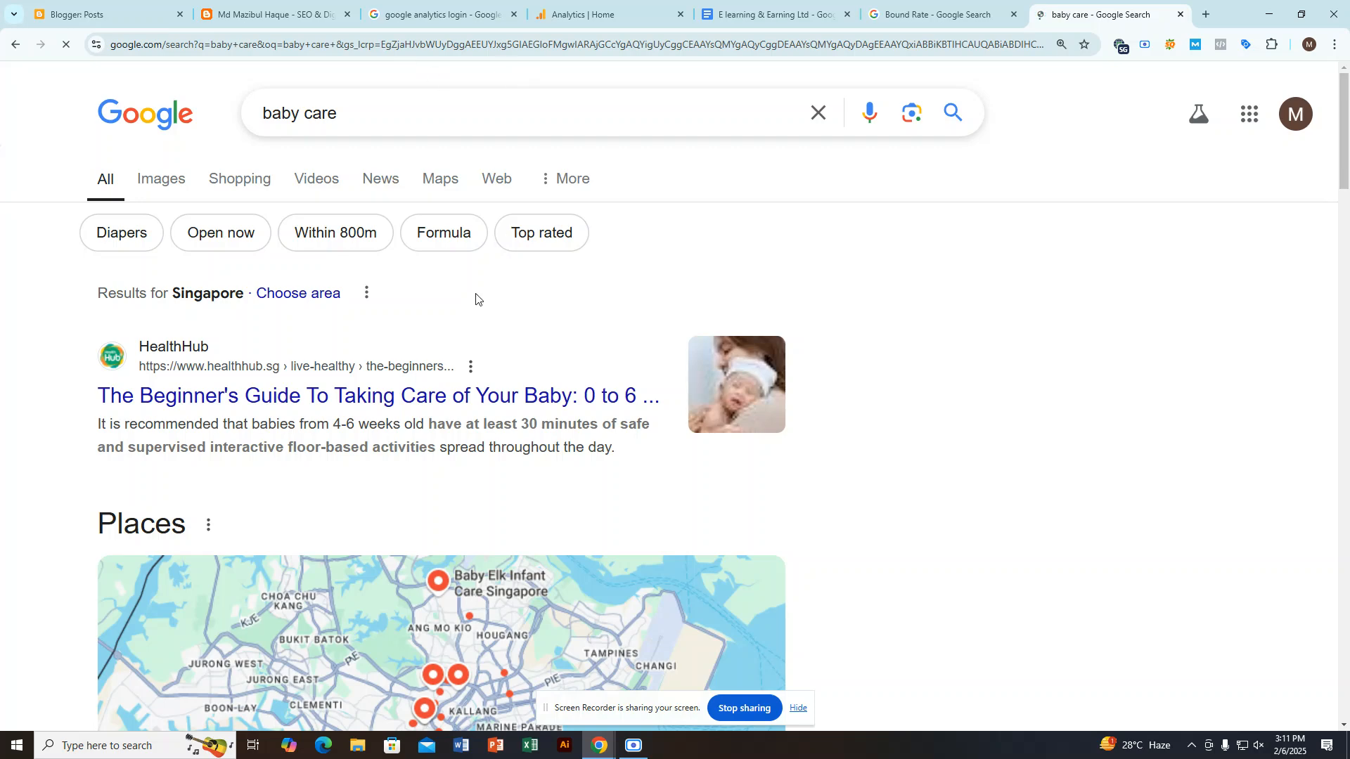
Step: Open HealthHub's beginner's guide to baby care from the baby care search results in a new tab and view it
{"action": "scroll", "coordinate": [478, 302], "scroll_direction": "down", "scroll_amount": 2}
{"action": "right_click", "coordinate": [302, 259]}
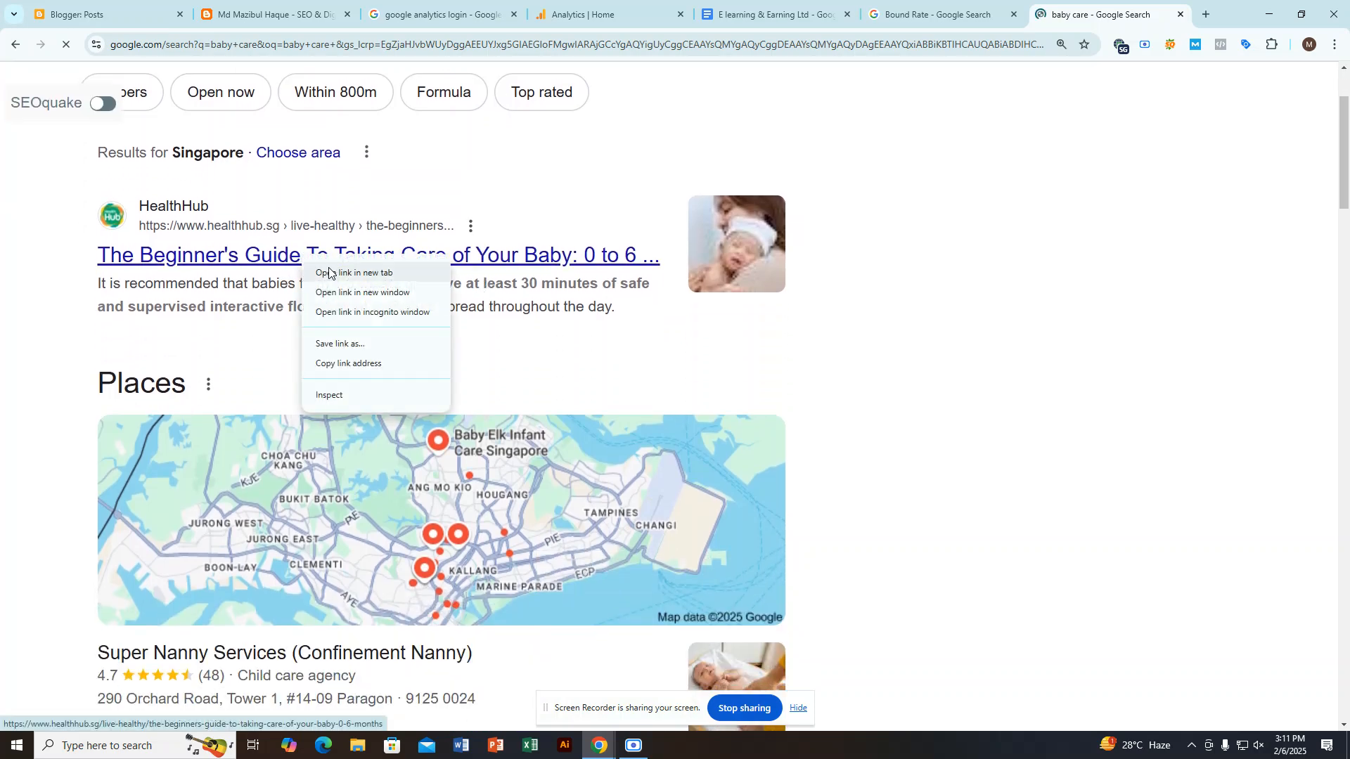
{"action": "left_click", "coordinate": [331, 272]}
{"action": "left_click", "coordinate": [1118, 14]}
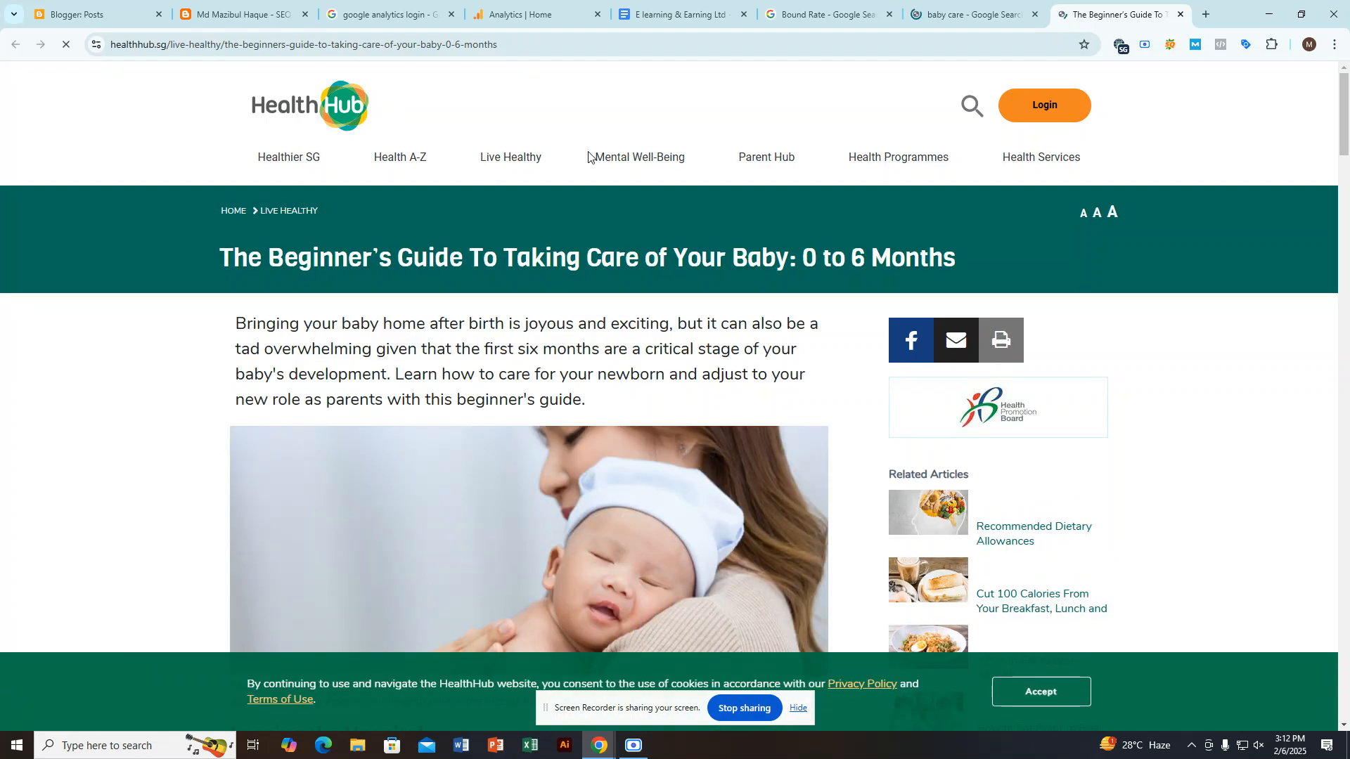
Step: Revisit the baby care and Bound Rate search results, returning to the HealthHub article
{"action": "left_click", "coordinate": [988, 4]}
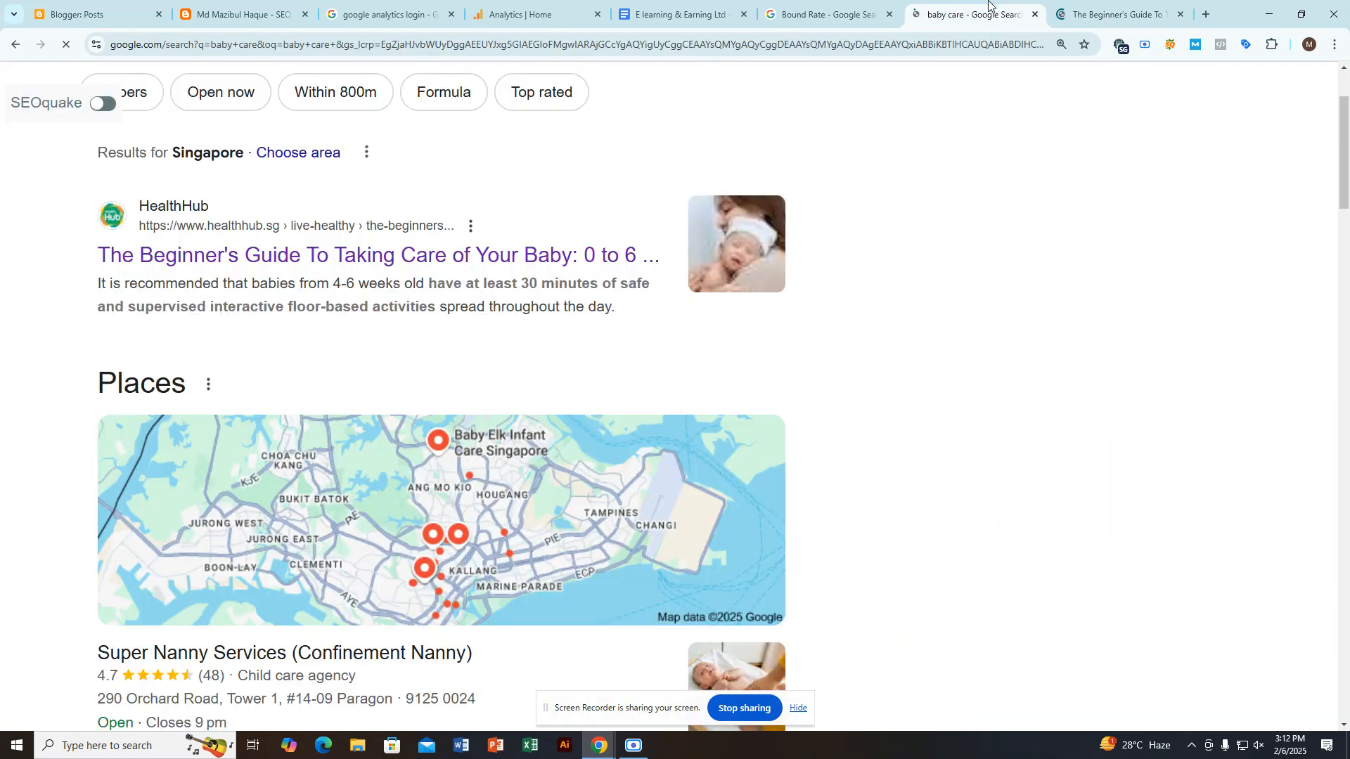
{"action": "scroll", "coordinate": [536, 310], "scroll_direction": "up", "scroll_amount": 2}
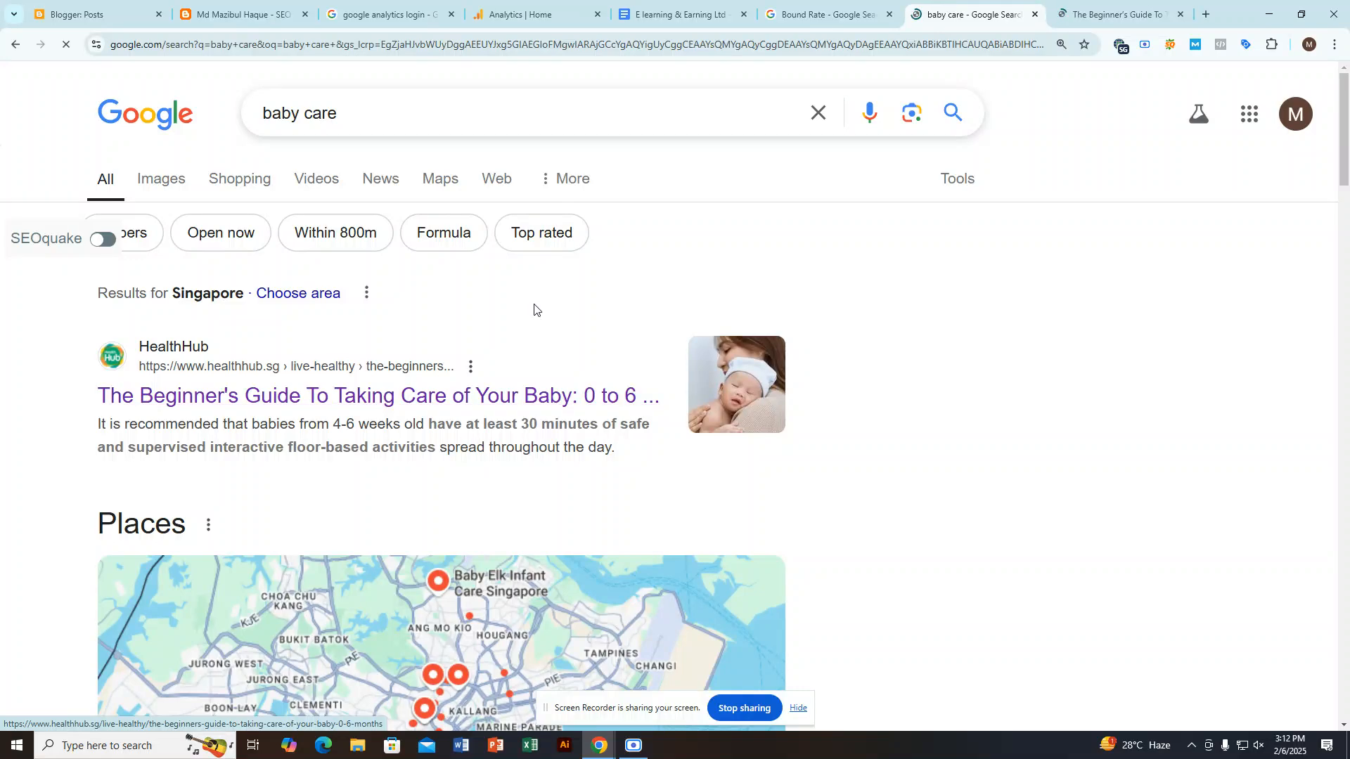
{"action": "left_click", "coordinate": [866, 5]}
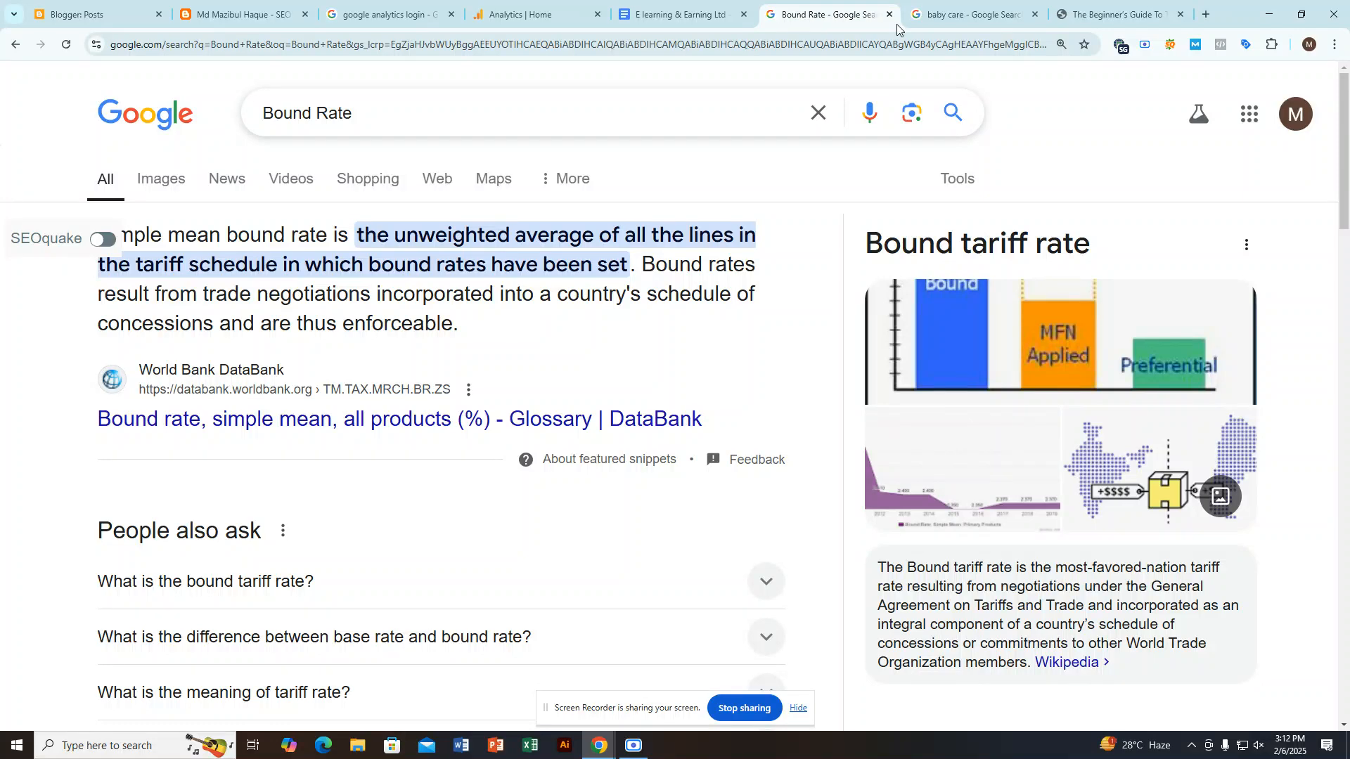
{"action": "left_click", "coordinate": [1115, 14]}
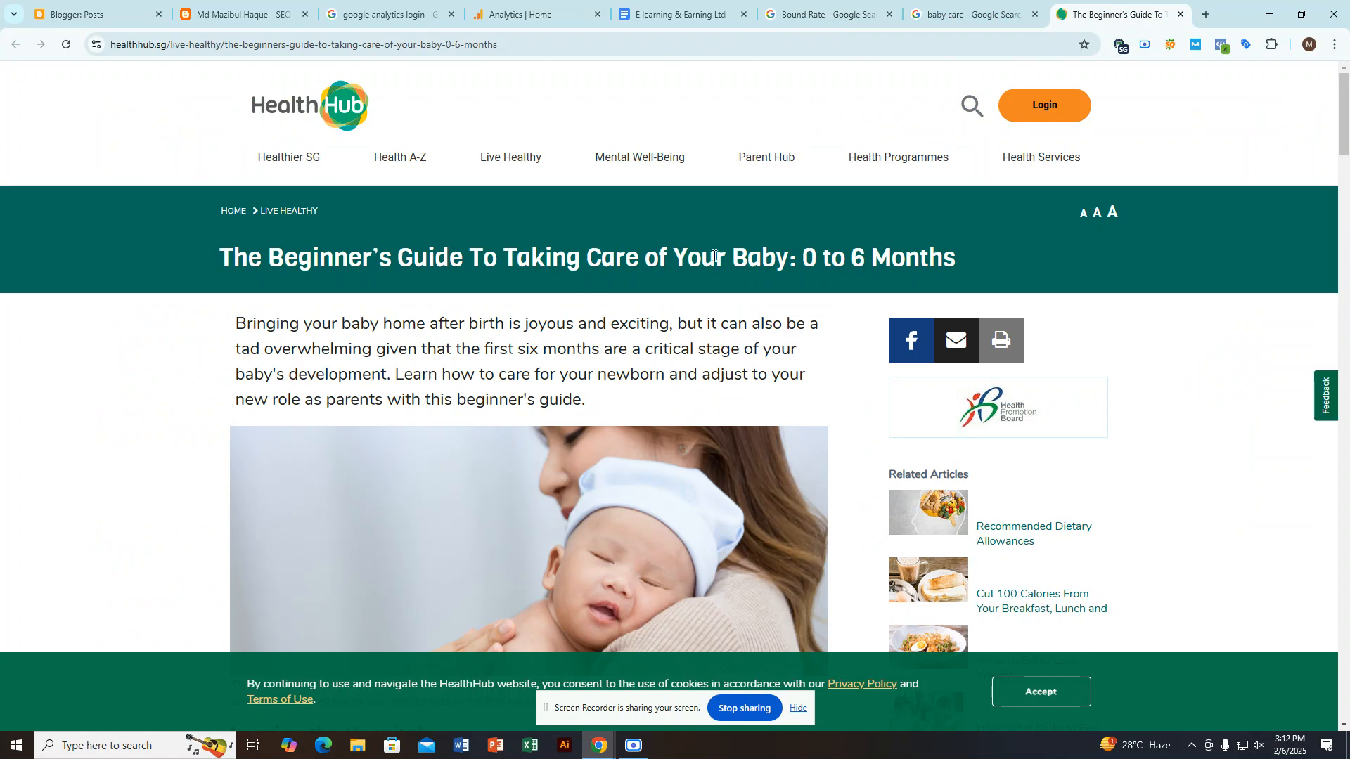
Step: Go to the Google Docs lesson notes and highlight the word Session under Section A
{"action": "left_click", "coordinate": [704, 4]}
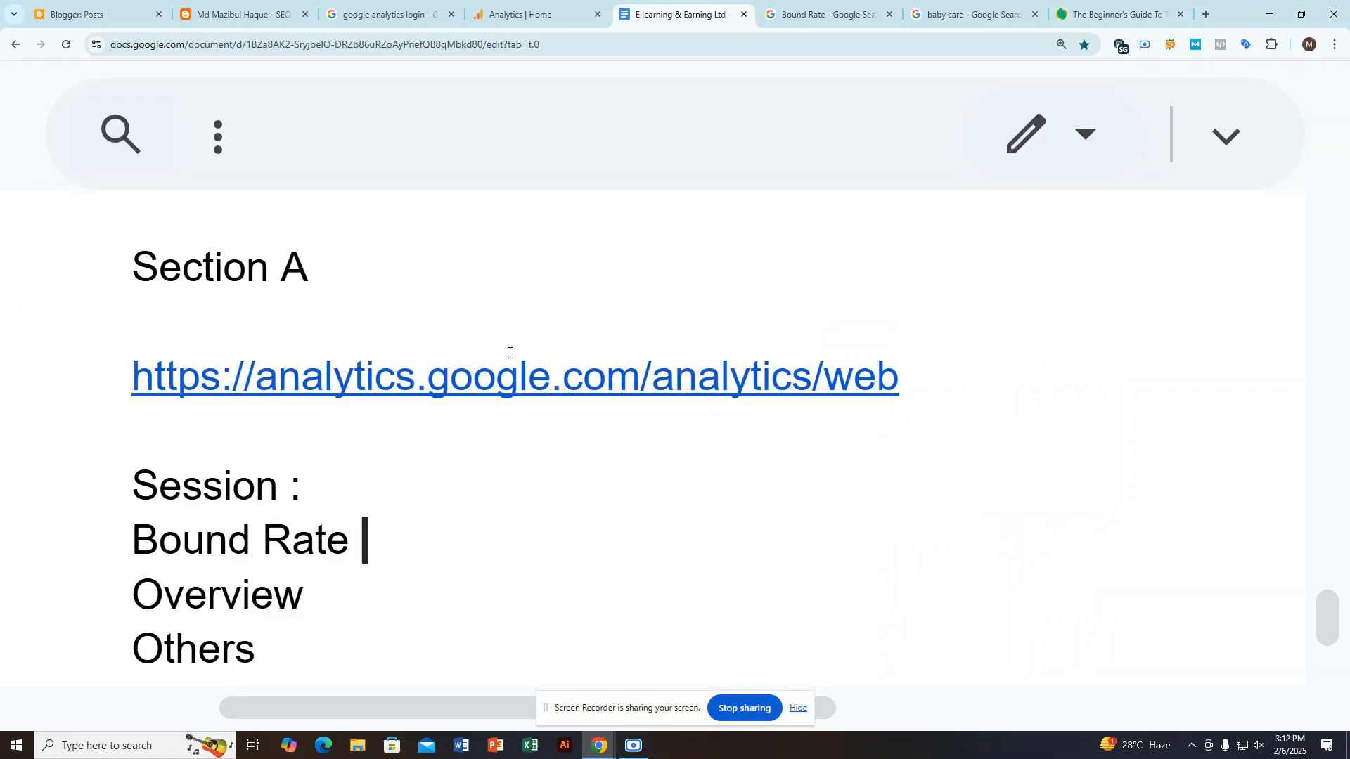
{"action": "left_click", "coordinate": [325, 485]}
{"action": "left_click_drag", "start_coordinate": [133, 487], "coordinate": [251, 490]}
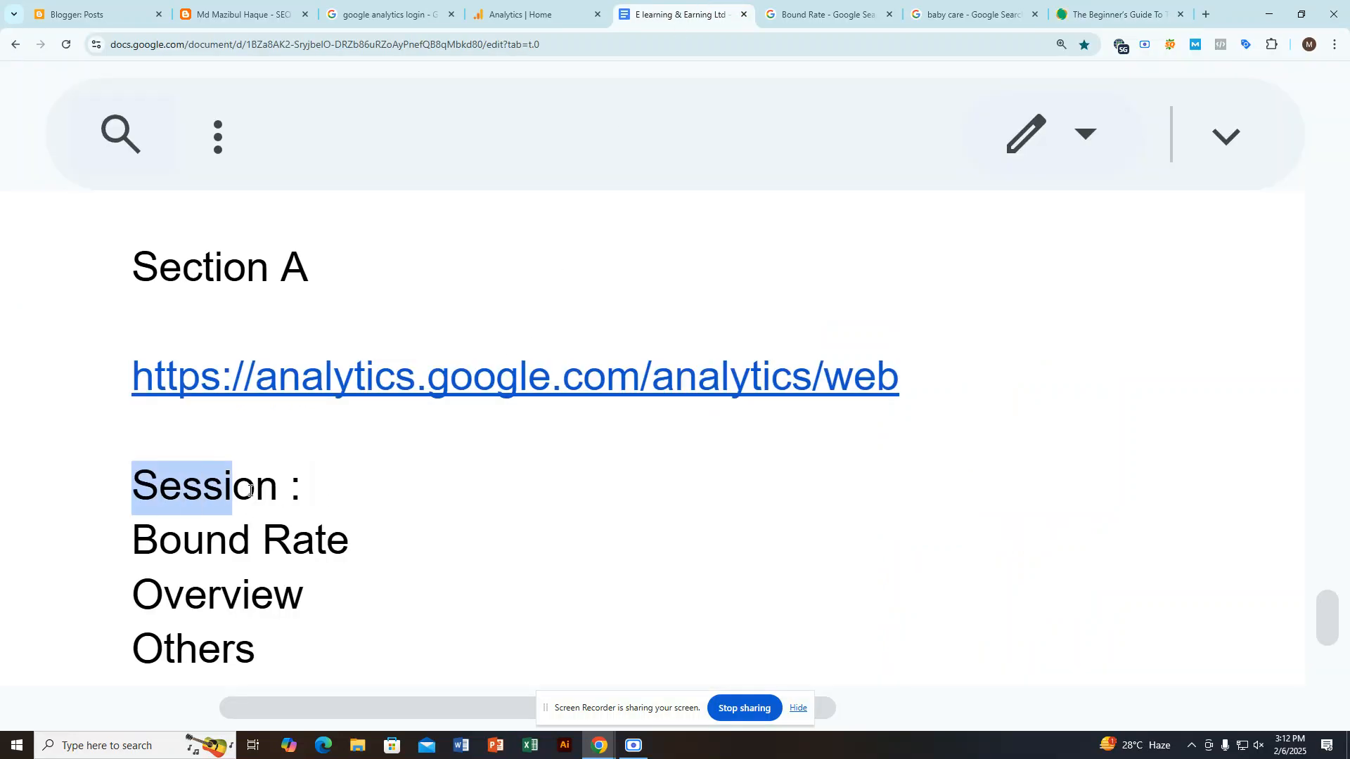
Step: Skim the HealthHub baby care article from top to bottom and back, and close its page
{"action": "left_click", "coordinate": [1112, 12]}
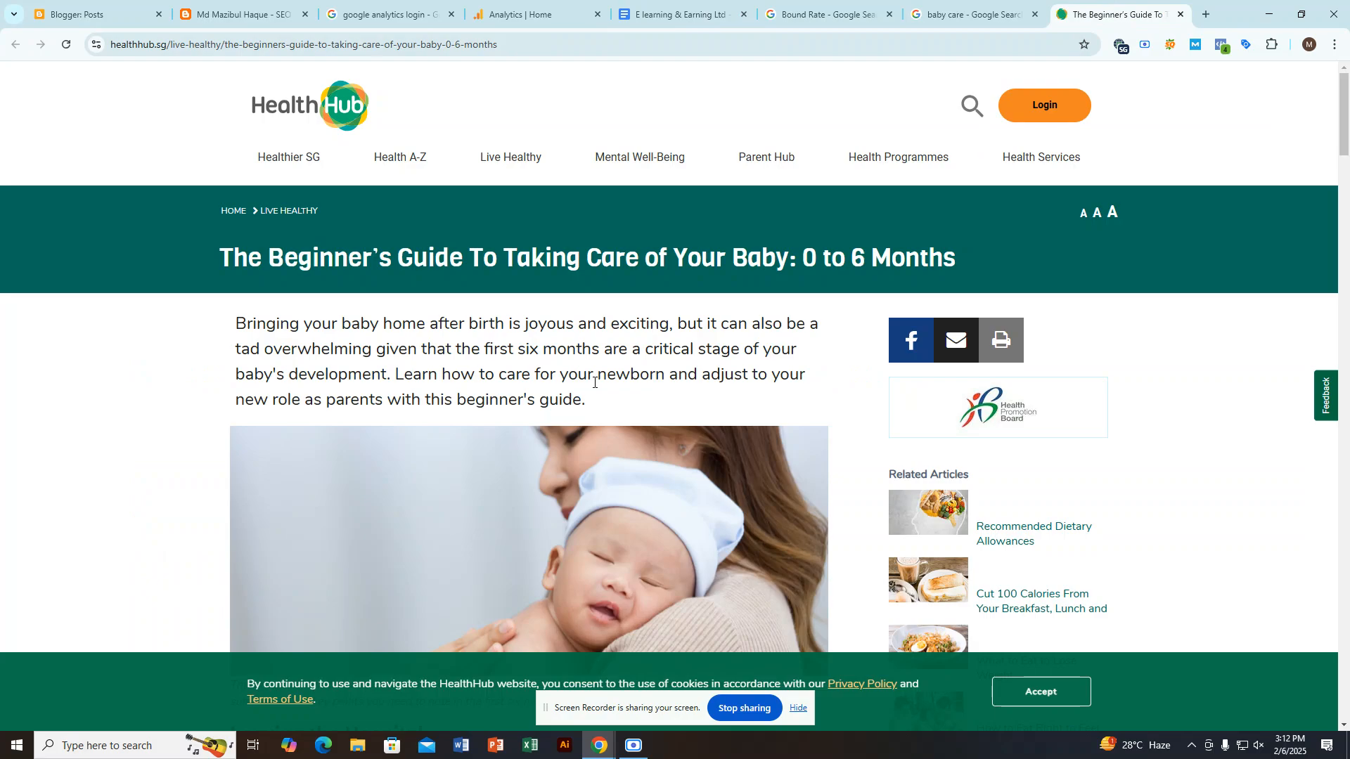
{"action": "scroll", "coordinate": [601, 391], "scroll_direction": "down", "scroll_amount": 14}
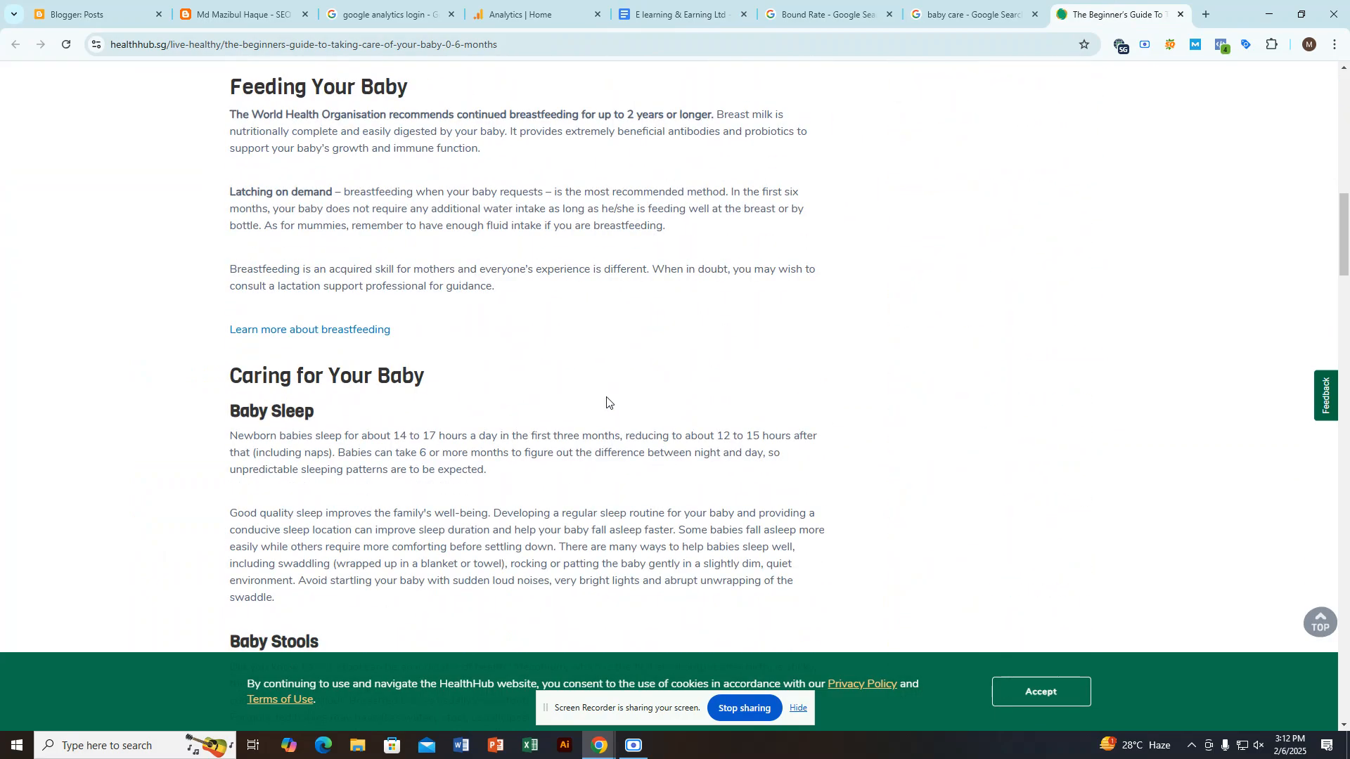
{"action": "scroll", "coordinate": [607, 402], "scroll_direction": "up", "scroll_amount": 15}
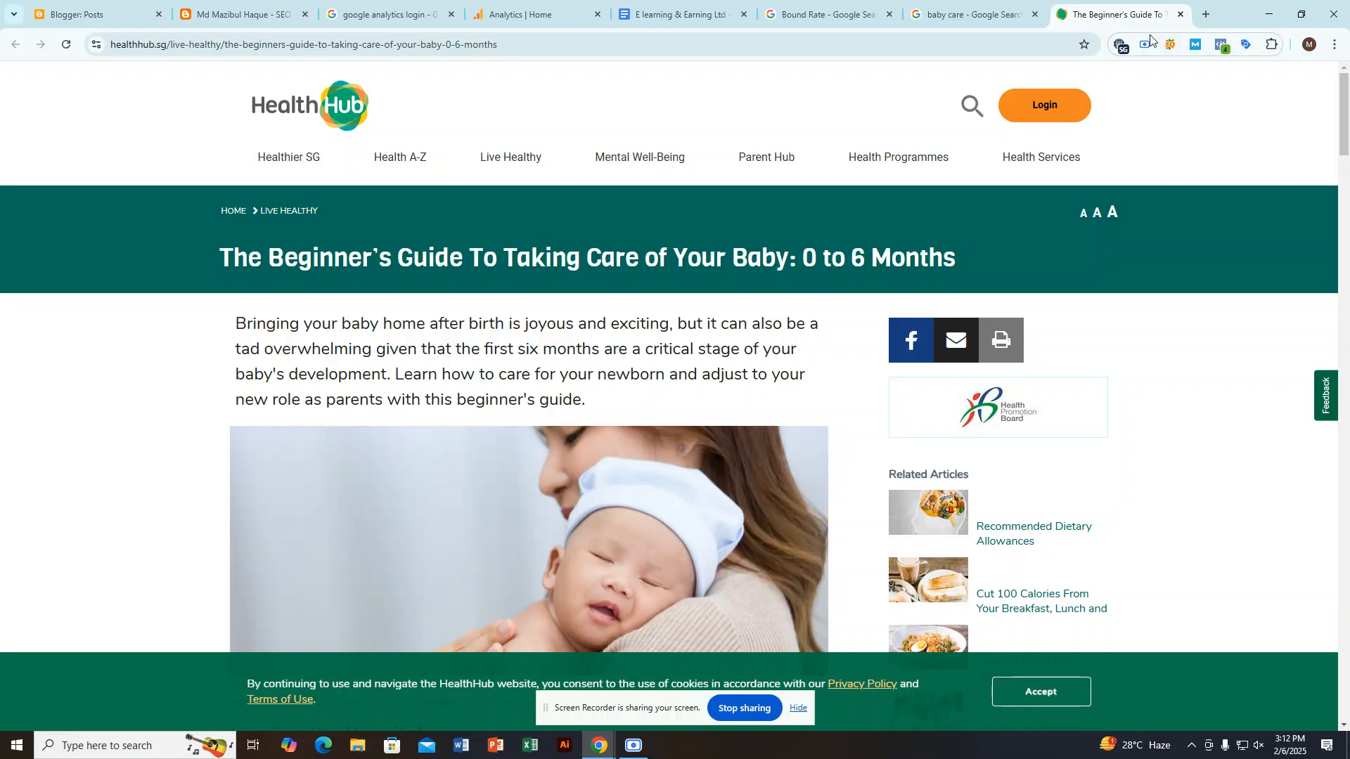
{"action": "left_click", "coordinate": [1181, 14]}
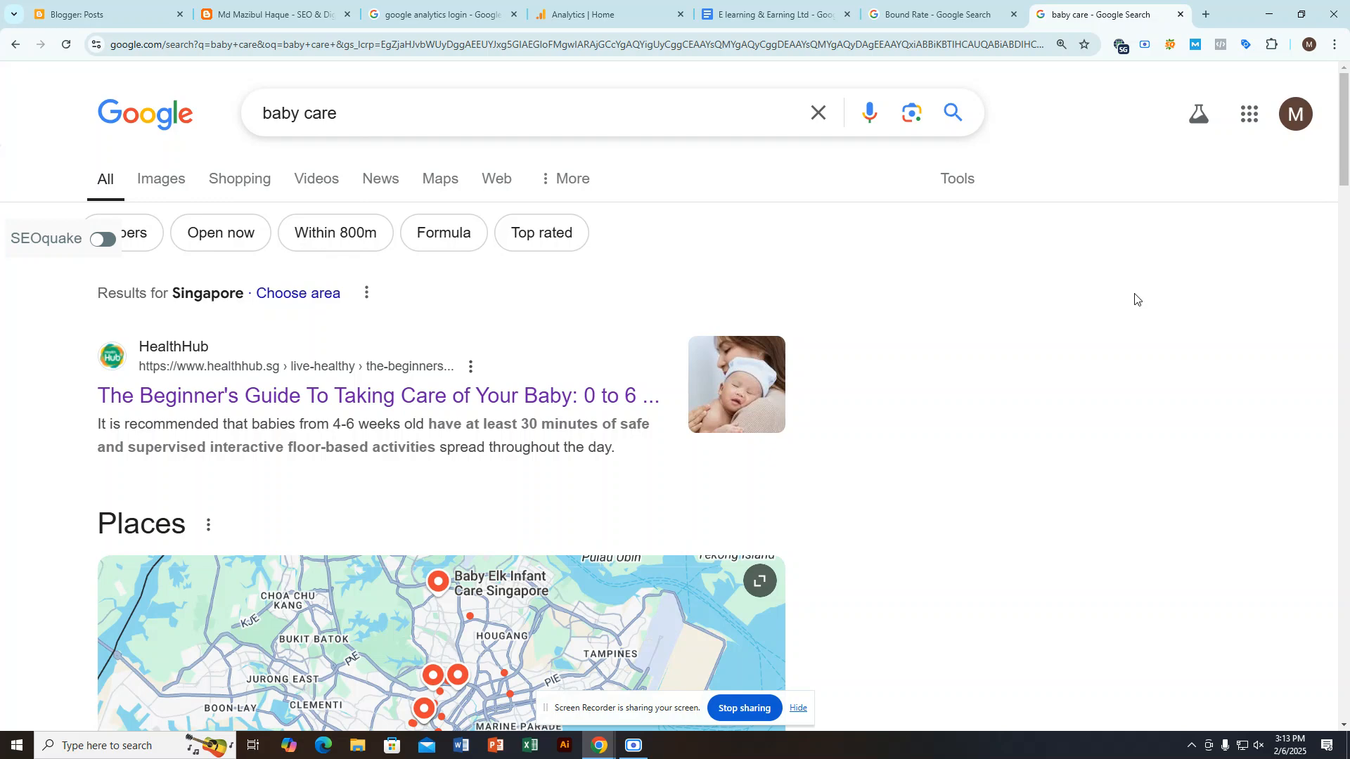
{"action": "left_click", "coordinate": [931, 14]}
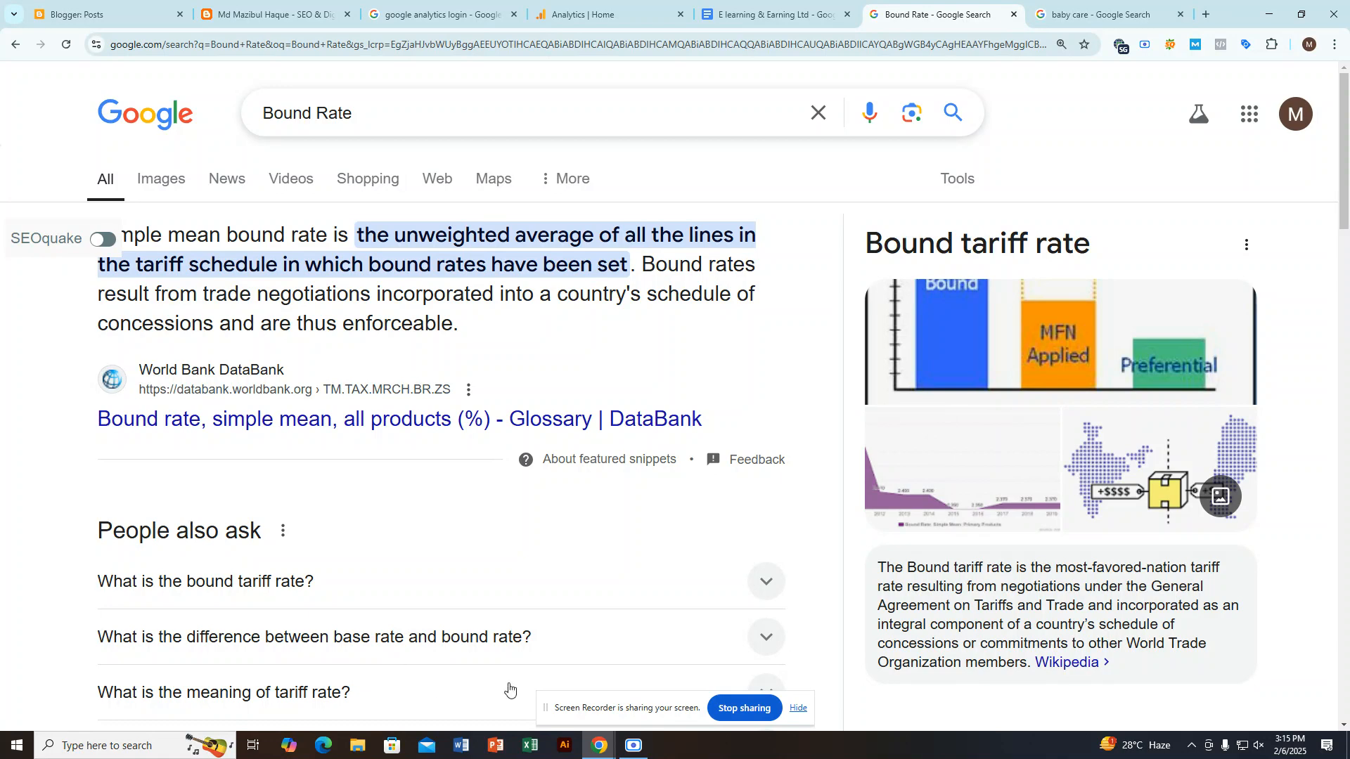
{"action": "left_click", "coordinate": [633, 745]}
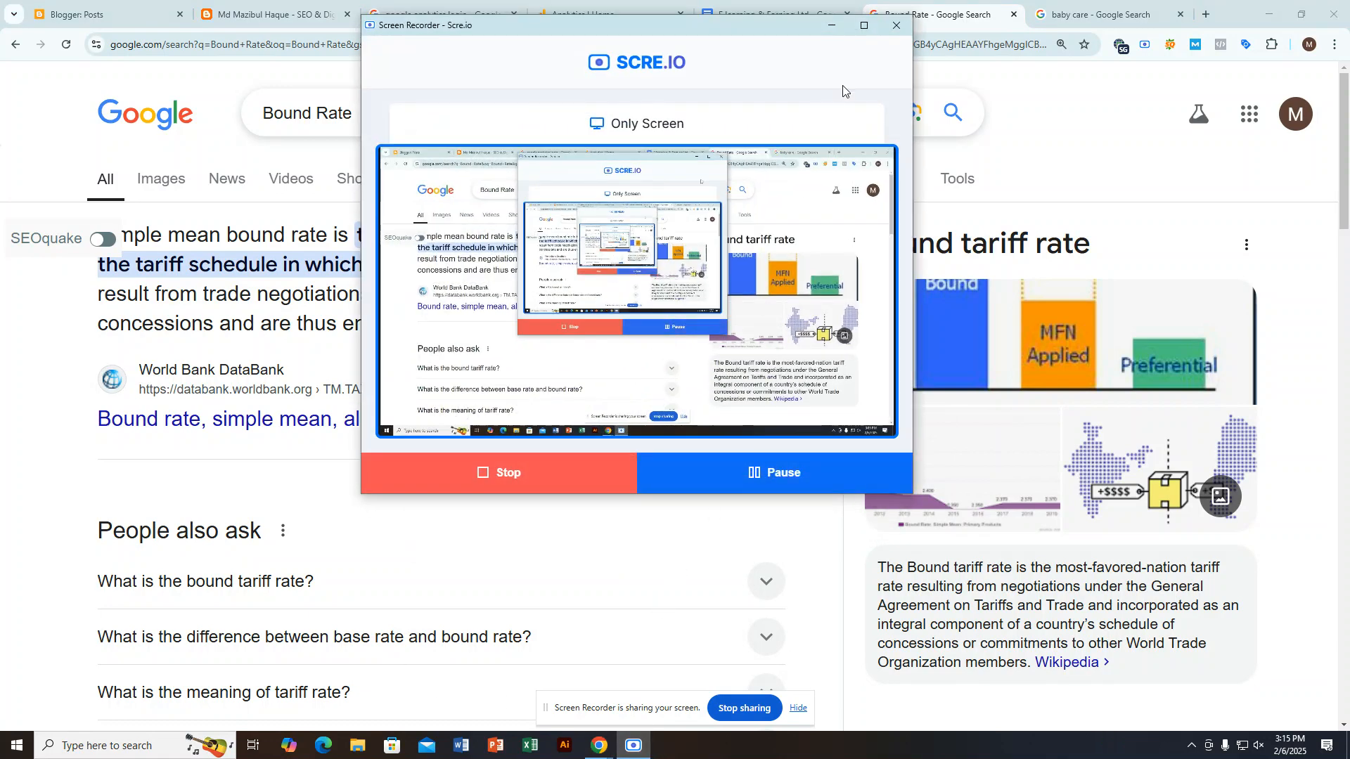
{"action": "left_click", "coordinate": [840, 25]}
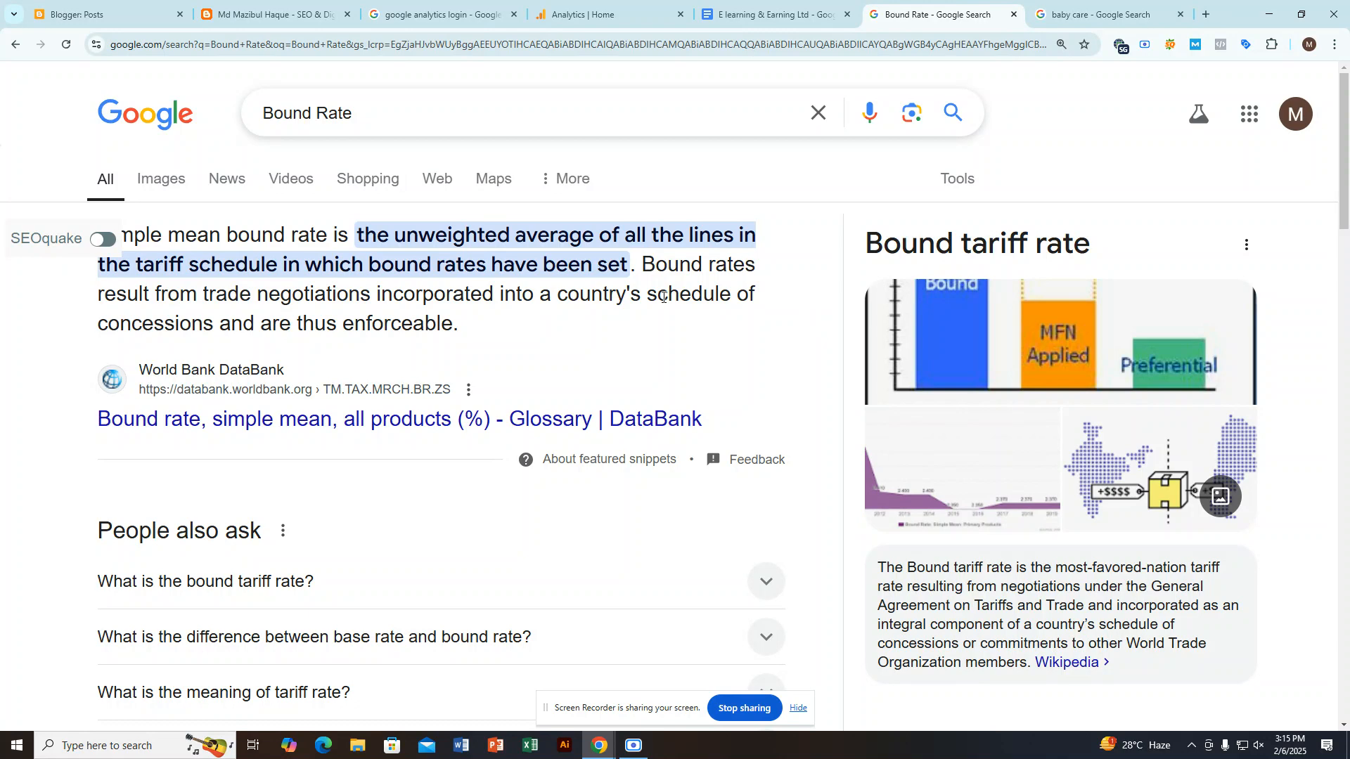
Step: Close the Bound Rate and baby care search pages and highlight the no-data notice on the Google Analytics home page
{"action": "left_click", "coordinate": [1013, 14]}
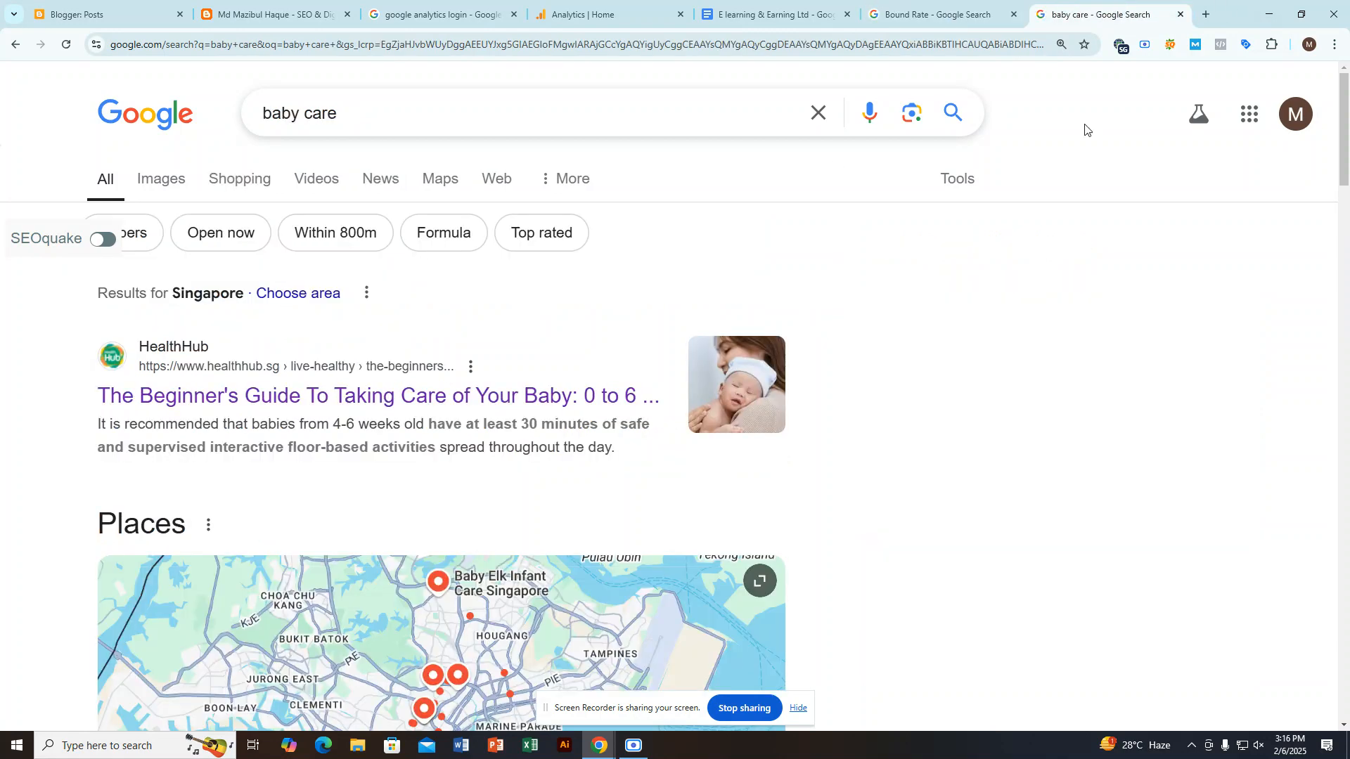
{"action": "left_click", "coordinate": [1013, 14]}
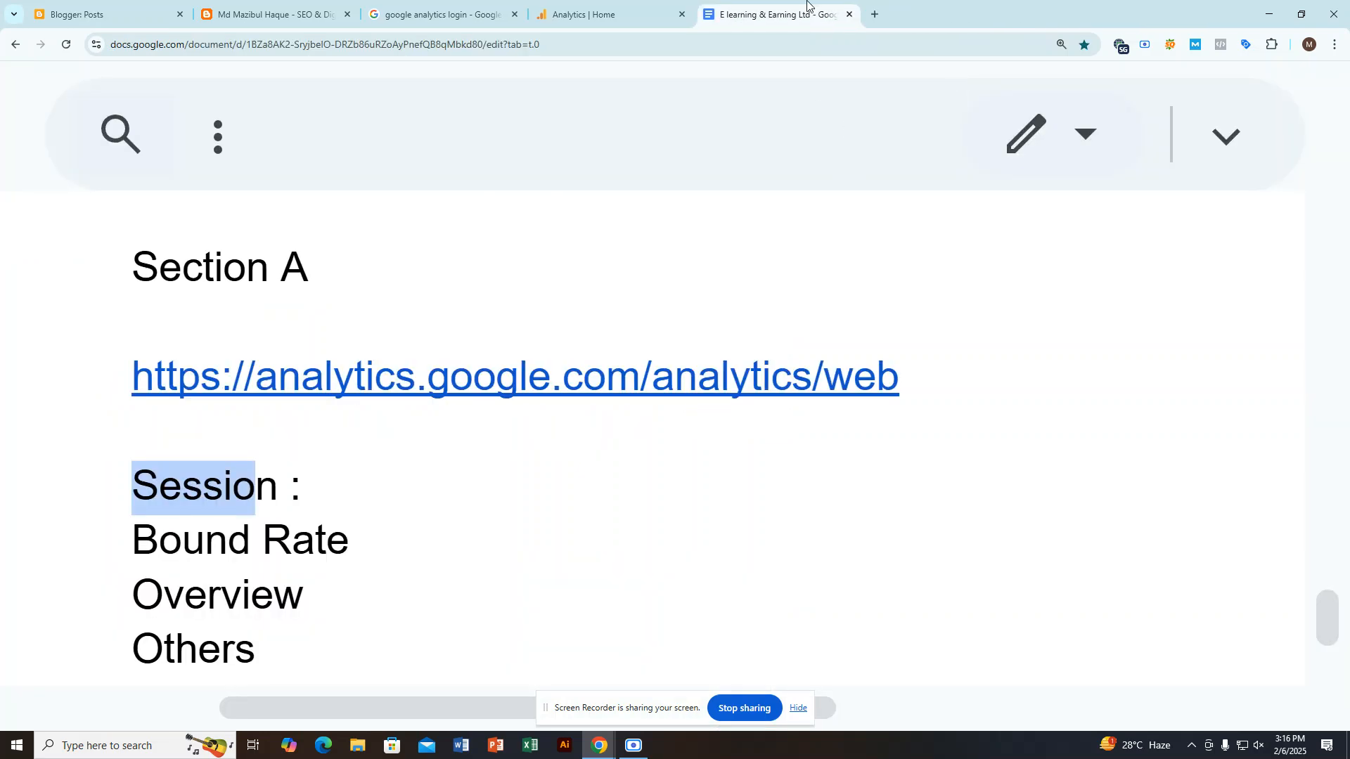
{"action": "left_click", "coordinate": [604, 14]}
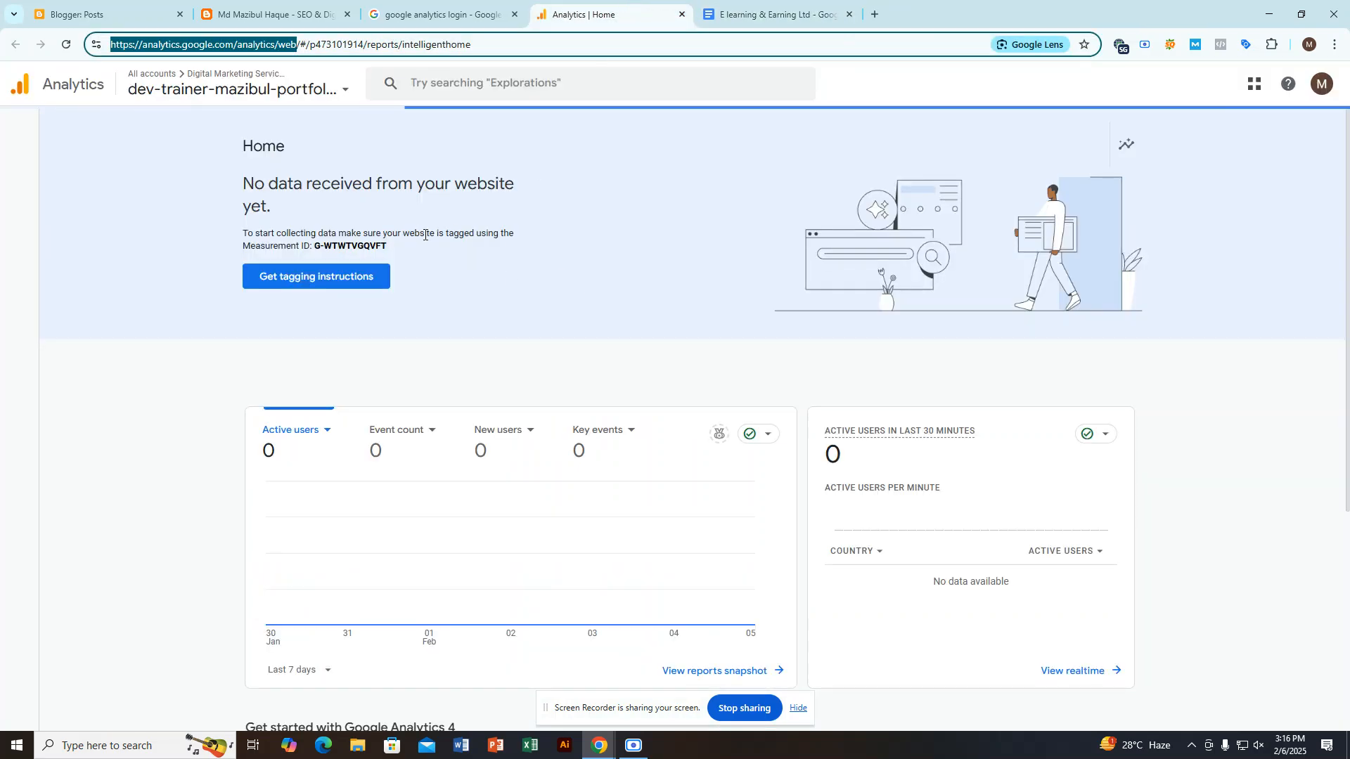
{"action": "left_click_drag", "start_coordinate": [254, 184], "coordinate": [514, 184]}
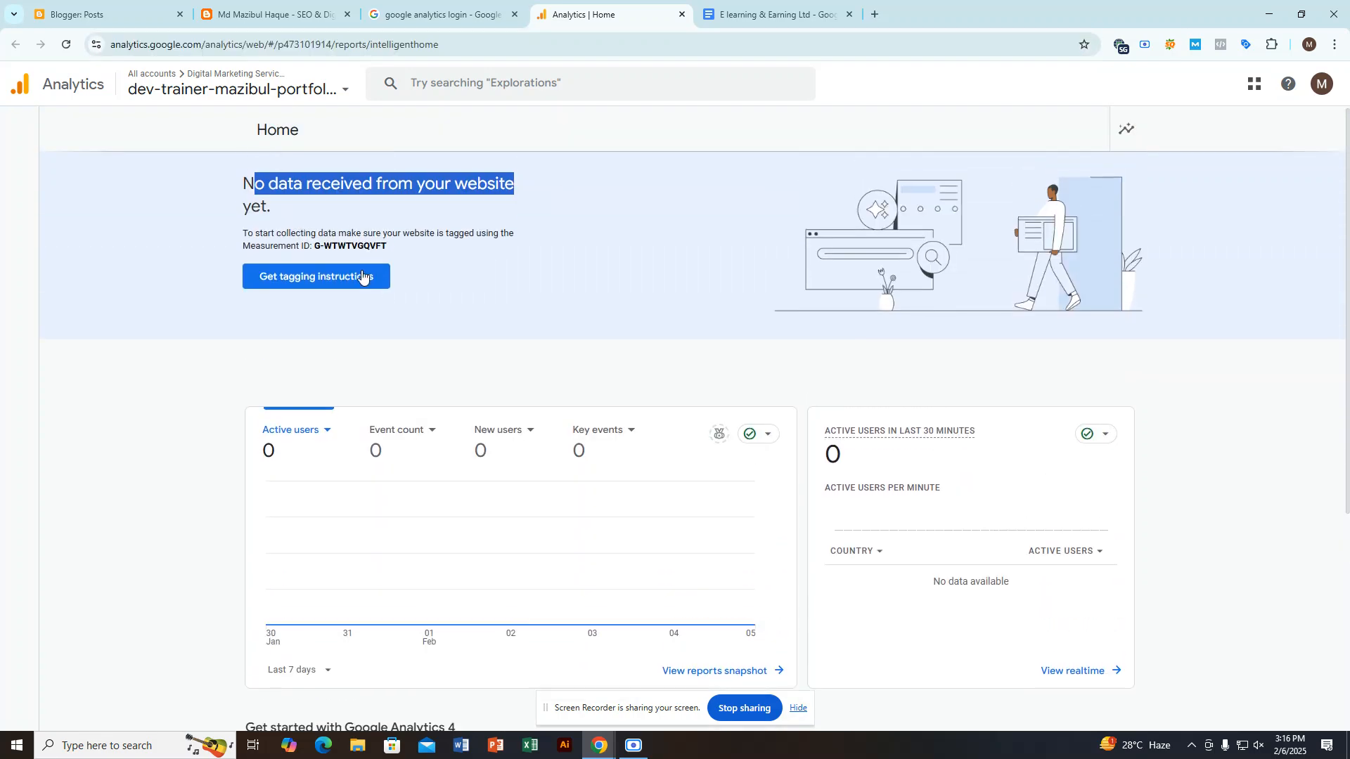
Step: Select the Digital Marketing Service account in the Analytics account picker and visit Google Marketing Platform home
{"action": "left_click", "coordinate": [298, 90]}
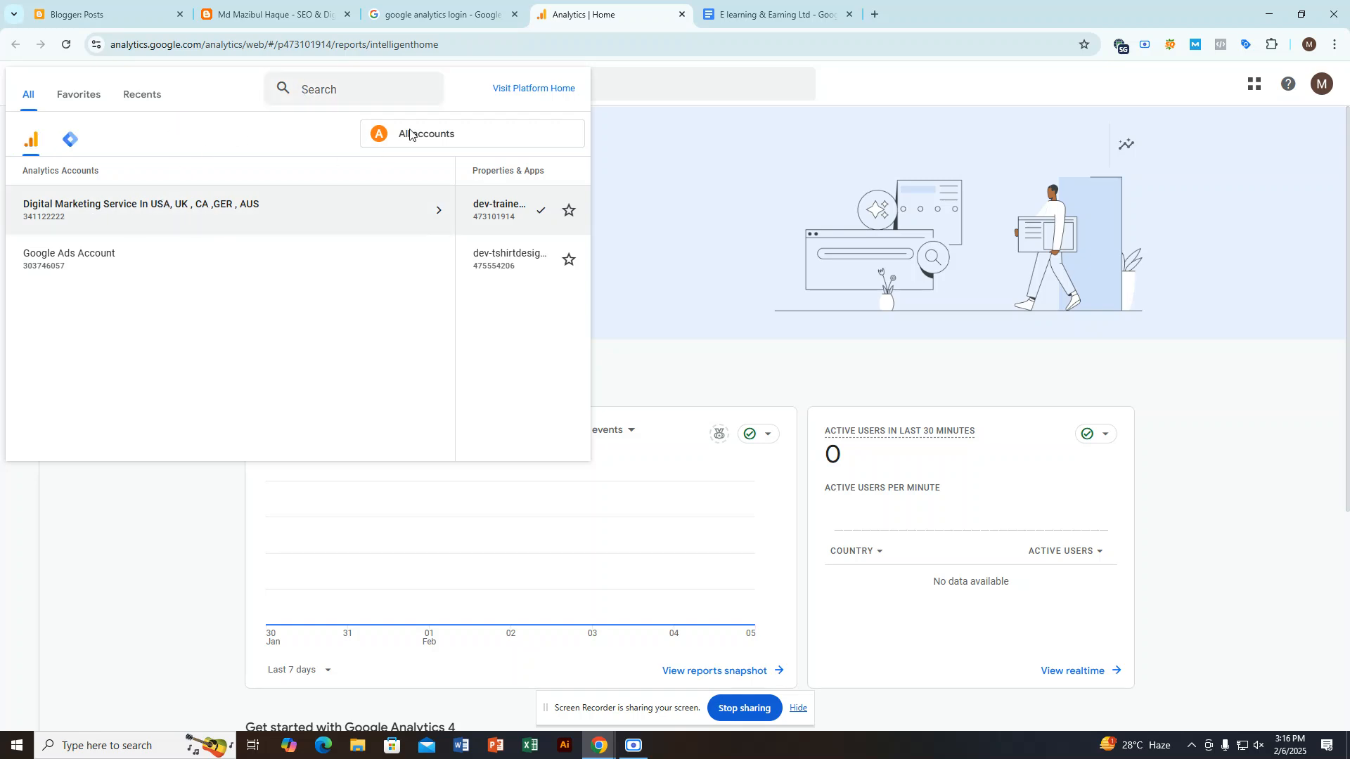
{"action": "left_click", "coordinate": [119, 214]}
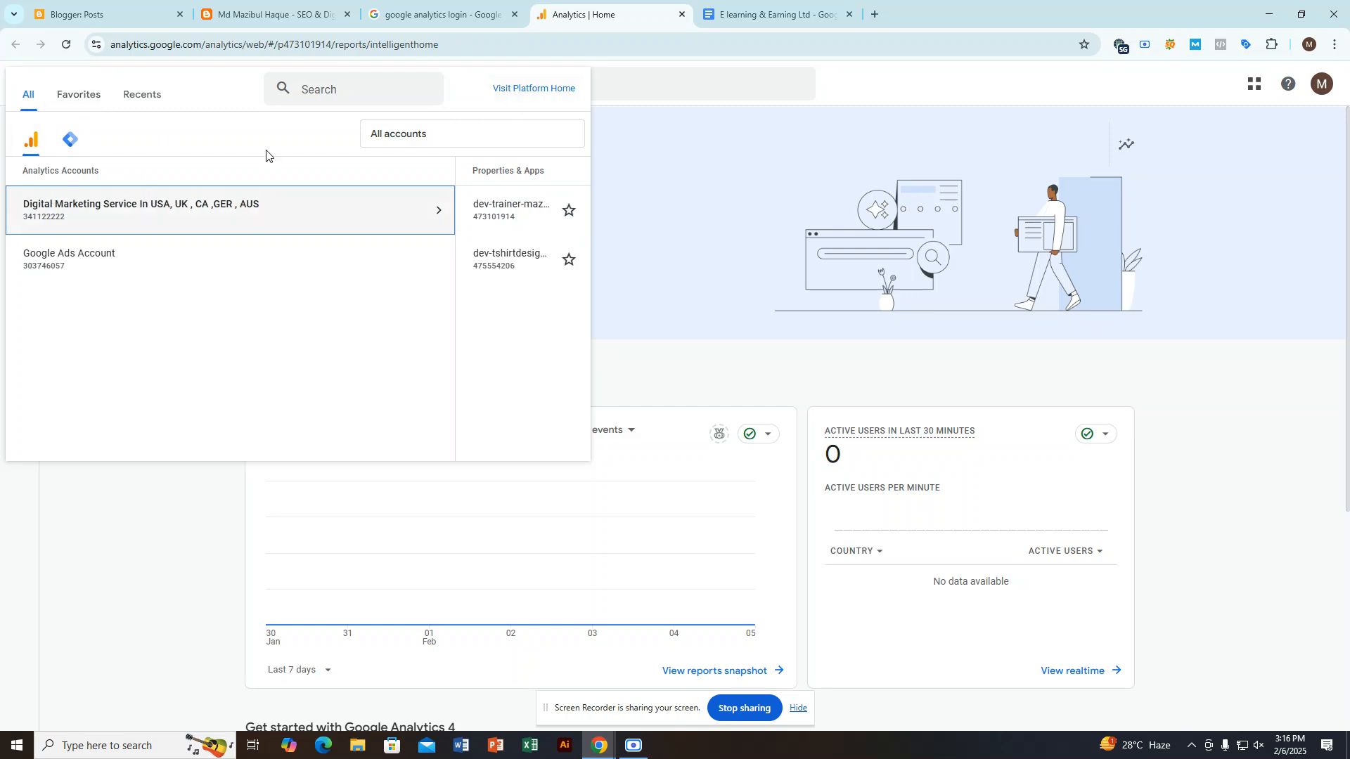
{"action": "left_click", "coordinate": [511, 99]}
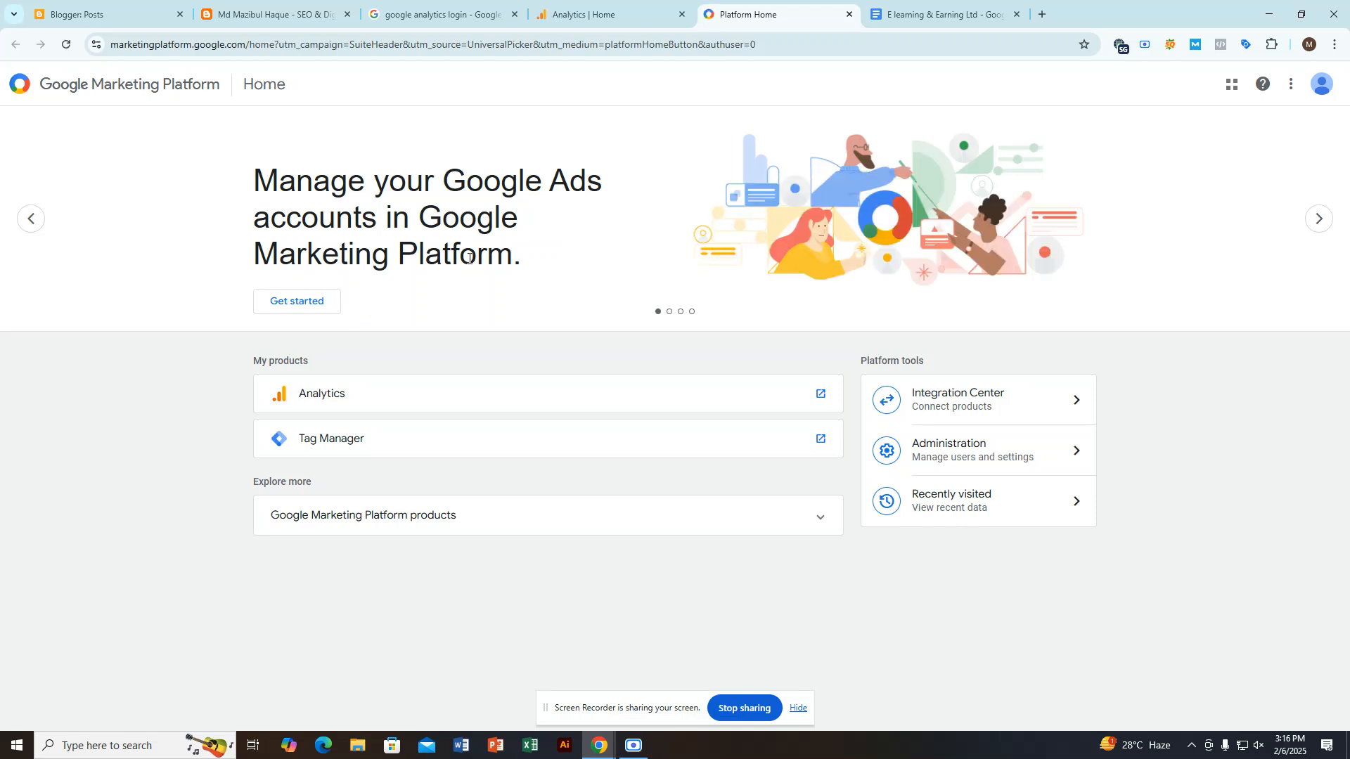
Step: Open Analytics from the My products list on the Google Marketing Platform home page and point out its web address
{"action": "left_click_drag", "start_coordinate": [264, 177], "coordinate": [375, 180]}
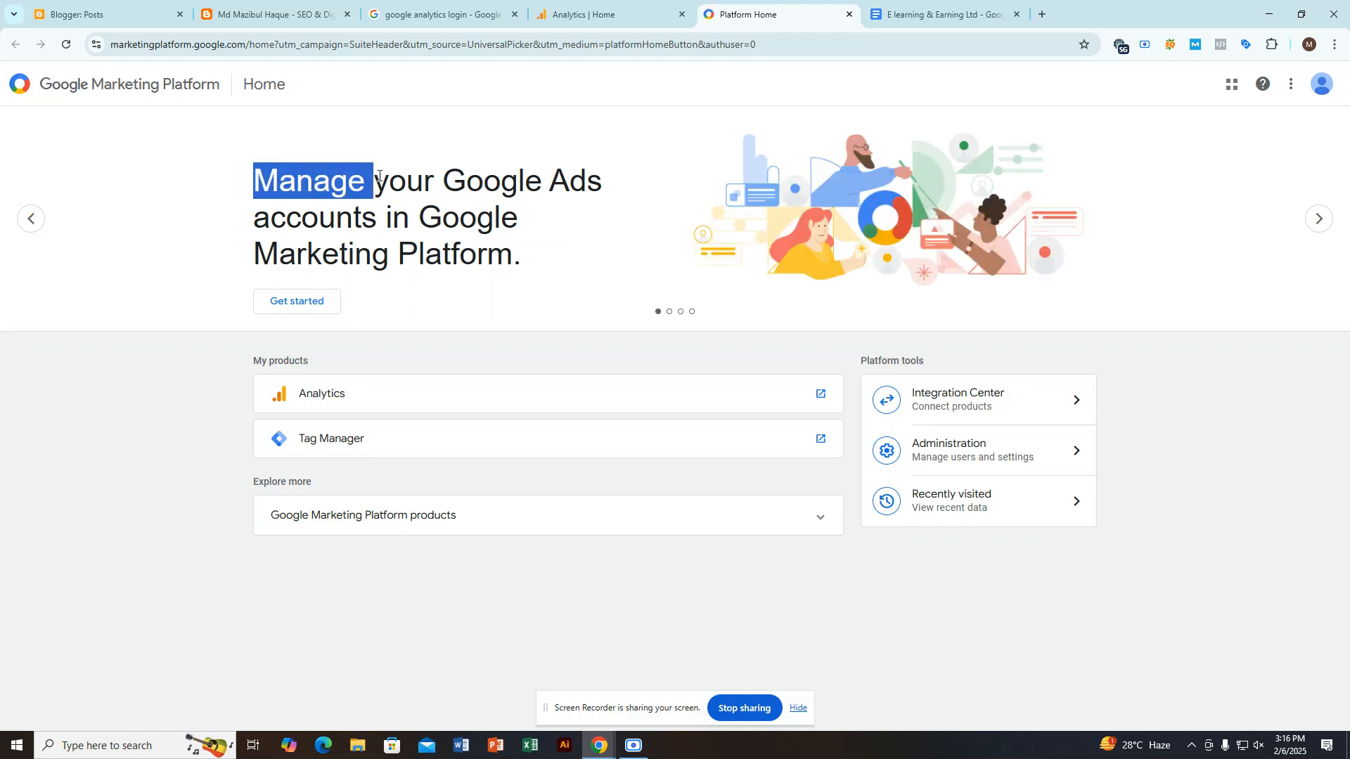
{"action": "left_click", "coordinate": [345, 402]}
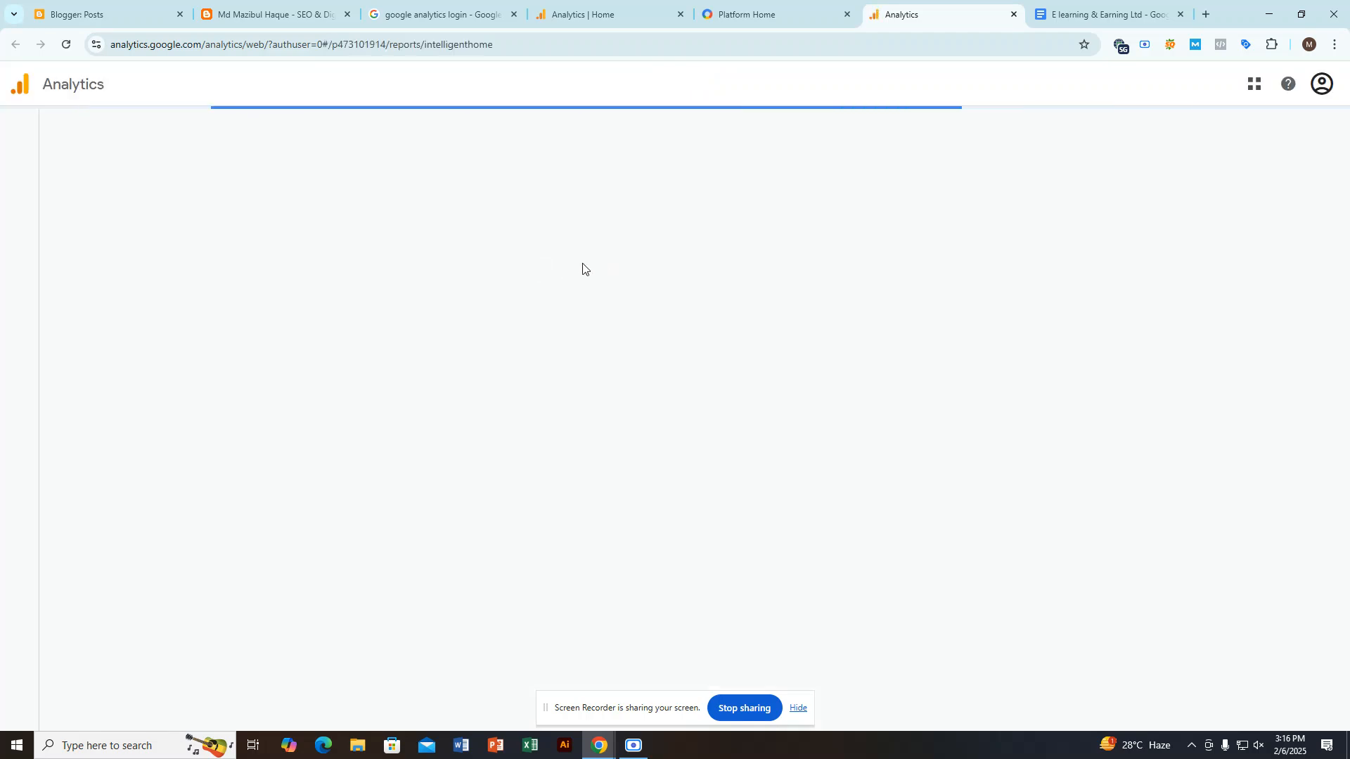
{"action": "left_click", "coordinate": [242, 44]}
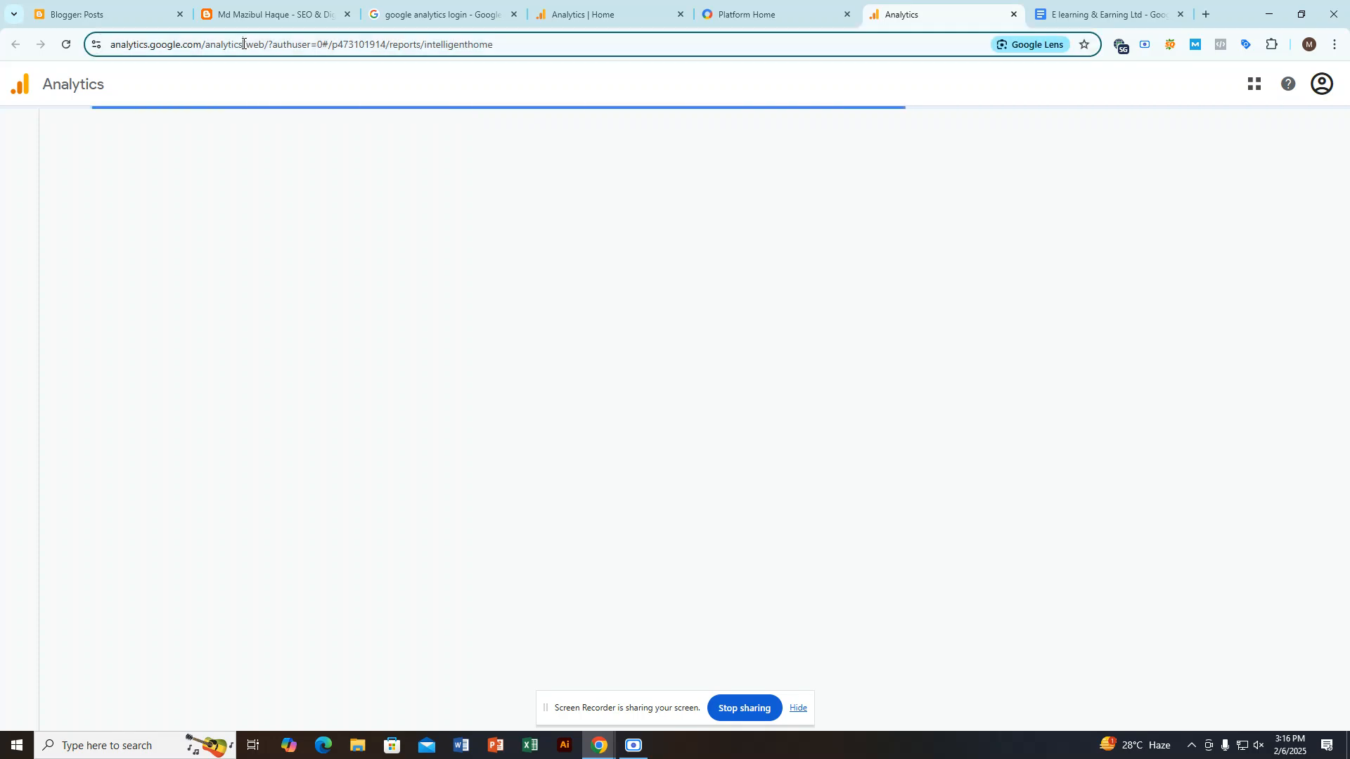
{"action": "left_click", "coordinate": [212, 44]}
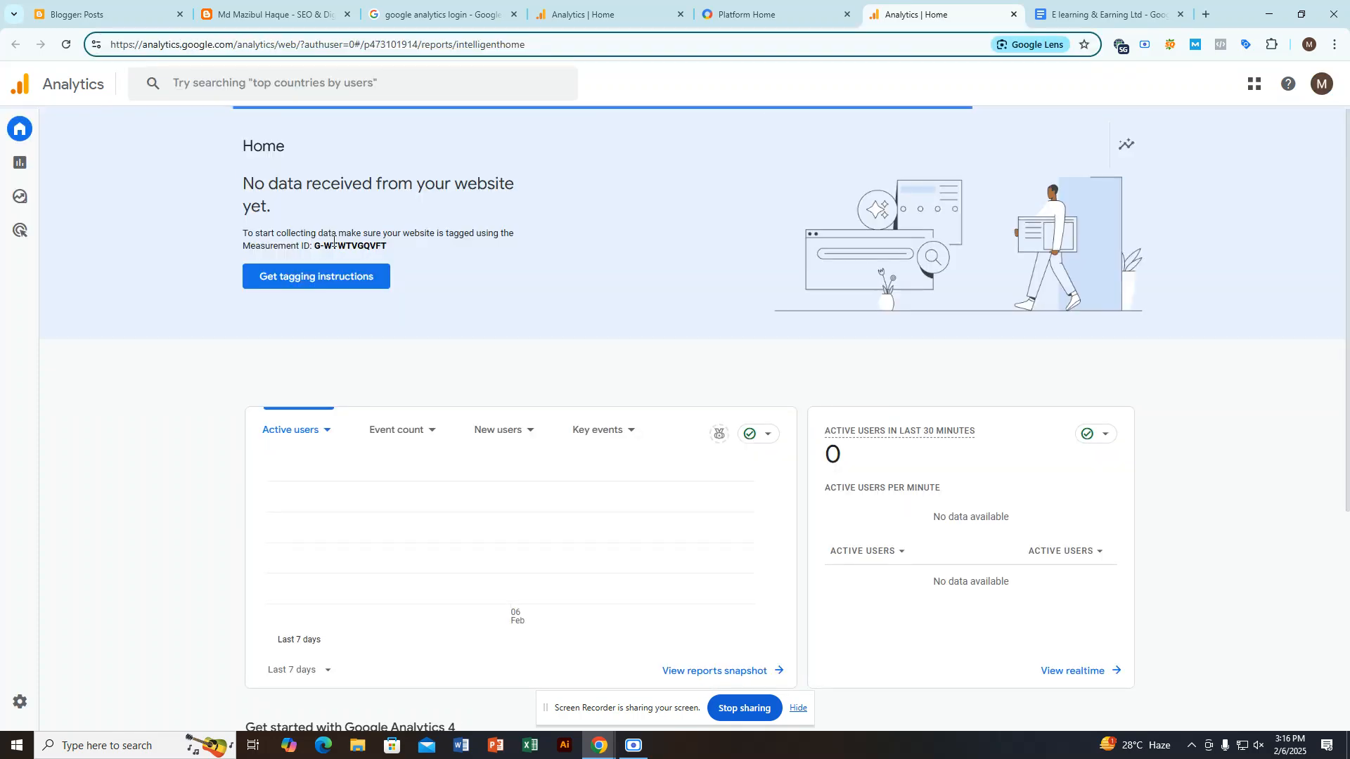
Step: Open the tagging instructions, then return to the data streams list and dismiss the Measurement ID tip
{"action": "mouse_move", "coordinate": [7, 163]}
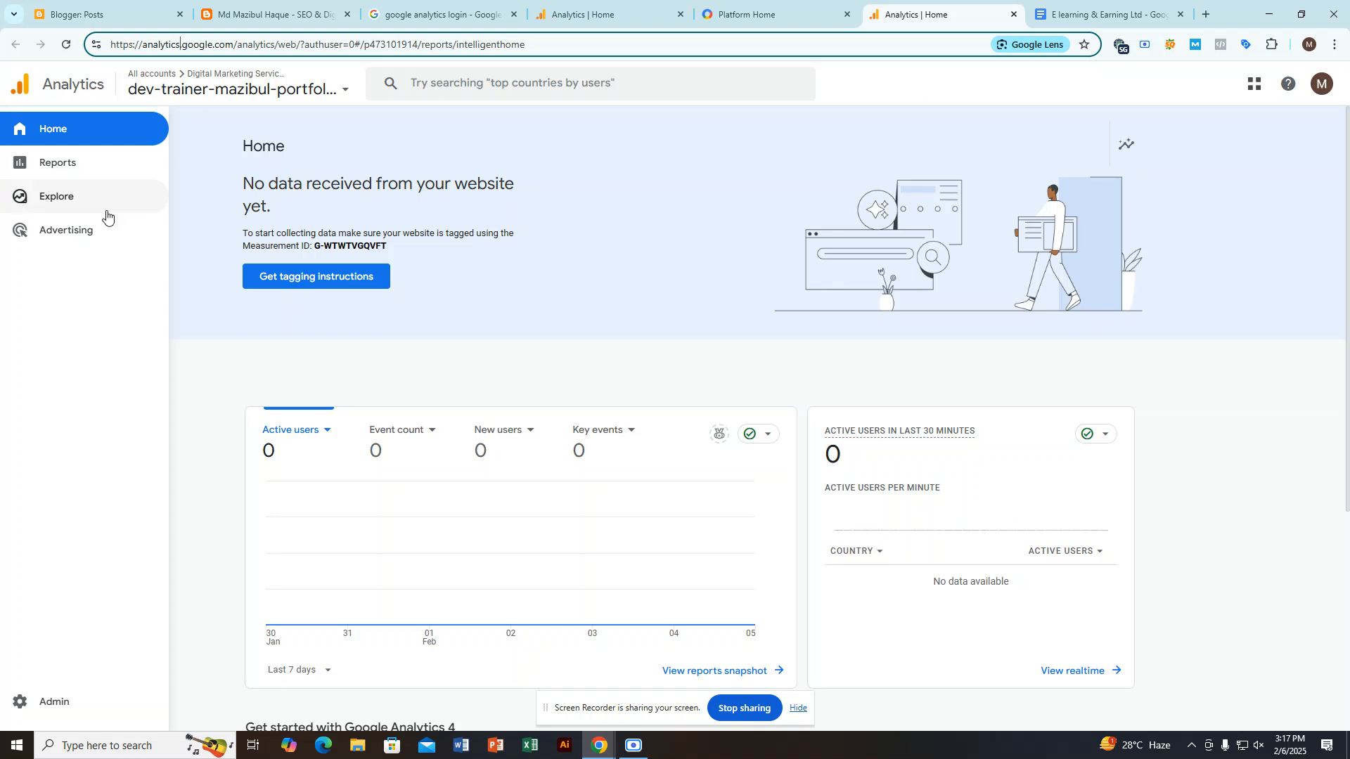
{"action": "left_click", "coordinate": [301, 281]}
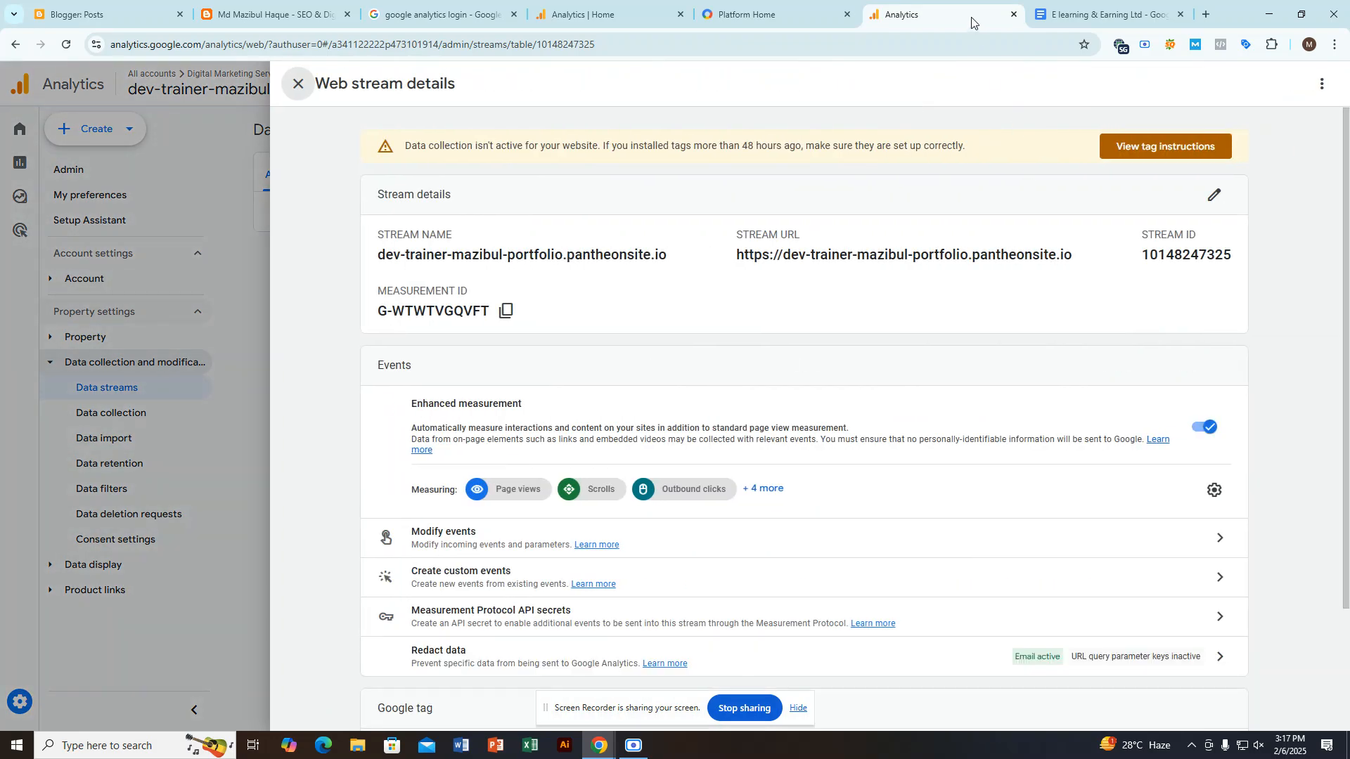
{"action": "left_click", "coordinate": [298, 84]}
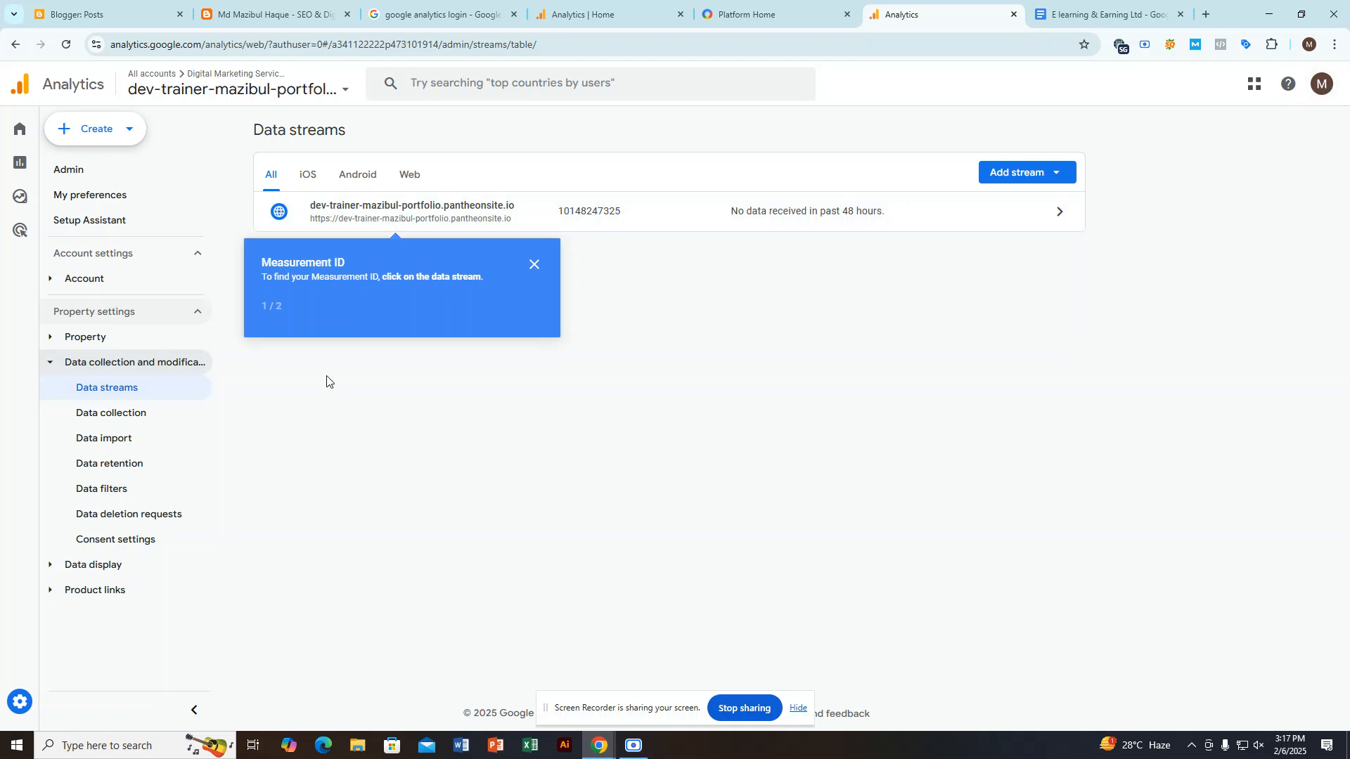
{"action": "left_click", "coordinate": [535, 265]}
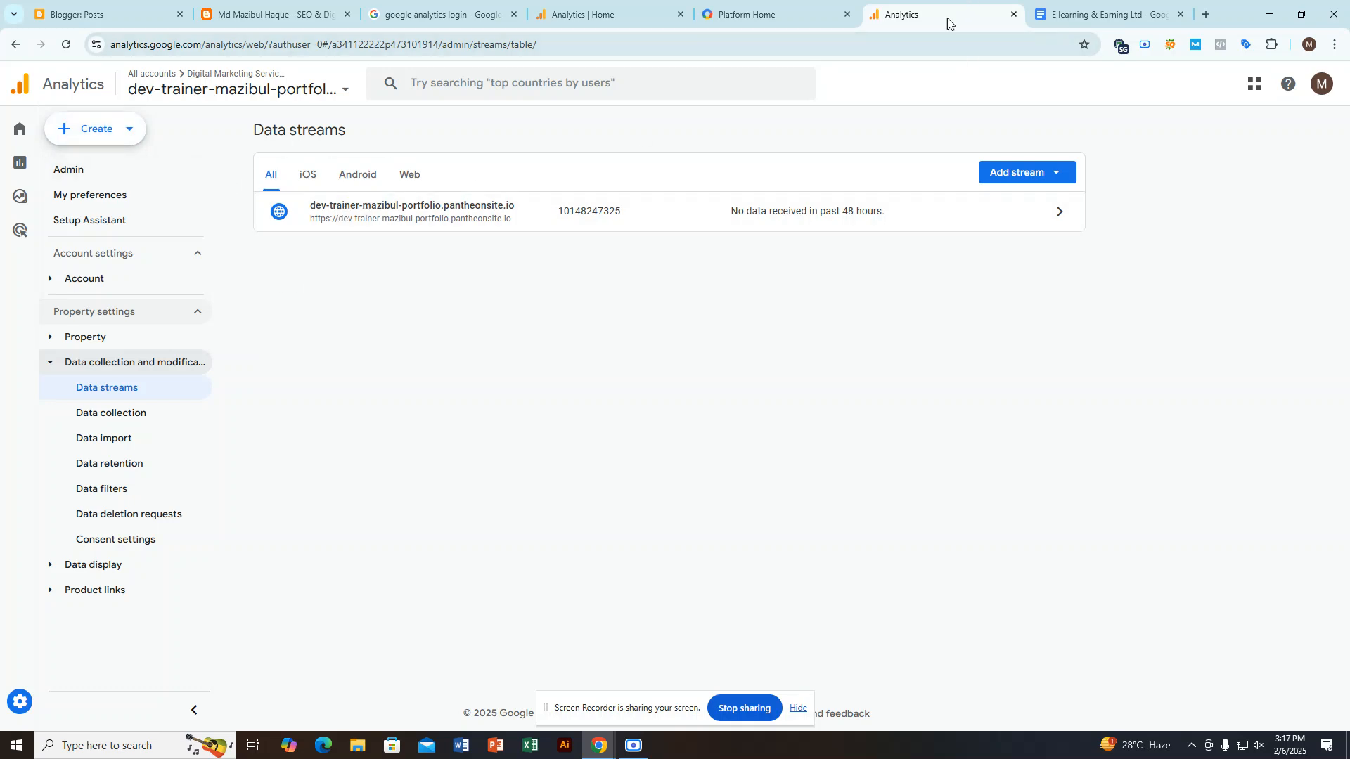
Step: Examine the website's web stream details, highlighting the stream name, and close them
{"action": "left_click", "coordinate": [421, 214]}
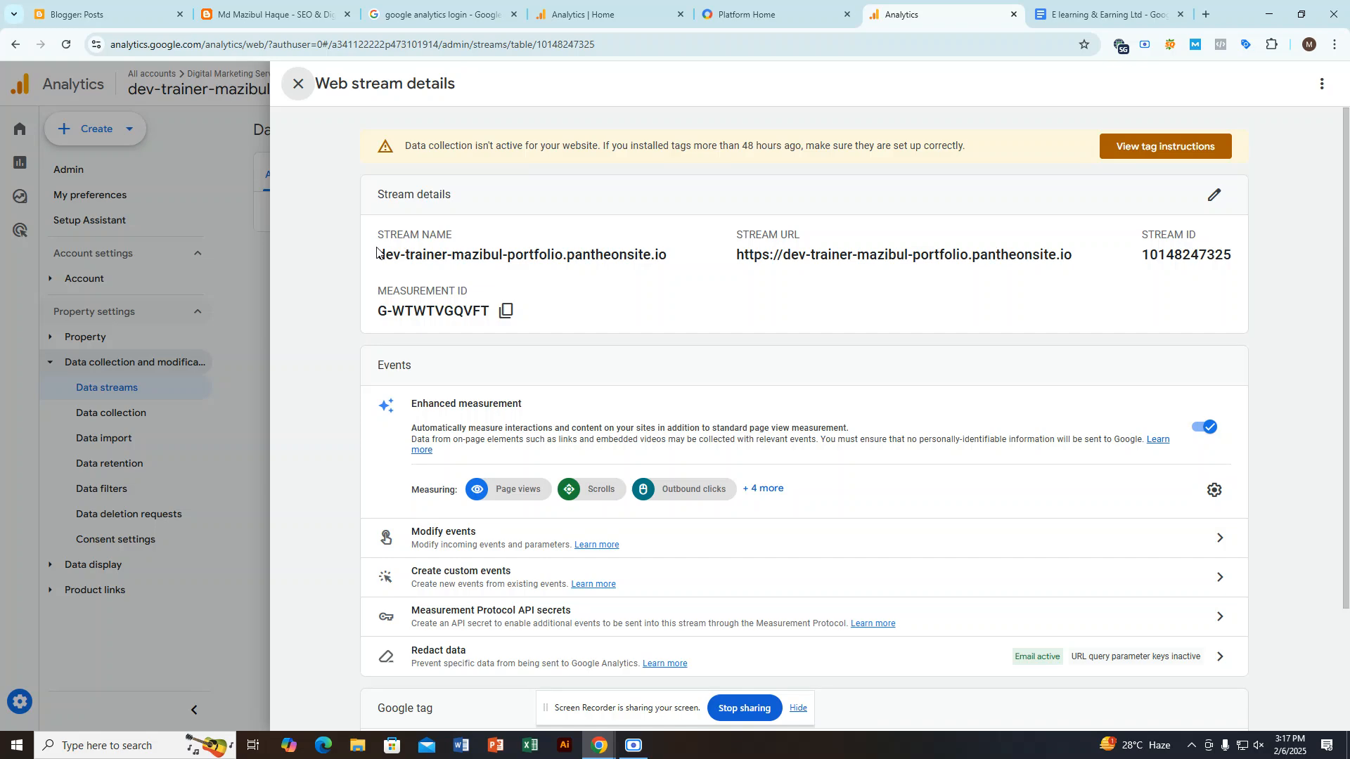
{"action": "left_click_drag", "start_coordinate": [380, 253], "coordinate": [691, 258]}
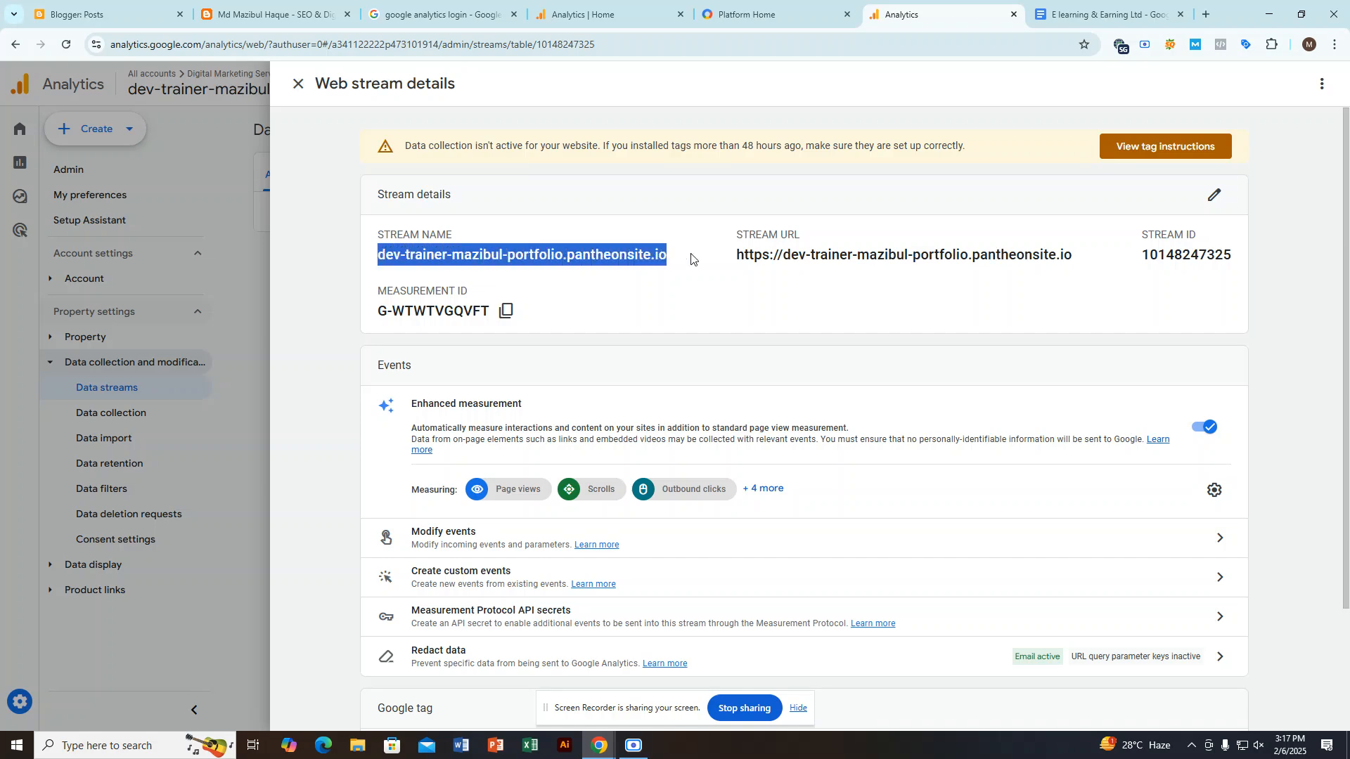
{"action": "triple_click", "coordinate": [569, 253]}
{"action": "left_click", "coordinate": [295, 86]}
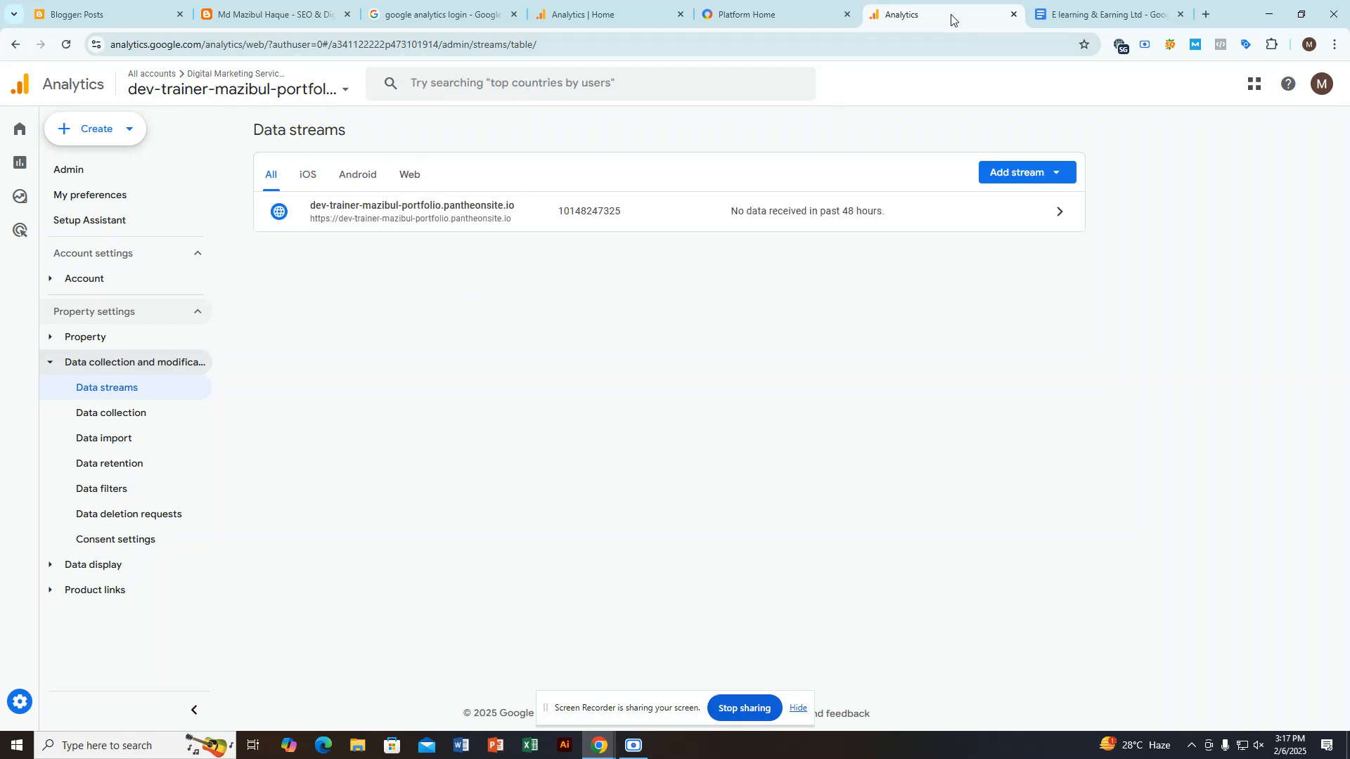
Step: Open the form for creating a new Analytics account
{"action": "left_click", "coordinate": [99, 128]}
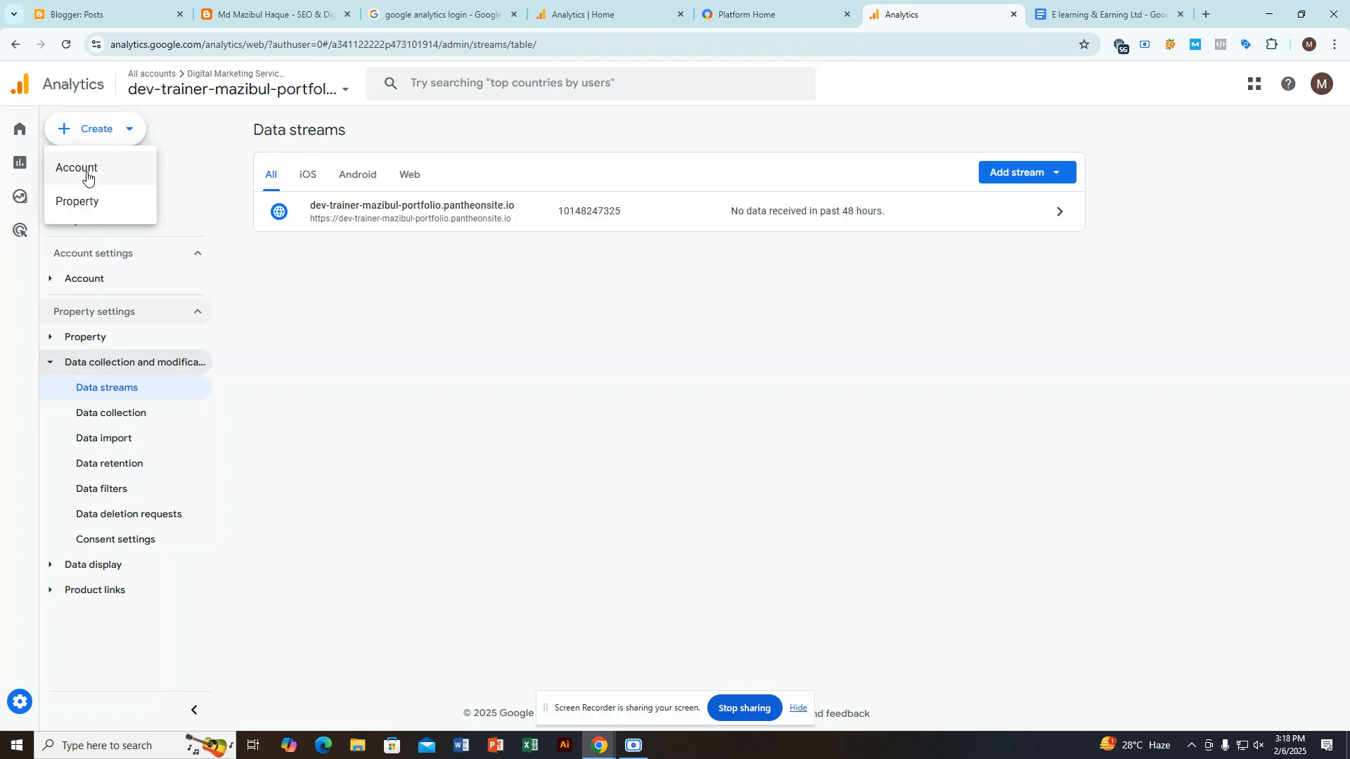
{"action": "left_click", "coordinate": [86, 176]}
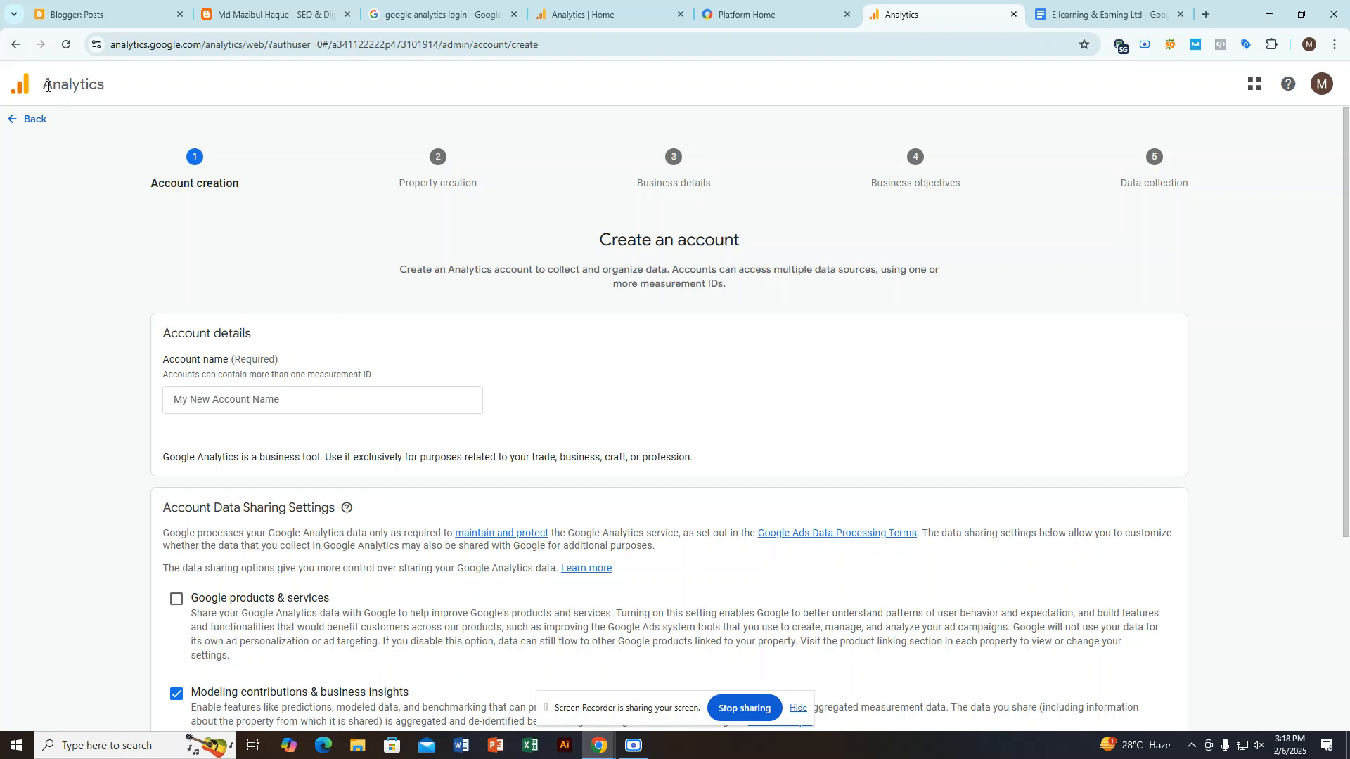
Step: Look over the Create an account form, highlighting the Analytics heading, and activate the account name field
{"action": "left_click_drag", "start_coordinate": [54, 92], "coordinate": [134, 93]}
{"action": "scroll", "coordinate": [275, 271], "scroll_direction": "down", "scroll_amount": 4}
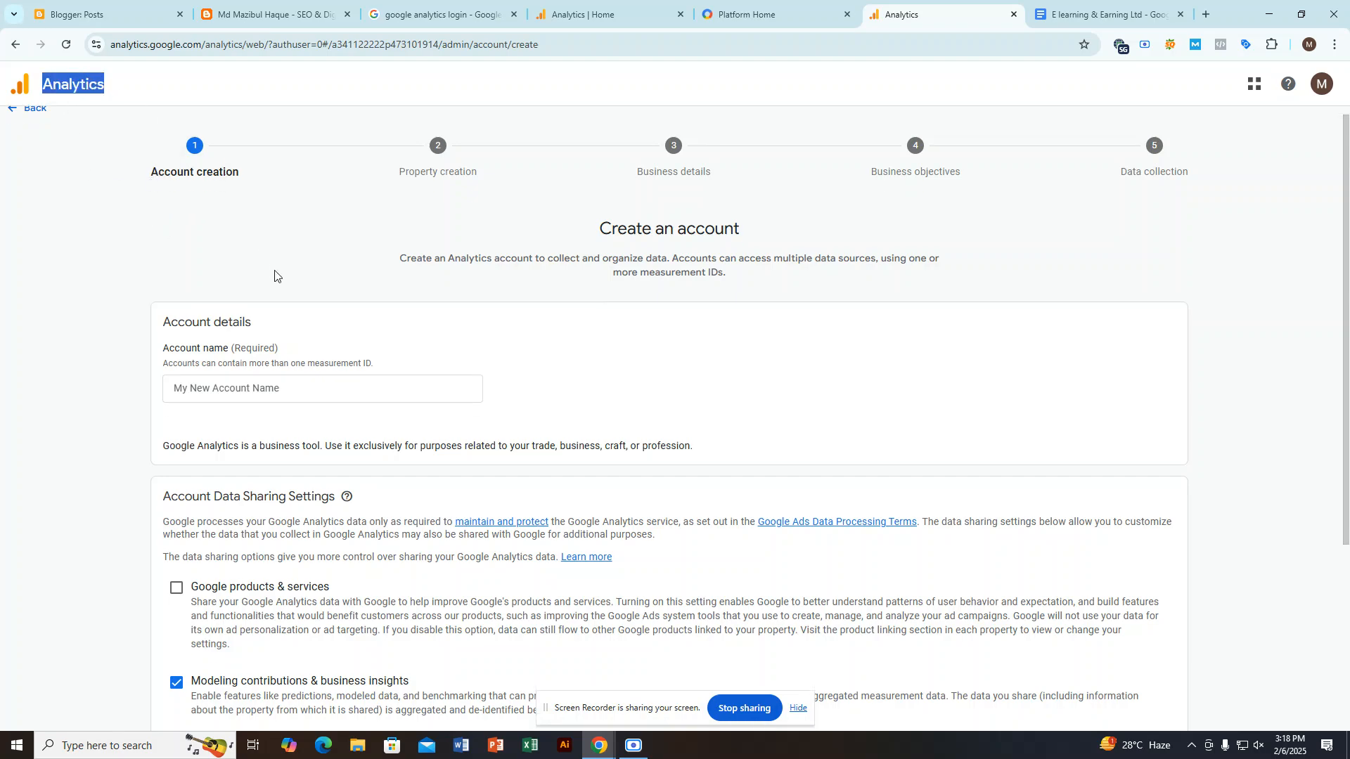
{"action": "scroll", "coordinate": [275, 261], "scroll_direction": "up", "scroll_amount": 4}
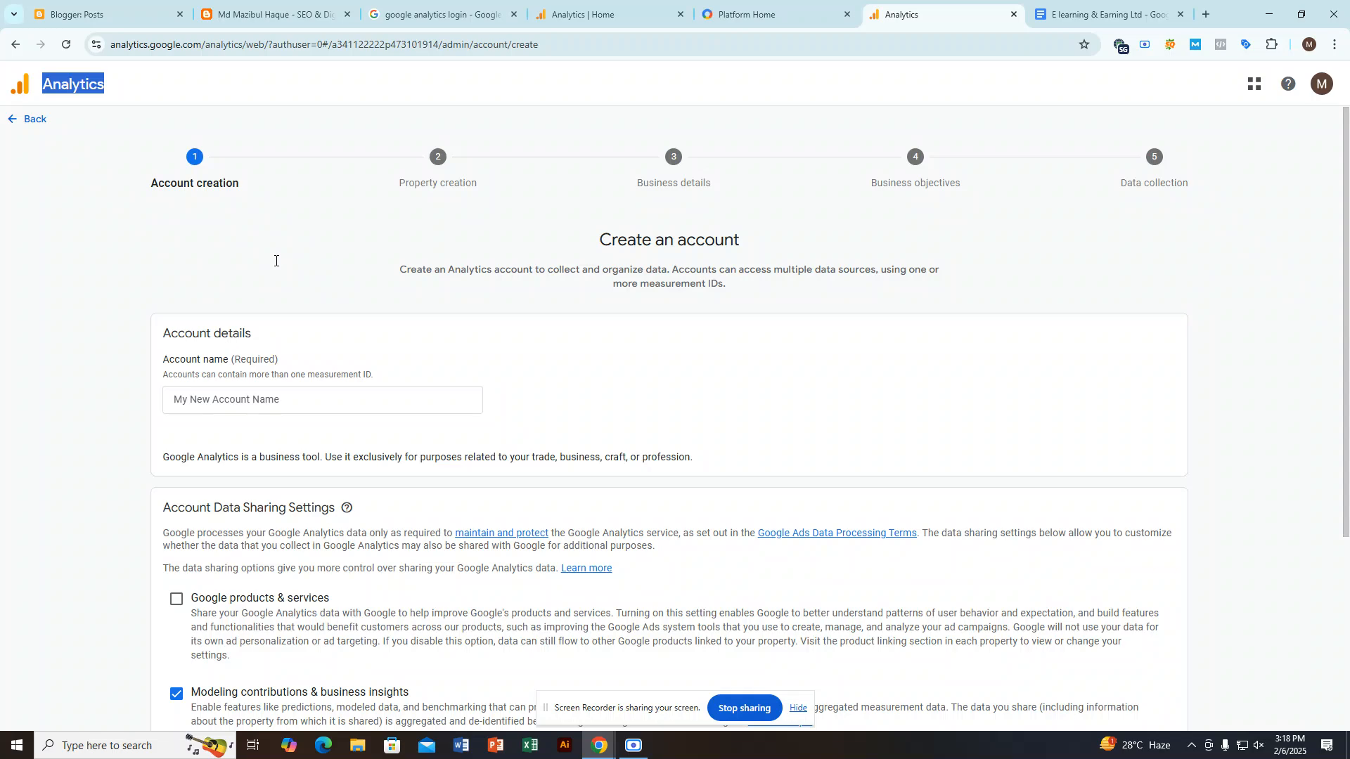
{"action": "left_click", "coordinate": [255, 398]}
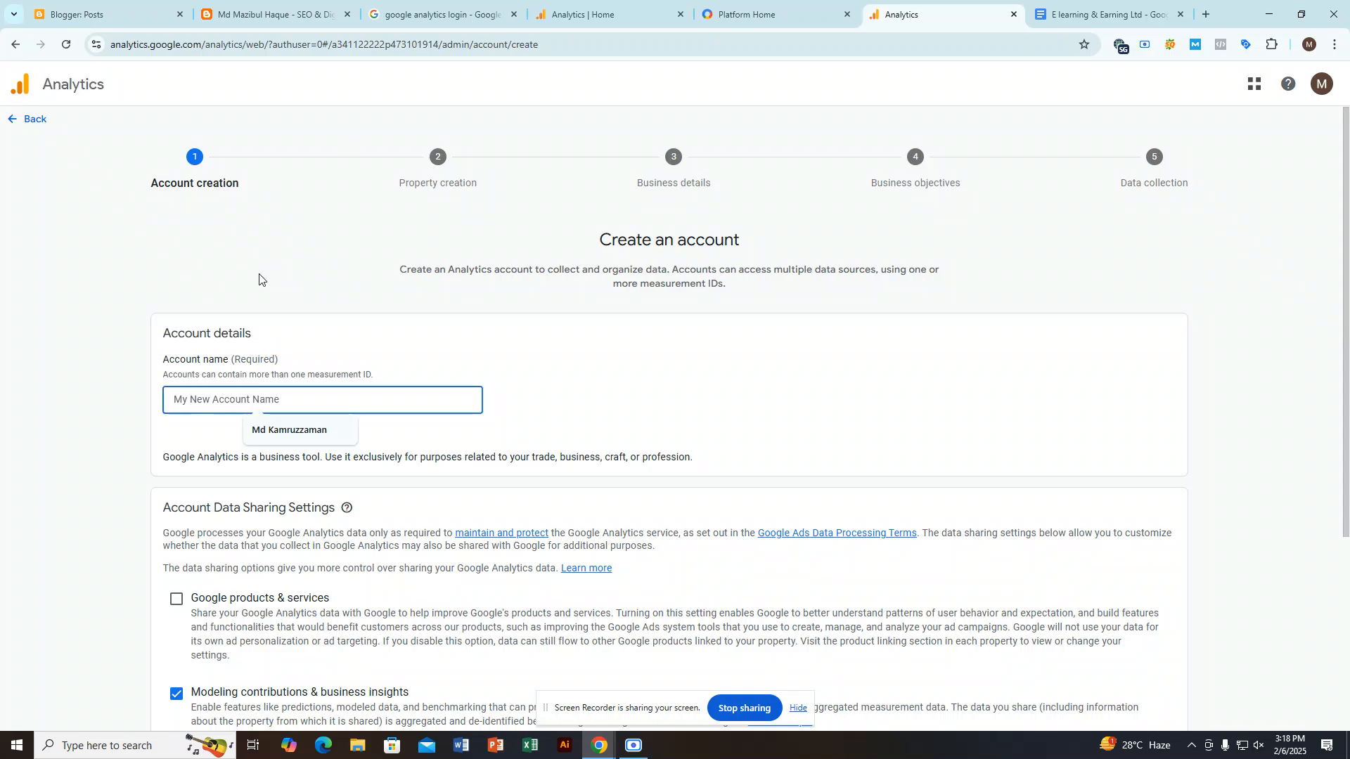
Step: View the blog from its Blogger dashboard and copy the subdomain part of its web address
{"action": "left_click", "coordinate": [1077, 13]}
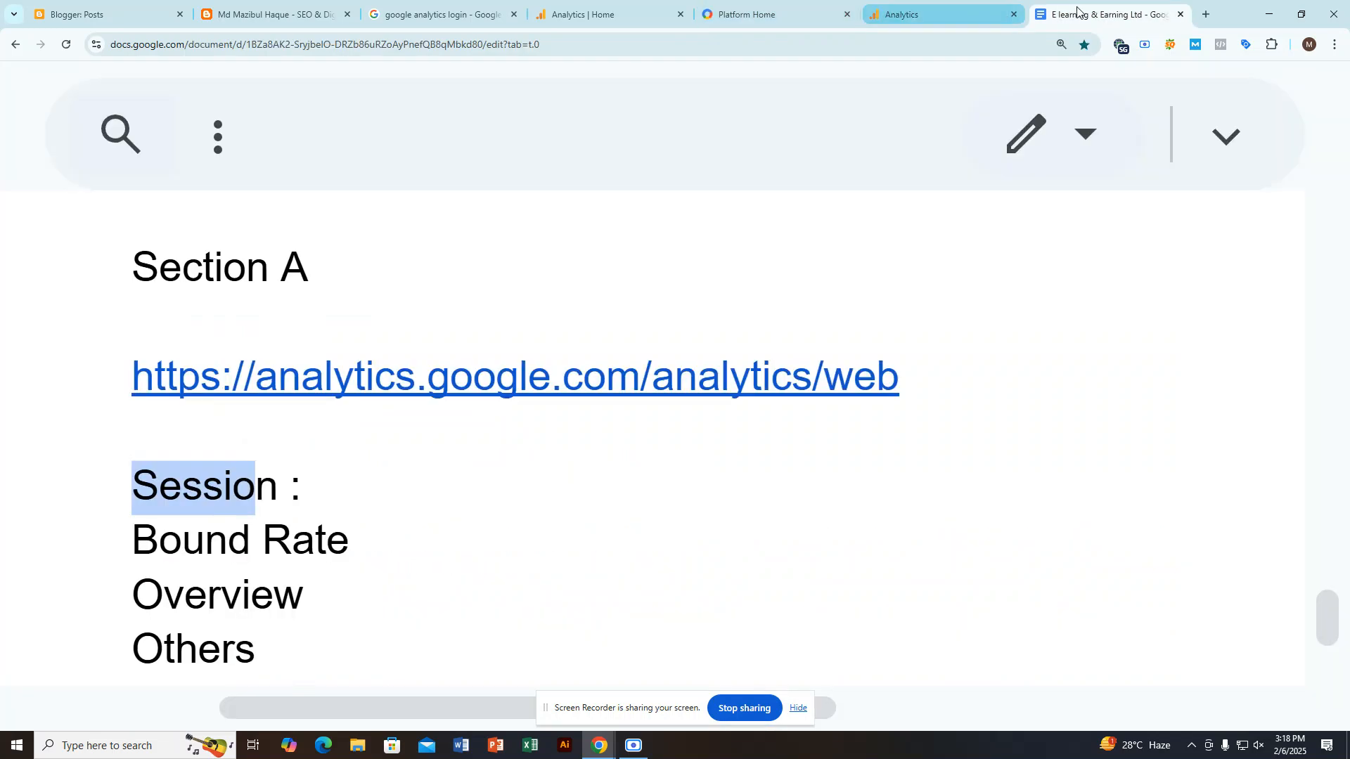
{"action": "left_click", "coordinate": [942, 13]}
{"action": "left_click", "coordinate": [1206, 14]}
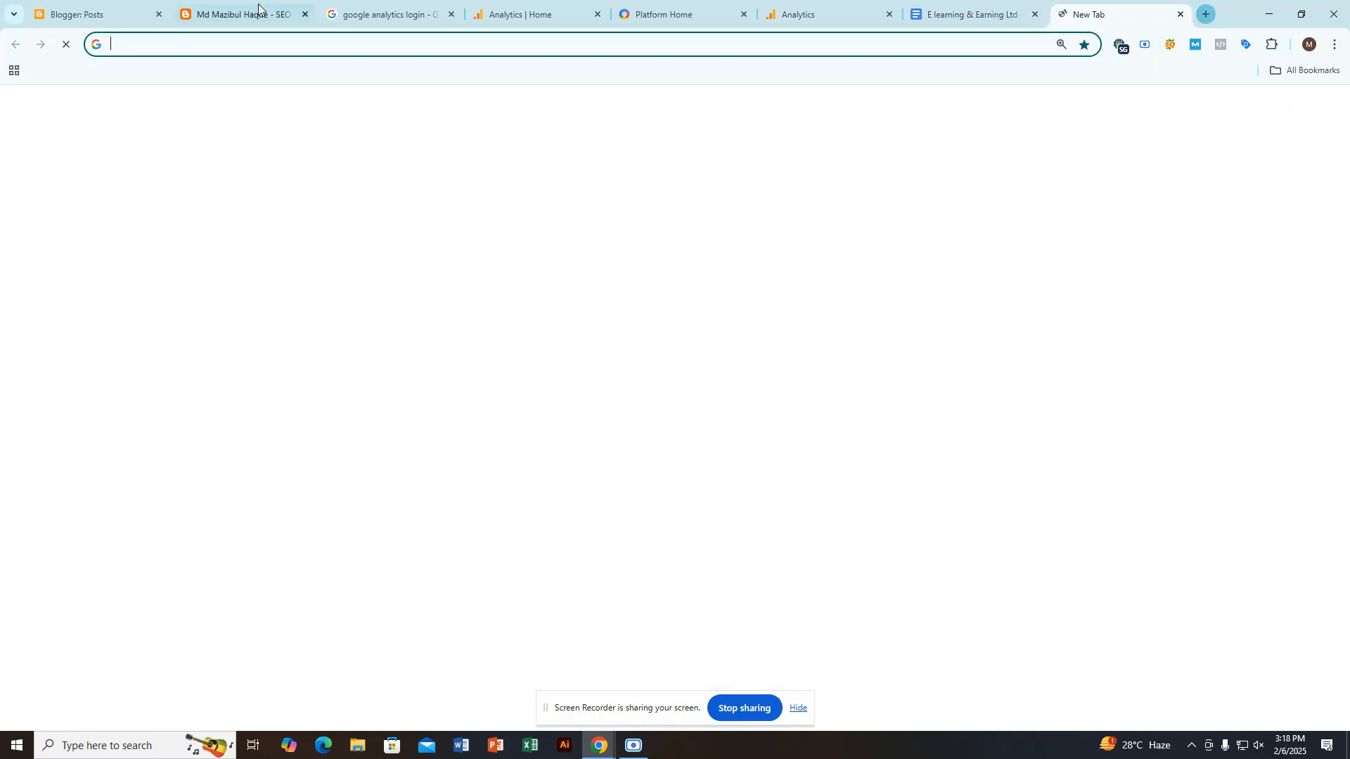
{"action": "left_click", "coordinate": [94, 13]}
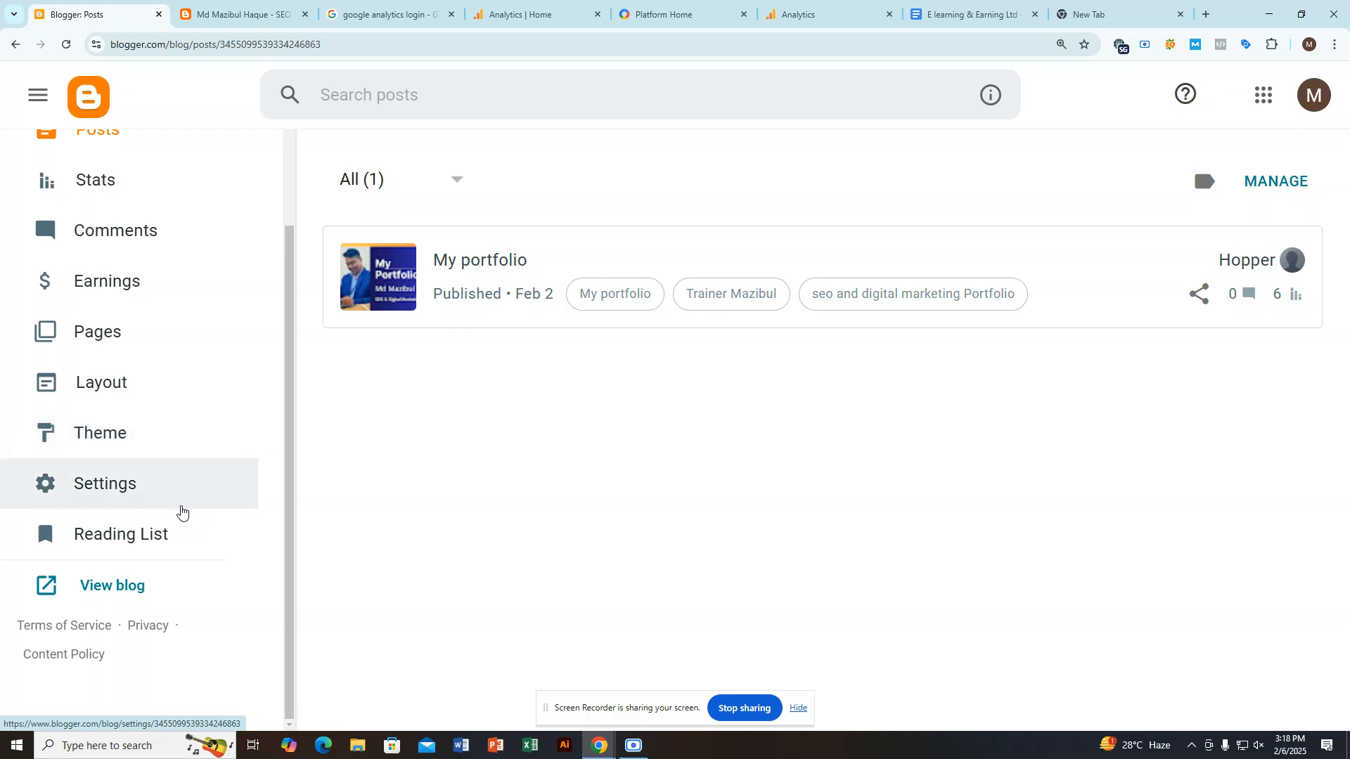
{"action": "left_click", "coordinate": [145, 589]}
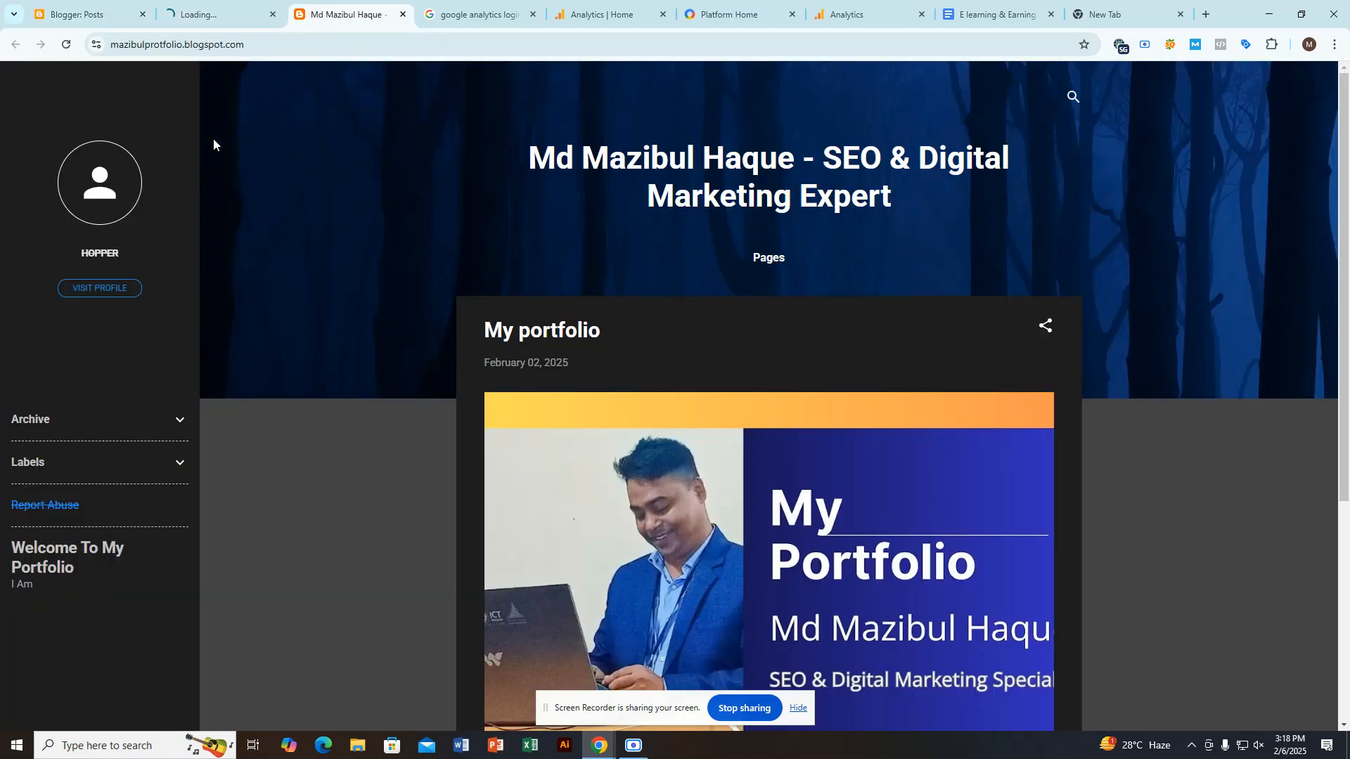
{"action": "left_click_drag", "start_coordinate": [184, 46], "coordinate": [111, 46]}
{"action": "key", "text": "ctrl+c"}
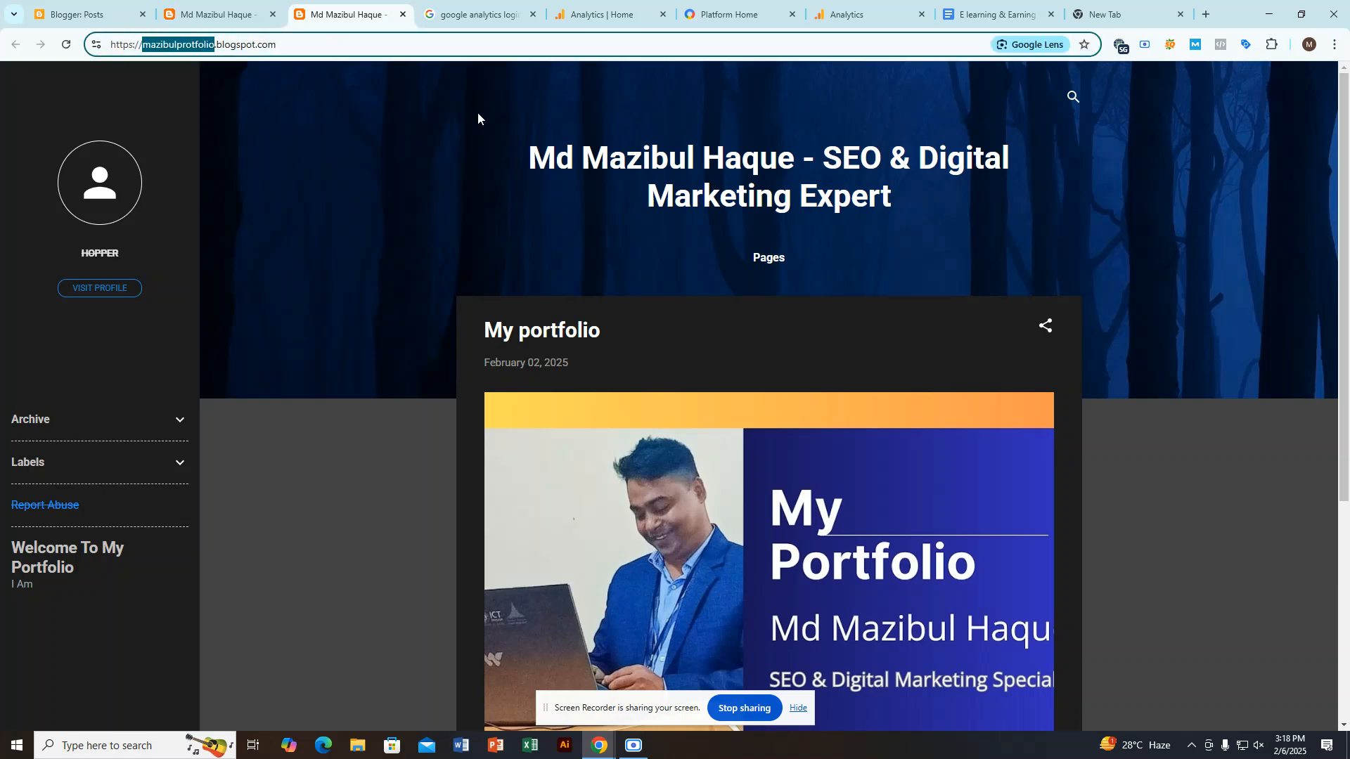
Step: Enter the copied blog subdomain as the account name in the Analytics account creation form
{"action": "left_click", "coordinate": [991, 14]}
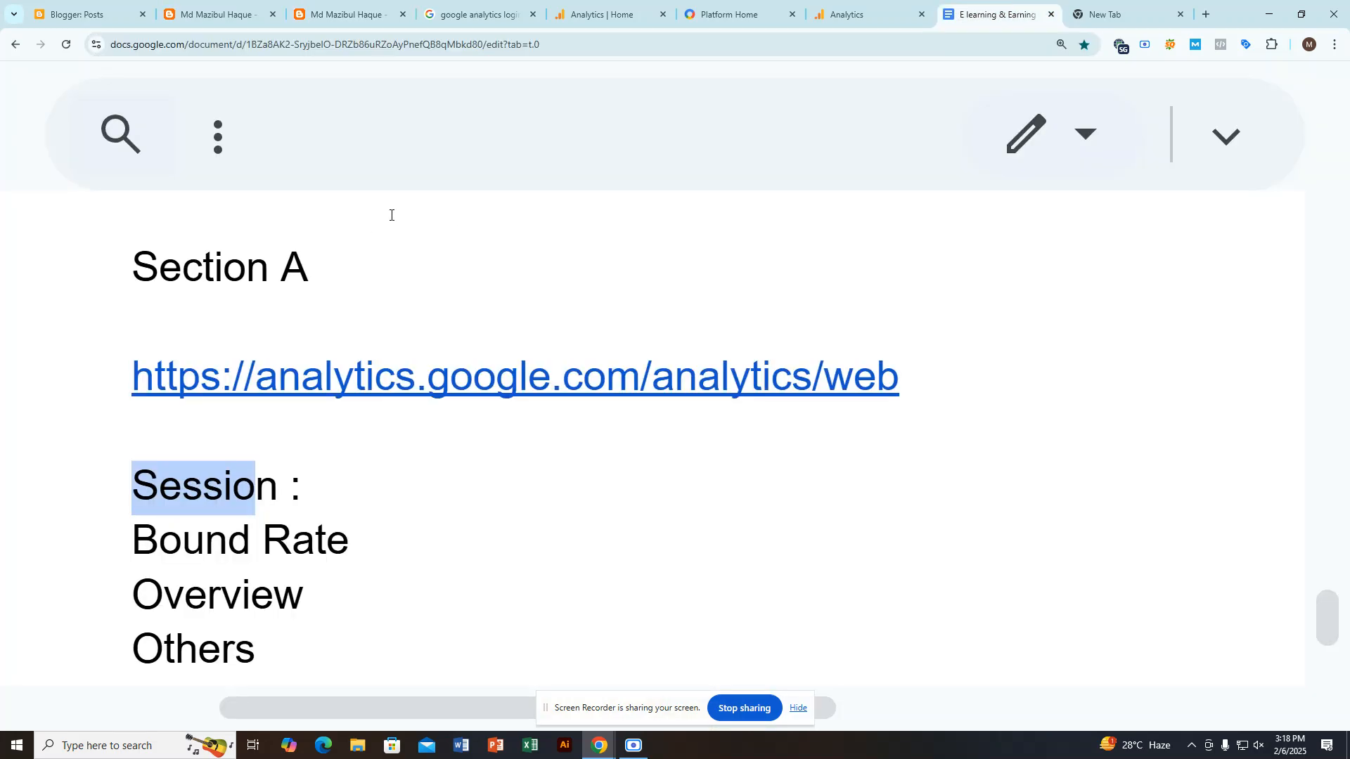
{"action": "left_click", "coordinate": [872, 14]}
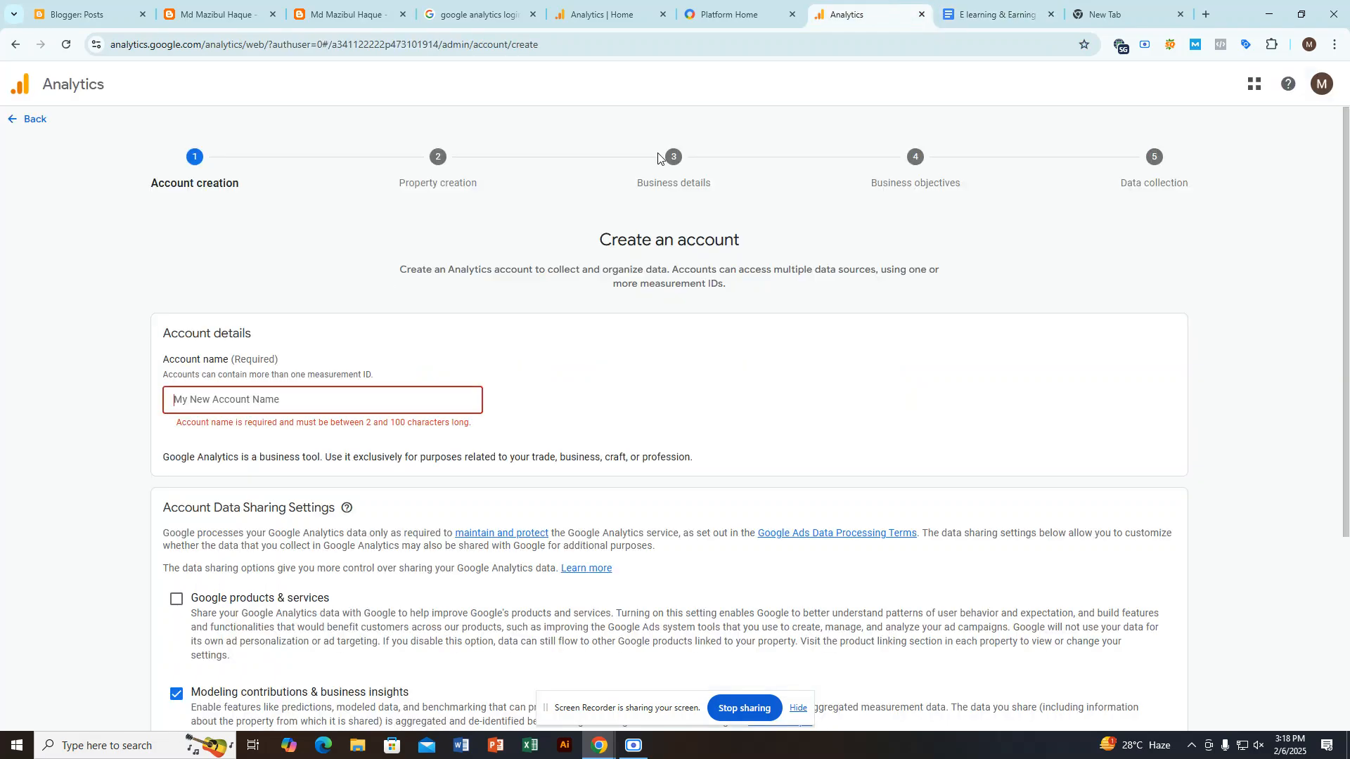
{"action": "left_click", "coordinate": [290, 405]}
{"action": "key", "text": "ctrl+v"}
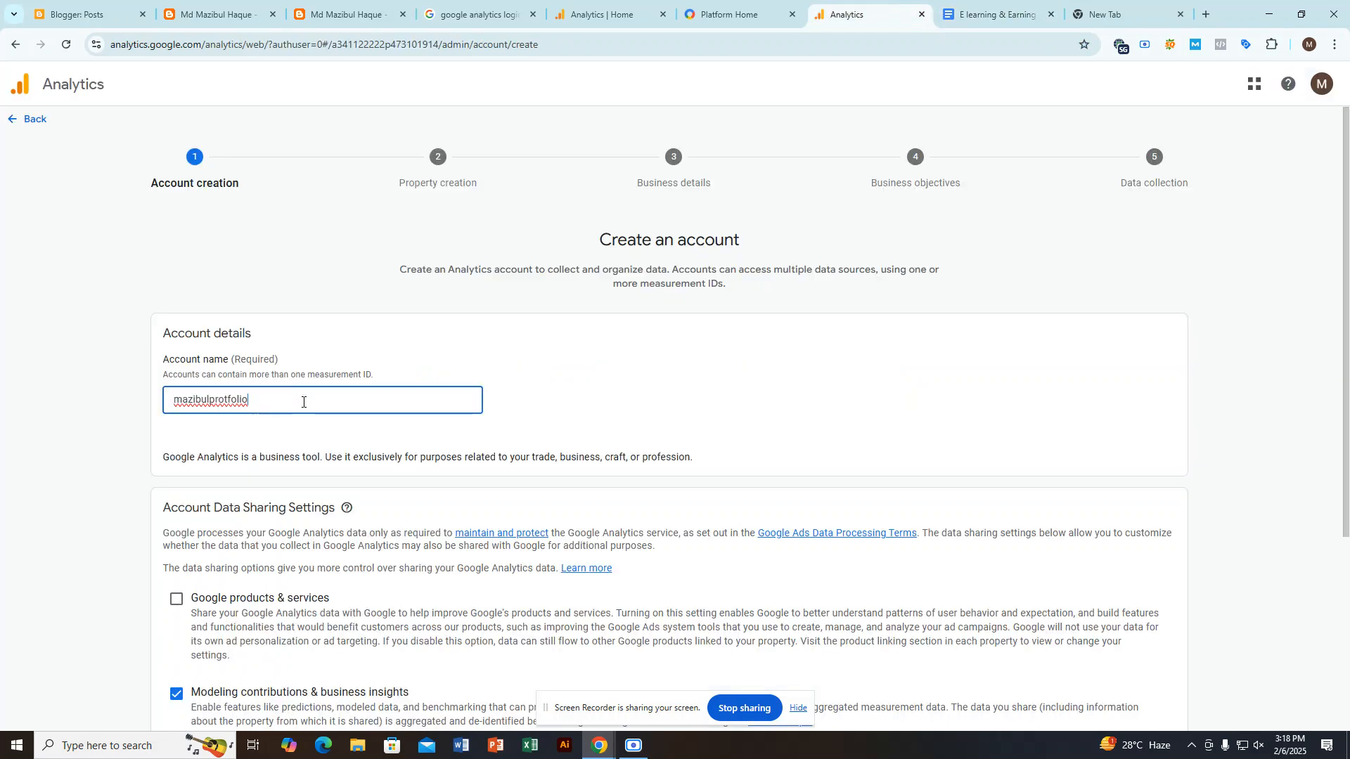
Step: Split the account name into two words with a space and capitalize the first letter of each
{"action": "left_click", "coordinate": [210, 400]}
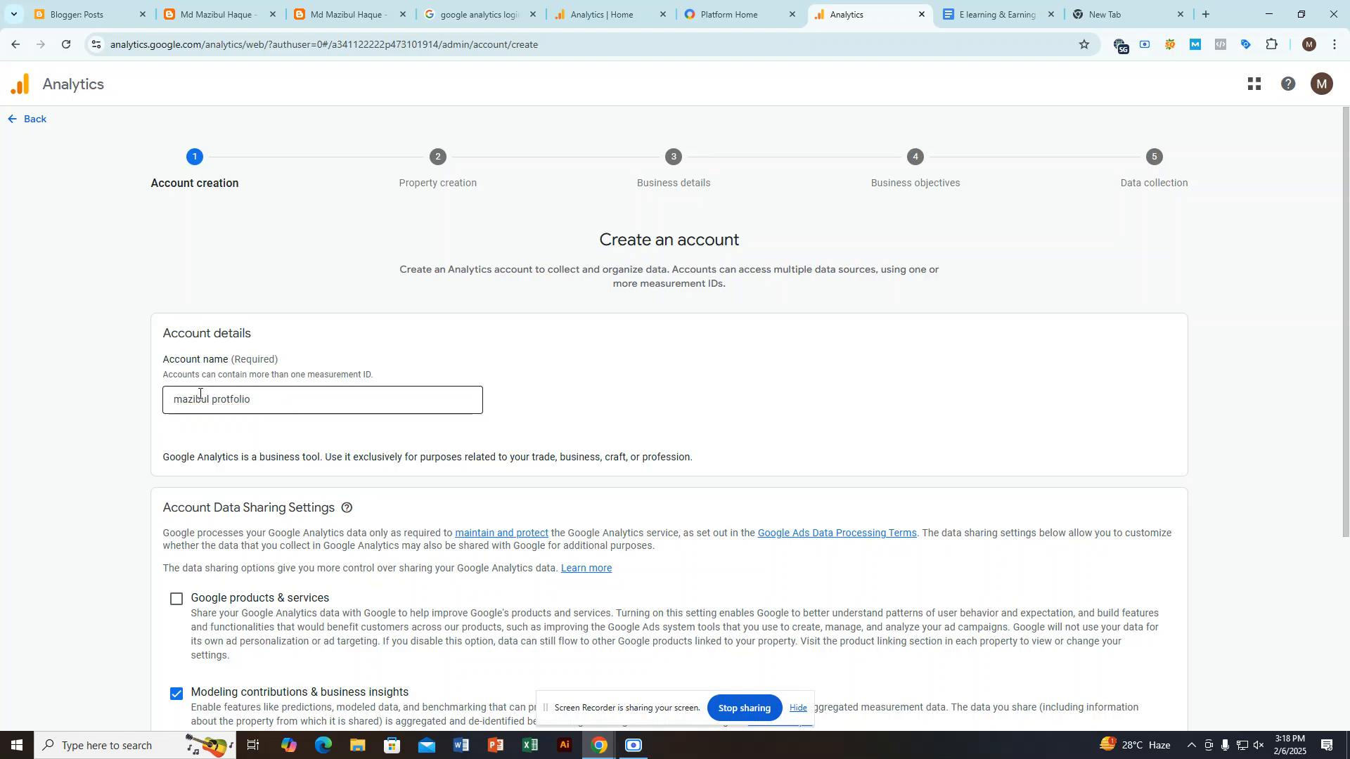
{"action": "left_click_drag", "start_coordinate": [181, 400], "coordinate": [161, 402]}
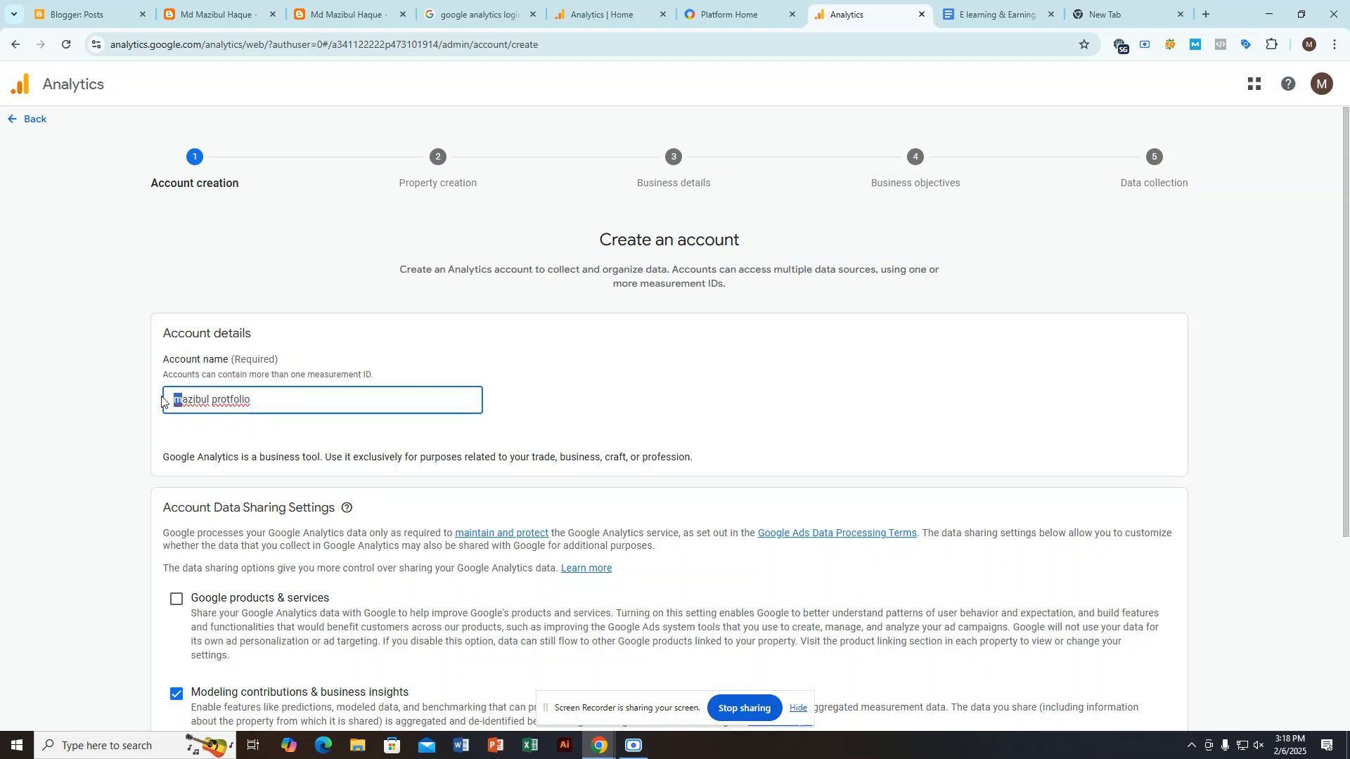
{"action": "type", "text": "M"}
{"action": "left_click_drag", "start_coordinate": [218, 404], "coordinate": [211, 403]}
{"action": "type", "text": "P"}
{"action": "left_click", "coordinate": [315, 345]}
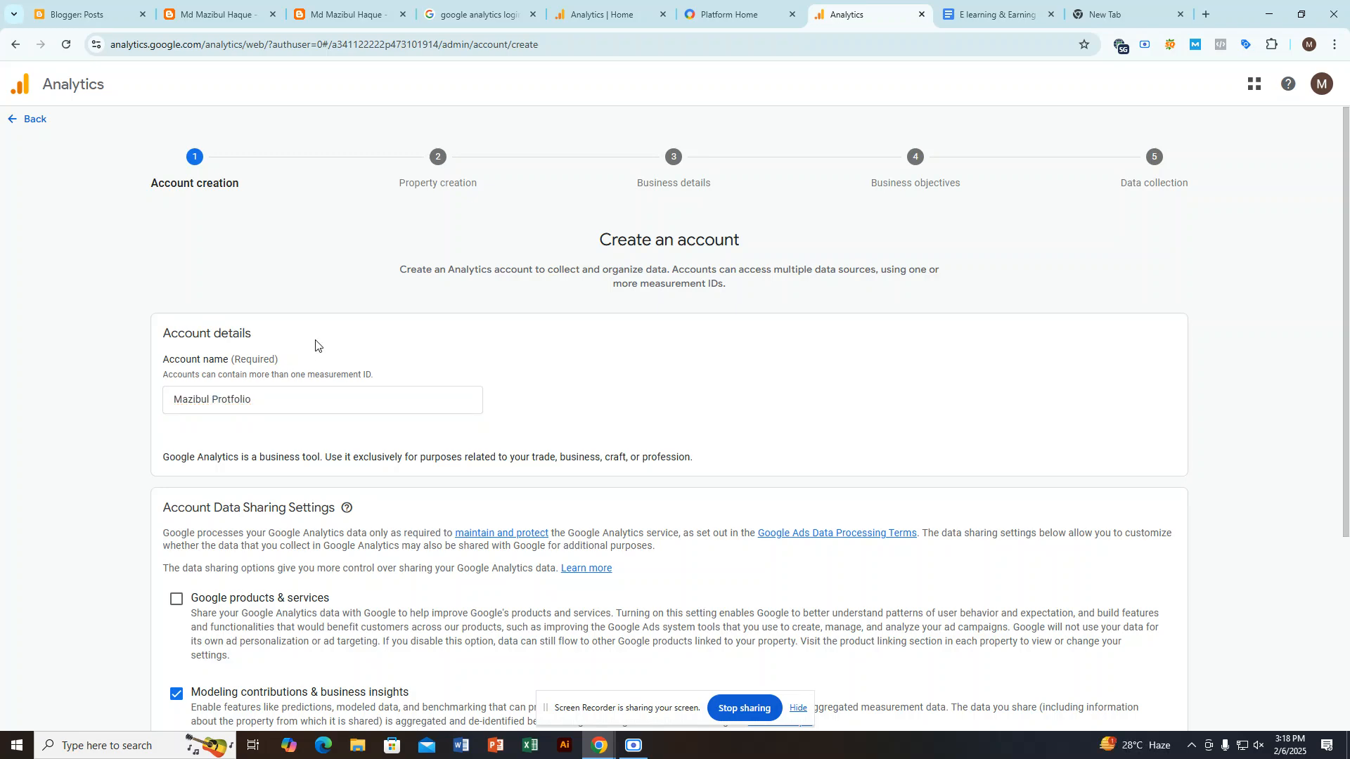
Step: Review the Account Data Sharing Settings and hide the screen-sharing notice covering the page
{"action": "scroll", "coordinate": [327, 394], "scroll_direction": "down", "scroll_amount": 4}
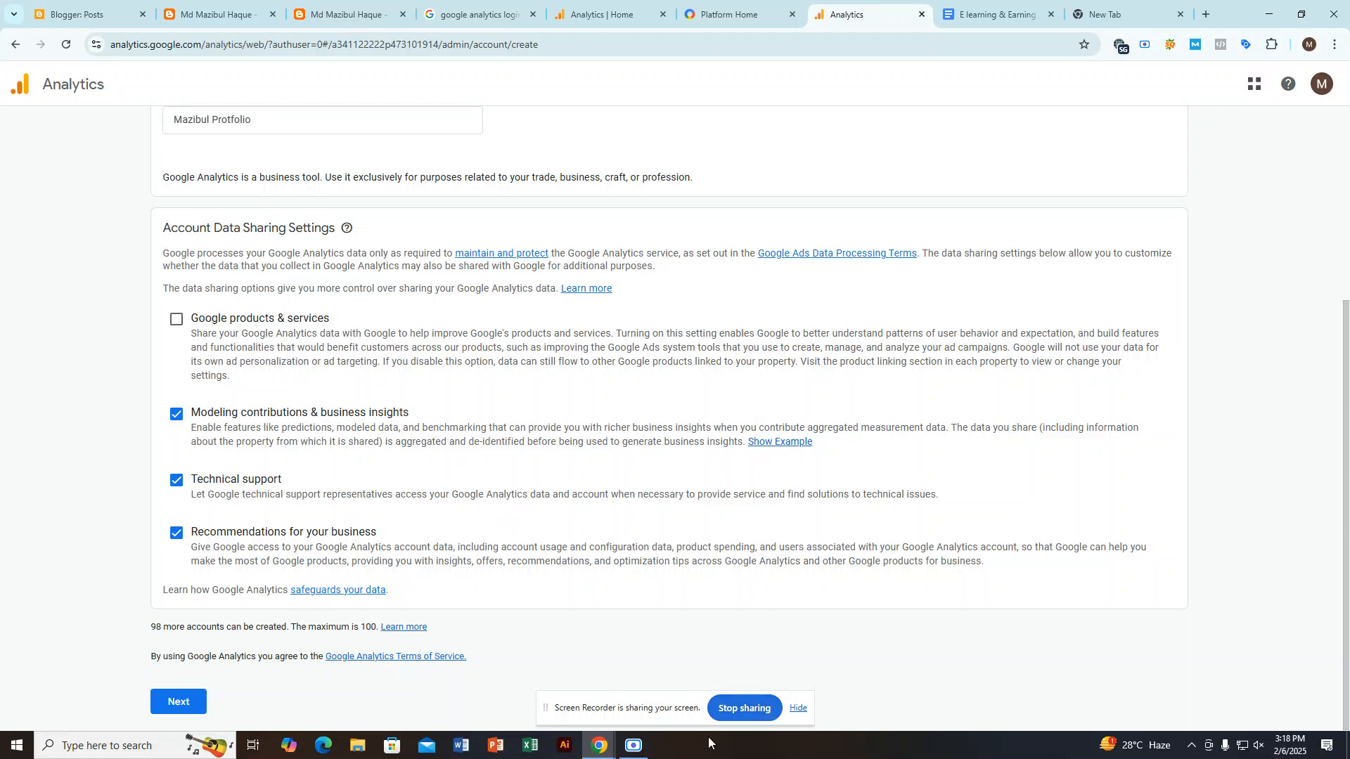
{"action": "left_click", "coordinate": [797, 708]}
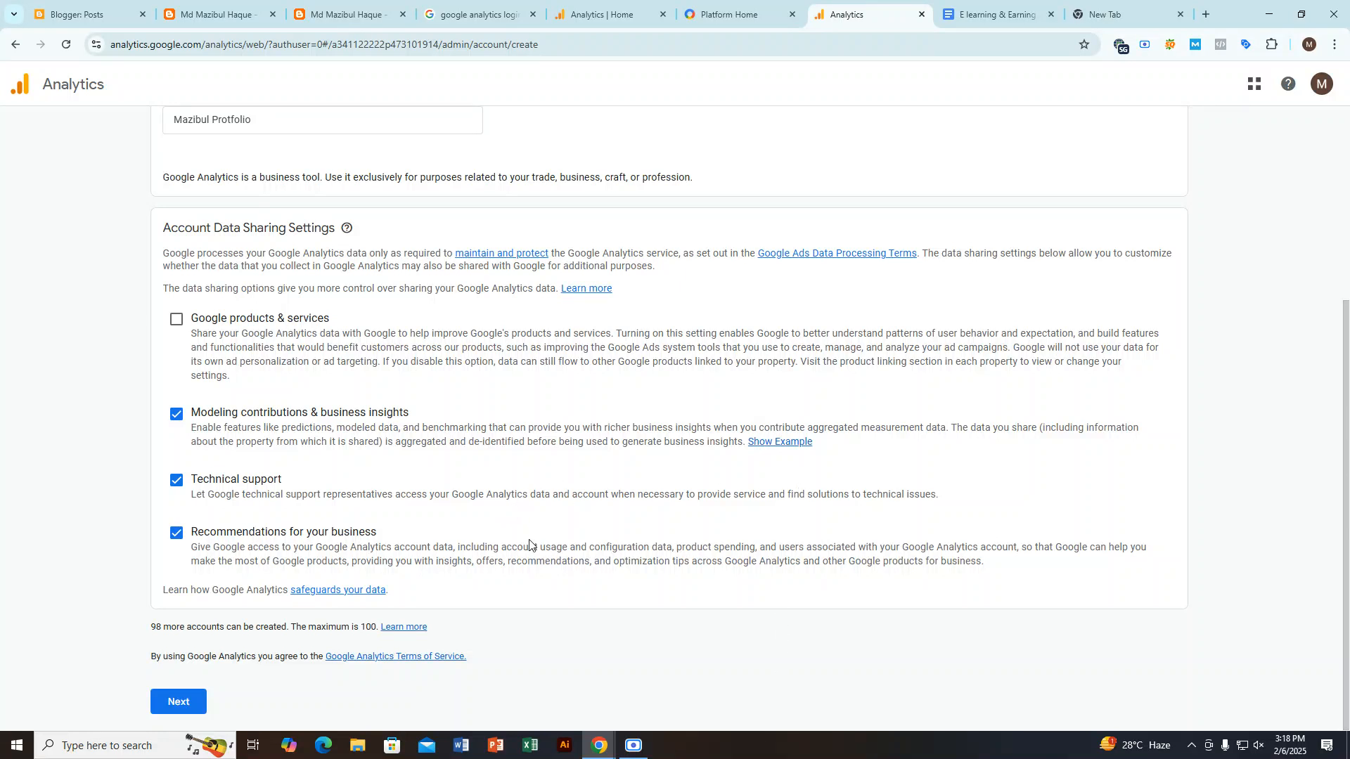
{"action": "scroll", "coordinate": [431, 513], "scroll_direction": "up", "scroll_amount": 4}
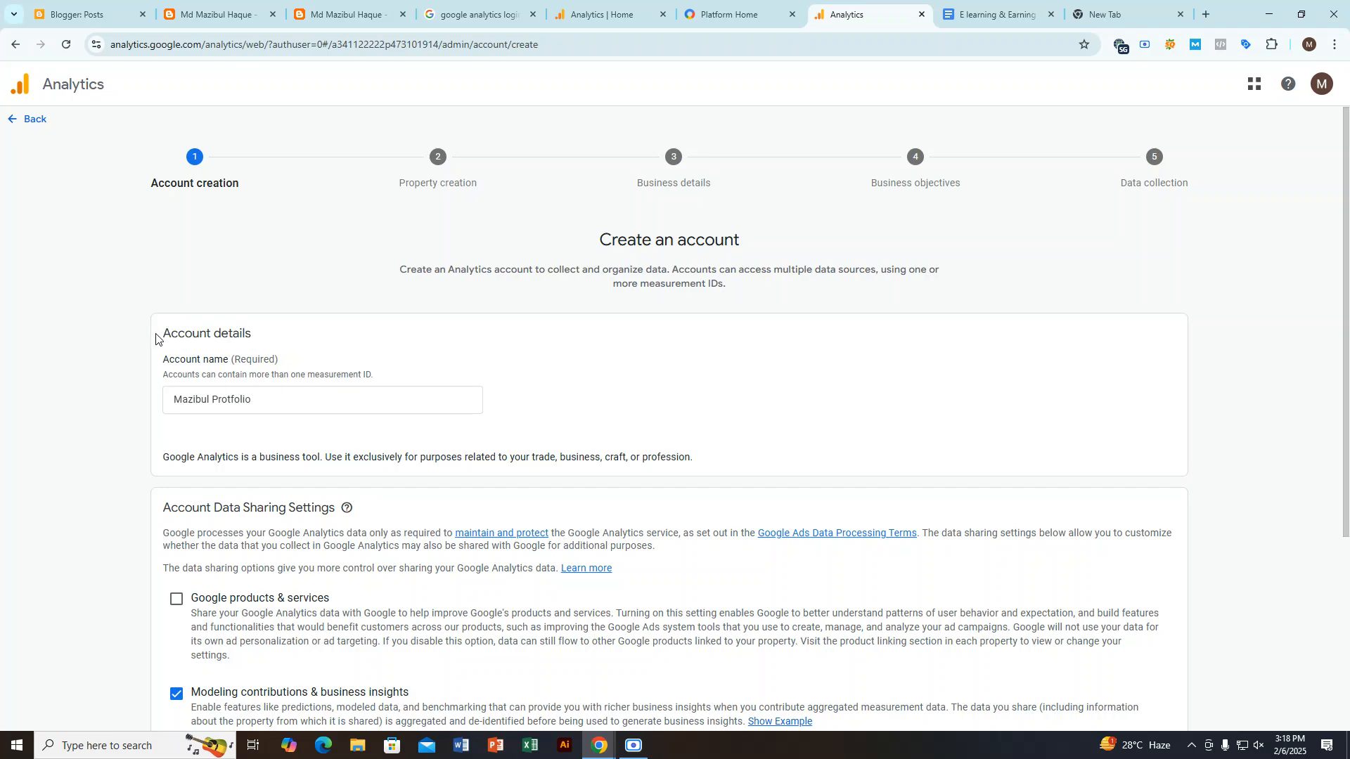
Step: Highlight the Account details heading and continue to property creation with the default data sharing options
{"action": "left_click_drag", "start_coordinate": [156, 334], "coordinate": [274, 337]}
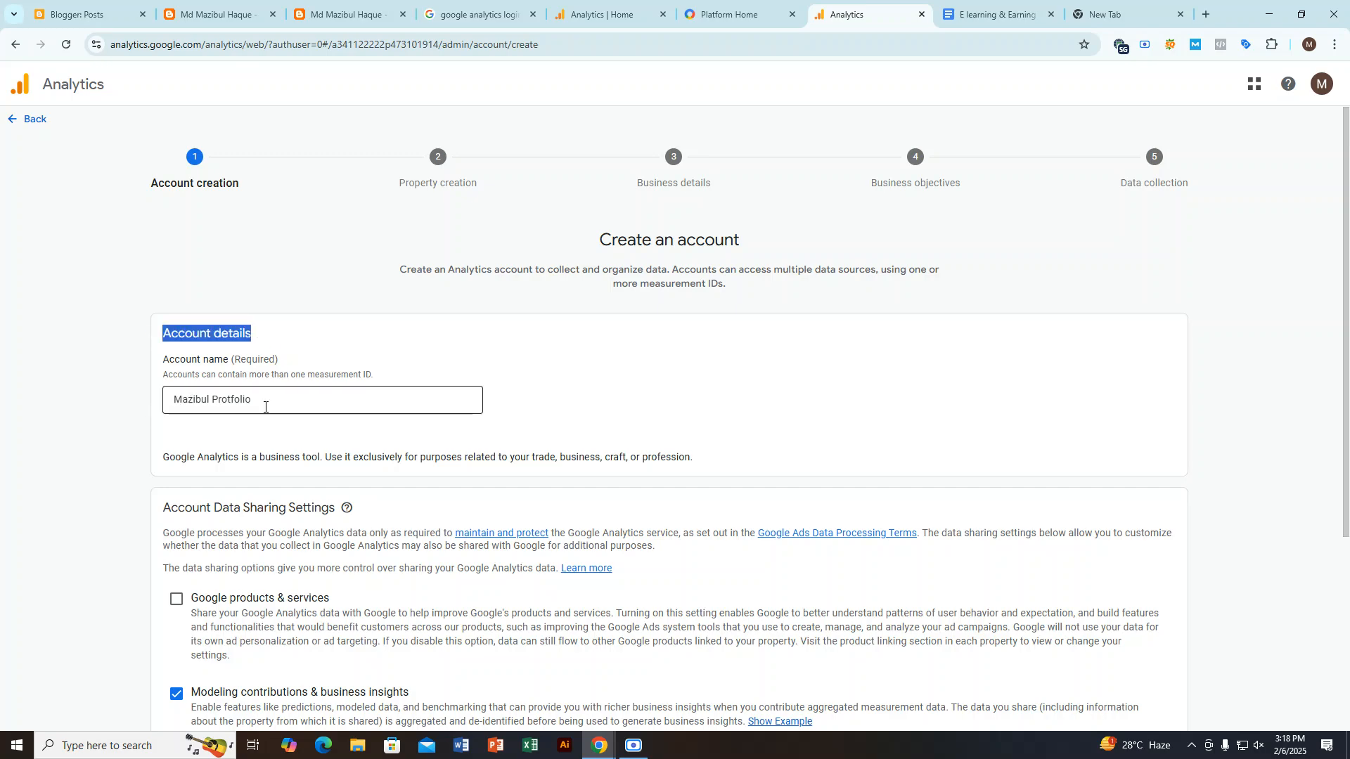
{"action": "scroll", "coordinate": [285, 412], "scroll_direction": "down", "scroll_amount": 4}
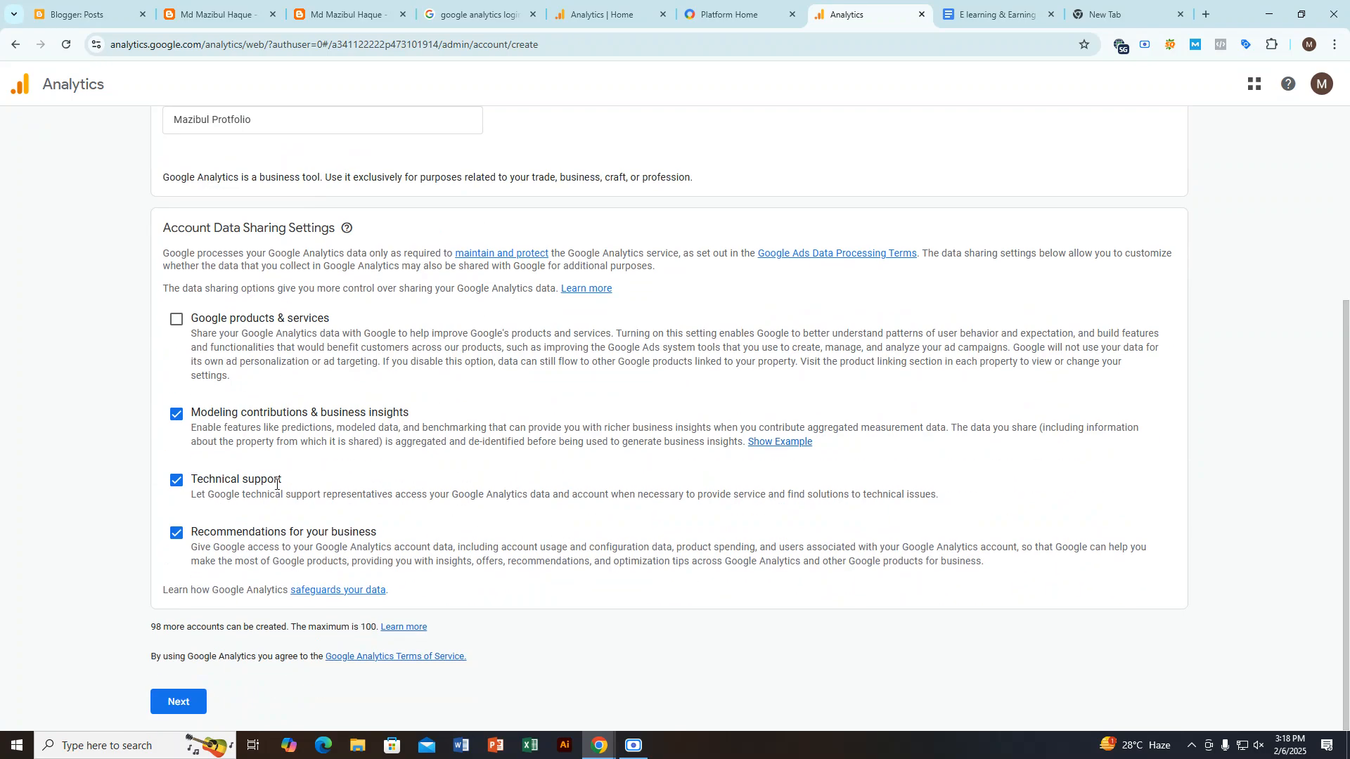
{"action": "left_click", "coordinate": [191, 708]}
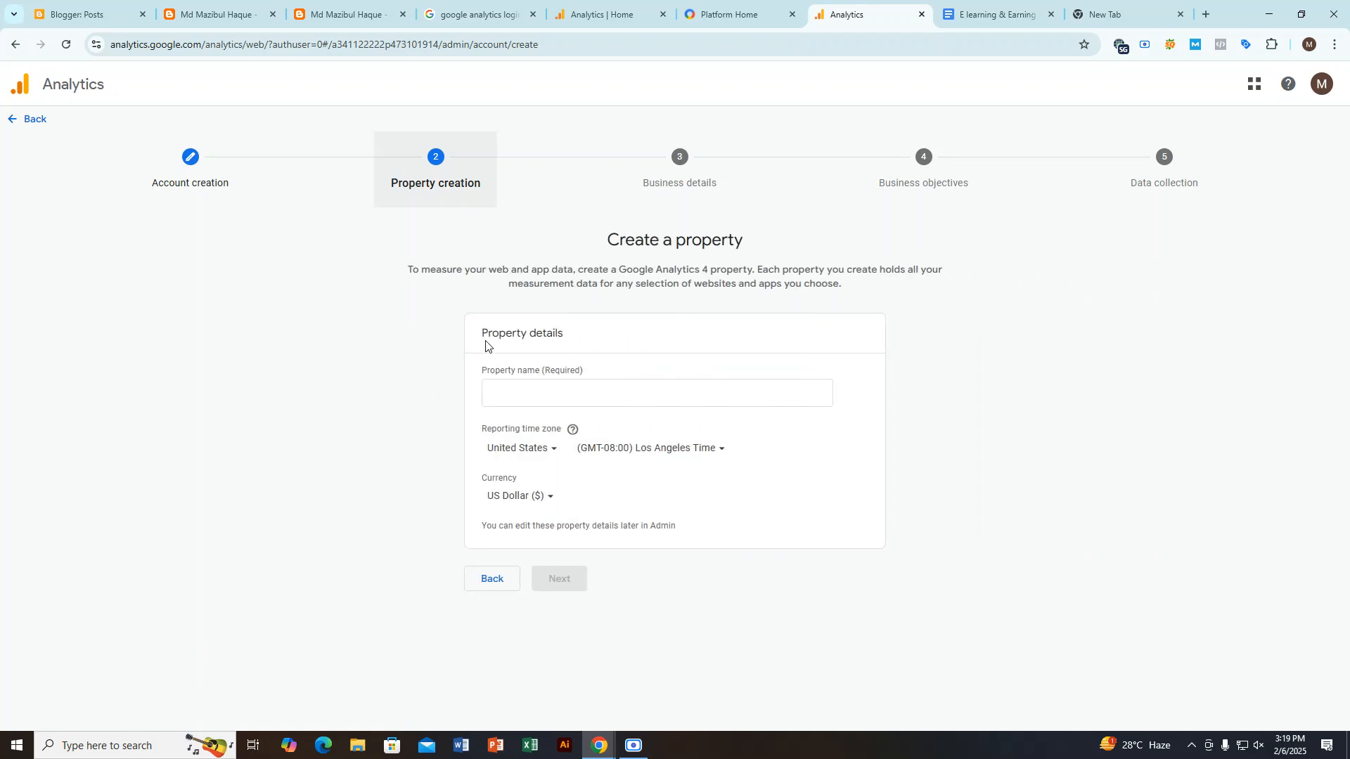
Step: Highlight the Property details heading and the Property name label on the Create a property form
{"action": "left_click_drag", "start_coordinate": [483, 333], "coordinate": [593, 331]}
{"action": "left_click", "coordinate": [474, 378]}
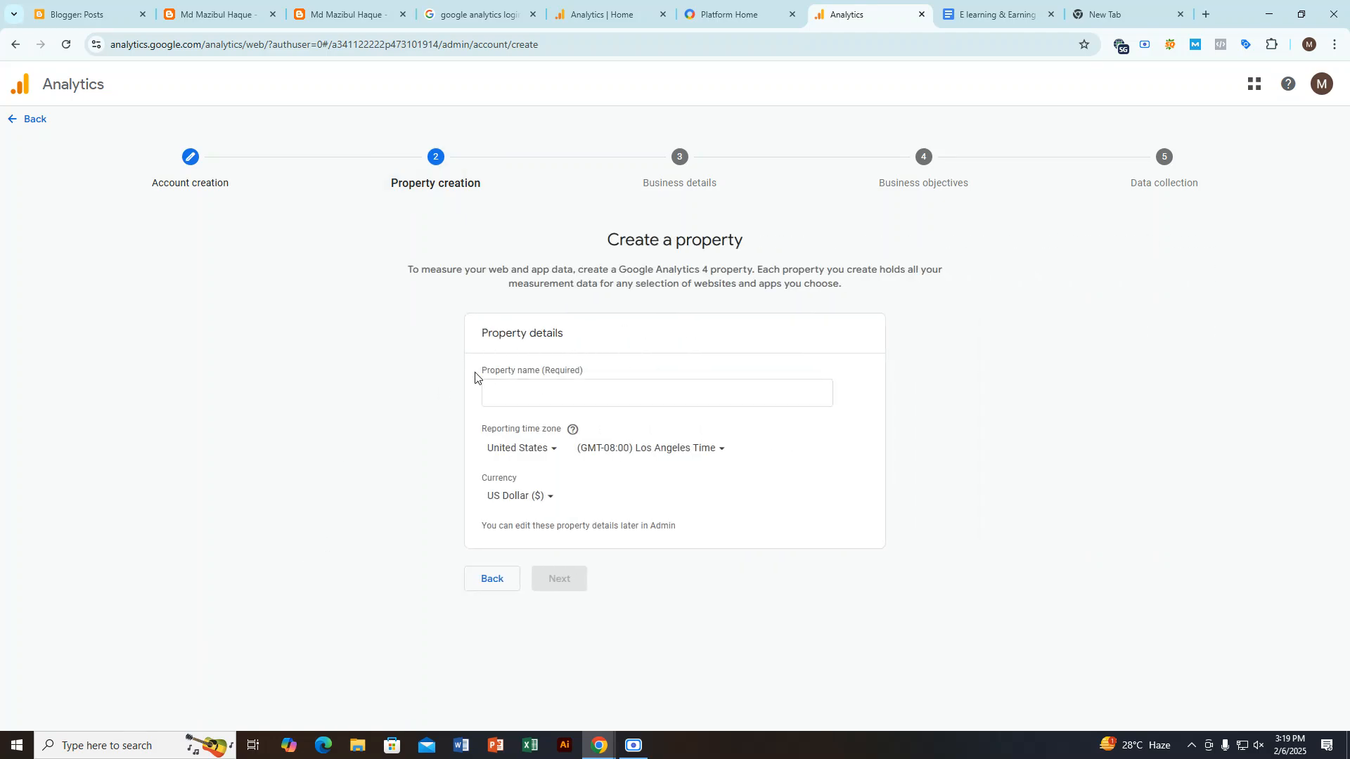
{"action": "left_click_drag", "start_coordinate": [475, 378], "coordinate": [580, 373]}
Step: Enter the copied blog subdomain as the property name, split into two words with capitalized initials
{"action": "left_click", "coordinate": [523, 393]}
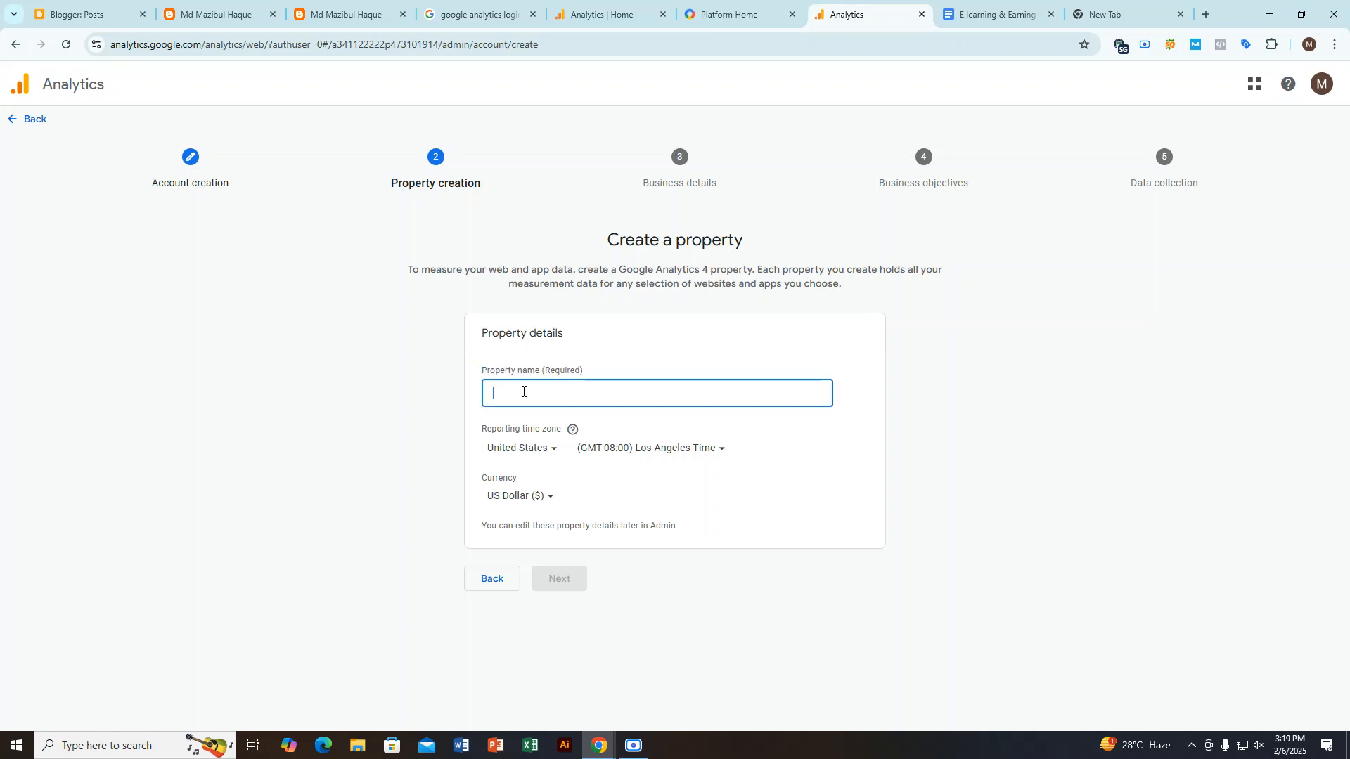
{"action": "key", "text": "ctrl+v"}
{"action": "left_click", "coordinate": [528, 392]}
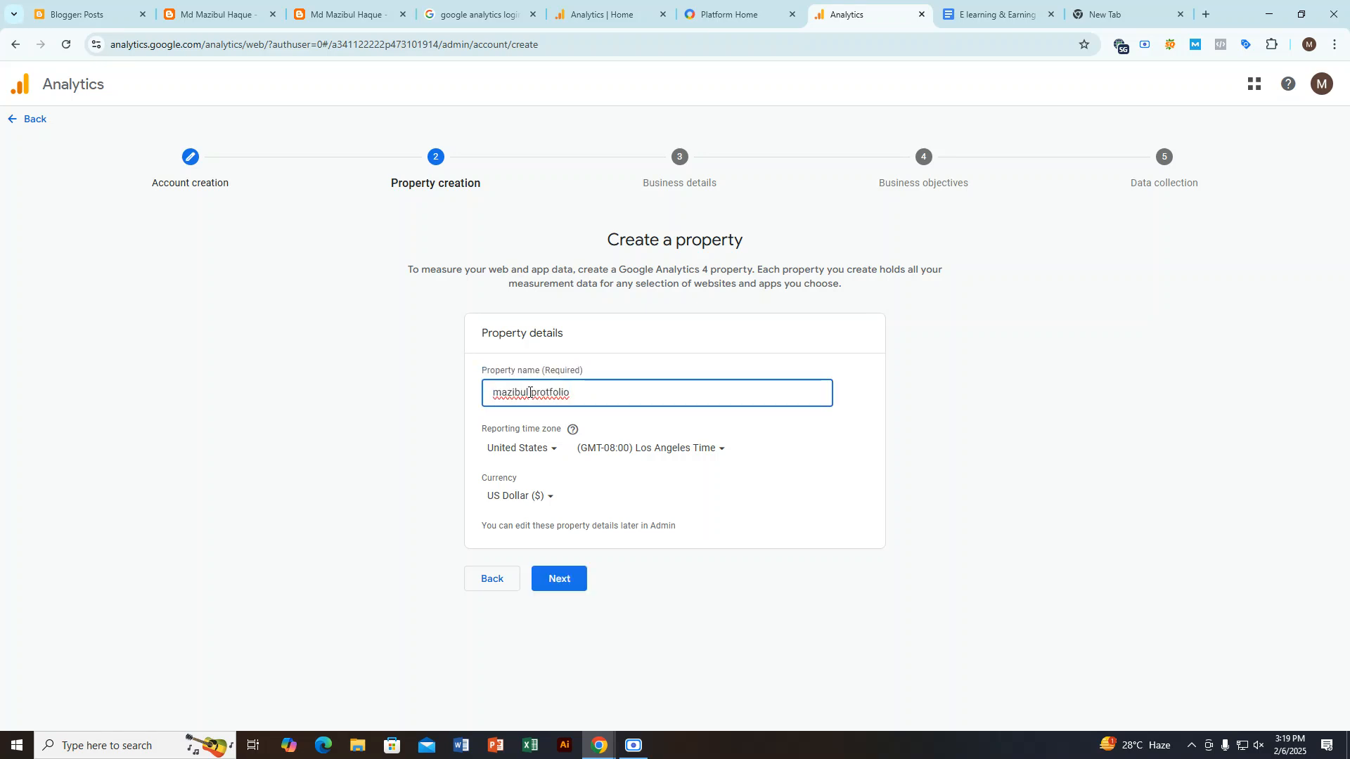
{"action": "left_click_drag", "start_coordinate": [497, 393], "coordinate": [459, 396]}
{"action": "type", "text": "M"}
{"action": "type", "text": "P"}
{"action": "left_click", "coordinate": [632, 745]}
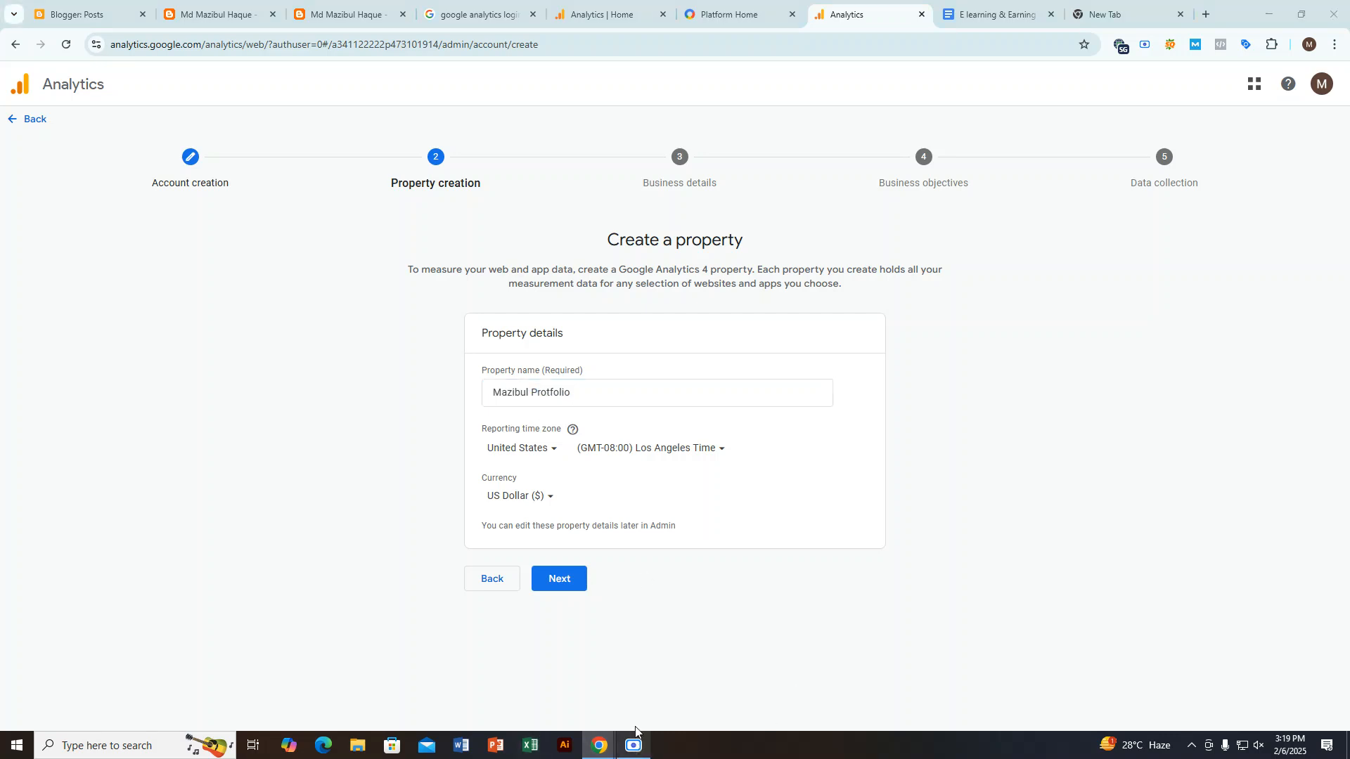
{"action": "left_click", "coordinate": [207, 365]}
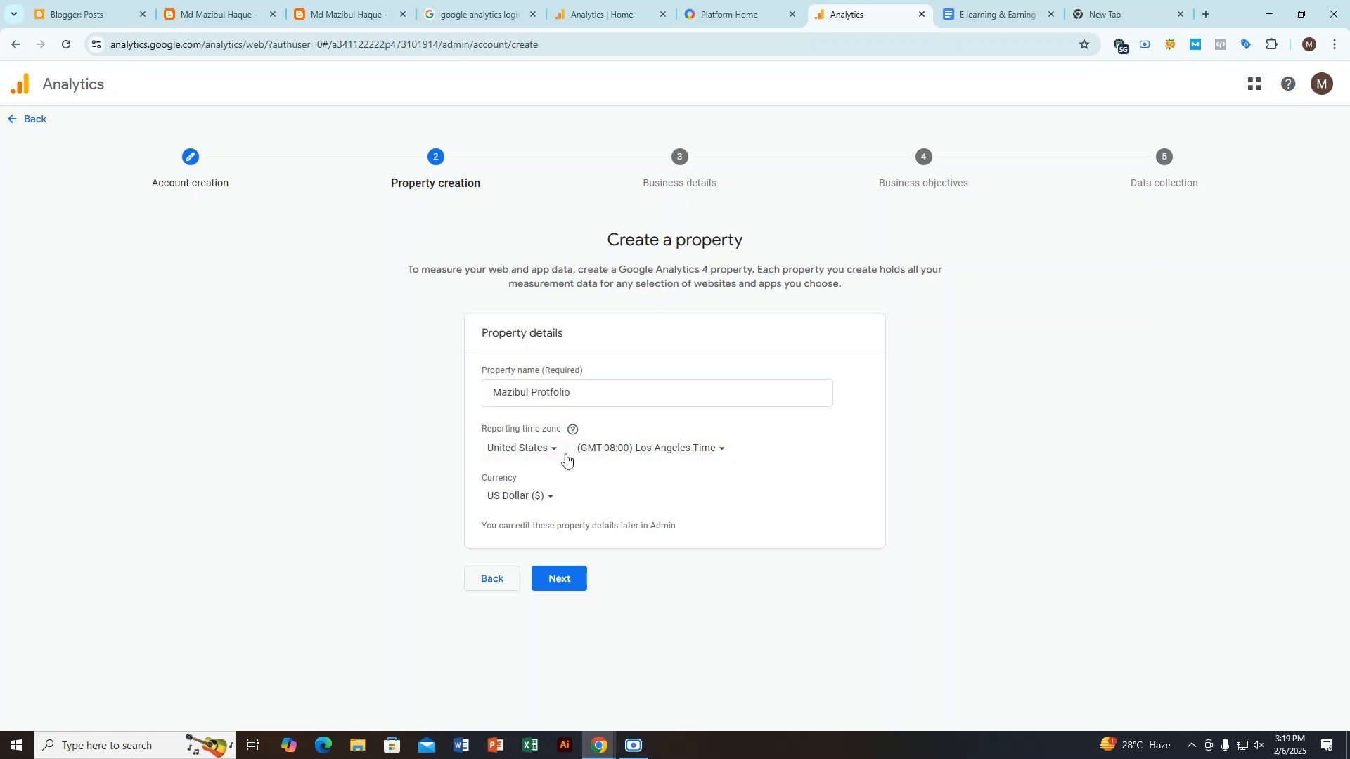
Step: Set the property's reporting time zone country to Bangladesh
{"action": "key", "text": "ctrl+plus"}
{"action": "key", "text": "ctrl+plus"}
{"action": "key", "text": "ctrl+plus"}
{"action": "key", "text": "ctrl+plus"}
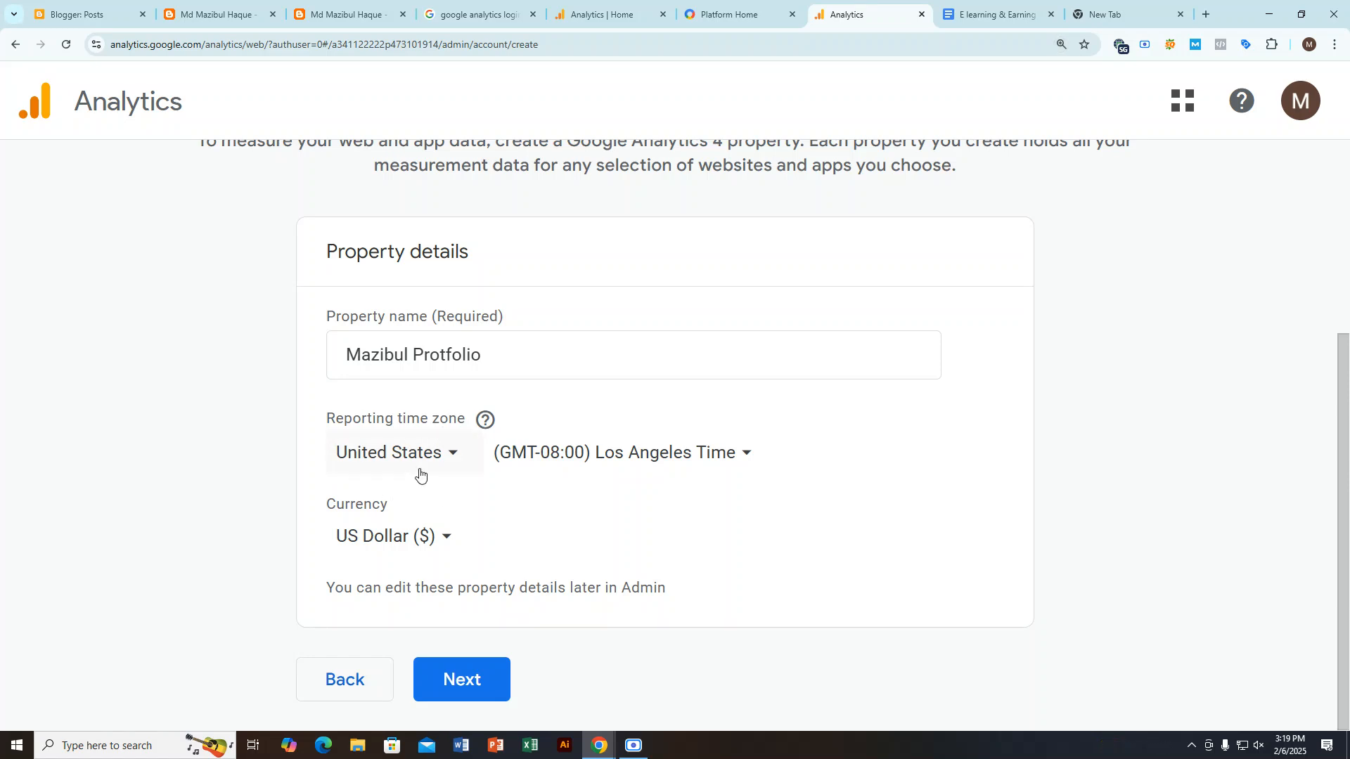
{"action": "key", "text": "ctrl+plus"}
{"action": "scroll", "coordinate": [520, 457], "scroll_direction": "down", "scroll_amount": 2}
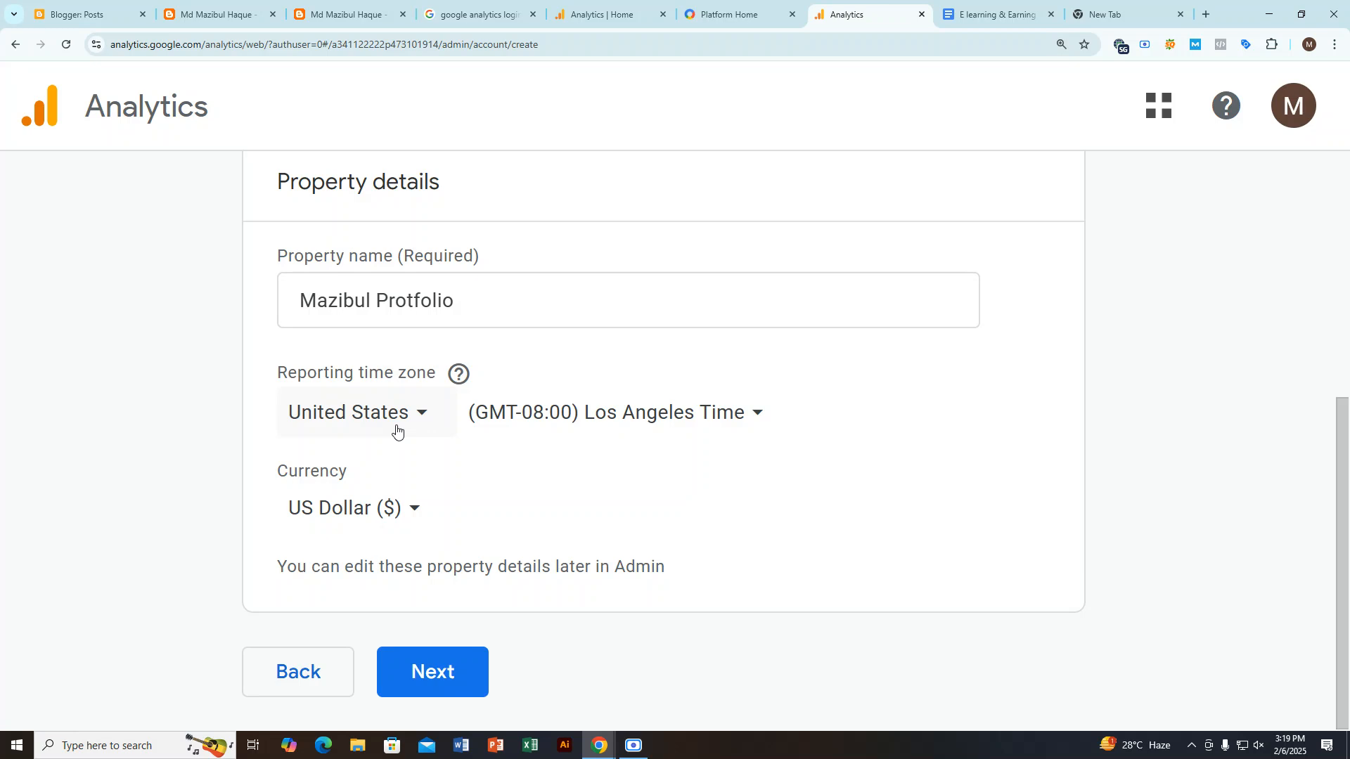
{"action": "left_click", "coordinate": [397, 430]}
{"action": "scroll", "coordinate": [438, 388], "scroll_direction": "down", "scroll_amount": 10}
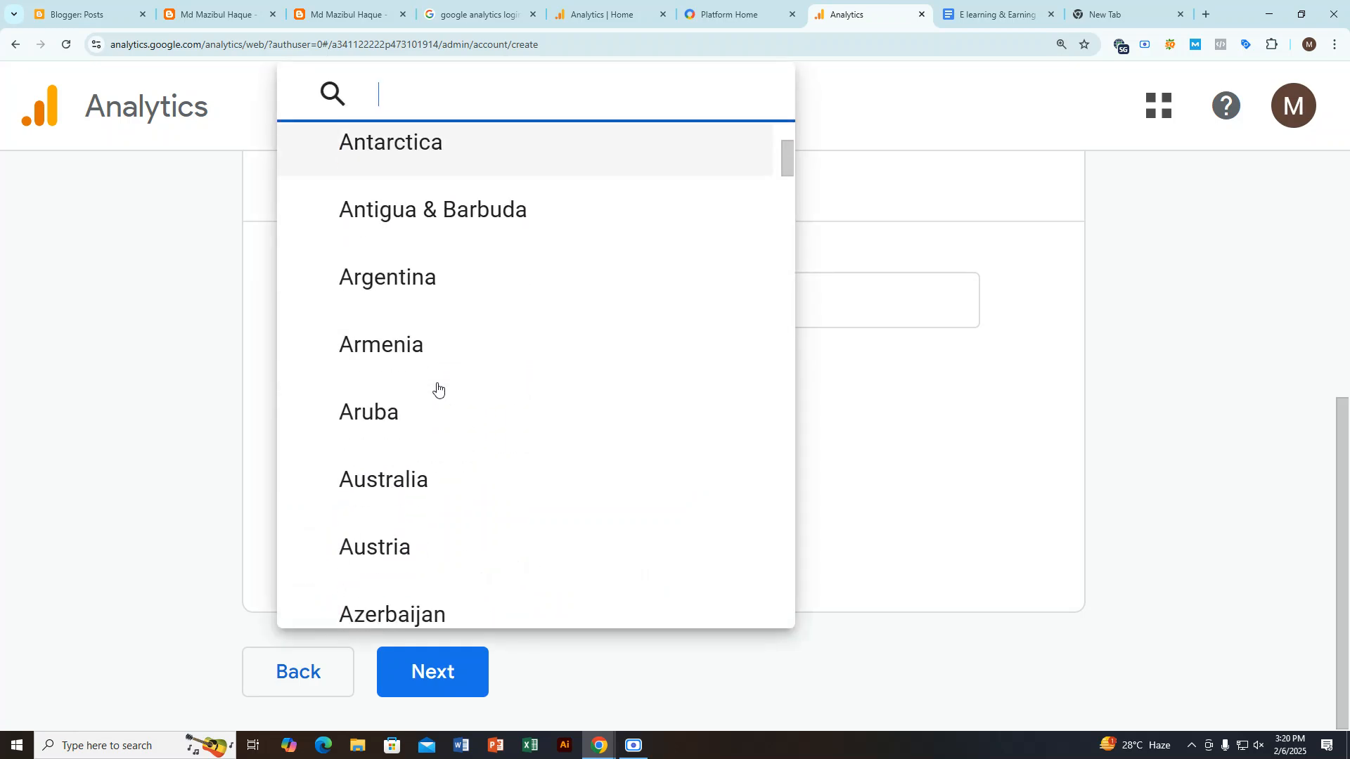
{"action": "scroll", "coordinate": [438, 389], "scroll_direction": "down", "scroll_amount": 3}
{"action": "left_click", "coordinate": [436, 483]}
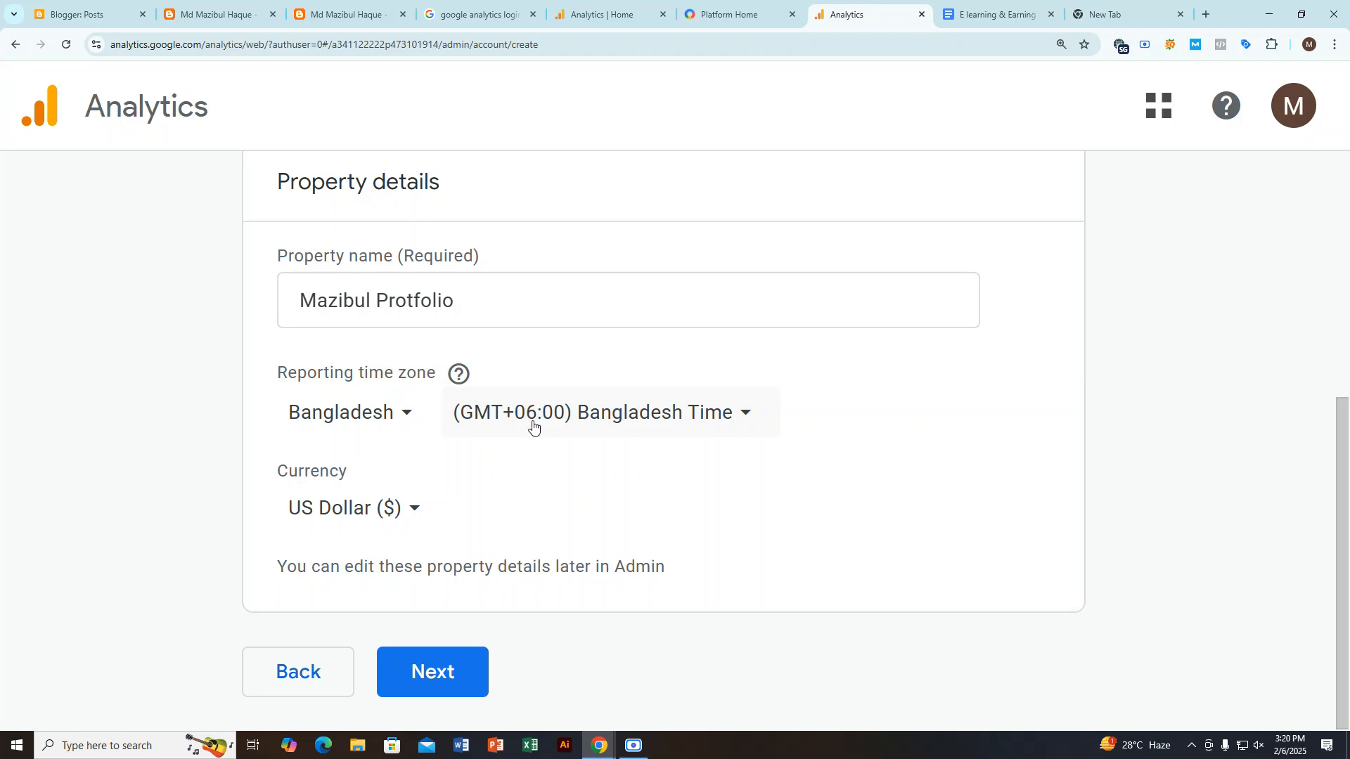
Step: Highlight the Currency label, keep US Dollar as the currency, and continue to the business details
{"action": "left_click_drag", "start_coordinate": [286, 478], "coordinate": [415, 479]}
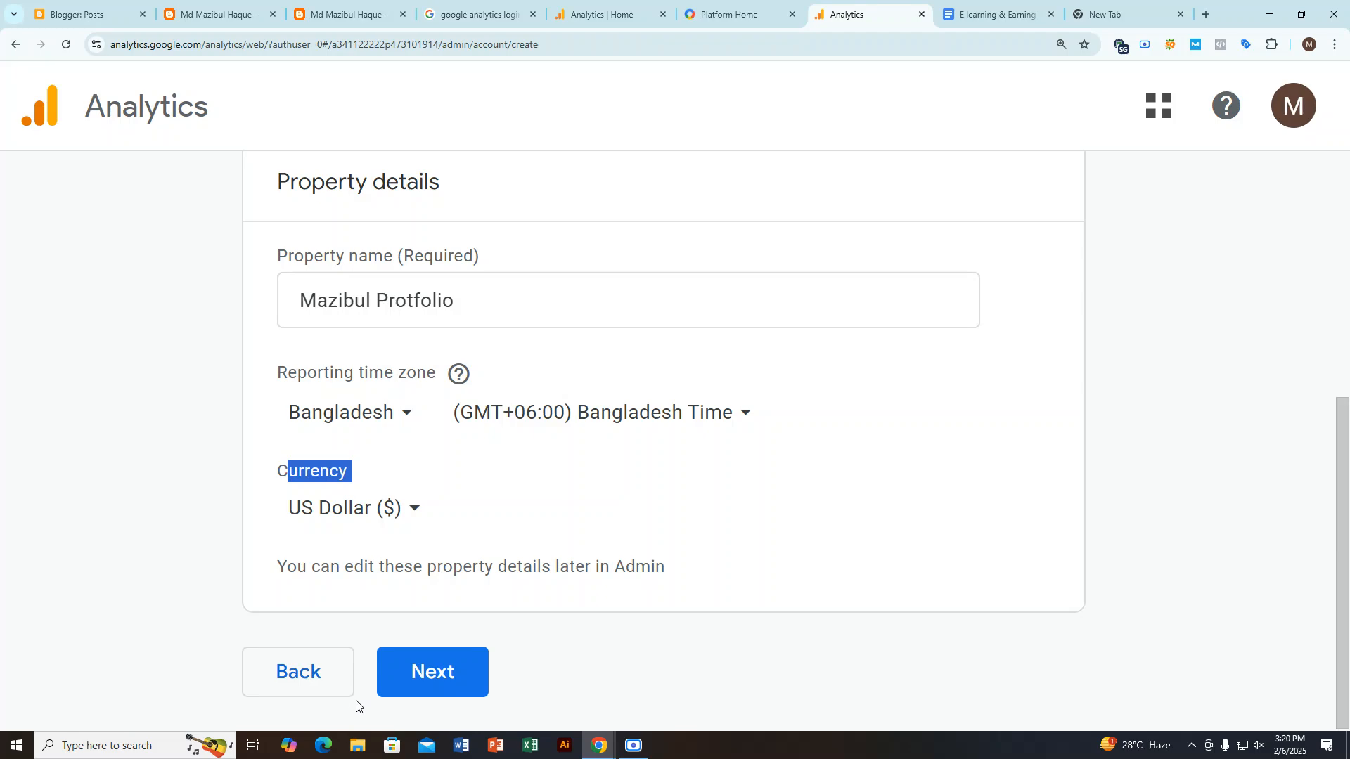
{"action": "left_click", "coordinate": [422, 688]}
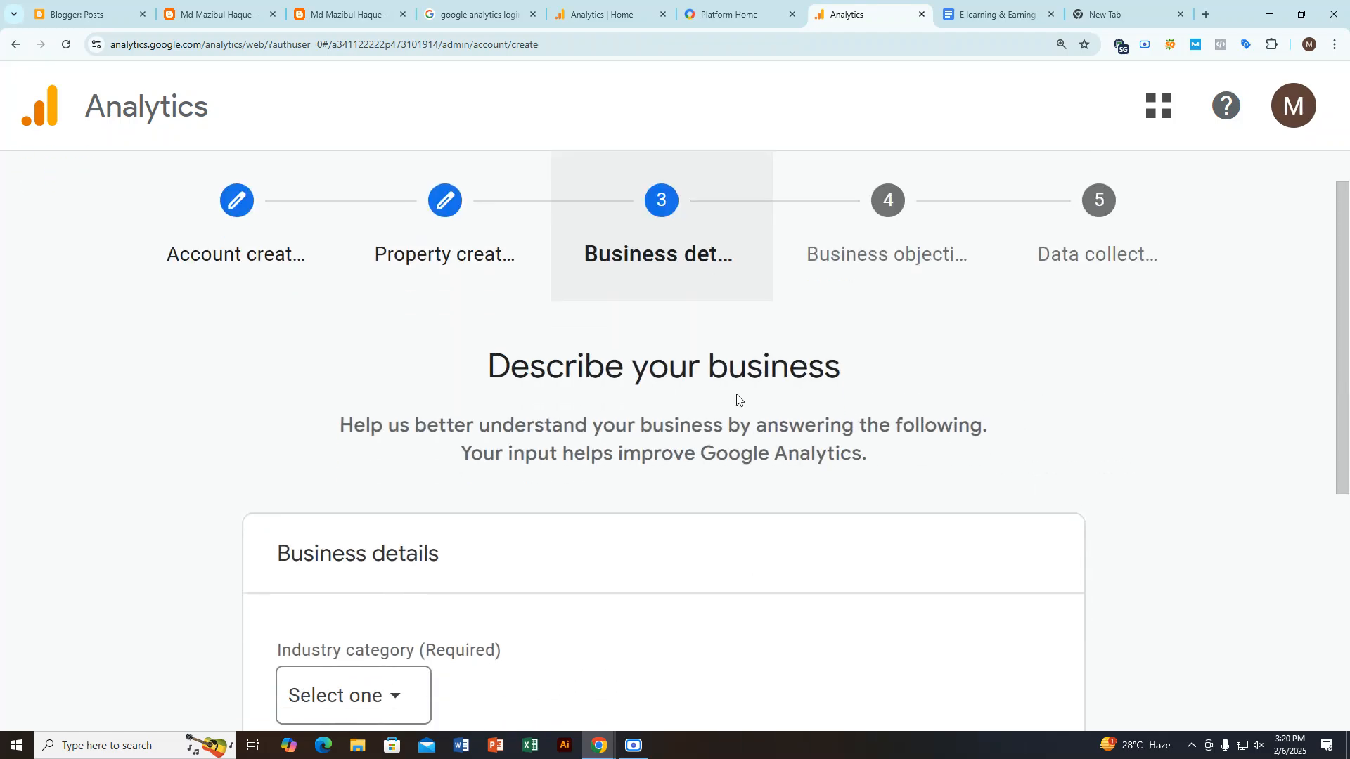
Step: Examine the Describe your business form, including the business size options, and highlight the Industry category label
{"action": "scroll", "coordinate": [703, 406], "scroll_direction": "down", "scroll_amount": 1}
{"action": "left_click_drag", "start_coordinate": [484, 280], "coordinate": [1000, 292]}
{"action": "scroll", "coordinate": [580, 483], "scroll_direction": "down", "scroll_amount": 4}
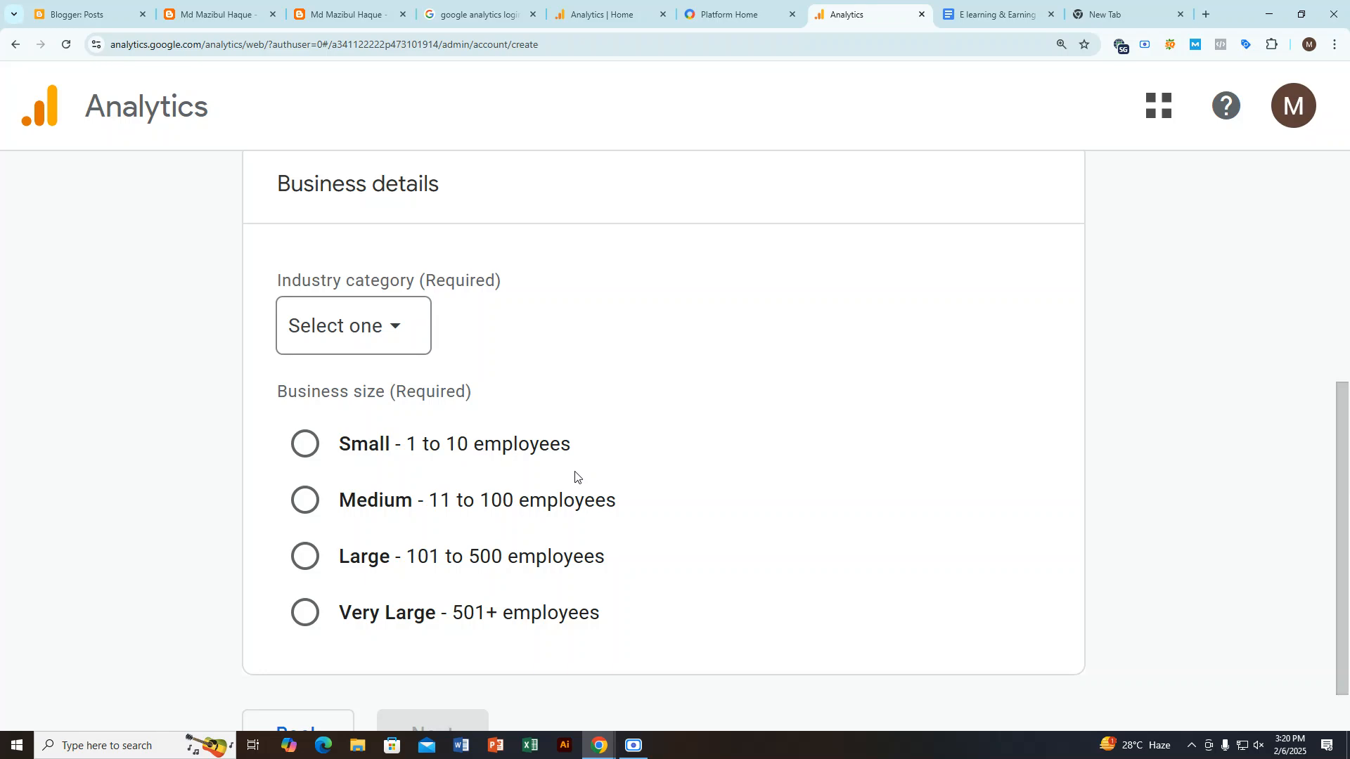
{"action": "scroll", "coordinate": [420, 357], "scroll_direction": "up", "scroll_amount": 1}
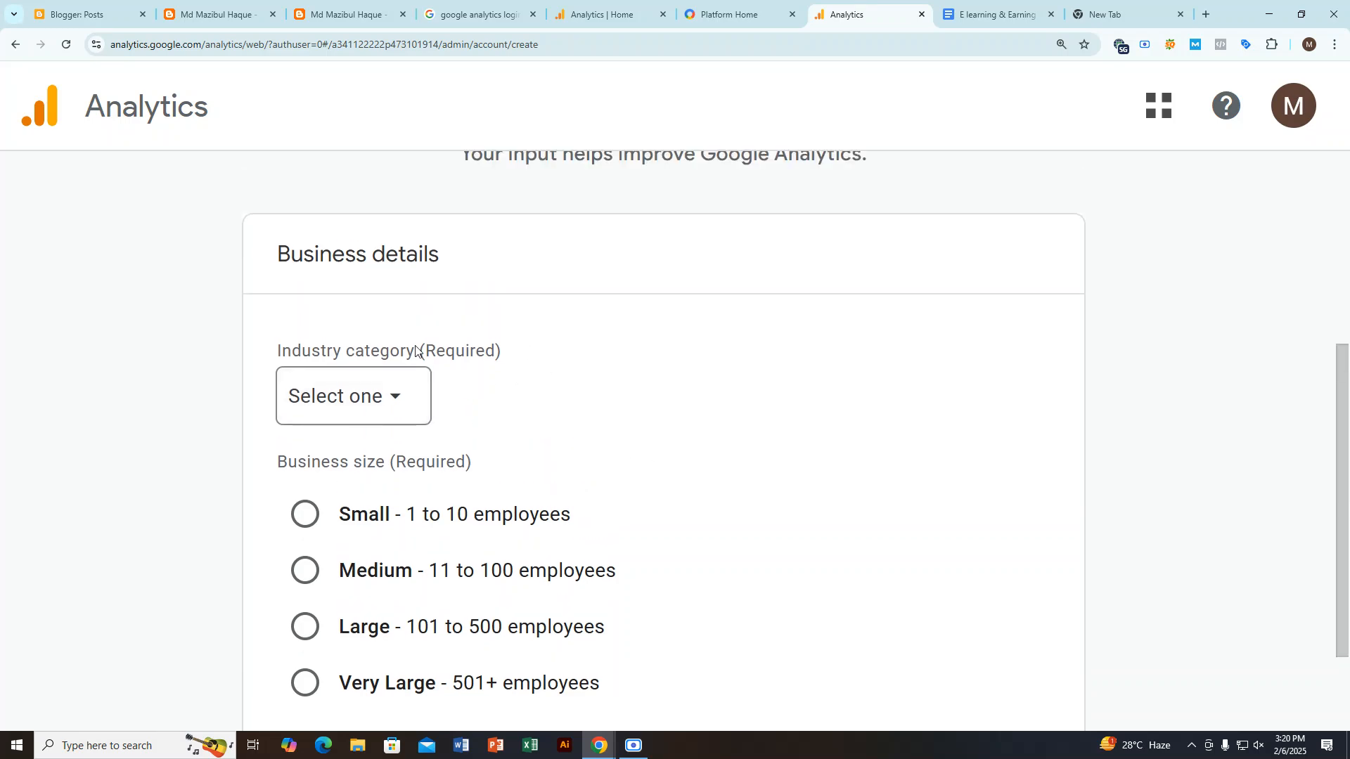
{"action": "scroll", "coordinate": [464, 350], "scroll_direction": "down", "scroll_amount": 2}
{"action": "left_click_drag", "start_coordinate": [292, 218], "coordinate": [588, 209]}
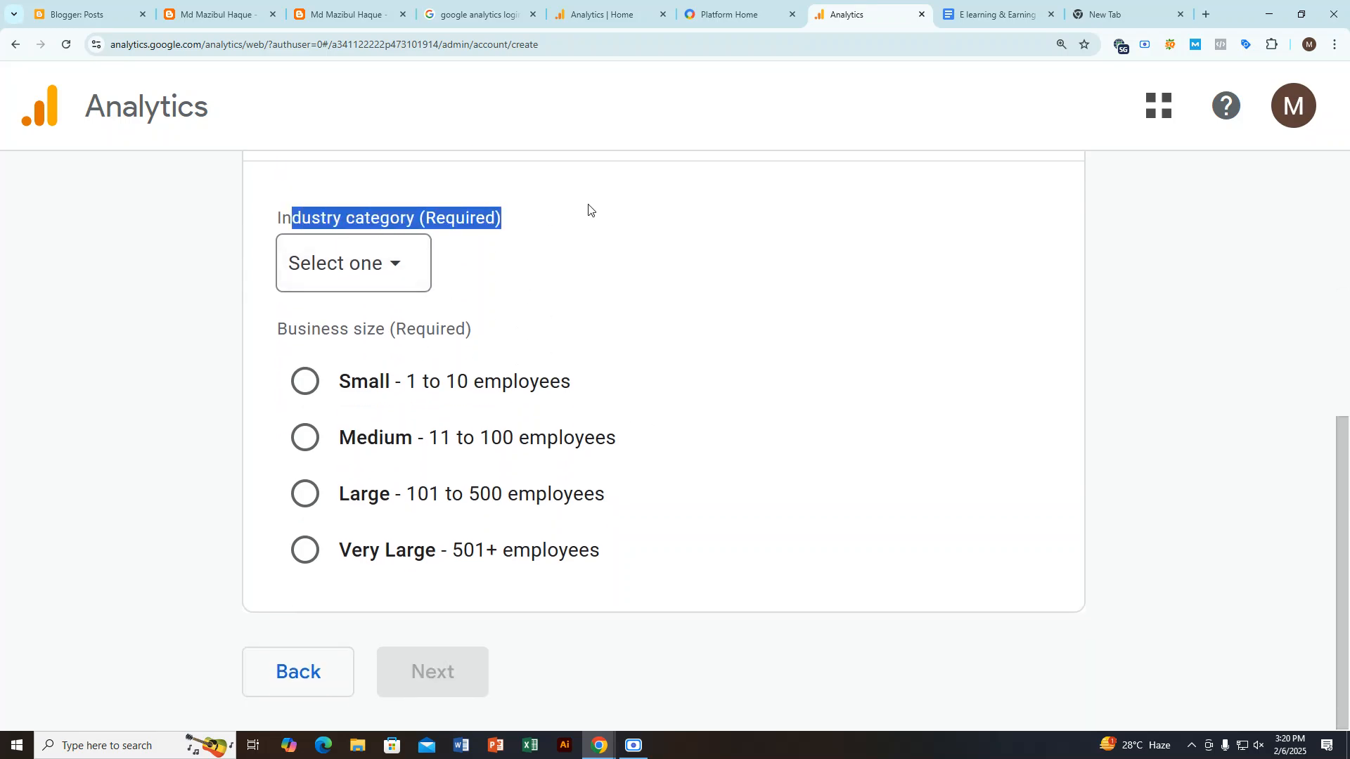
{"action": "scroll", "coordinate": [598, 335], "scroll_direction": "up", "scroll_amount": 6}
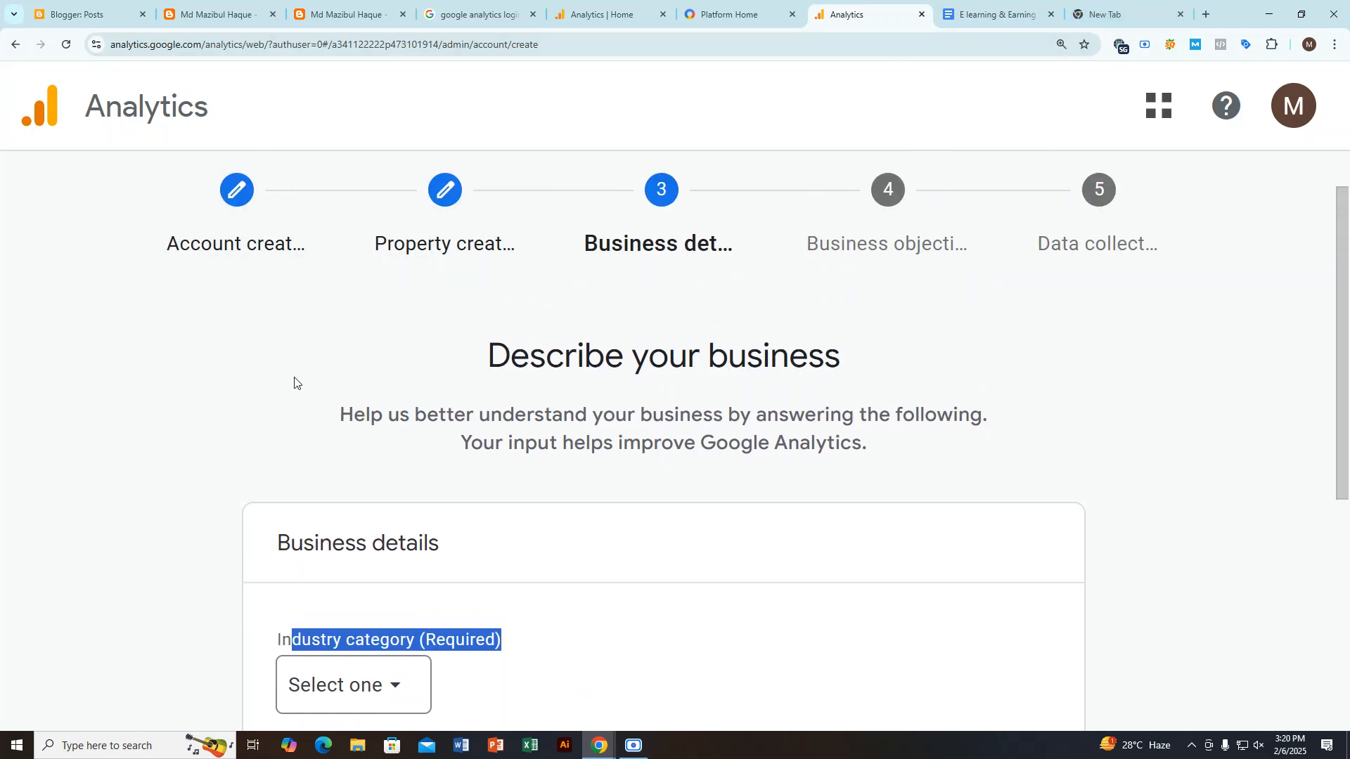
Step: Look through the blog's full My portfolio post and return to the Analytics business details form
{"action": "left_click", "coordinate": [608, 14]}
{"action": "left_click", "coordinate": [344, 14]}
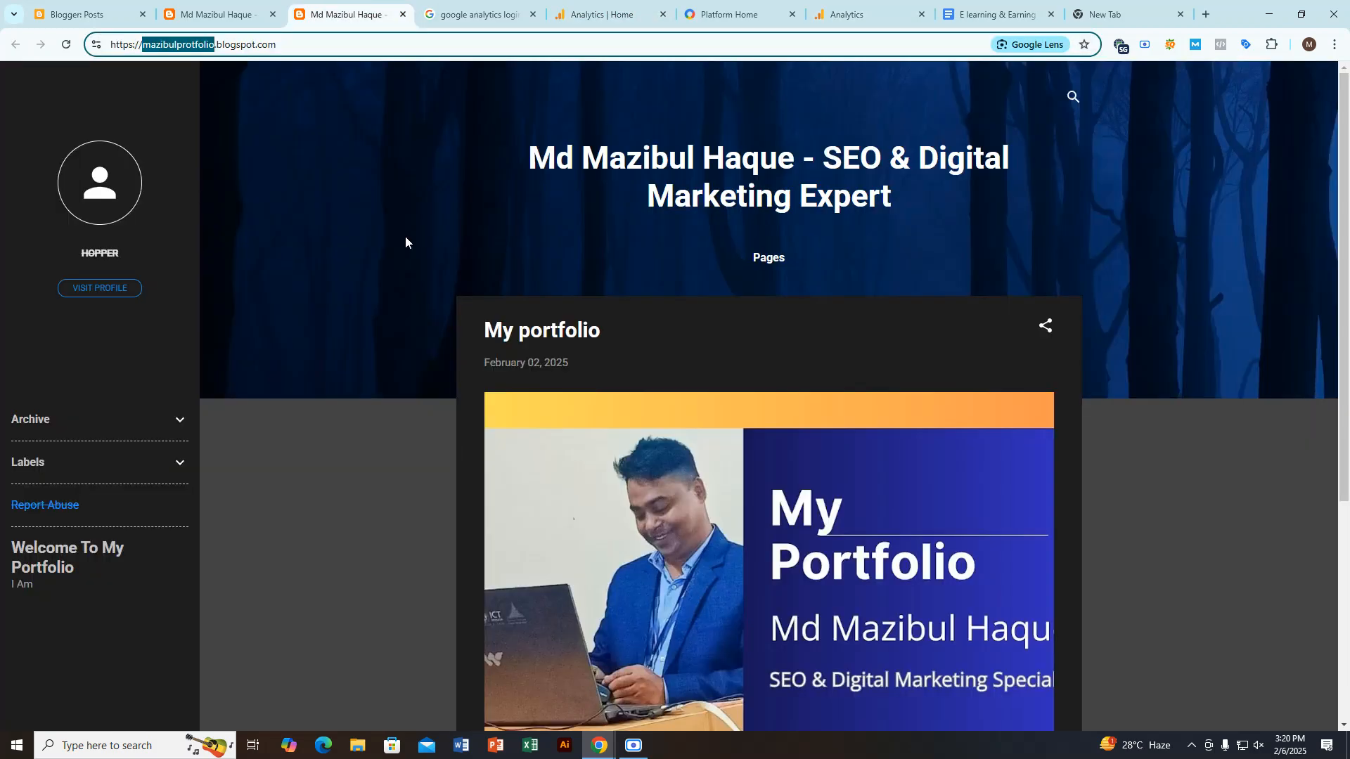
{"action": "scroll", "coordinate": [695, 283], "scroll_direction": "down", "scroll_amount": 5}
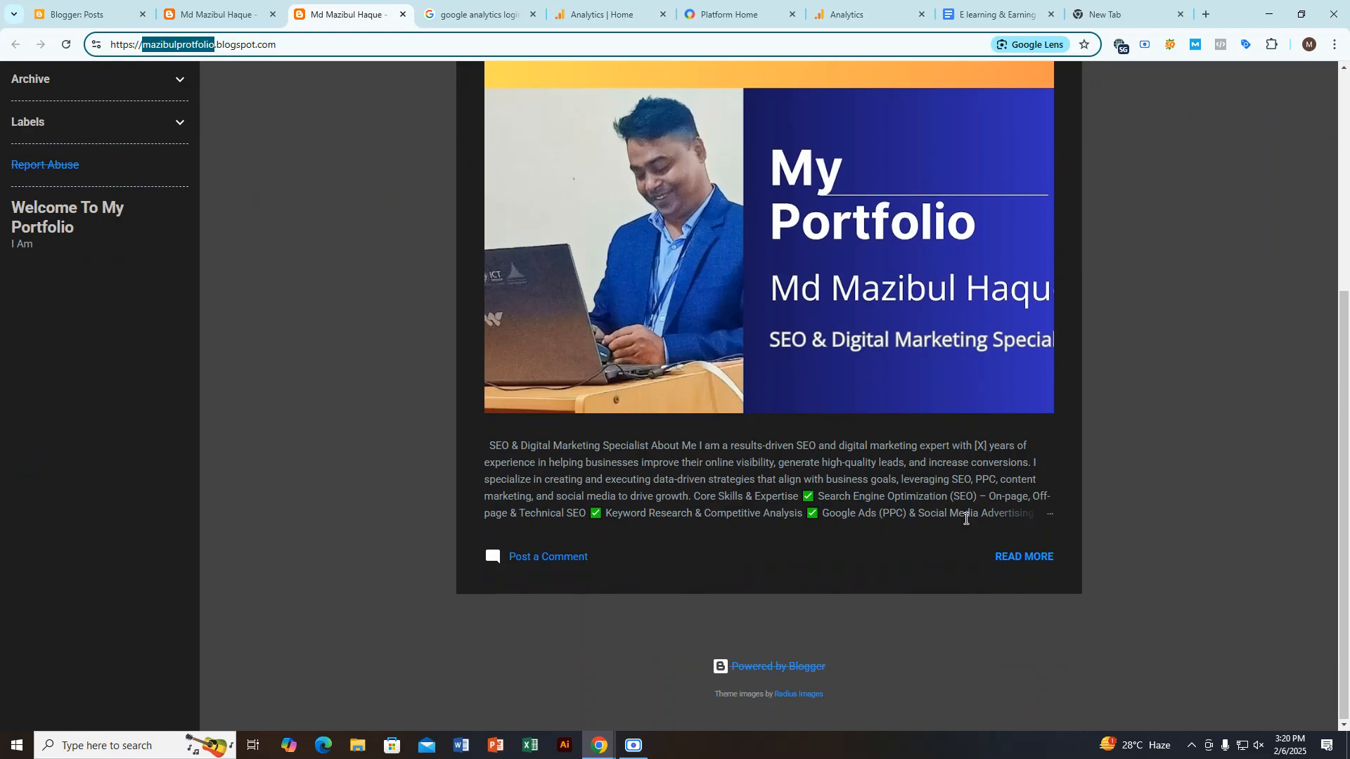
{"action": "left_click", "coordinate": [1025, 556]}
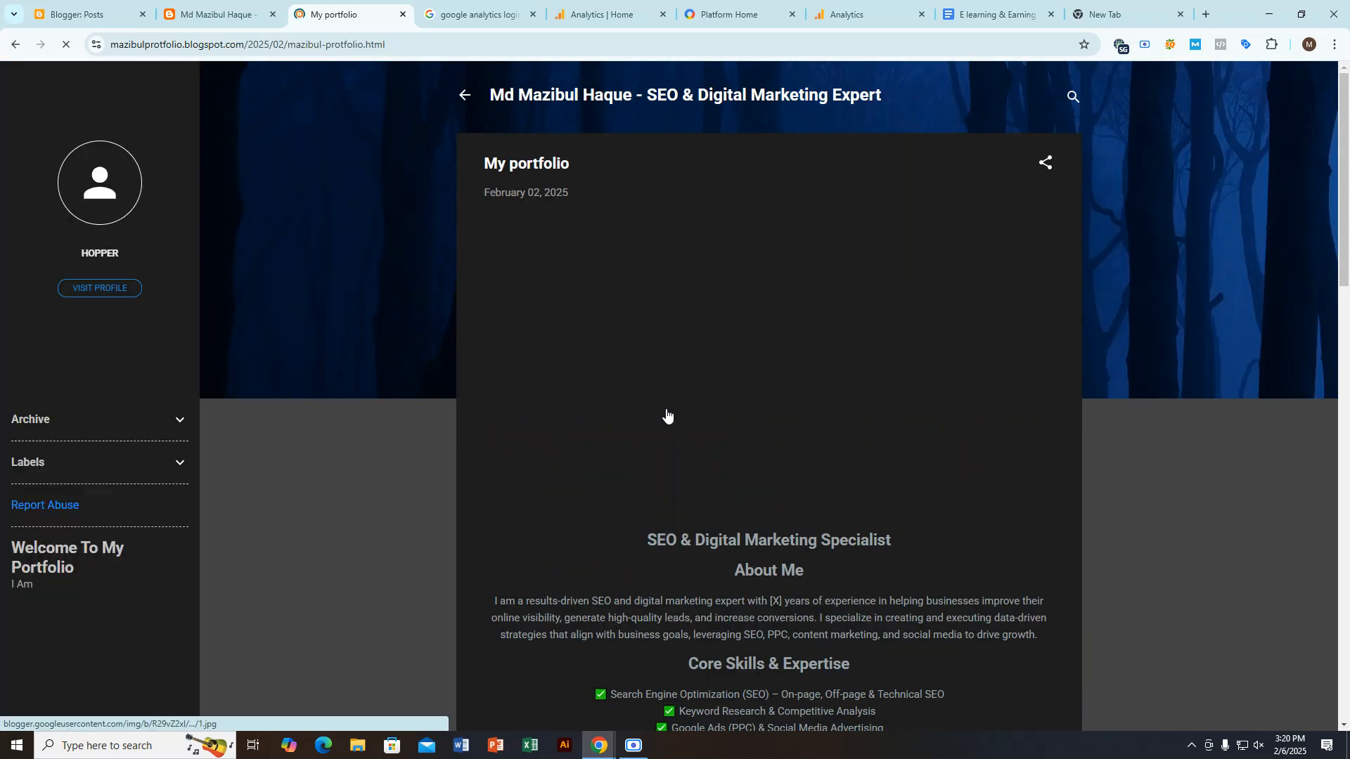
{"action": "scroll", "coordinate": [695, 407], "scroll_direction": "down", "scroll_amount": 5}
{"action": "scroll", "coordinate": [694, 408], "scroll_direction": "down", "scroll_amount": 3}
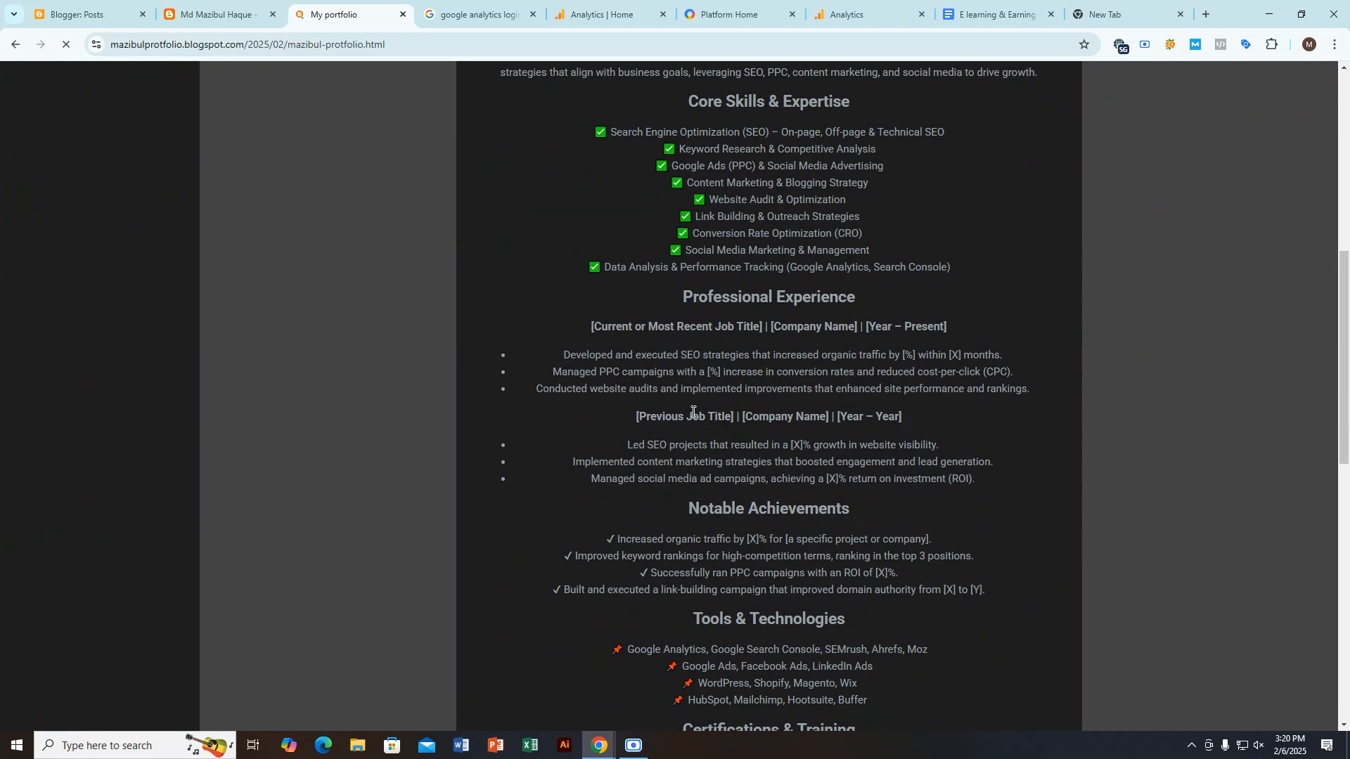
{"action": "scroll", "coordinate": [693, 412], "scroll_direction": "up", "scroll_amount": 5}
{"action": "scroll", "coordinate": [692, 411], "scroll_direction": "up", "scroll_amount": 3}
{"action": "left_click", "coordinate": [992, 14]}
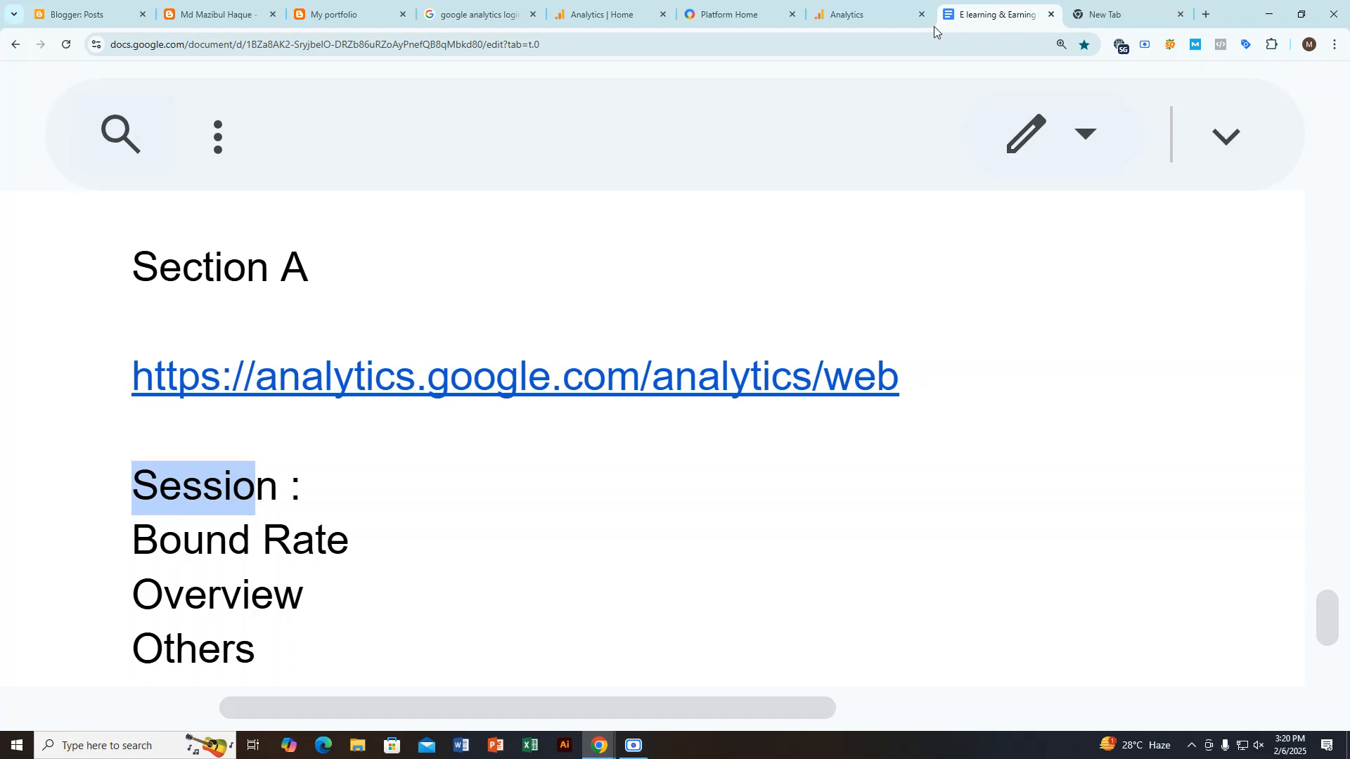
{"action": "left_click", "coordinate": [861, 14]}
Step: Browse the industry categories and set the business's industry category to Other Business Activity
{"action": "scroll", "coordinate": [494, 418], "scroll_direction": "down", "scroll_amount": 5}
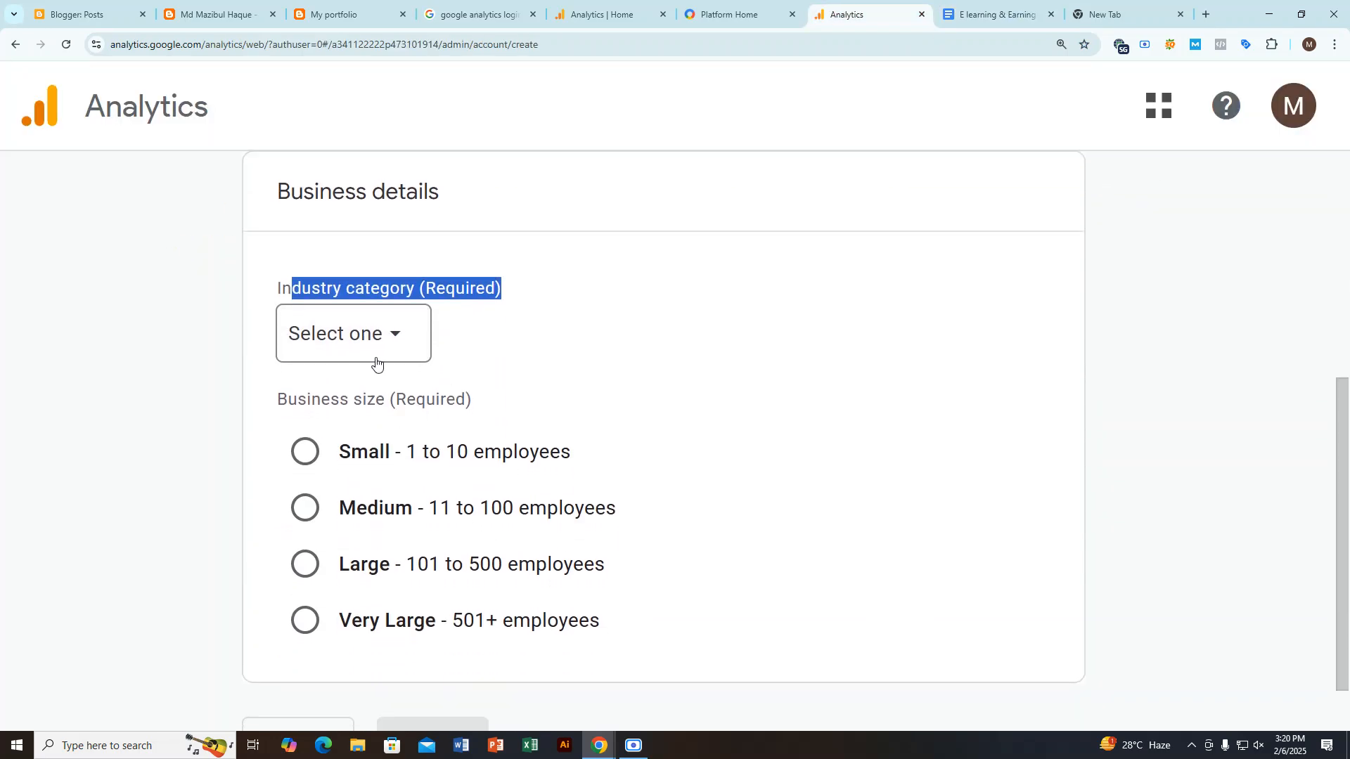
{"action": "left_click", "coordinate": [386, 341]}
{"action": "scroll", "coordinate": [458, 303], "scroll_direction": "down", "scroll_amount": 2}
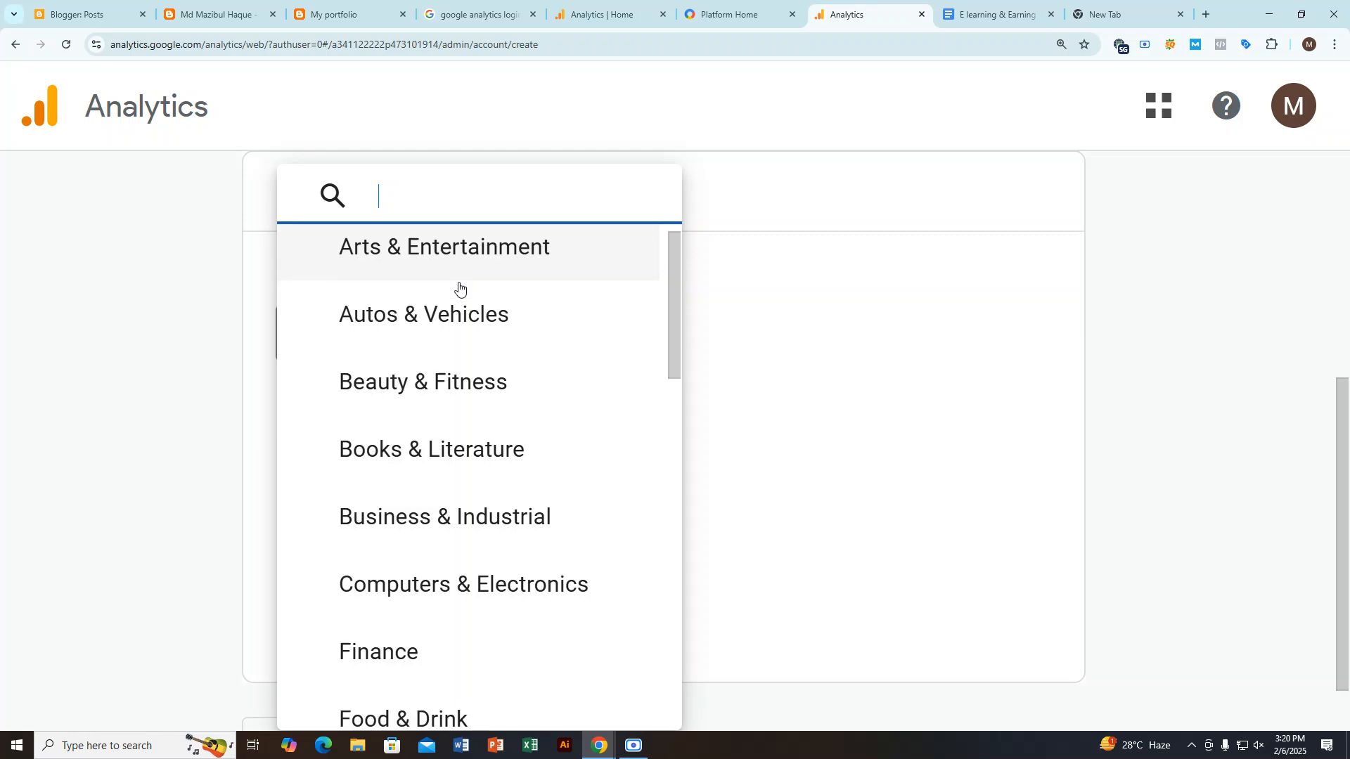
{"action": "scroll", "coordinate": [457, 415], "scroll_direction": "down", "scroll_amount": 3}
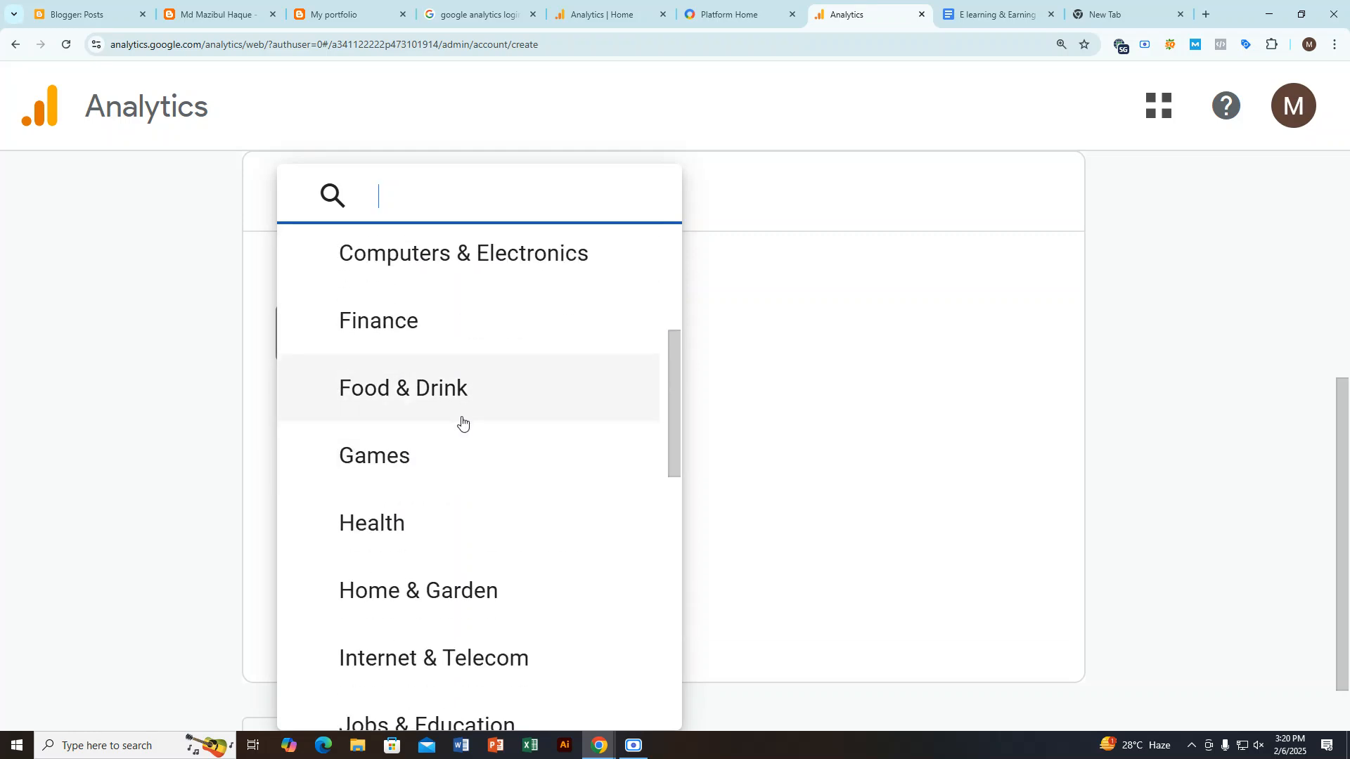
{"action": "scroll", "coordinate": [440, 404], "scroll_direction": "up", "scroll_amount": 1}
{"action": "scroll", "coordinate": [495, 378], "scroll_direction": "down", "scroll_amount": 1}
{"action": "scroll", "coordinate": [457, 450], "scroll_direction": "down", "scroll_amount": 3}
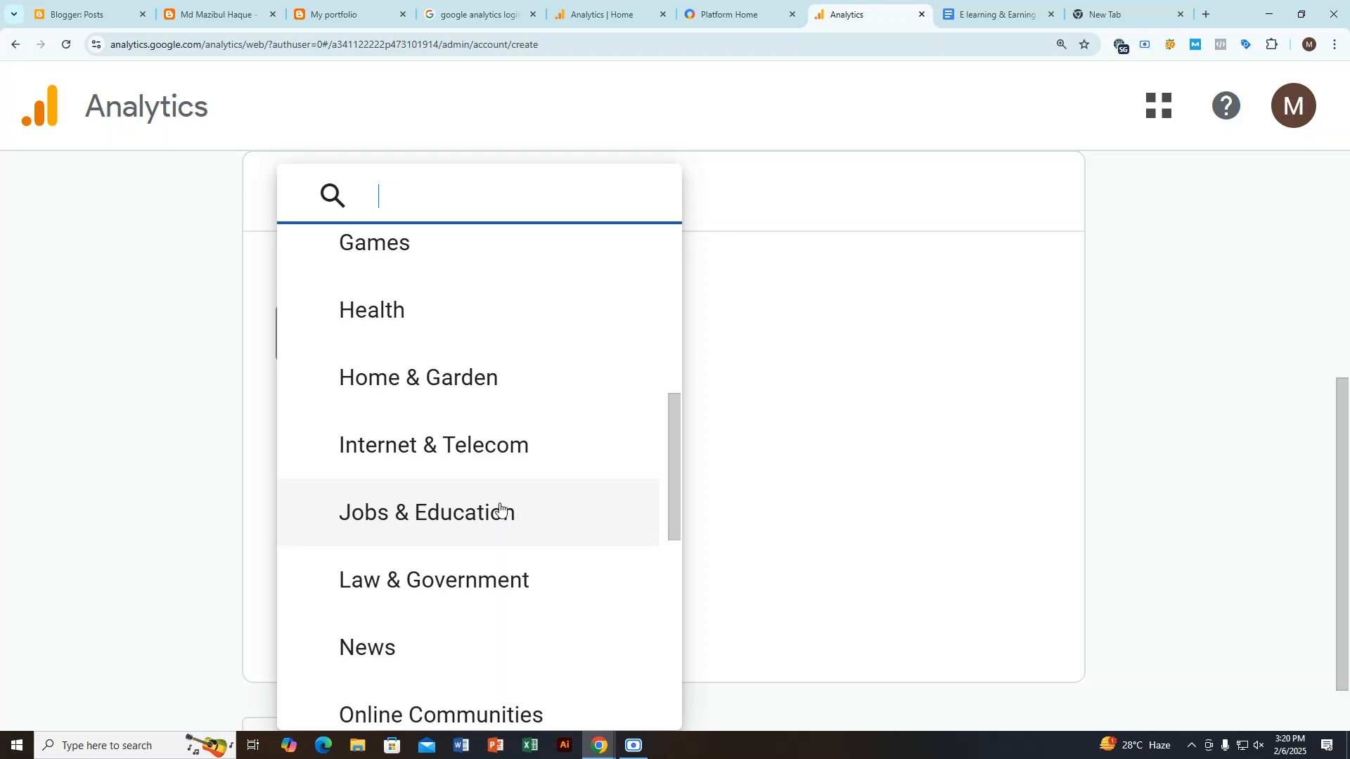
{"action": "scroll", "coordinate": [492, 510], "scroll_direction": "down", "scroll_amount": 2}
{"action": "scroll", "coordinate": [473, 443], "scroll_direction": "down", "scroll_amount": 2}
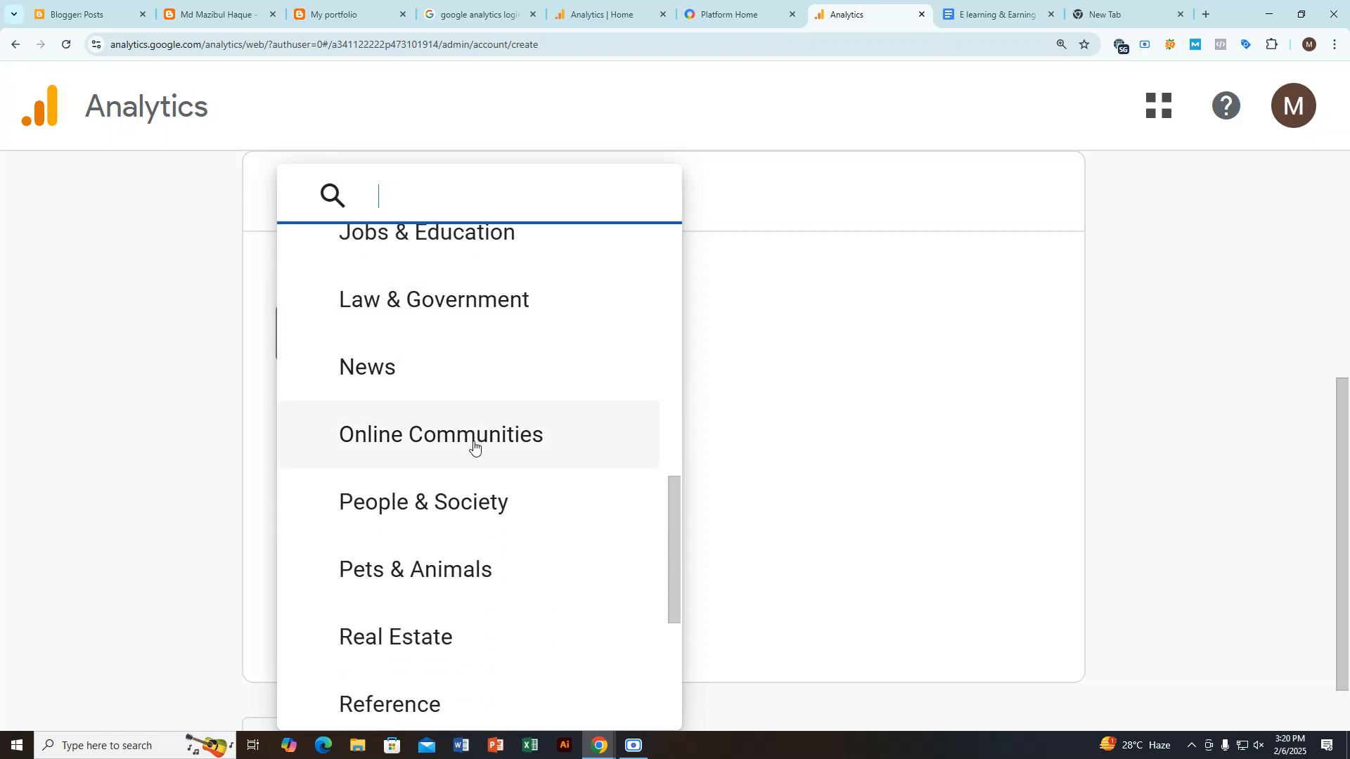
{"action": "scroll", "coordinate": [474, 506], "scroll_direction": "down", "scroll_amount": 4}
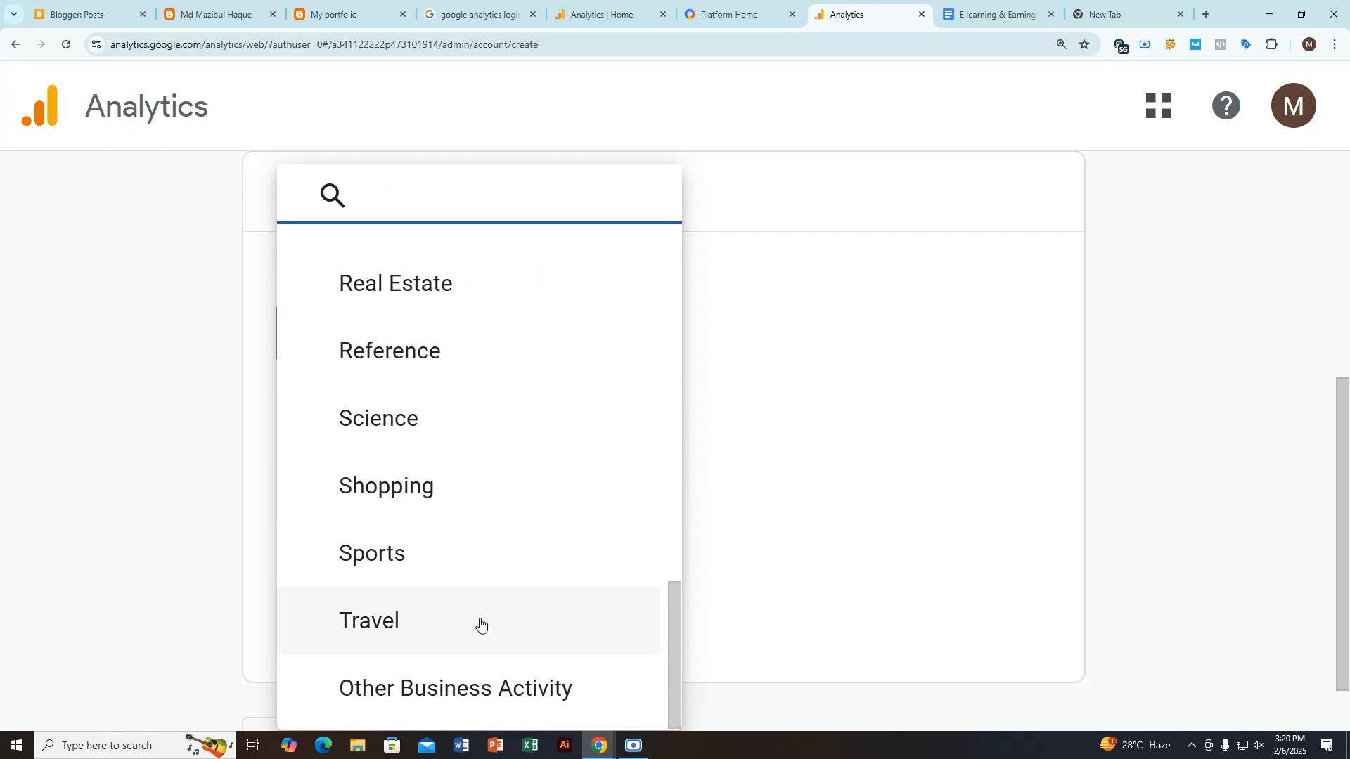
{"action": "left_click", "coordinate": [425, 702]}
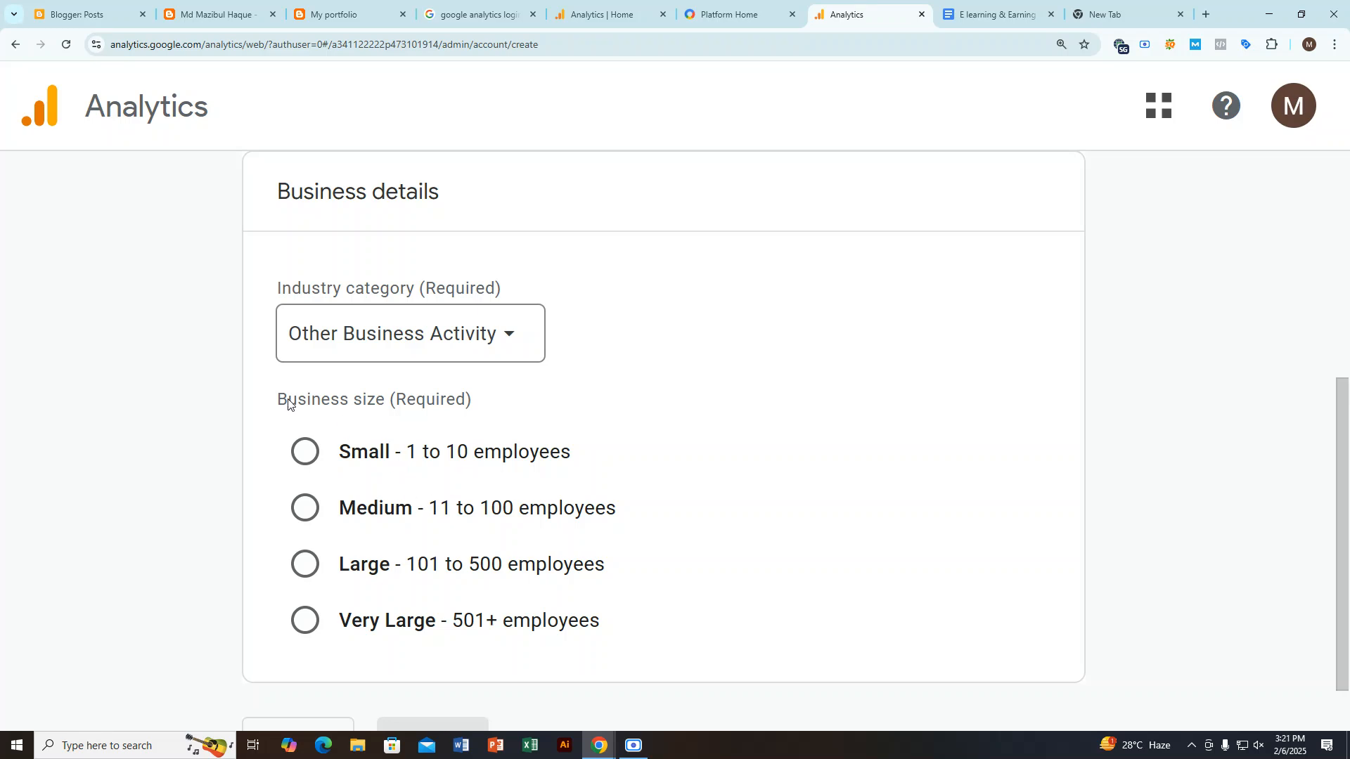
Step: Highlight the Business size label, set the size to Small - 1 to 10 employees, and continue to the business objectives
{"action": "left_click_drag", "start_coordinate": [288, 404], "coordinate": [420, 406]}
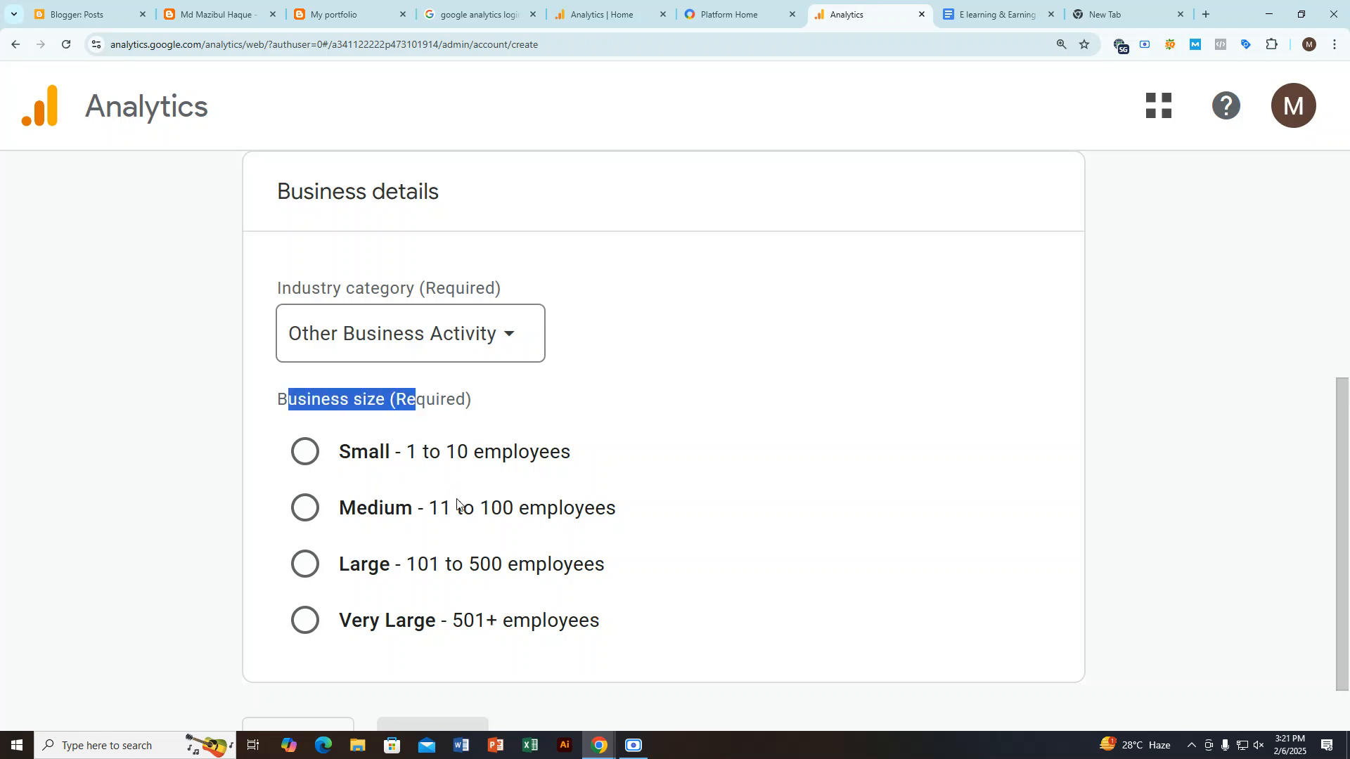
{"action": "left_click", "coordinate": [306, 453]}
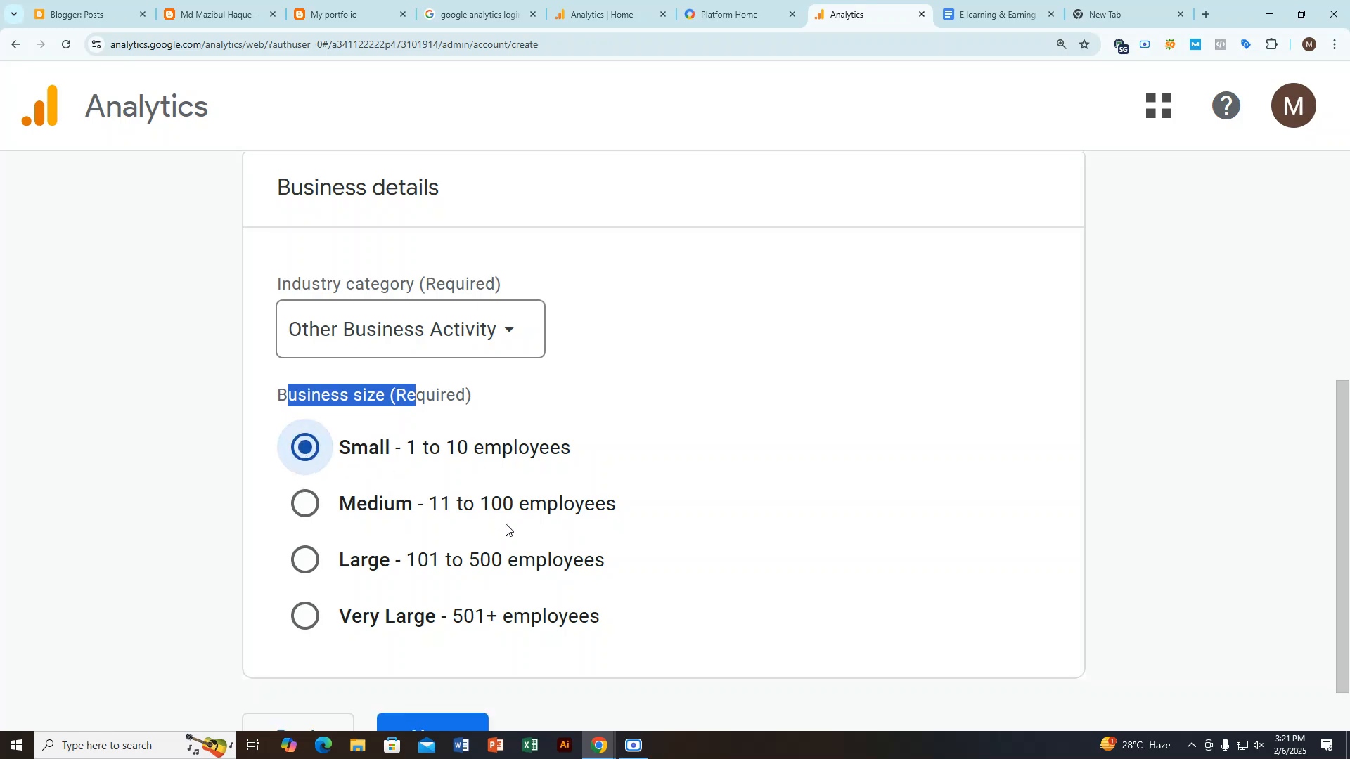
{"action": "scroll", "coordinate": [506, 529], "scroll_direction": "down", "scroll_amount": 1}
{"action": "left_click", "coordinate": [467, 674]}
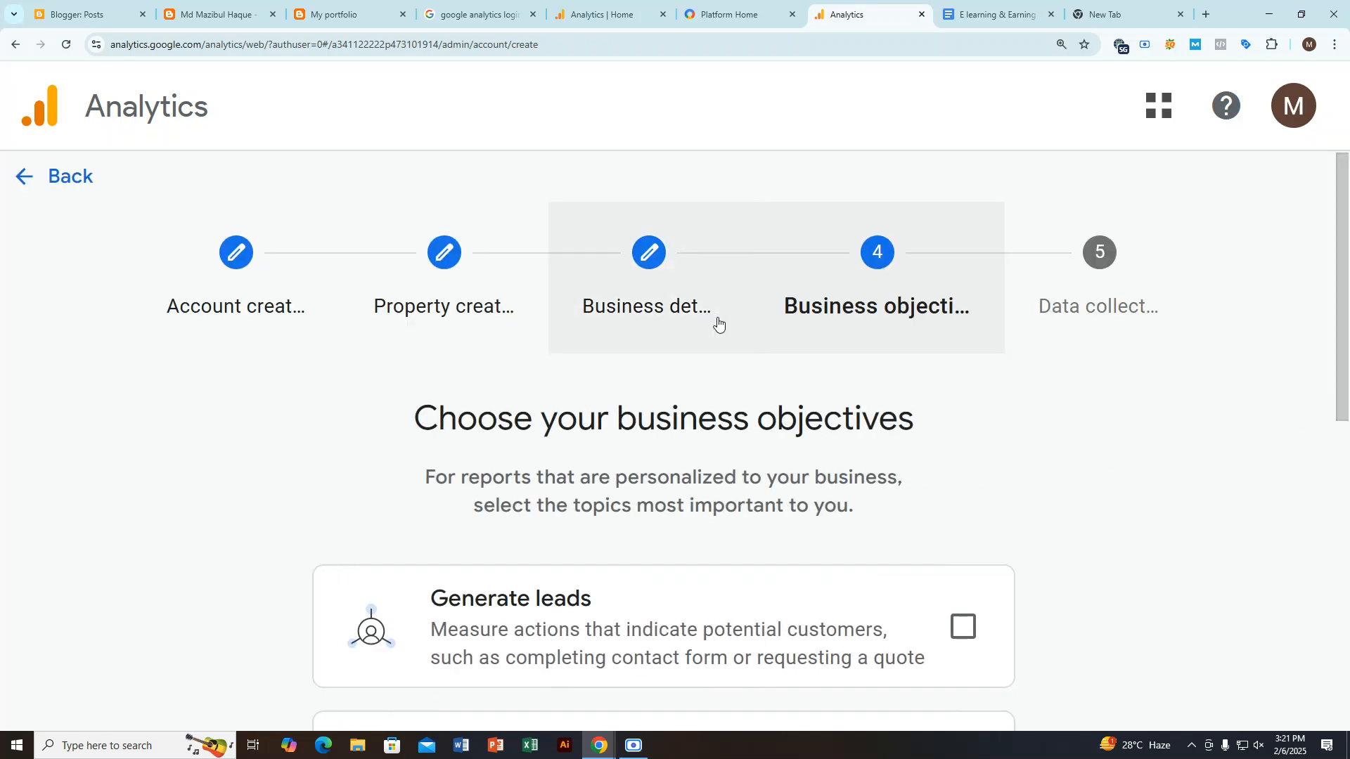
Step: Examine the available business objectives with the page zoomed out to 175%, highlighting the Choose your business objectives heading
{"action": "scroll", "coordinate": [731, 338], "scroll_direction": "down", "scroll_amount": 5}
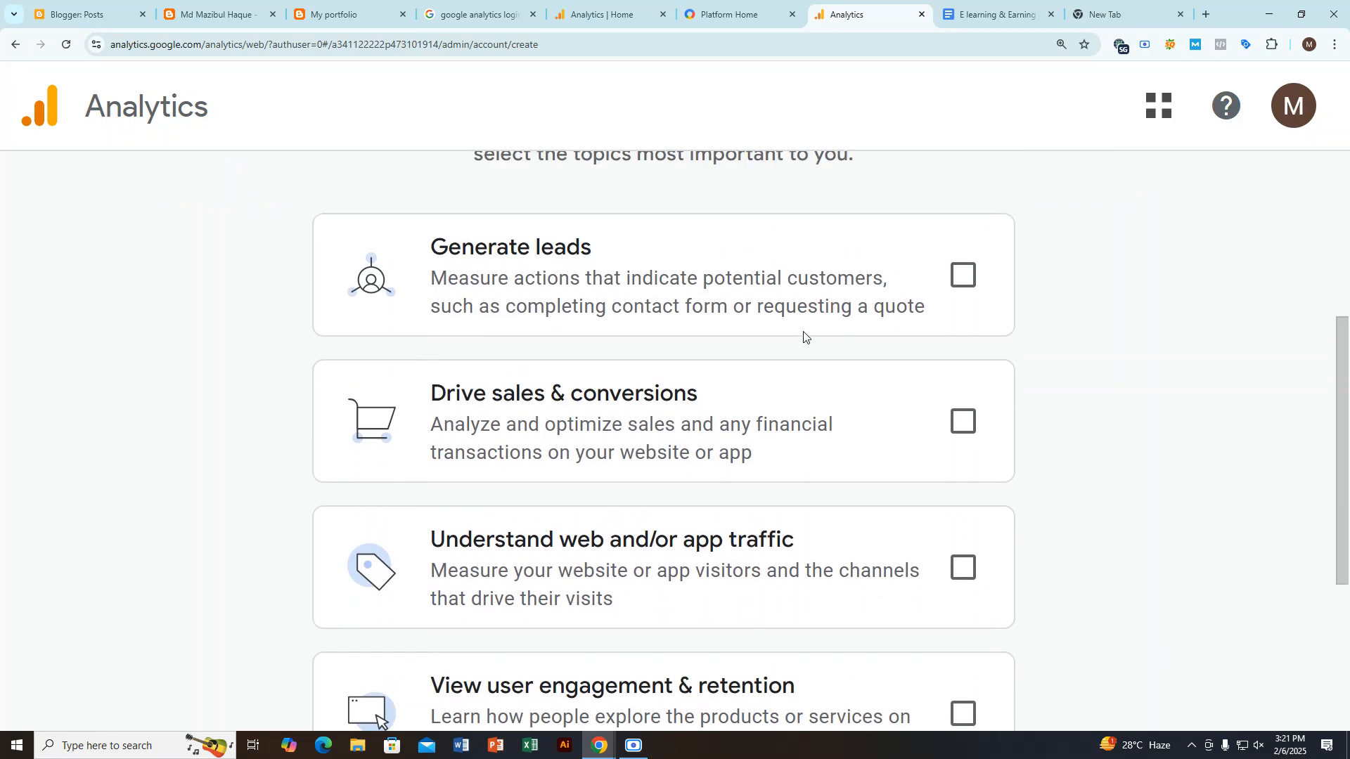
{"action": "key", "text": "ctrl+minus"}
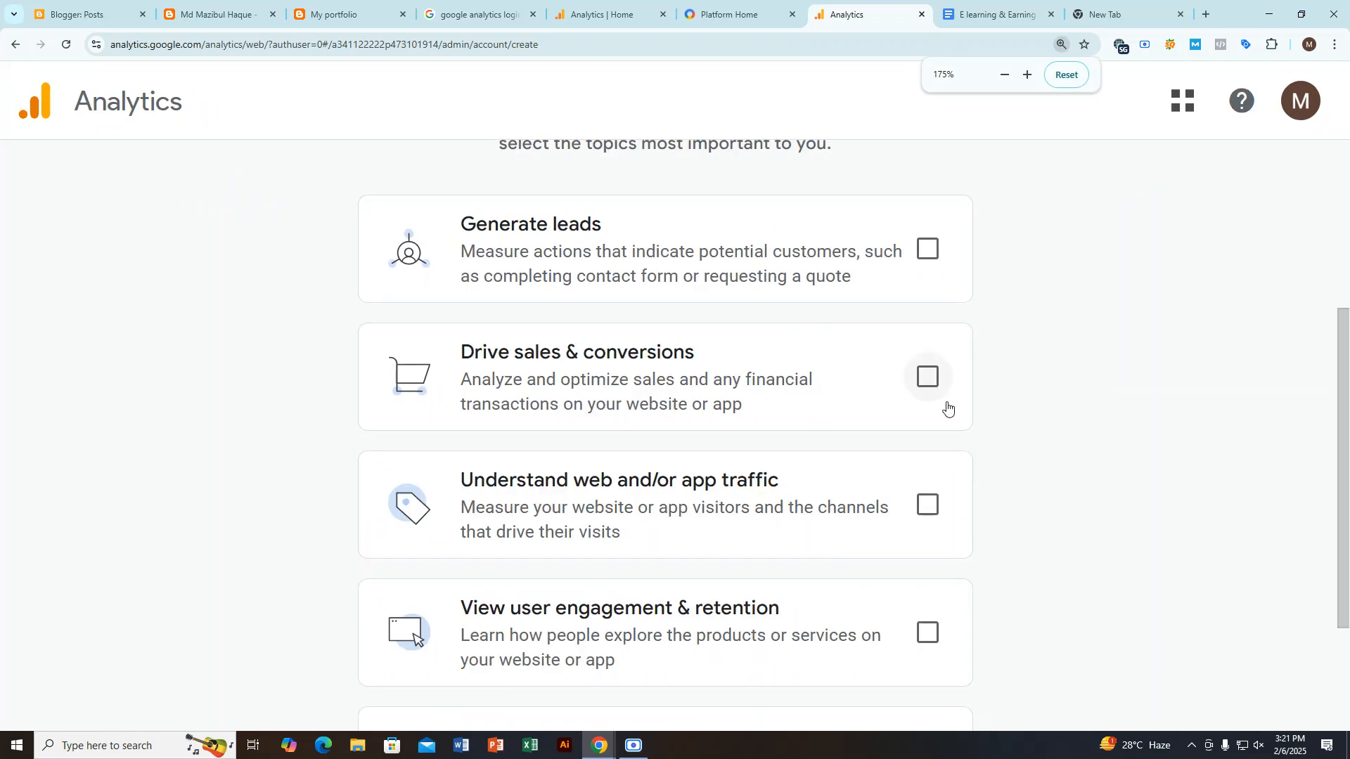
{"action": "scroll", "coordinate": [928, 402], "scroll_direction": "up", "scroll_amount": 3}
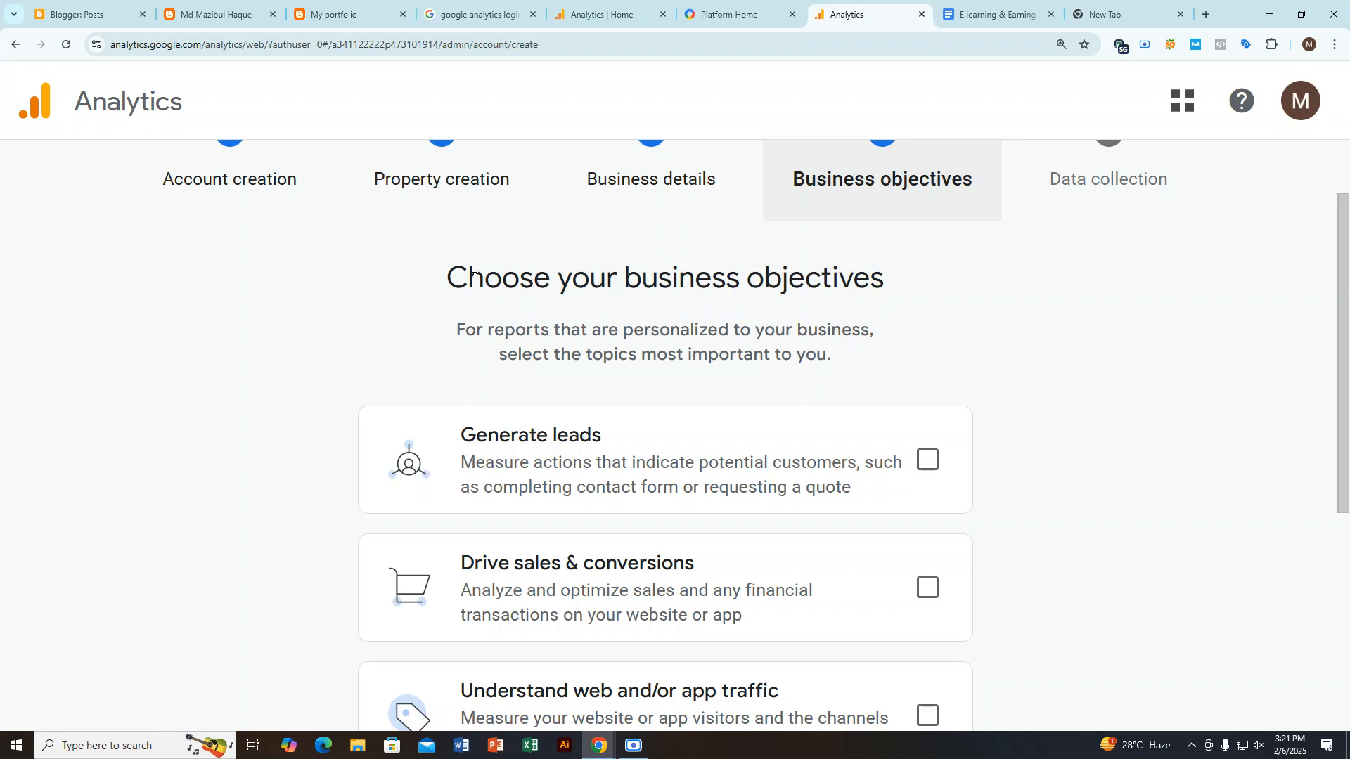
{"action": "left_click_drag", "start_coordinate": [446, 277], "coordinate": [982, 267]}
{"action": "scroll", "coordinate": [651, 320], "scroll_direction": "down", "scroll_amount": 3}
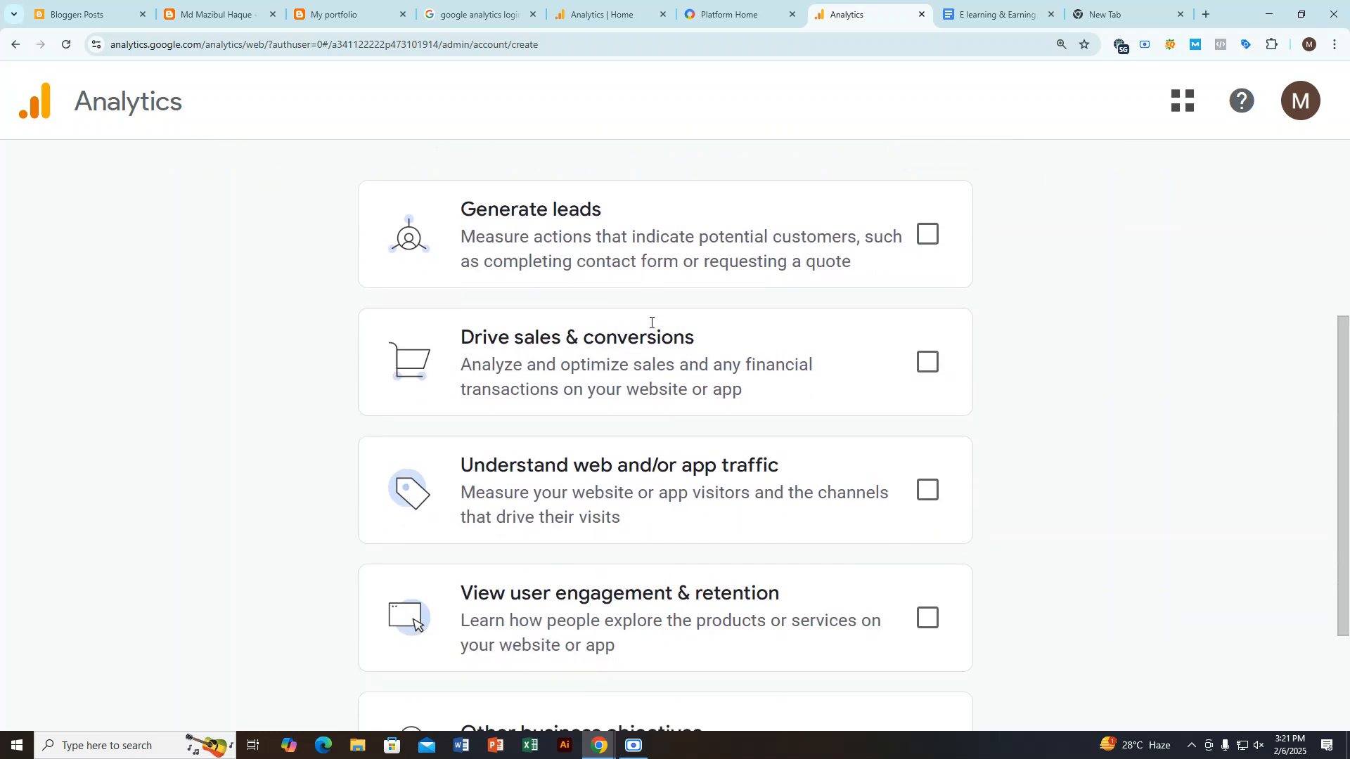
{"action": "scroll", "coordinate": [651, 323], "scroll_direction": "down", "scroll_amount": 1}
{"action": "left_click_drag", "start_coordinate": [470, 151], "coordinate": [615, 148]}
{"action": "scroll", "coordinate": [619, 338], "scroll_direction": "down", "scroll_amount": 2}
{"action": "scroll", "coordinate": [588, 334], "scroll_direction": "down", "scroll_amount": 1}
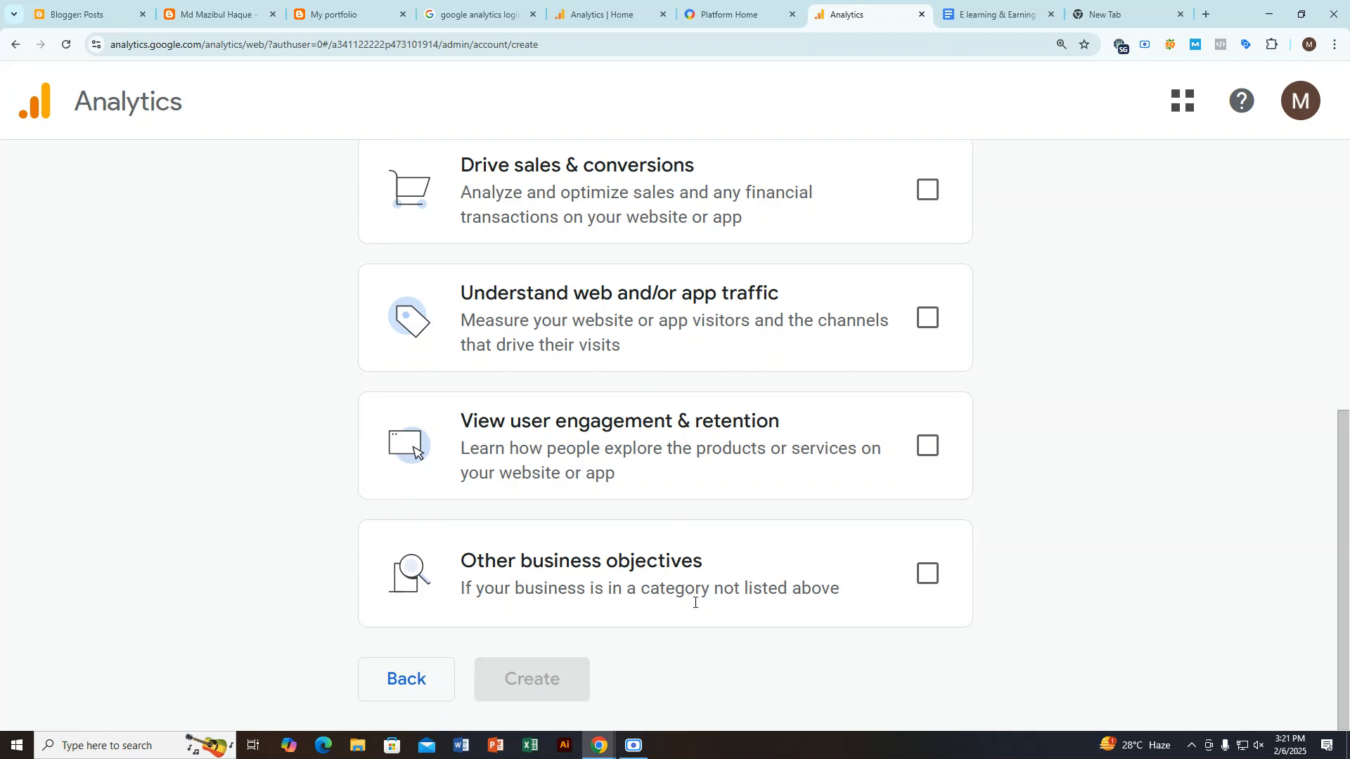
Step: Try selecting the four specific objectives, from View user engagement & retention up to Generate leads, without Other business objectives
{"action": "left_click", "coordinate": [928, 574]}
{"action": "left_click", "coordinate": [928, 574]}
{"action": "left_click", "coordinate": [927, 445]}
{"action": "left_click", "coordinate": [928, 318]}
{"action": "left_click", "coordinate": [928, 190]}
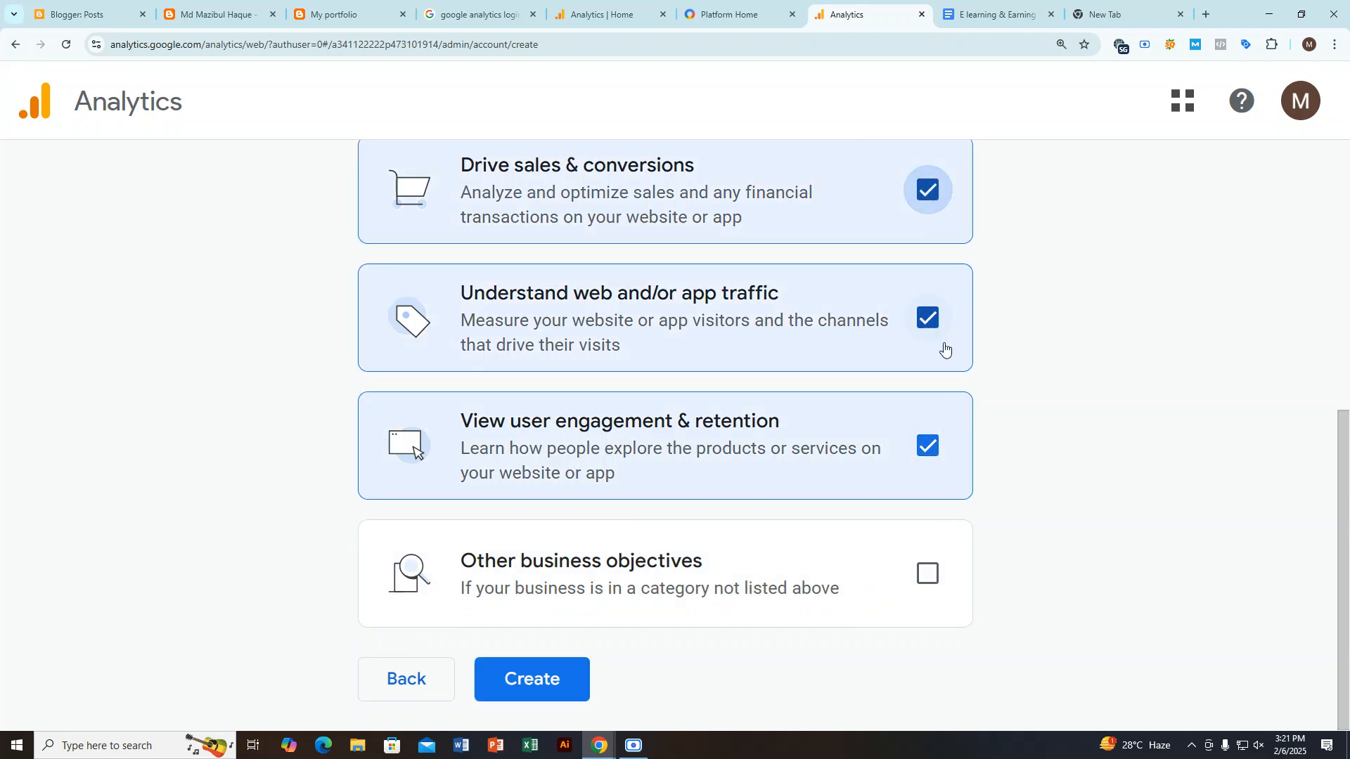
{"action": "scroll", "coordinate": [937, 350], "scroll_direction": "up", "scroll_amount": 2}
{"action": "left_click", "coordinate": [927, 201]}
{"action": "scroll", "coordinate": [898, 265], "scroll_direction": "up", "scroll_amount": 2}
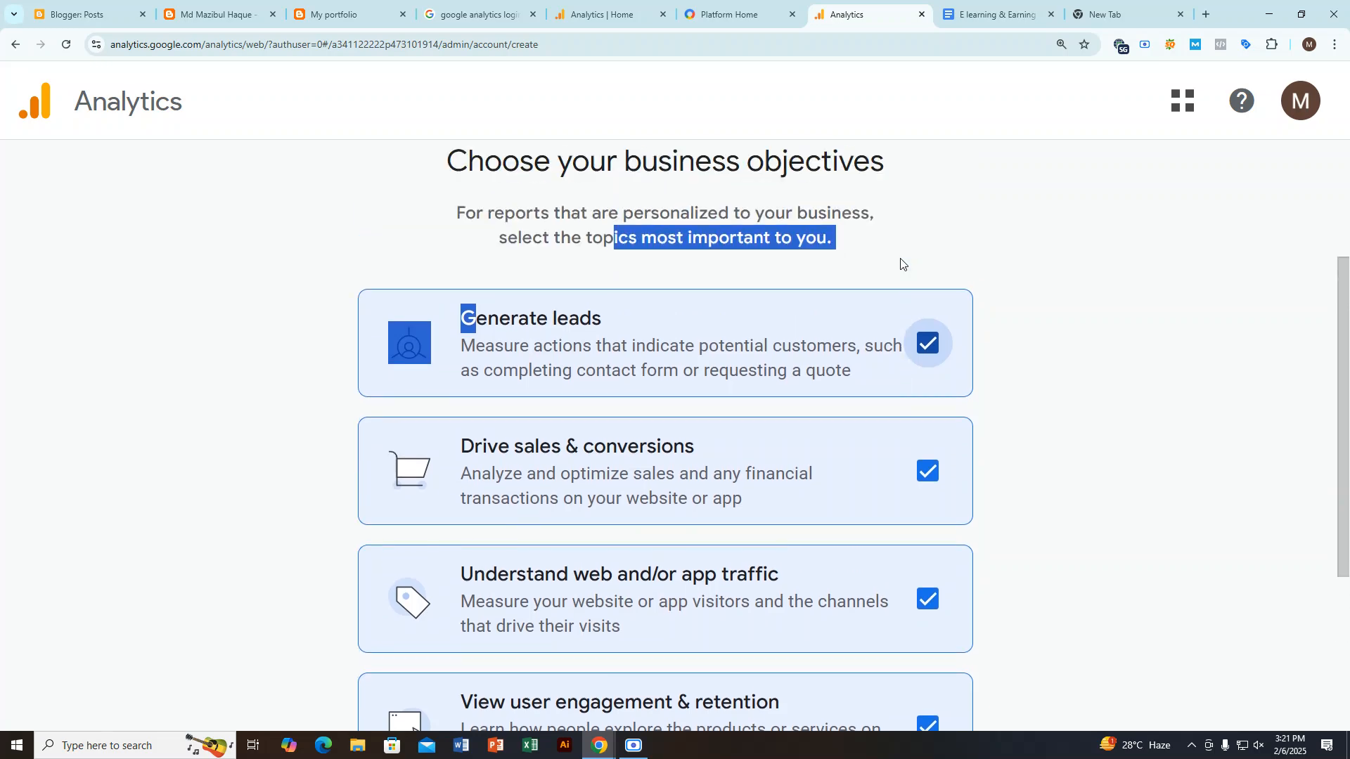
Step: Select Other business objectives instead, highlight its title, and deselect it again
{"action": "scroll", "coordinate": [907, 289], "scroll_direction": "down", "scroll_amount": 4}
{"action": "left_click", "coordinate": [928, 592]}
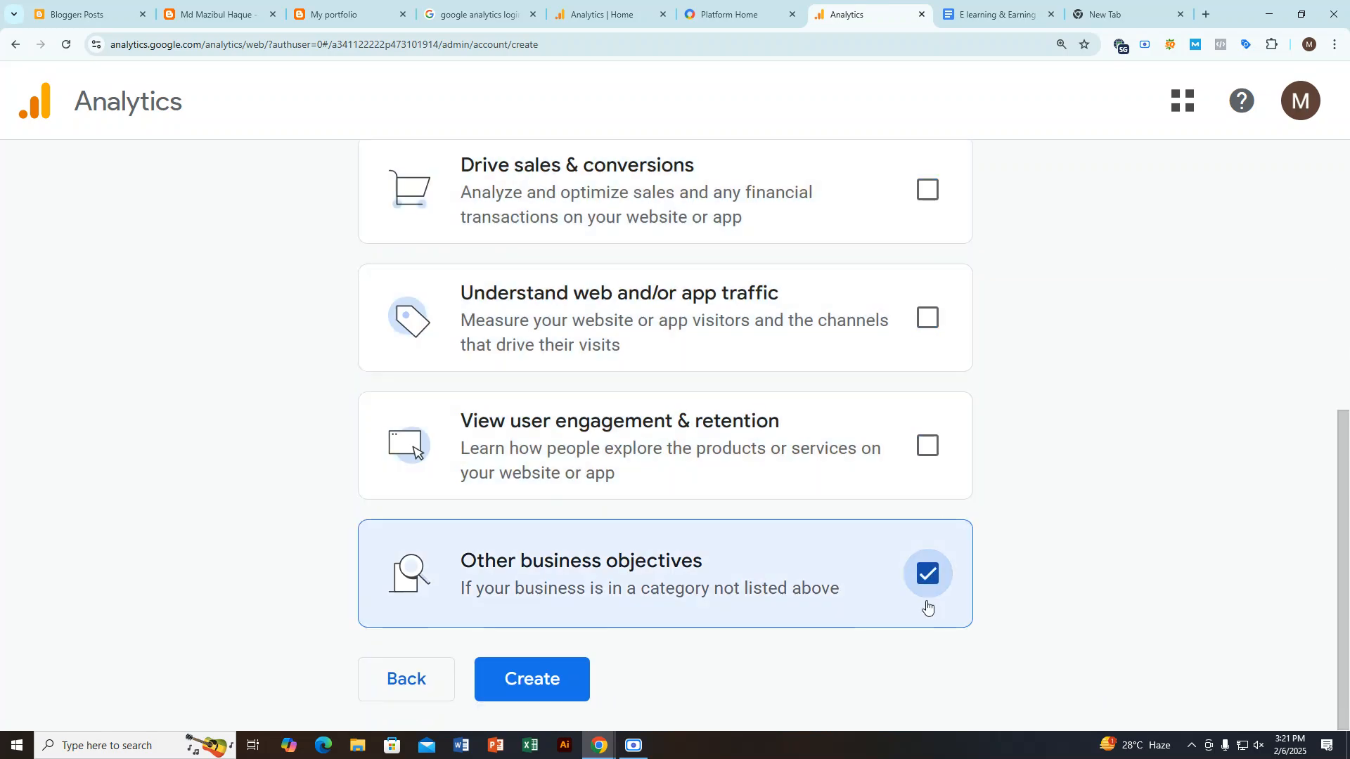
{"action": "left_click_drag", "start_coordinate": [466, 553], "coordinate": [703, 560]}
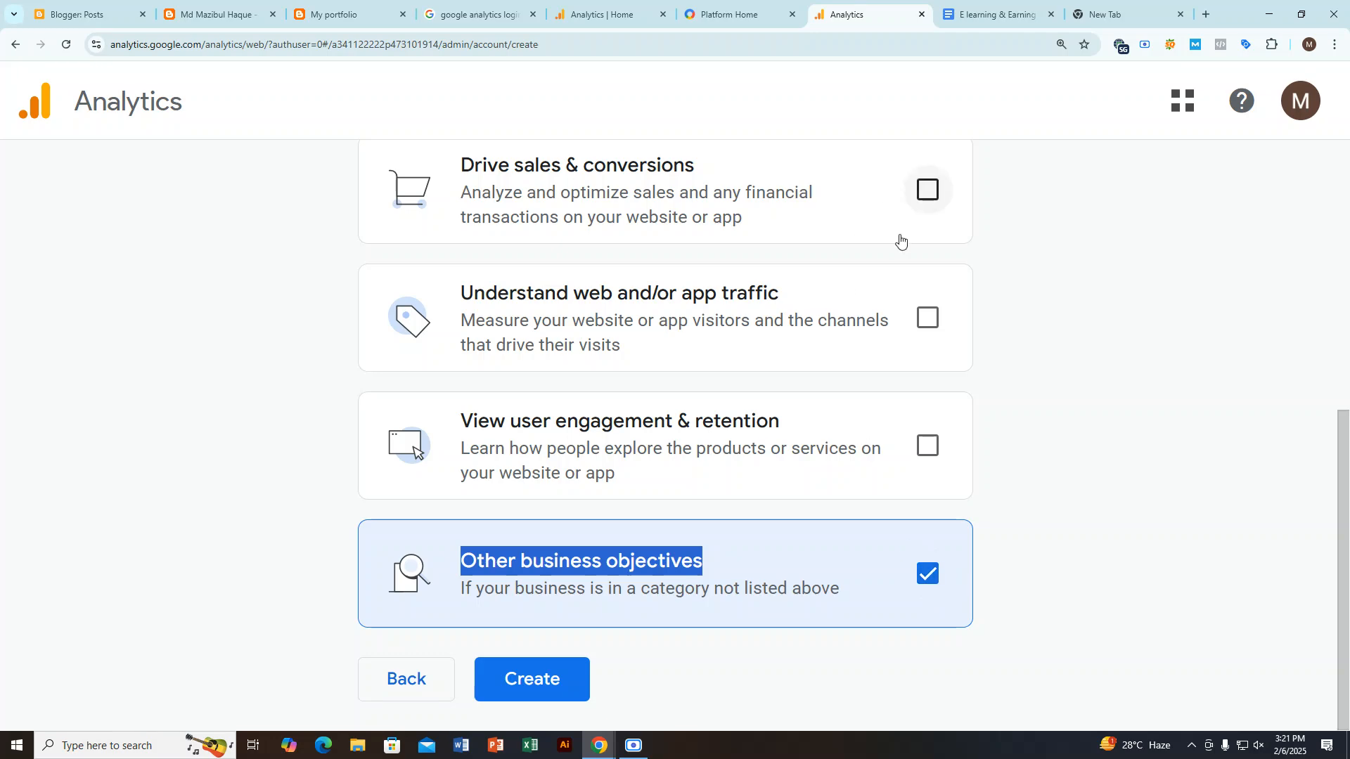
{"action": "left_click", "coordinate": [927, 573]}
Step: Select the objectives Generate leads, Drive sales & conversions, Understand web and/or app traffic, and View user engagement & retention
{"action": "scroll", "coordinate": [930, 394], "scroll_direction": "up", "scroll_amount": 5}
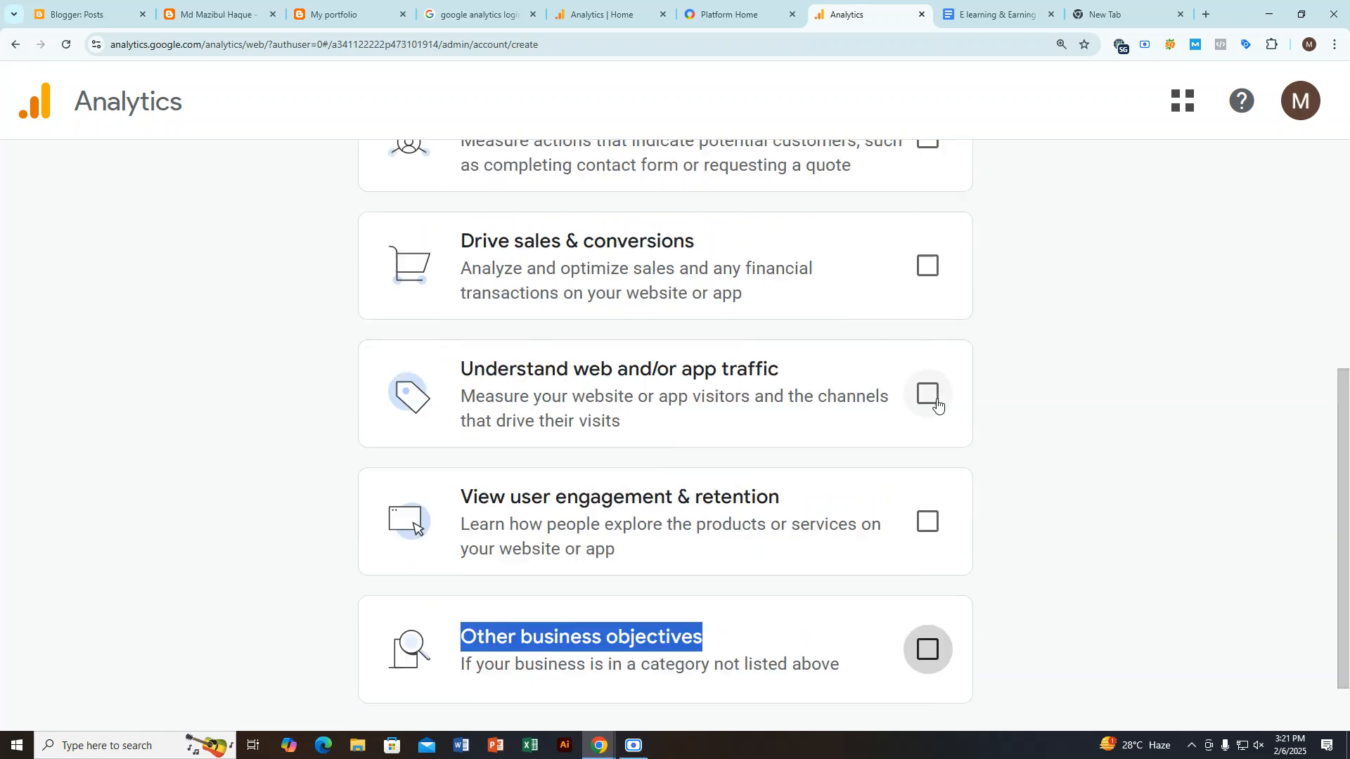
{"action": "left_click", "coordinate": [937, 430]}
{"action": "left_click", "coordinate": [927, 540]}
{"action": "scroll", "coordinate": [867, 434], "scroll_direction": "down", "scroll_amount": 3}
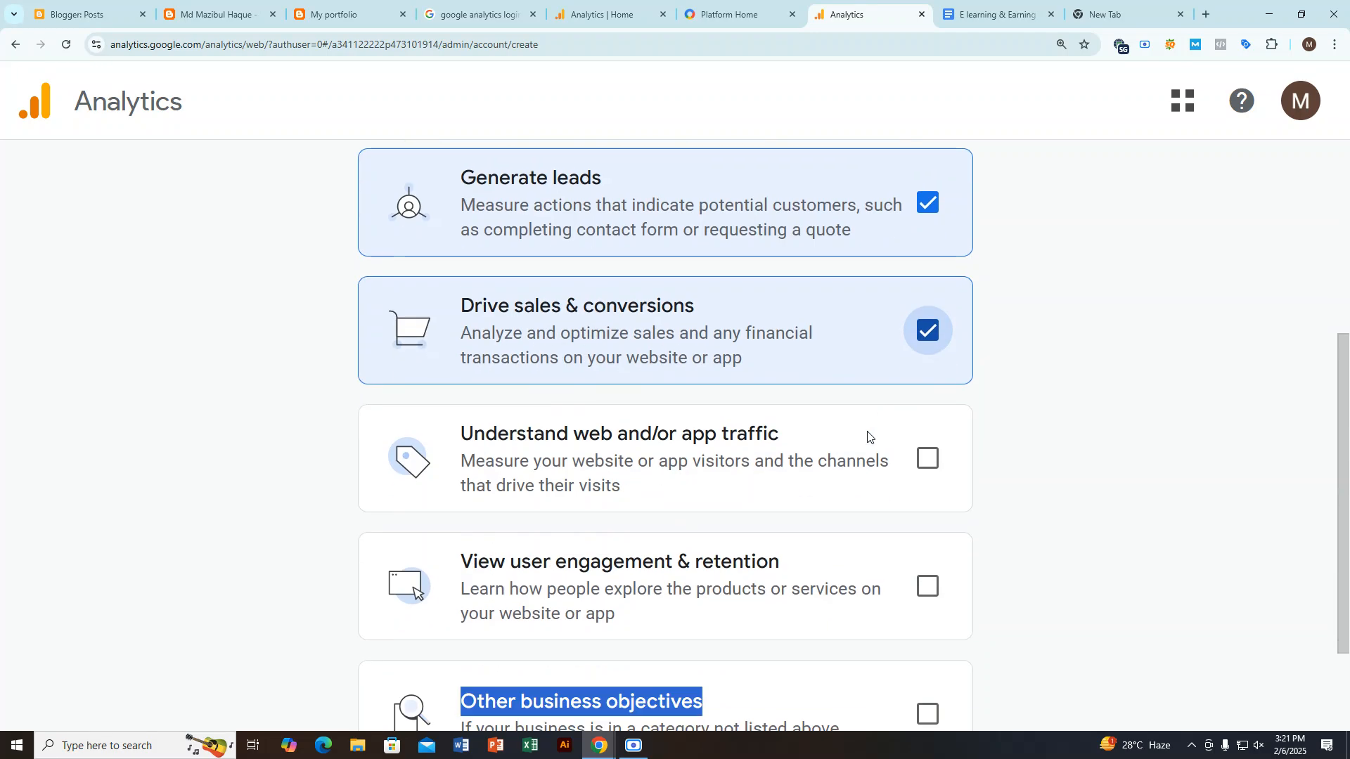
{"action": "left_click", "coordinate": [927, 460]}
{"action": "scroll", "coordinate": [926, 462], "scroll_direction": "down", "scroll_amount": 2}
{"action": "left_click", "coordinate": [928, 444]}
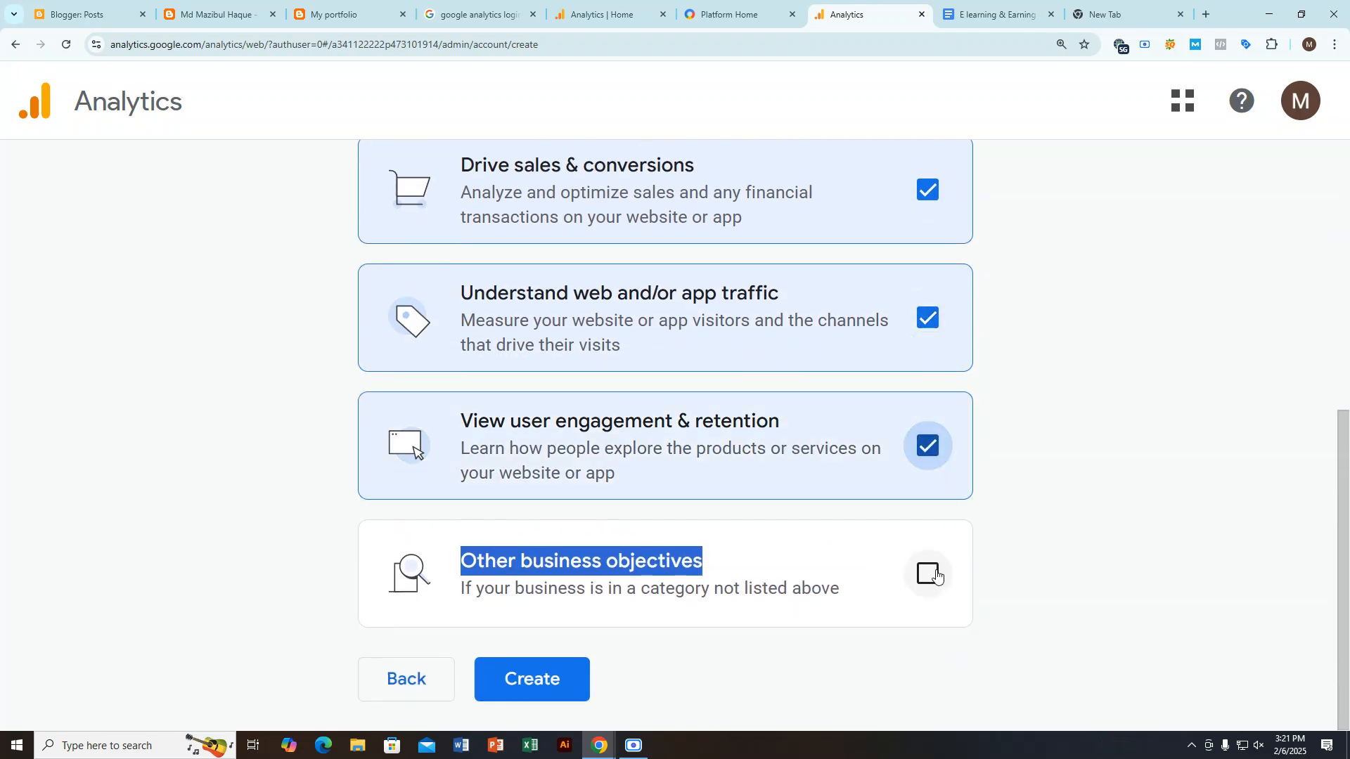
Step: Review the selected business objectives from first to last, highlighting the Generate leads title
{"action": "scroll", "coordinate": [794, 459], "scroll_direction": "up", "scroll_amount": 4}
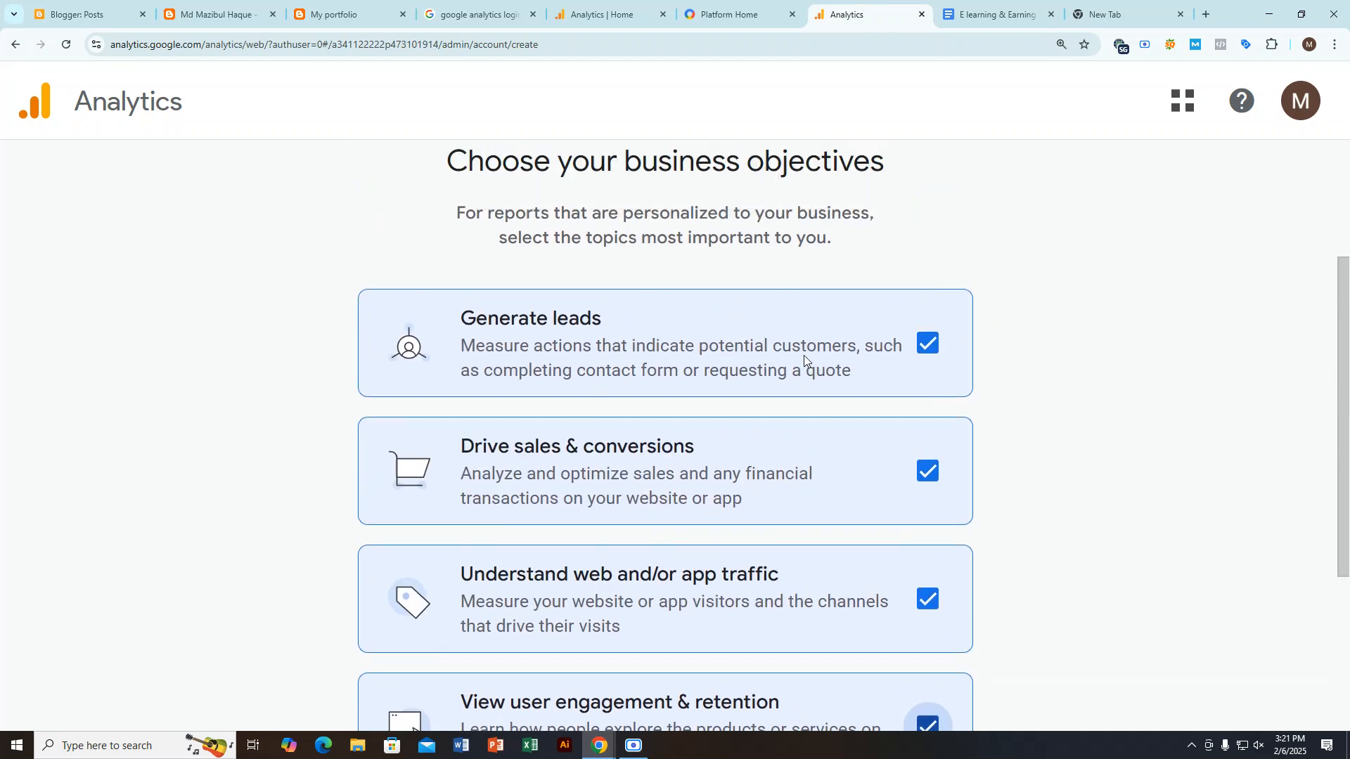
{"action": "left_click_drag", "start_coordinate": [459, 315], "coordinate": [698, 322]}
{"action": "scroll", "coordinate": [698, 323], "scroll_direction": "down", "scroll_amount": 4}
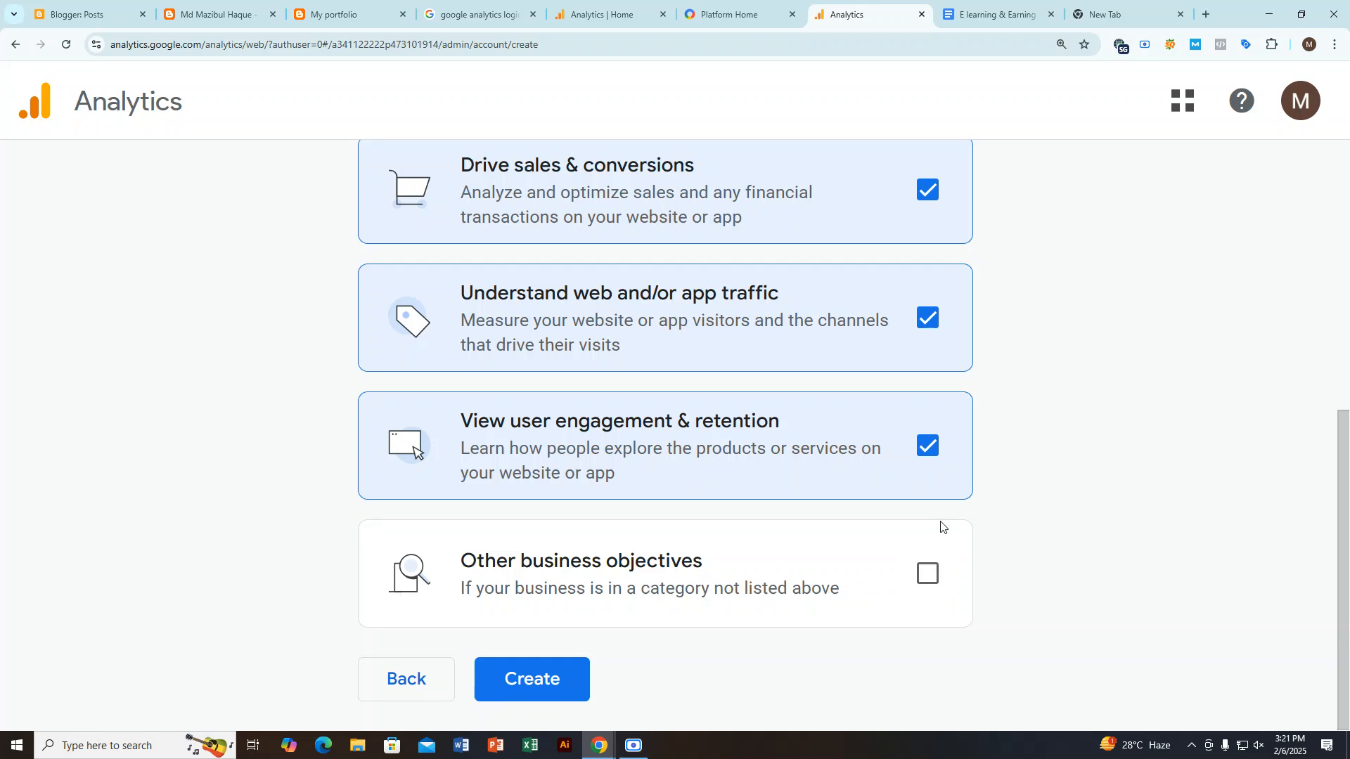
{"action": "scroll", "coordinate": [895, 314], "scroll_direction": "up", "scroll_amount": 3}
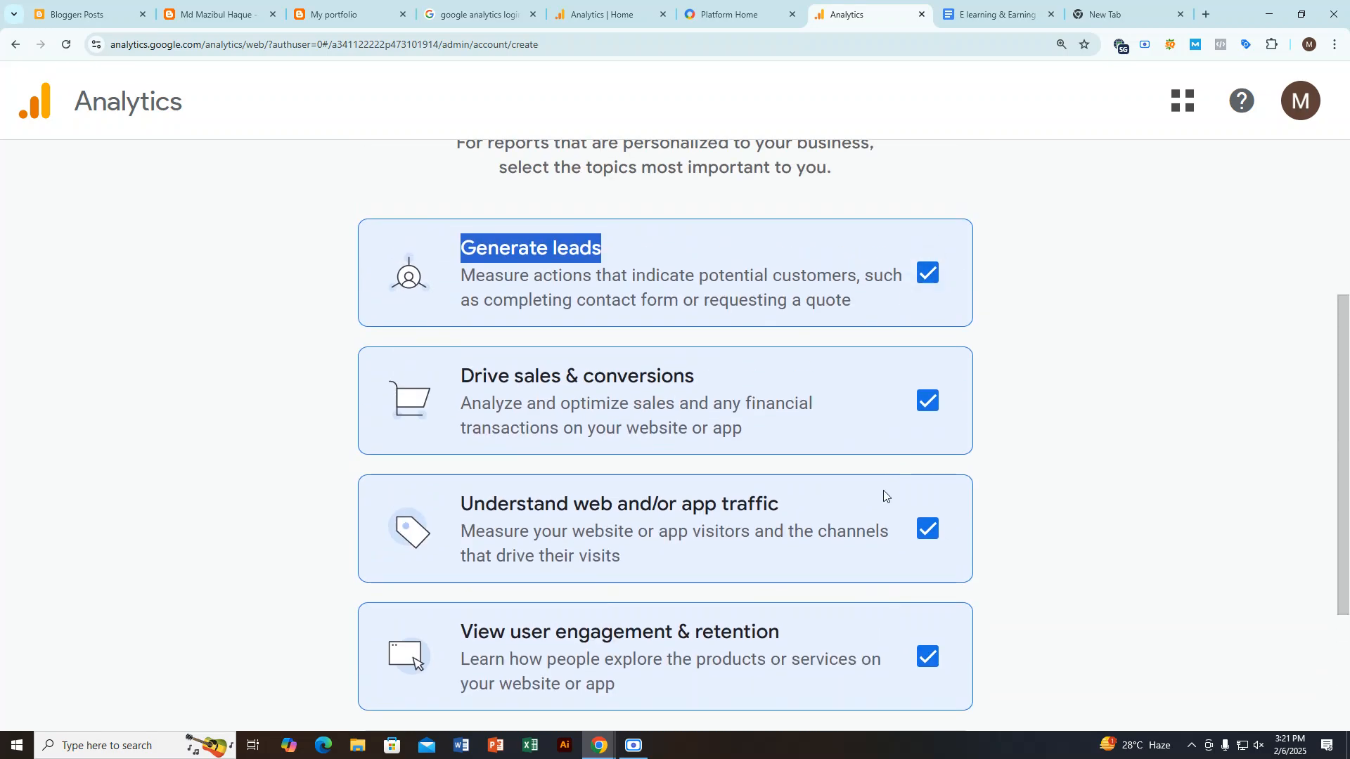
{"action": "scroll", "coordinate": [883, 491], "scroll_direction": "down", "scroll_amount": 3}
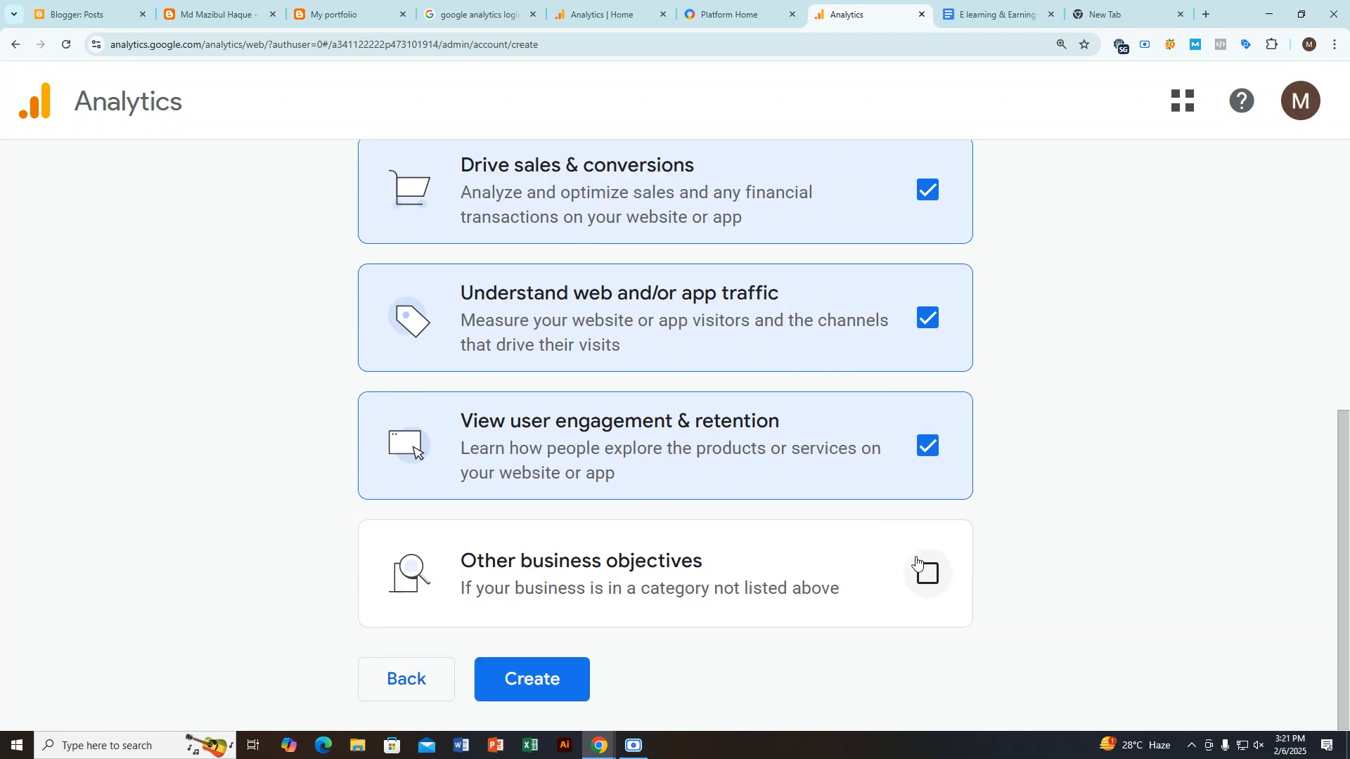
{"action": "scroll", "coordinate": [695, 572], "scroll_direction": "up", "scroll_amount": 1}
{"action": "scroll", "coordinate": [781, 524], "scroll_direction": "up", "scroll_amount": 4}
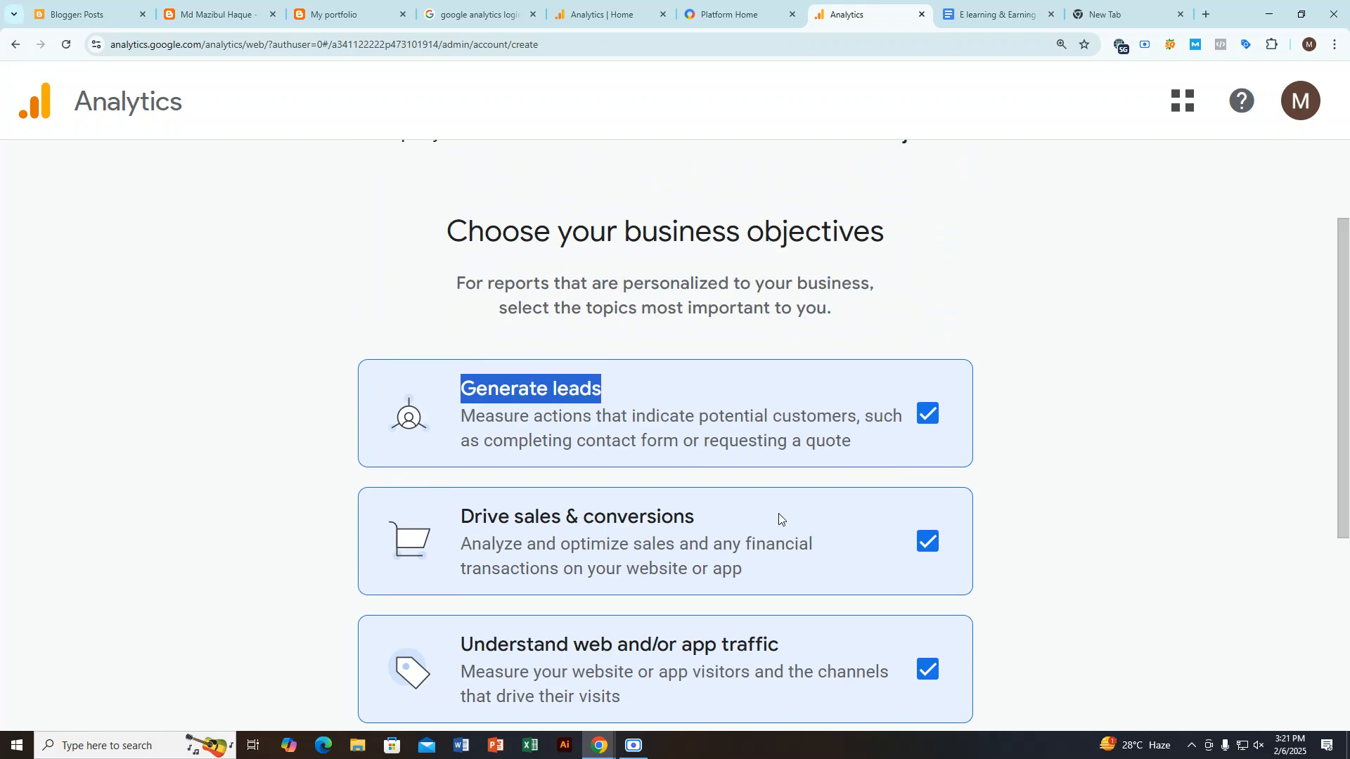
{"action": "scroll", "coordinate": [910, 520], "scroll_direction": "down", "scroll_amount": 5}
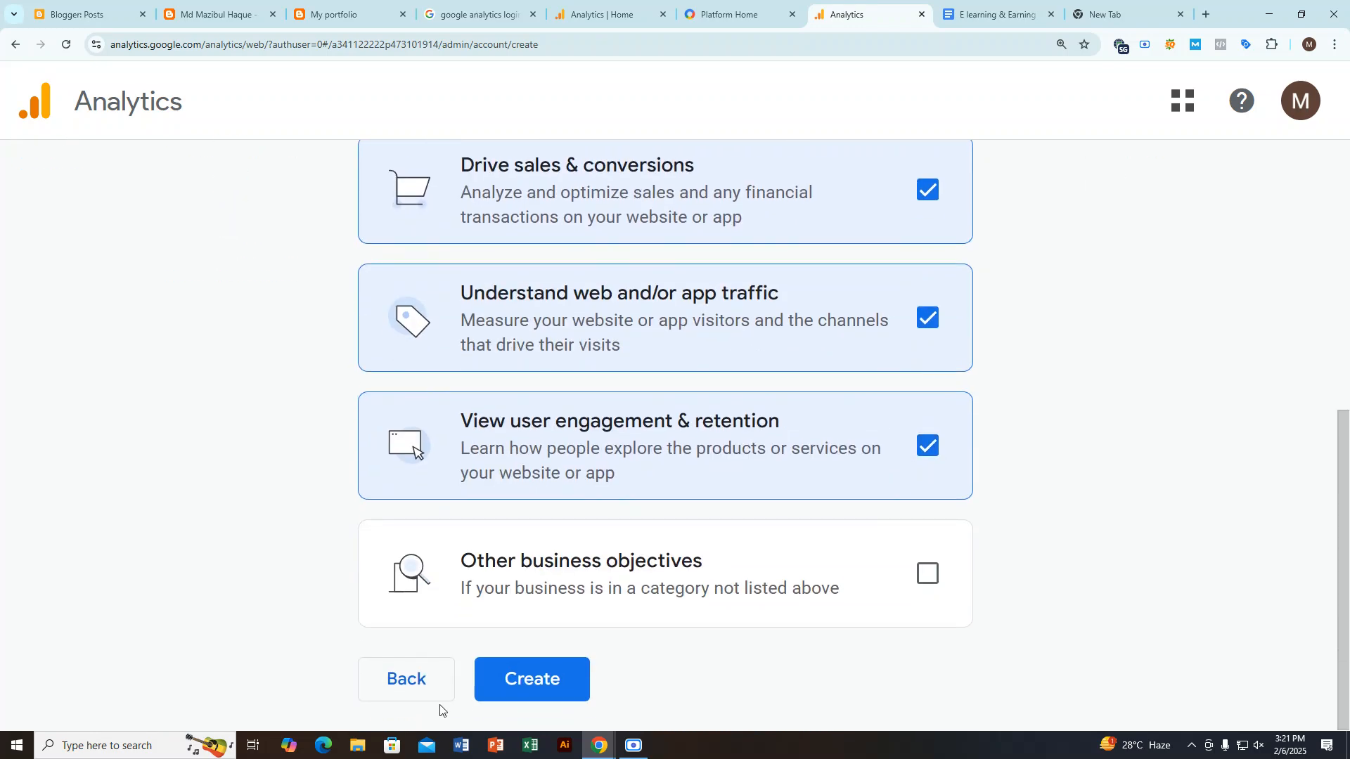
Step: Create the account with the selected objectives and set the terms of service agreement's country to Bangladesh
{"action": "left_click", "coordinate": [532, 680]}
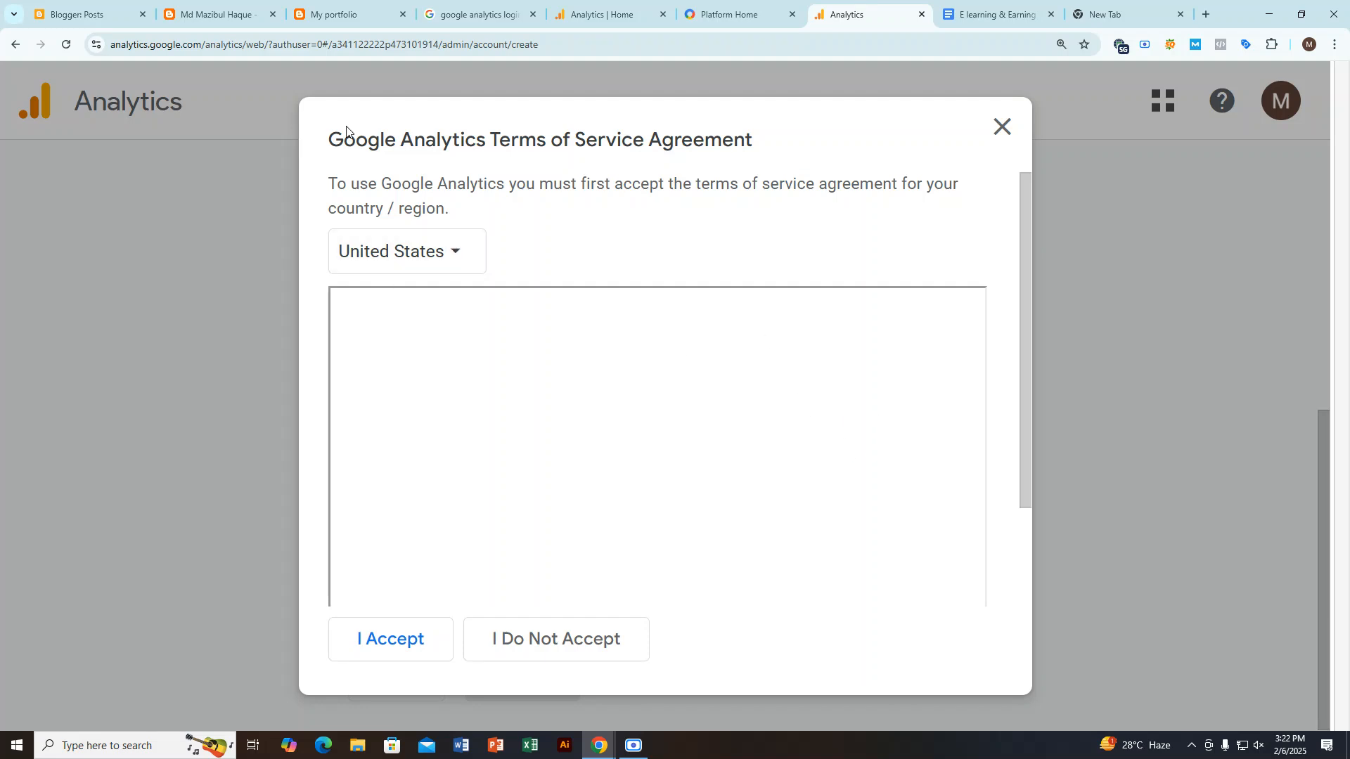
{"action": "left_click_drag", "start_coordinate": [326, 137], "coordinate": [843, 129]}
{"action": "left_click", "coordinate": [422, 265]}
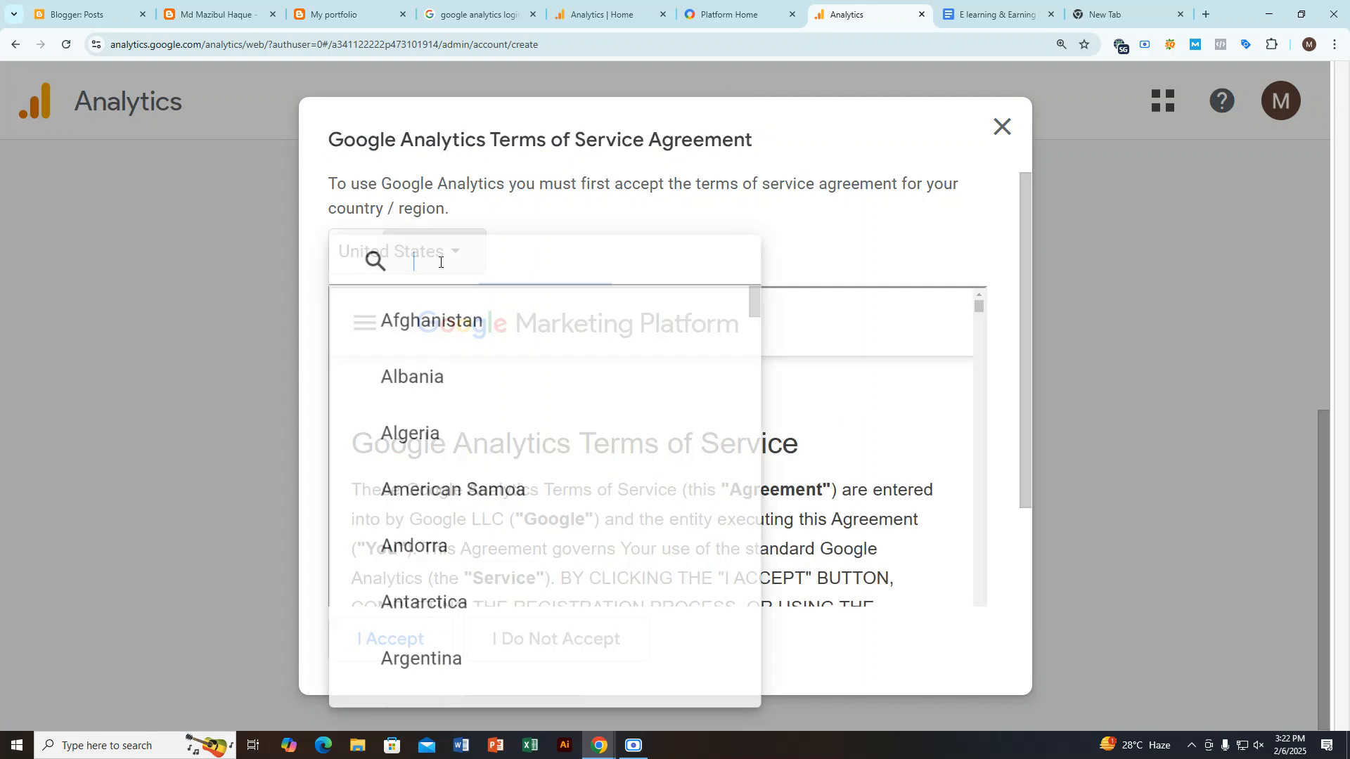
{"action": "scroll", "coordinate": [488, 380], "scroll_direction": "down", "scroll_amount": 8}
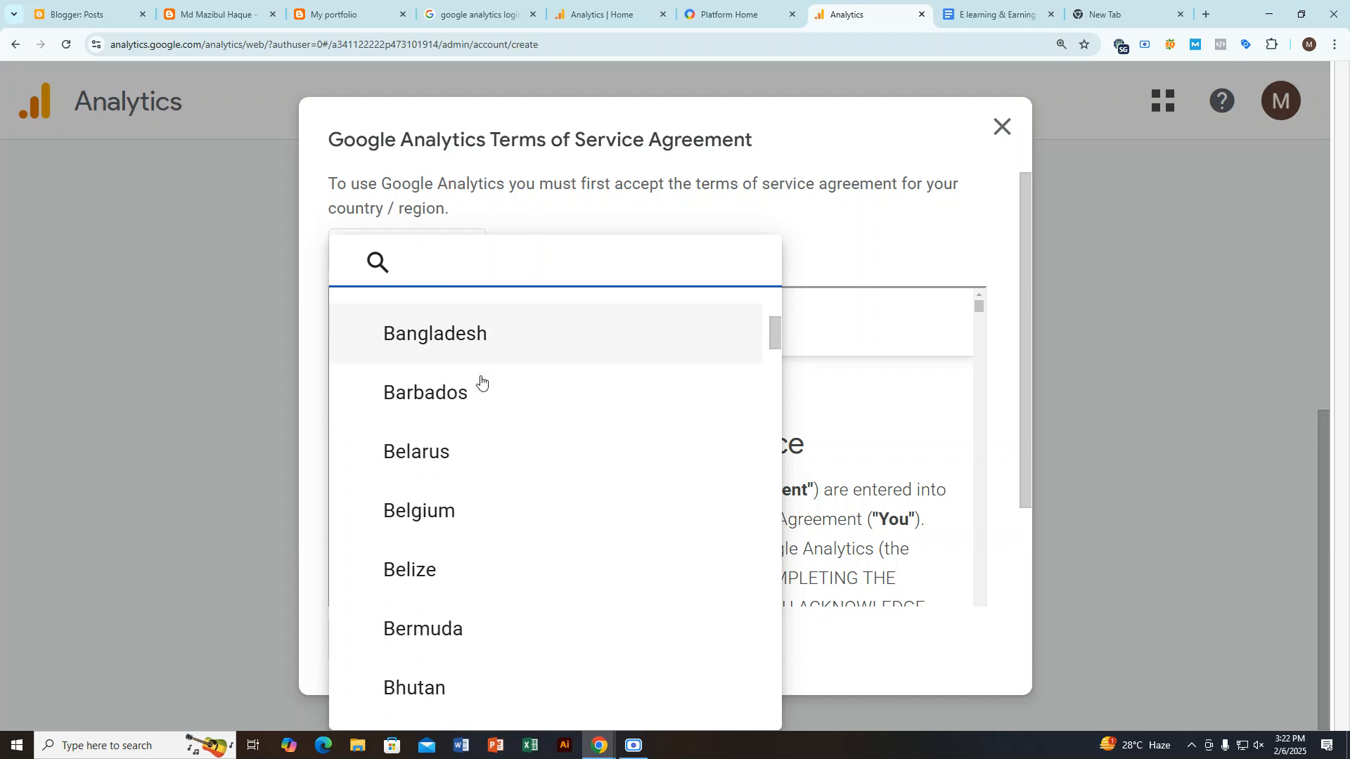
{"action": "scroll", "coordinate": [485, 383], "scroll_direction": "up", "scroll_amount": 1}
{"action": "left_click", "coordinate": [490, 409]}
Step: Read through the Google Analytics Terms of Service Agreement to its end and accept it
{"action": "scroll", "coordinate": [633, 541], "scroll_direction": "down", "scroll_amount": 12}
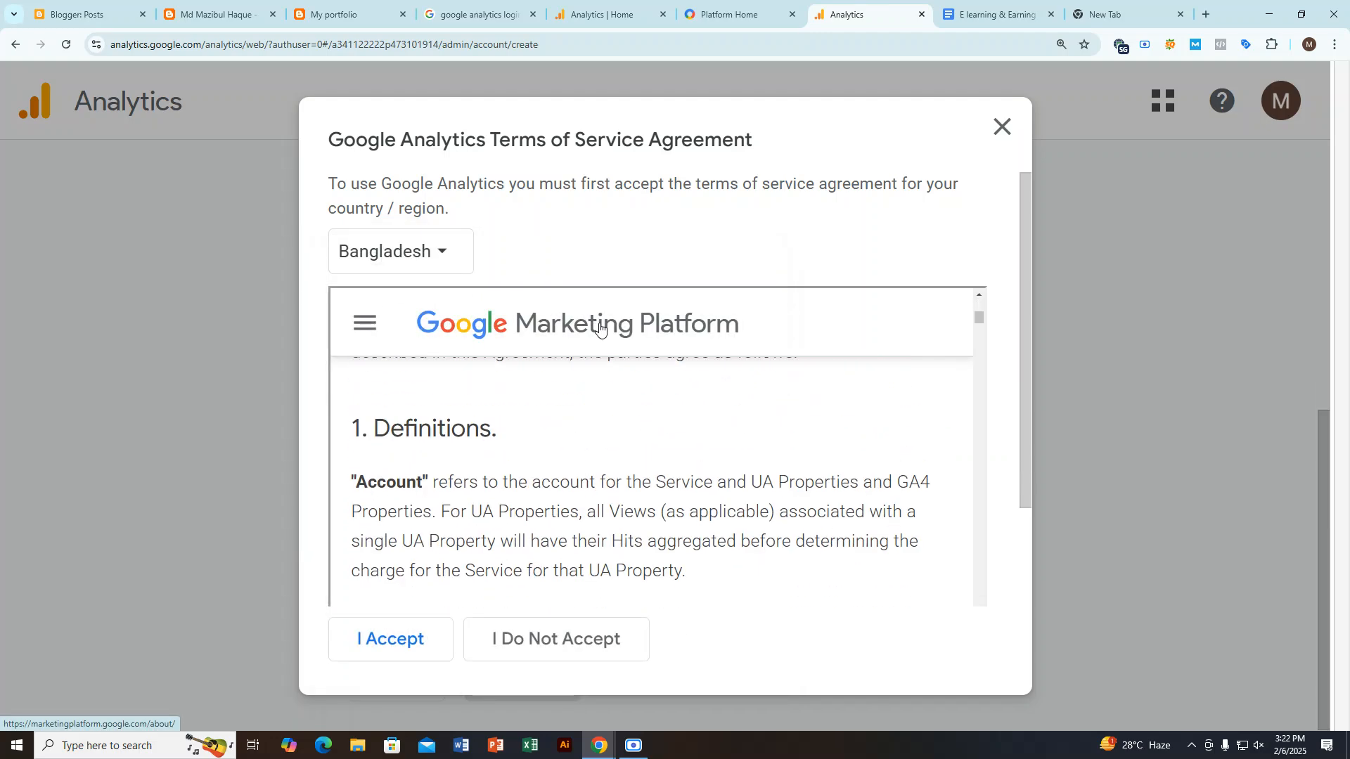
{"action": "scroll", "coordinate": [582, 545], "scroll_direction": "up", "scroll_amount": 15}
{"action": "scroll", "coordinate": [583, 545], "scroll_direction": "down", "scroll_amount": 15}
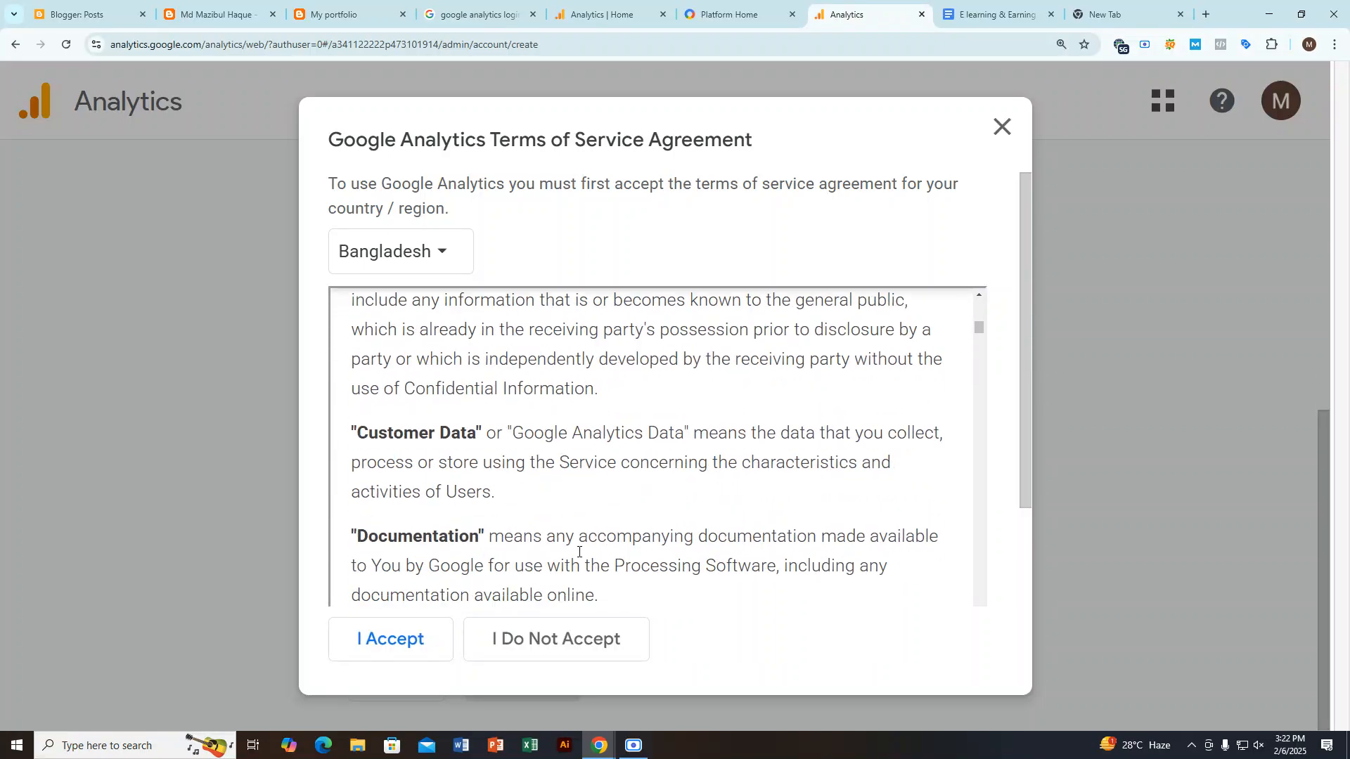
{"action": "scroll", "coordinate": [748, 547], "scroll_direction": "down", "scroll_amount": 15}
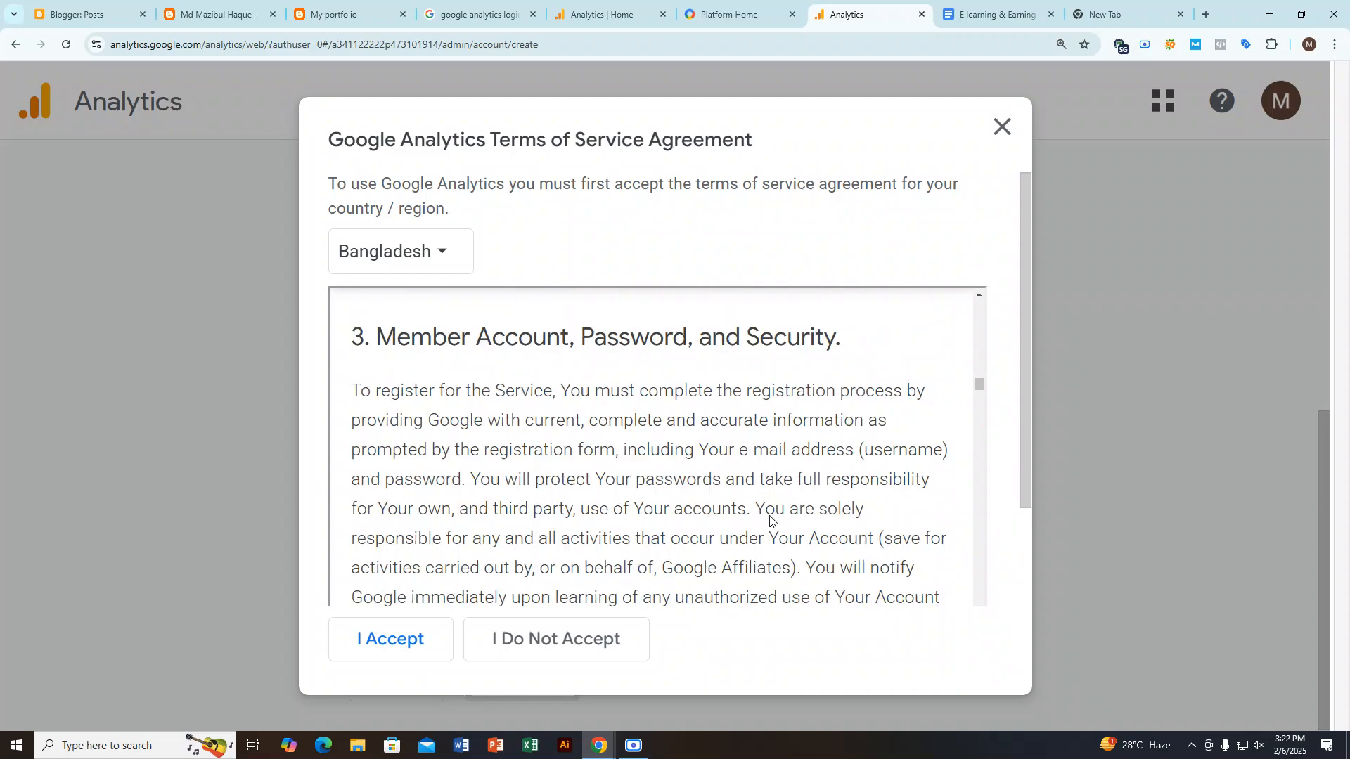
{"action": "left_click_drag", "start_coordinate": [978, 408], "coordinate": [984, 609]}
{"action": "scroll", "coordinate": [672, 481], "scroll_direction": "down", "scroll_amount": 10}
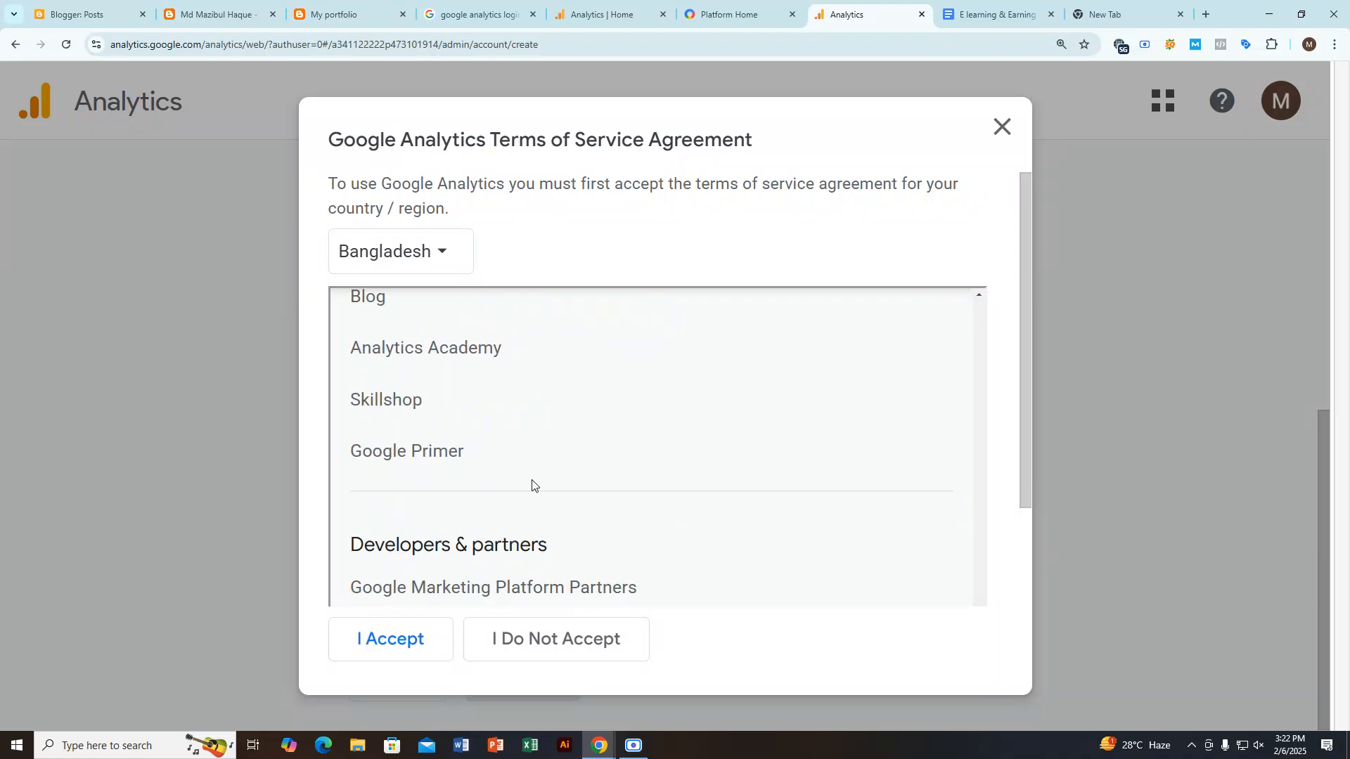
{"action": "left_click", "coordinate": [407, 636]}
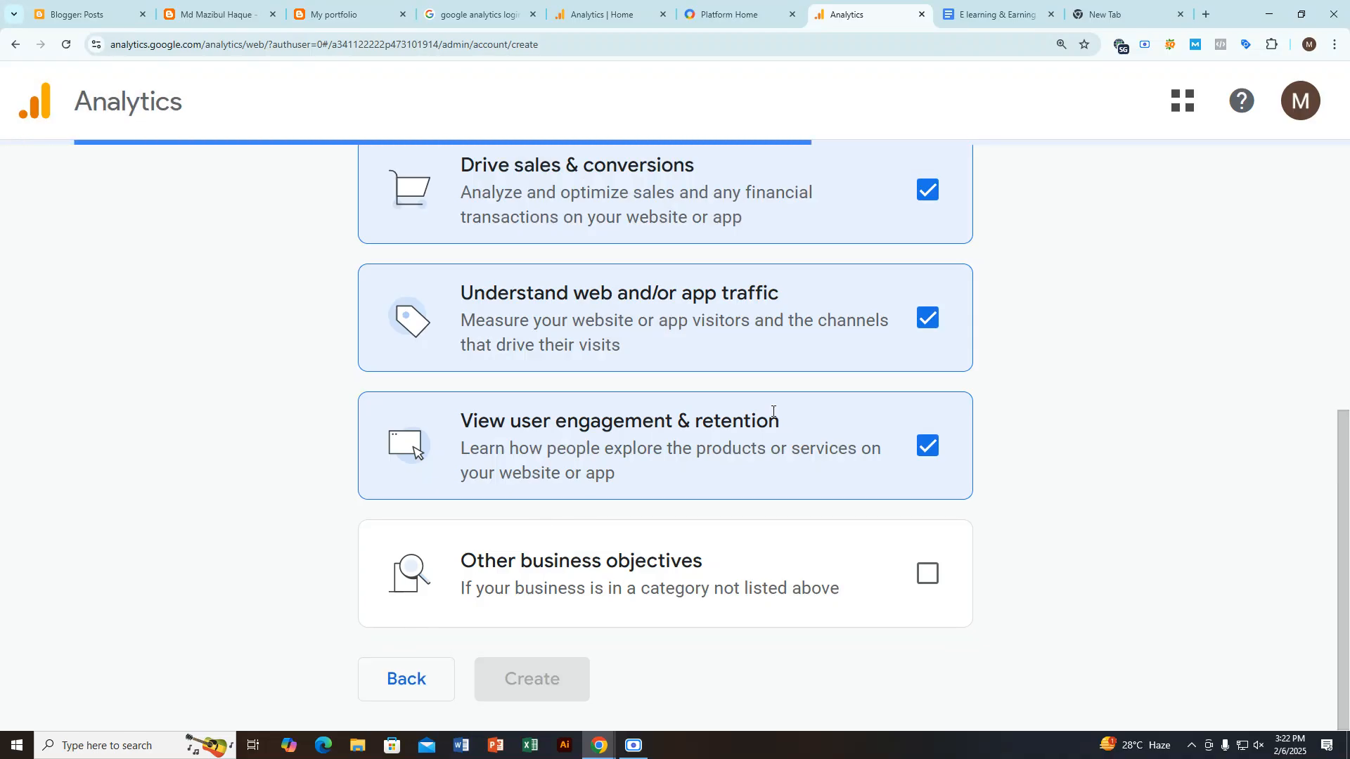
{"action": "left_click", "coordinate": [634, 746]}
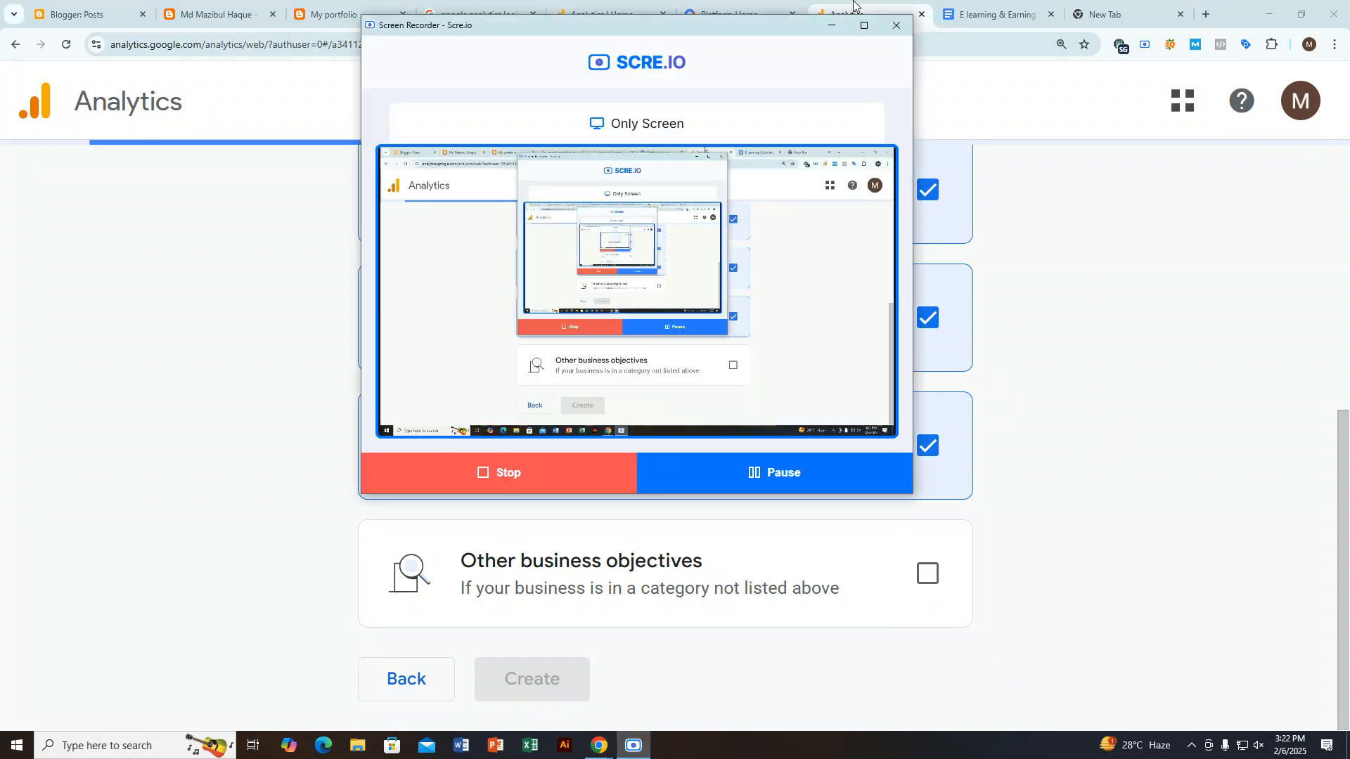
{"action": "left_click", "coordinate": [853, 9]}
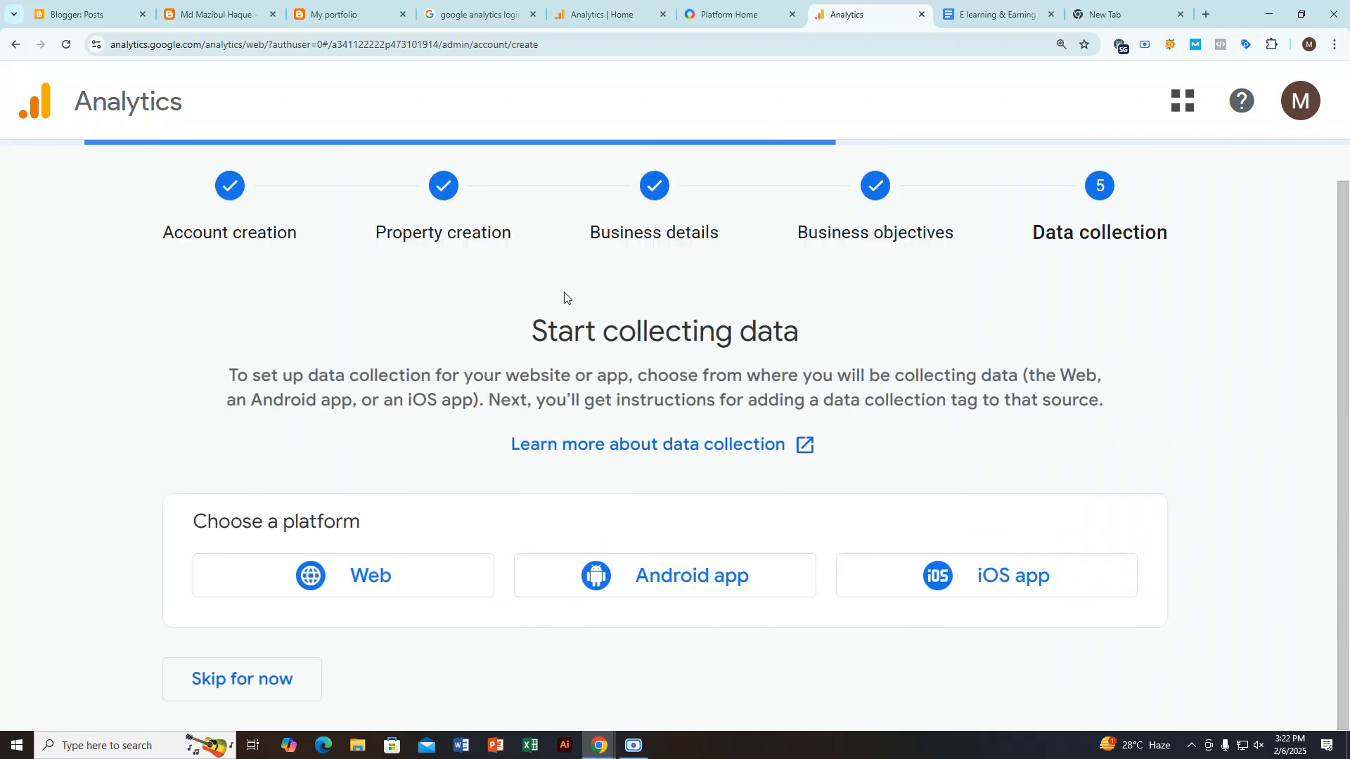
Step: Highlight the Start collecting data introduction and the Choose a platform heading, and choose Web as the platform
{"action": "left_click_drag", "start_coordinate": [528, 326], "coordinate": [945, 377]}
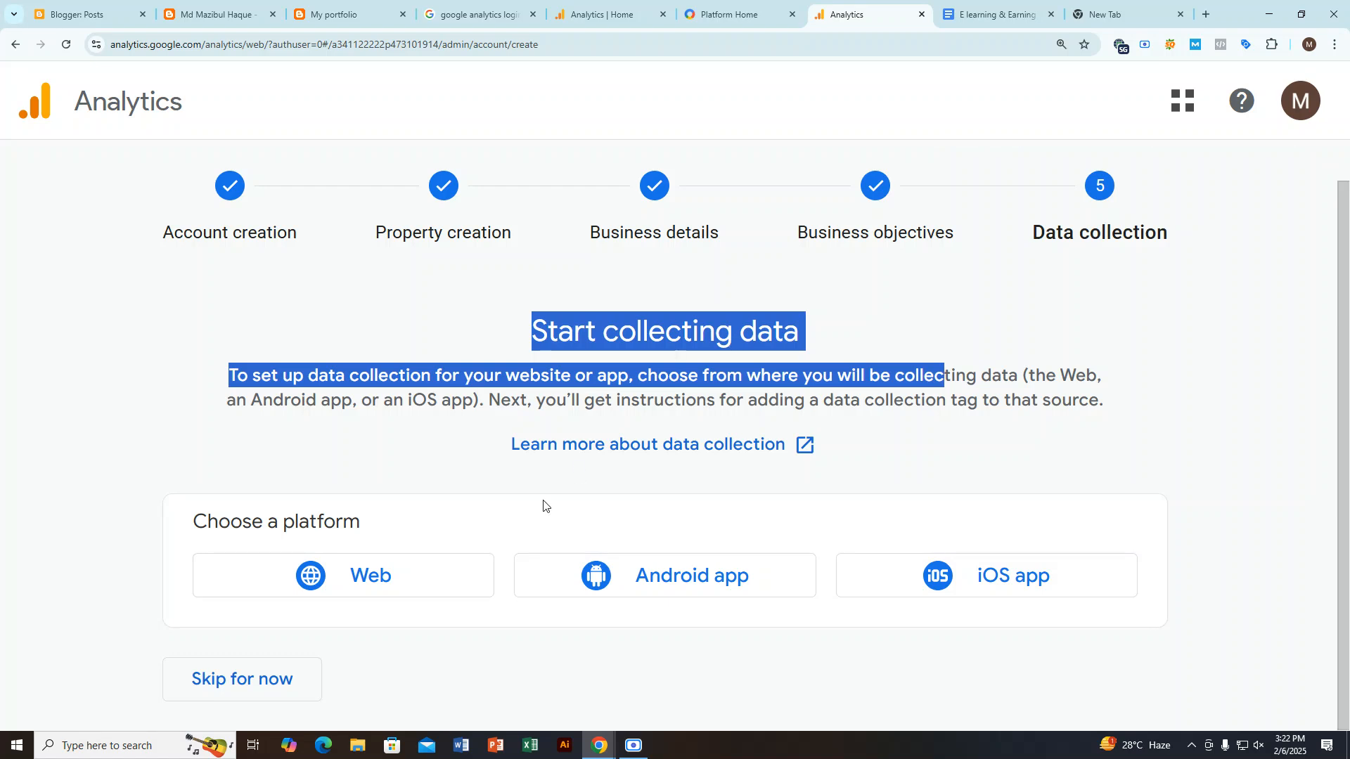
{"action": "left_click", "coordinate": [697, 375]}
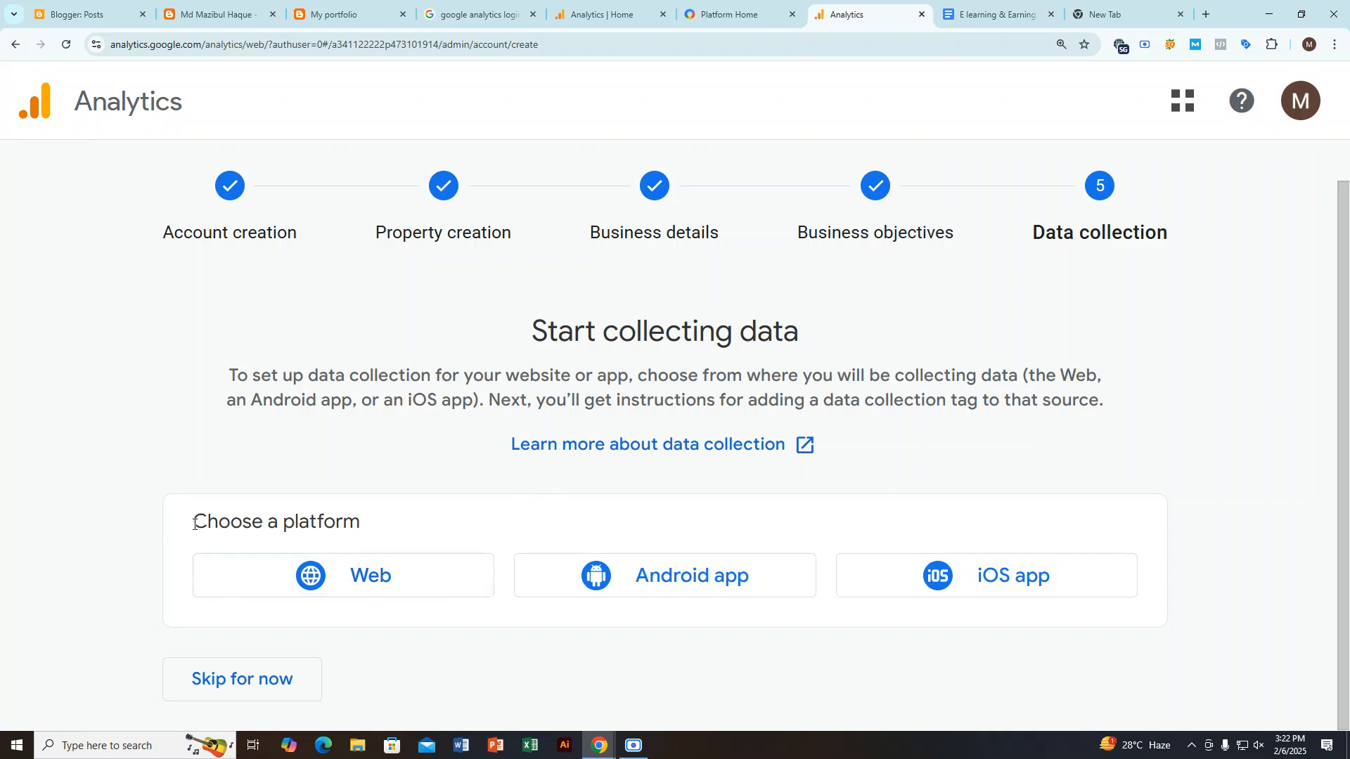
{"action": "left_click_drag", "start_coordinate": [194, 524], "coordinate": [359, 524]}
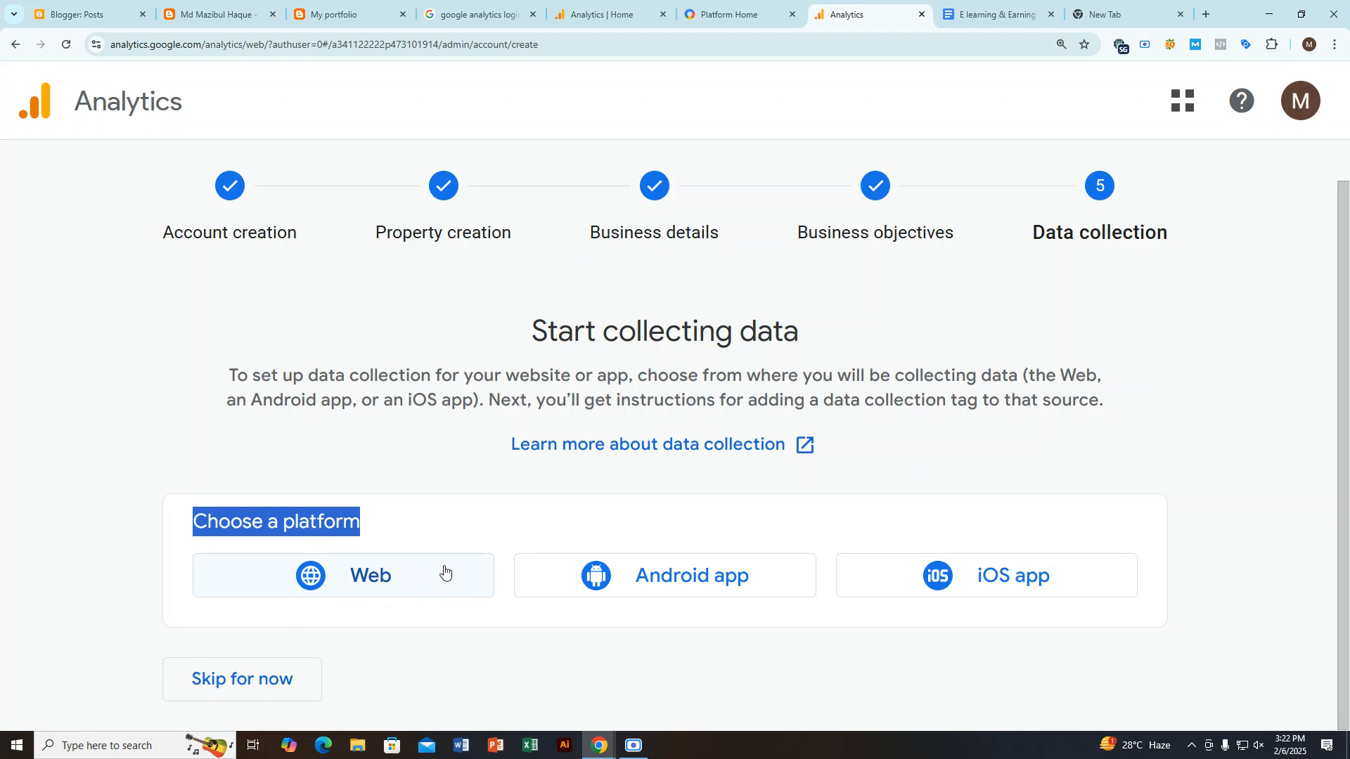
{"action": "left_click", "coordinate": [373, 583]}
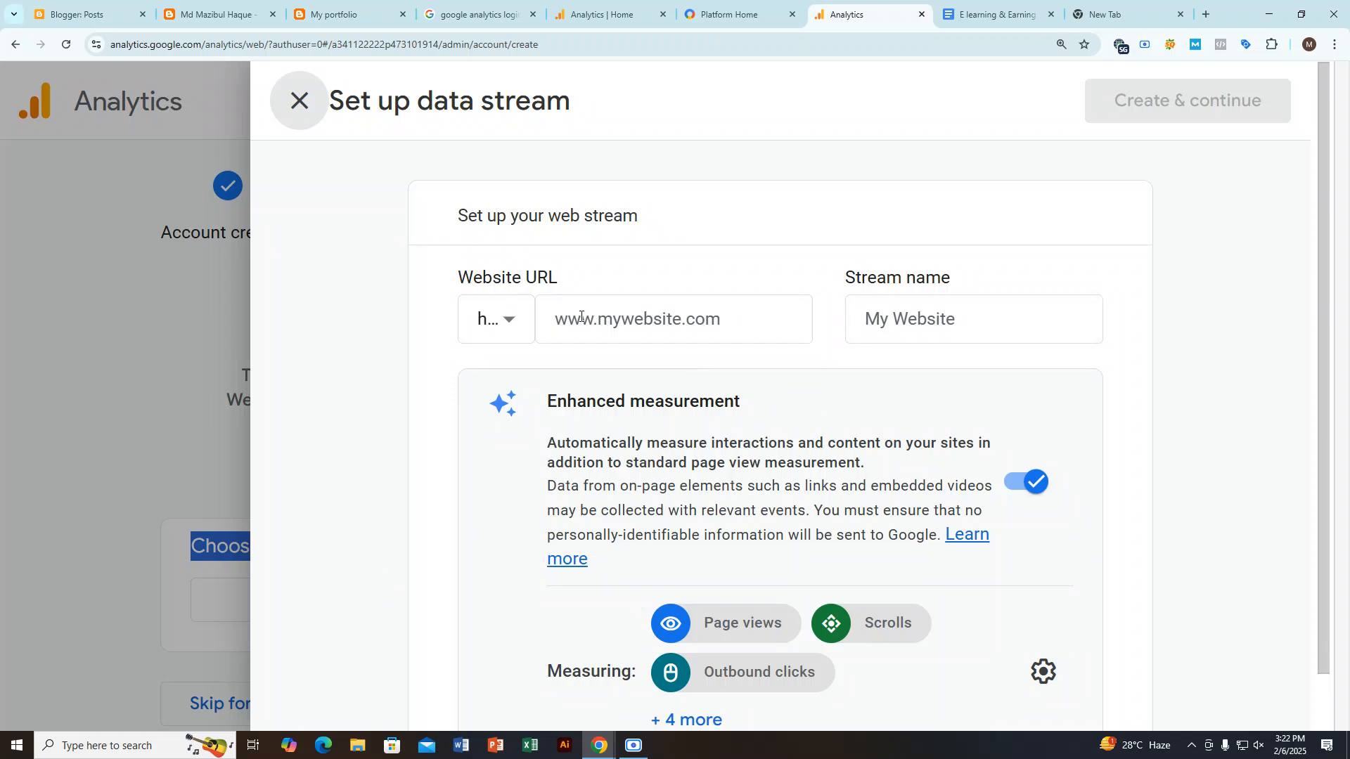
Step: Check the protocol choices for the web stream's website URL and copy the portfolio blog's address from its open page
{"action": "left_click_drag", "start_coordinate": [459, 209], "coordinate": [639, 208]}
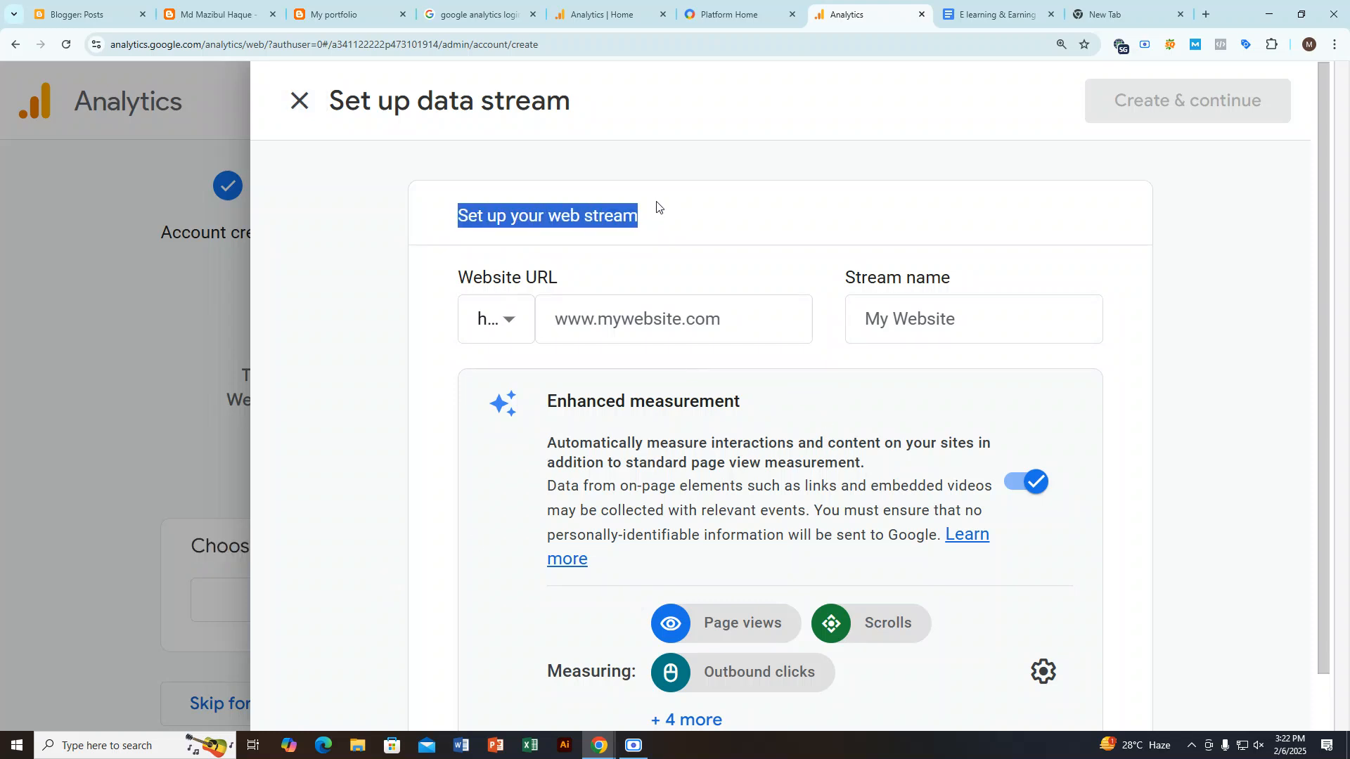
{"action": "left_click", "coordinate": [511, 319]}
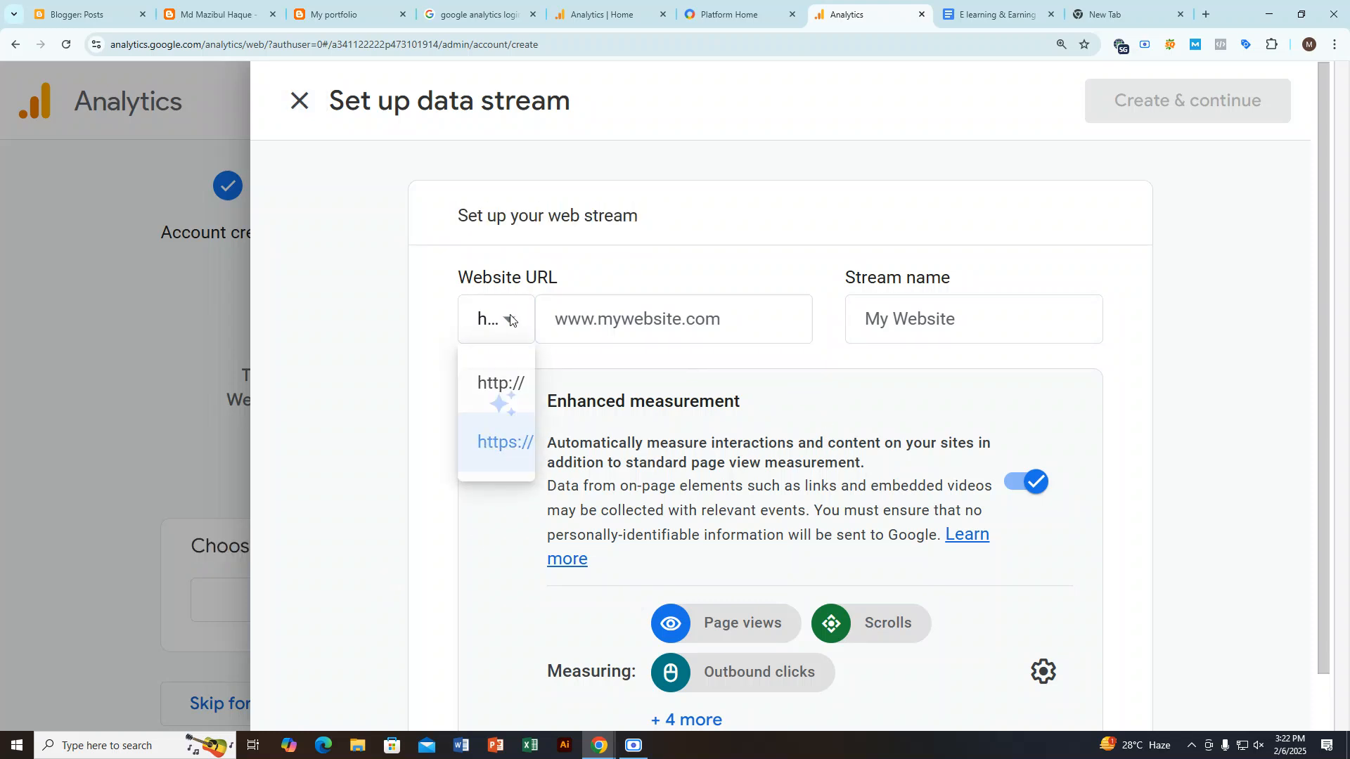
{"action": "left_click", "coordinate": [694, 322]}
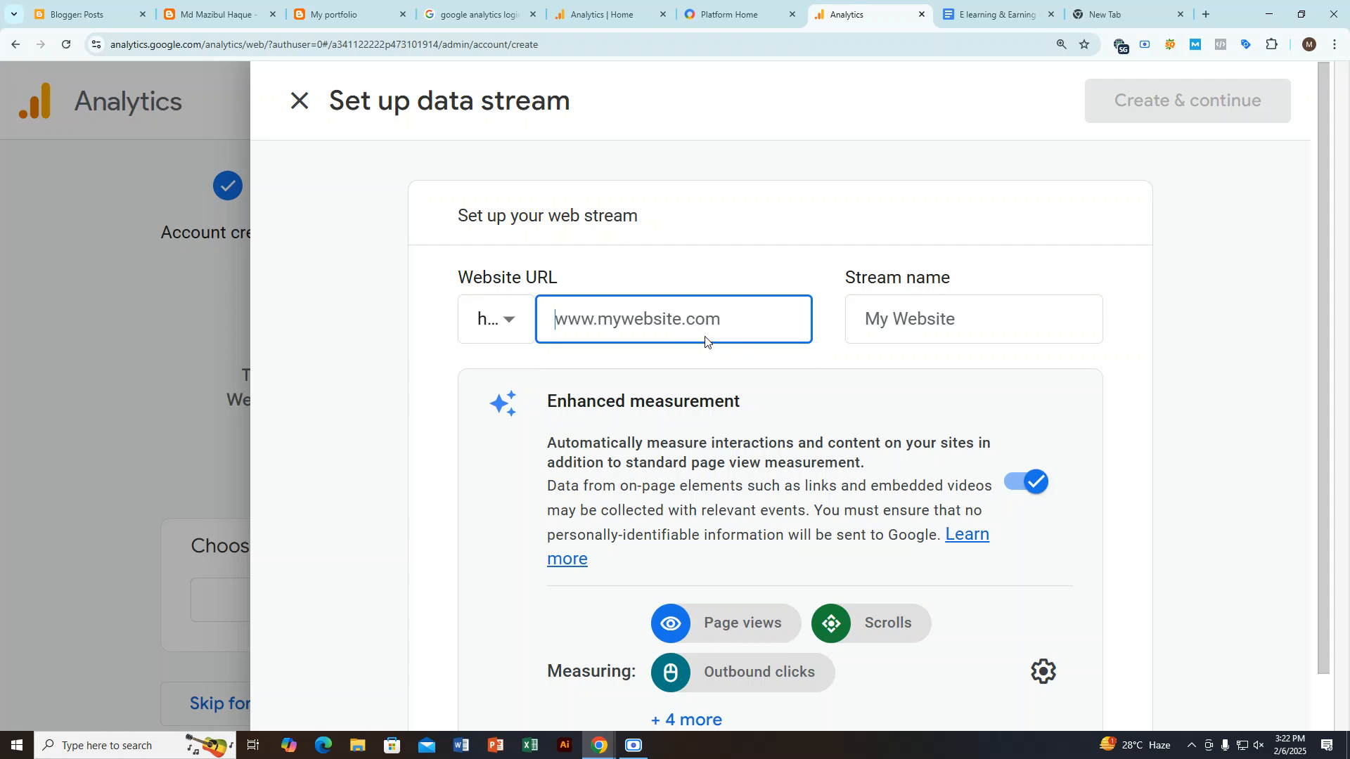
{"action": "left_click", "coordinate": [273, 5]}
{"action": "left_click", "coordinate": [204, 44]}
{"action": "right_click", "coordinate": [204, 44]}
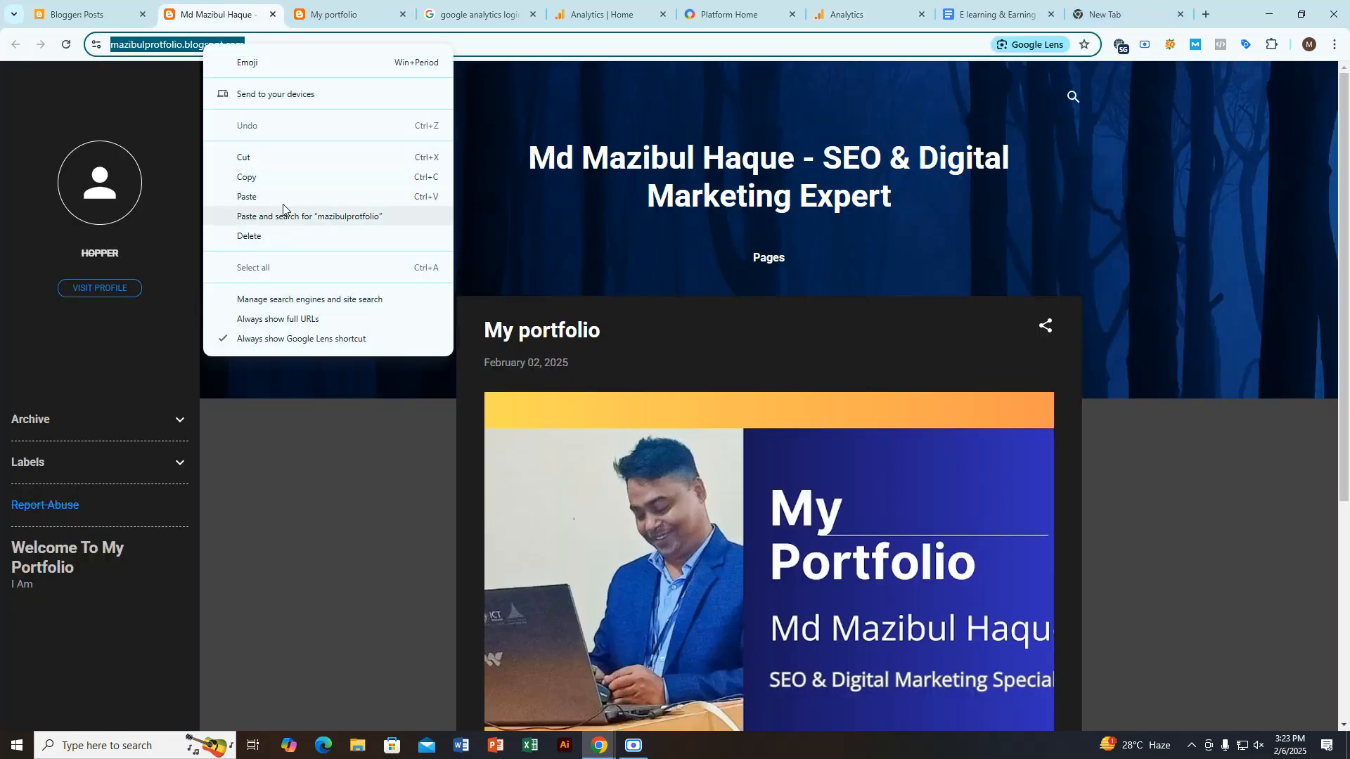
{"action": "left_click", "coordinate": [288, 177]}
{"action": "left_click", "coordinate": [859, 12]}
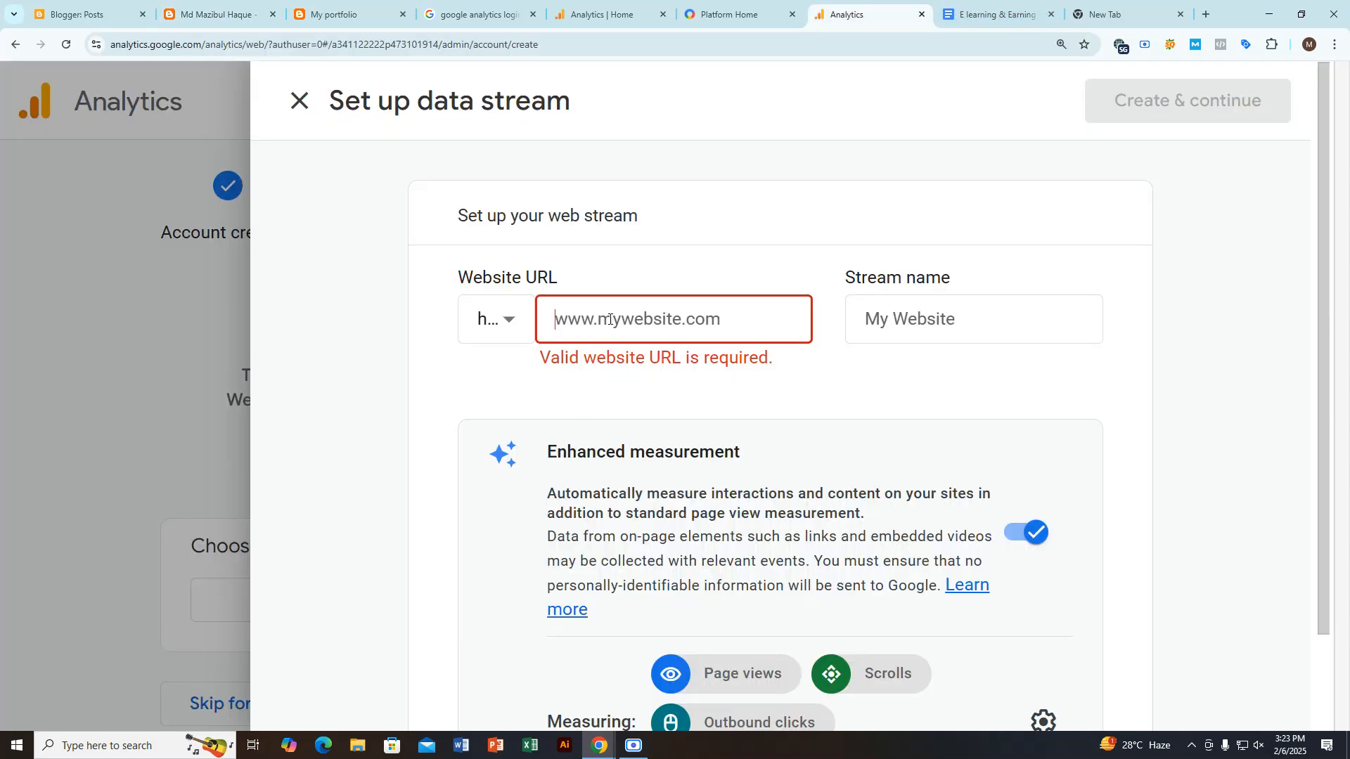
{"action": "key", "text": "ctrl+v"}
{"action": "key", "text": "BackSpace"}
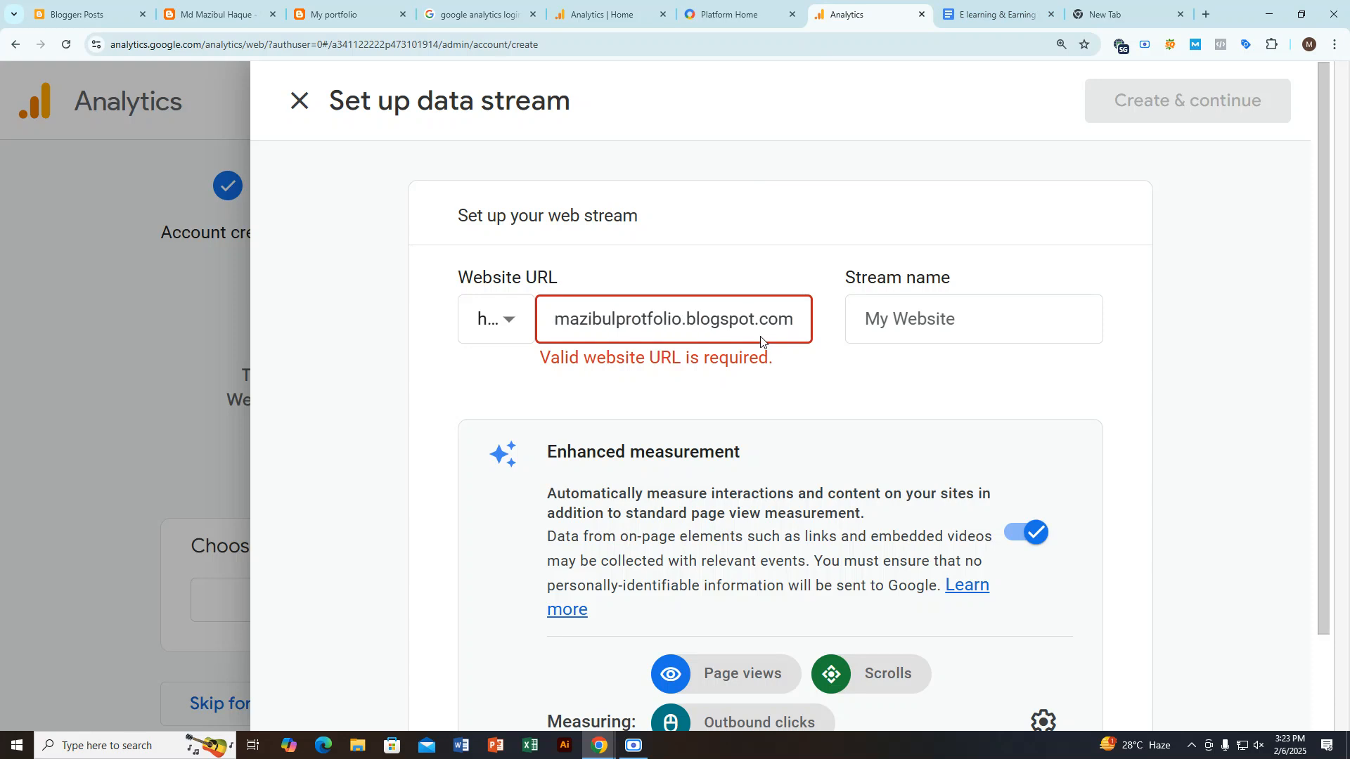
{"action": "key", "text": "Left"}
{"action": "key", "text": "Left"}
{"action": "key", "text": "Left"}
{"action": "key", "text": "Left"}
{"action": "key", "text": "Left"}
{"action": "key", "text": "Left"}
{"action": "key", "text": "Left"}
{"action": "key", "text": "Left"}
{"action": "key", "text": "Left"}
{"action": "key", "text": "Left"}
{"action": "key", "text": "Left"}
{"action": "key", "text": "Left"}
{"action": "key", "text": "Left"}
{"action": "key", "text": "Left"}
{"action": "key", "text": "Left"}
{"action": "key", "text": "Left"}
{"action": "key", "text": "Left"}
{"action": "key", "text": "Left"}
{"action": "key", "text": "Left"}
{"action": "key", "text": "Left"}
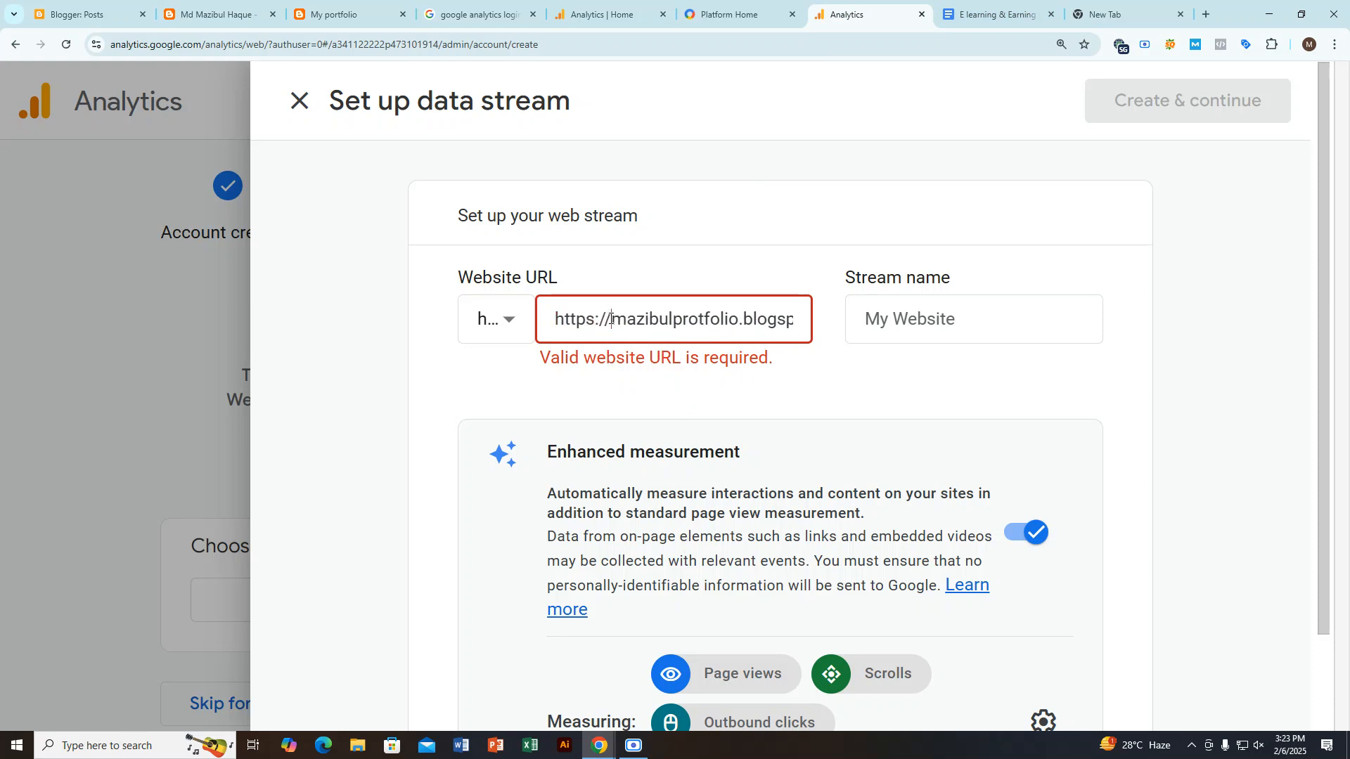
{"action": "left_click_drag", "start_coordinate": [611, 318], "coordinate": [526, 323]}
{"action": "key", "text": "BackSpace"}
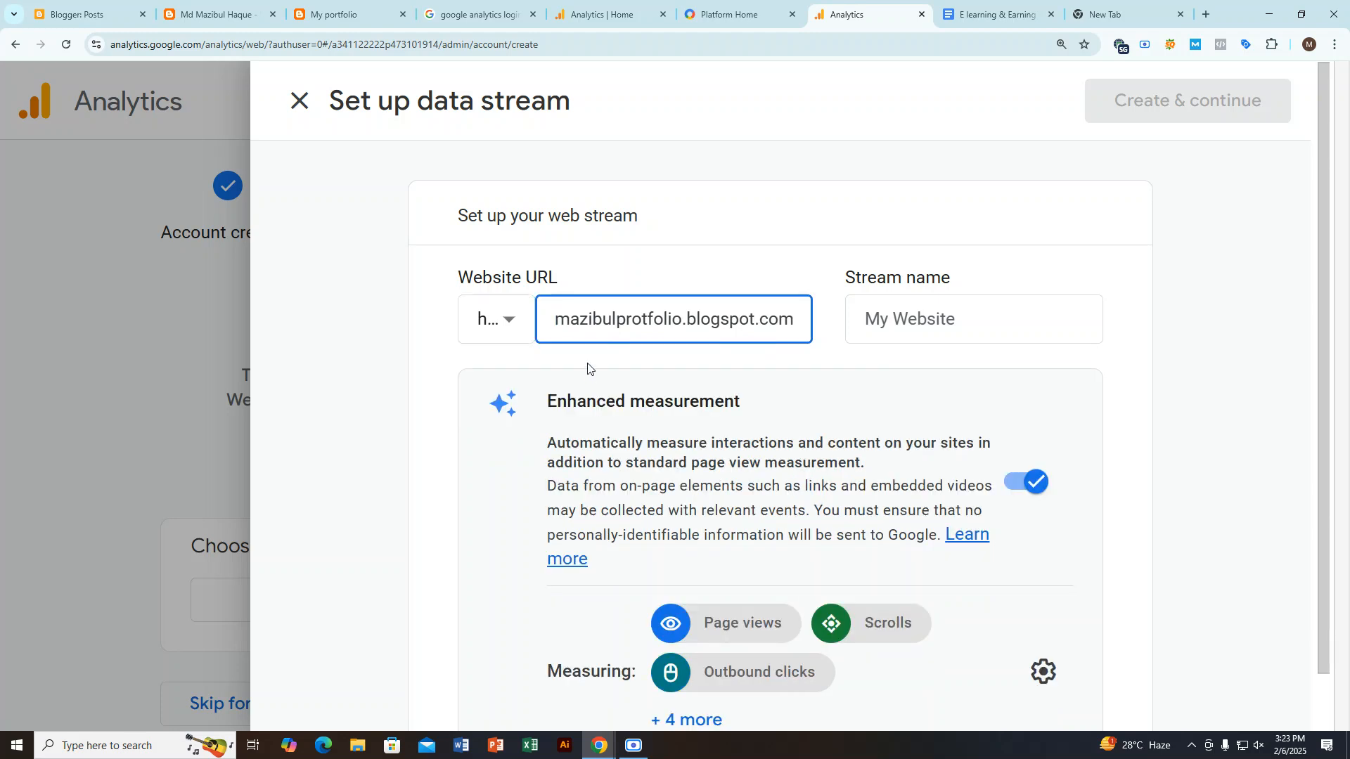
{"action": "left_click", "coordinate": [588, 367]}
Step: Name the stream after the part of the blog address before .blogspot.com, splitting it with a space
{"action": "left_click", "coordinate": [872, 321]}
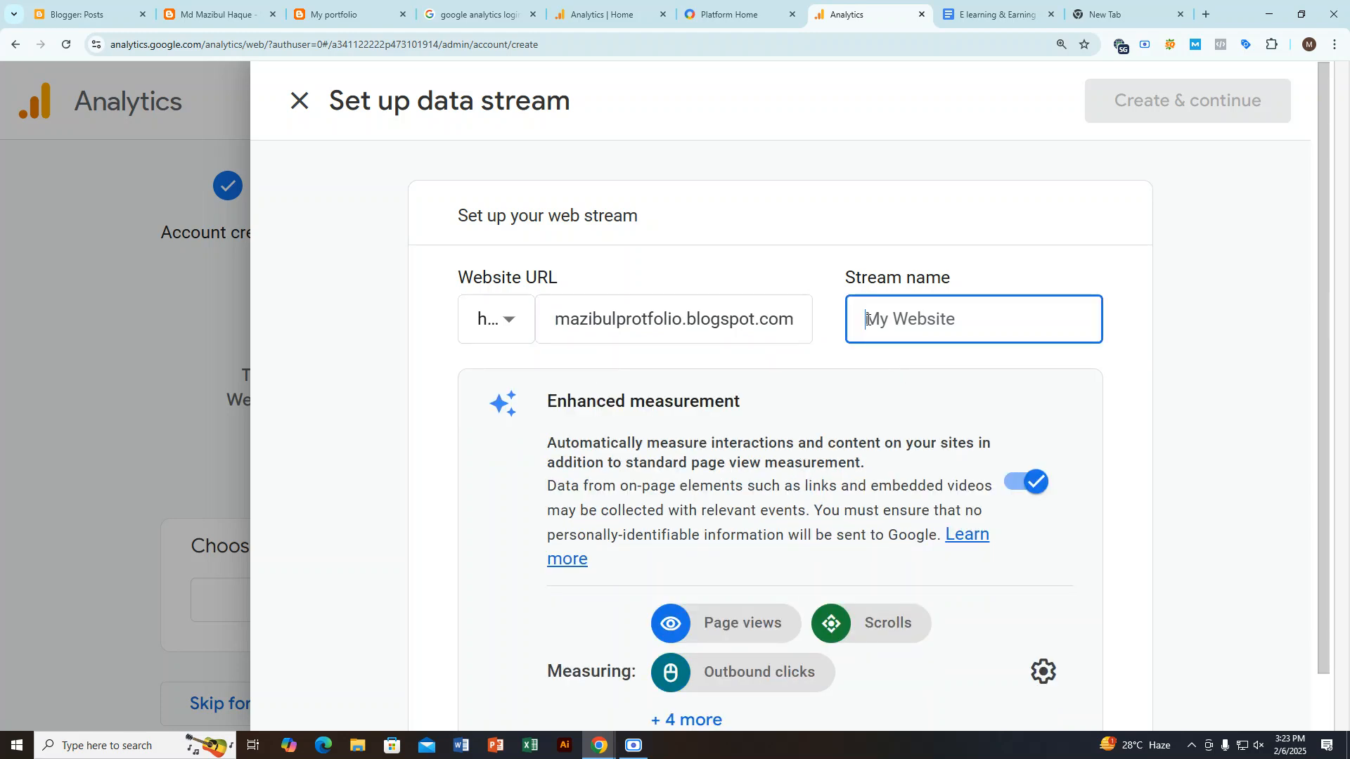
{"action": "left_click_drag", "start_coordinate": [859, 278], "coordinate": [946, 331]}
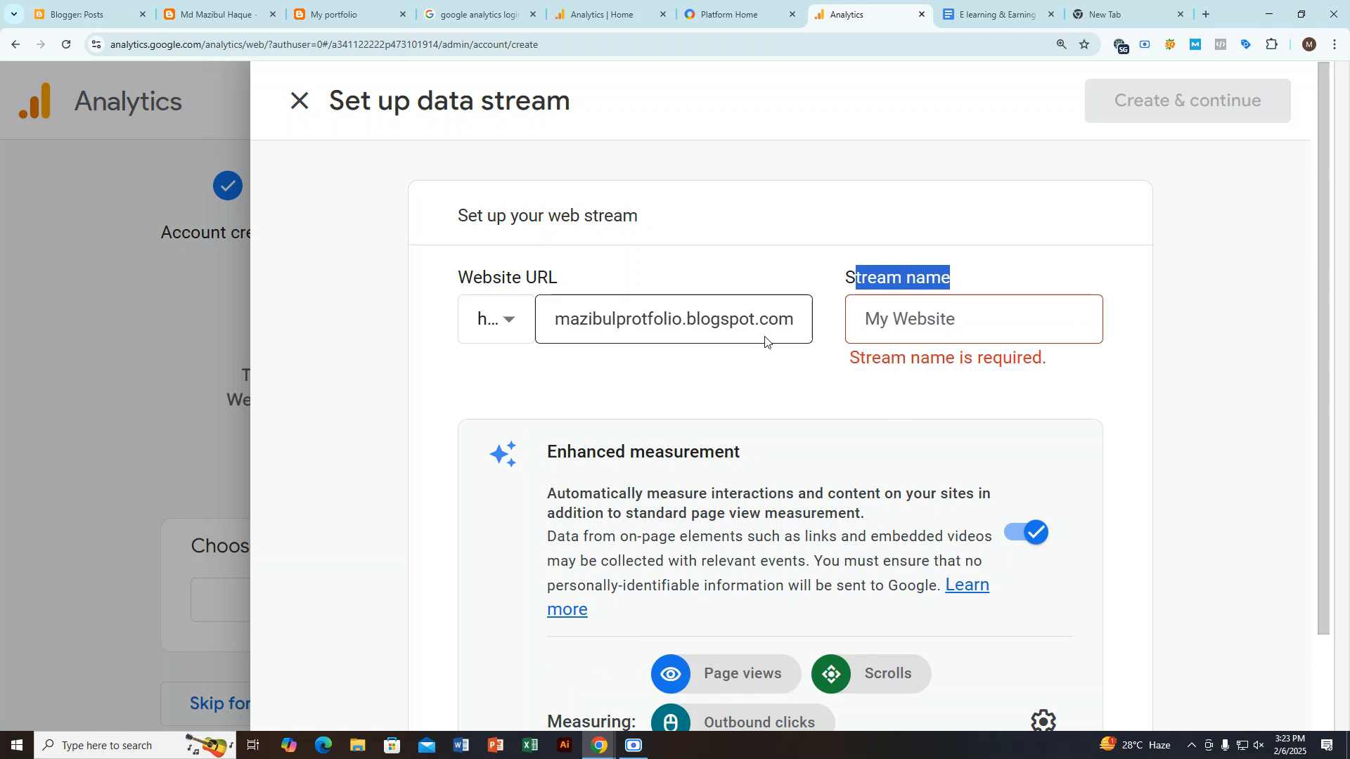
{"action": "left_click_drag", "start_coordinate": [675, 317], "coordinate": [555, 320]}
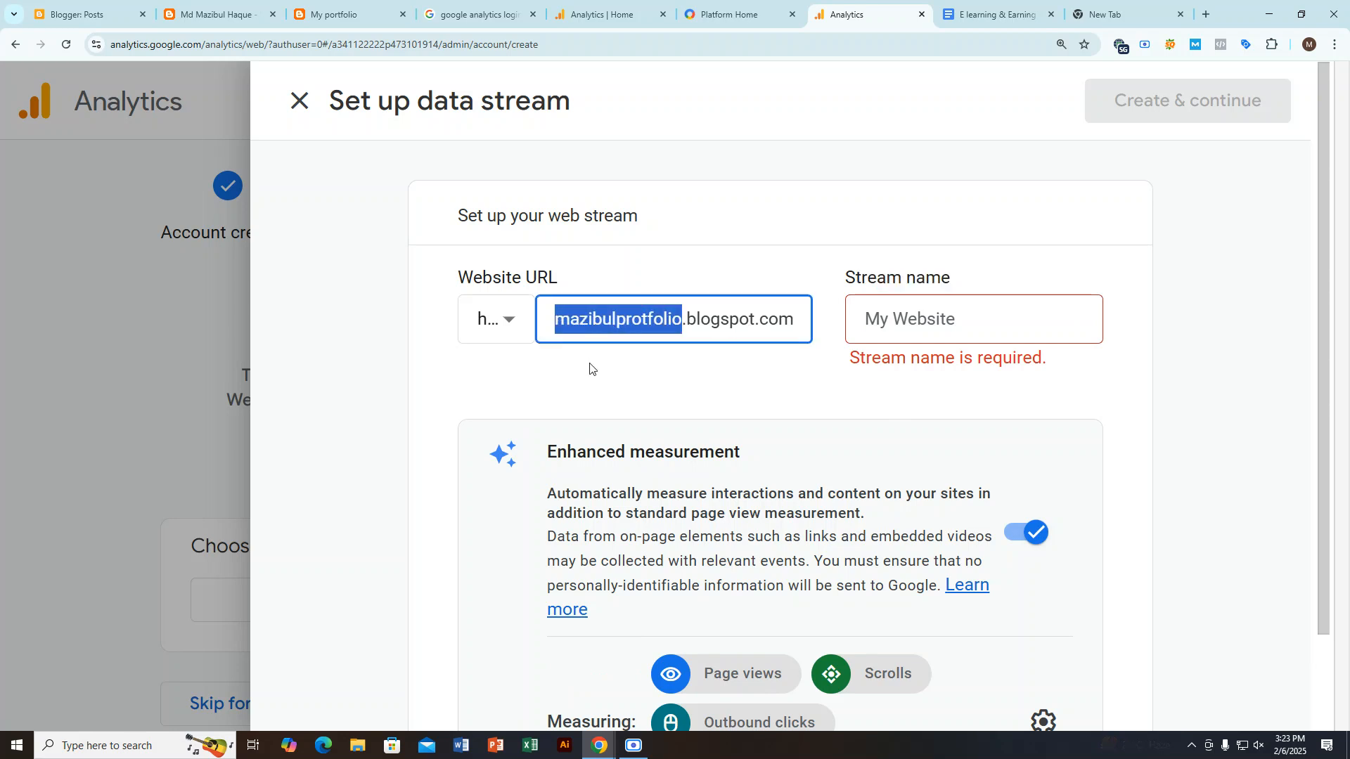
{"action": "left_click", "coordinate": [931, 333]}
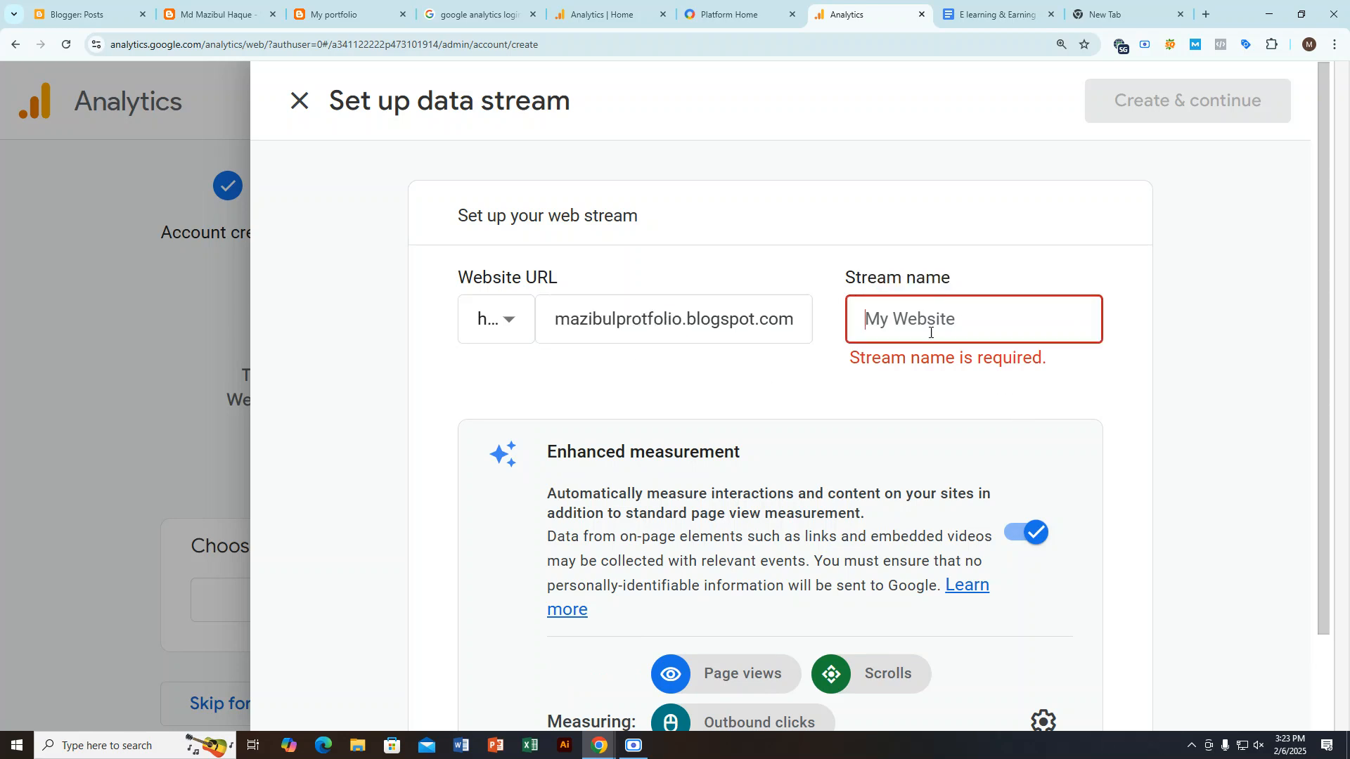
{"action": "key", "text": "ctrl+v"}
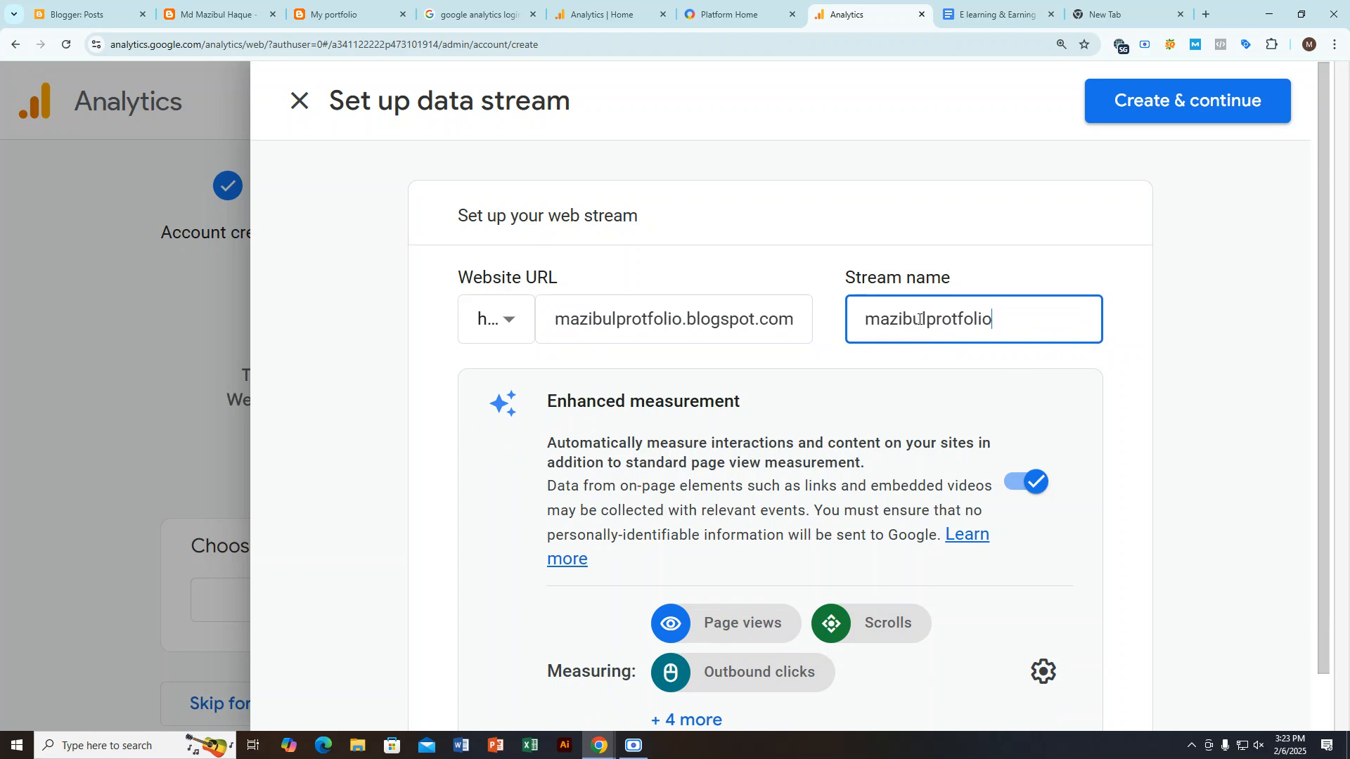
{"action": "left_click", "coordinate": [926, 321]}
{"action": "left_click", "coordinate": [956, 230]}
Step: Review the Enhanced measurement settings, create the web data stream, and continue to the Google tag setup
{"action": "scroll", "coordinate": [780, 393], "scroll_direction": "down", "scroll_amount": 1}
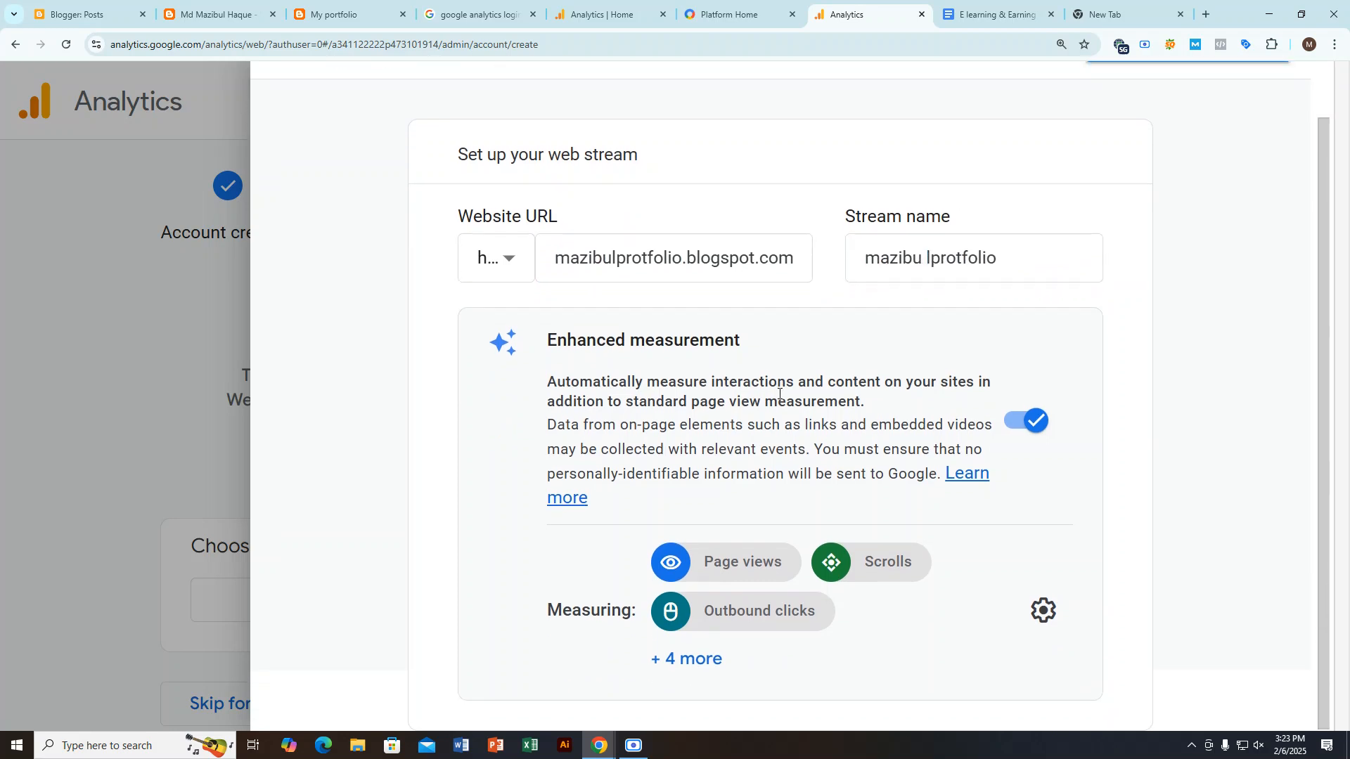
{"action": "key", "text": "ctrl+minus"}
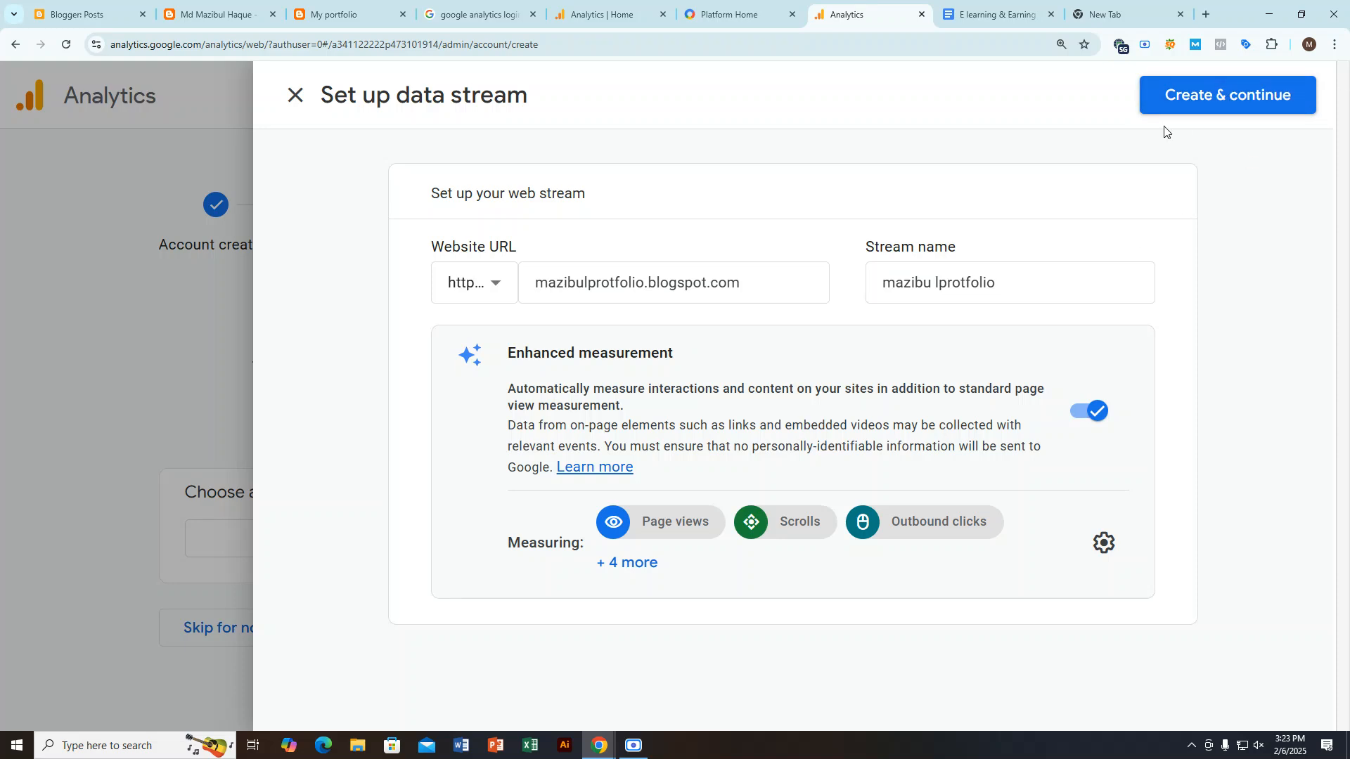
{"action": "left_click", "coordinate": [1184, 102]}
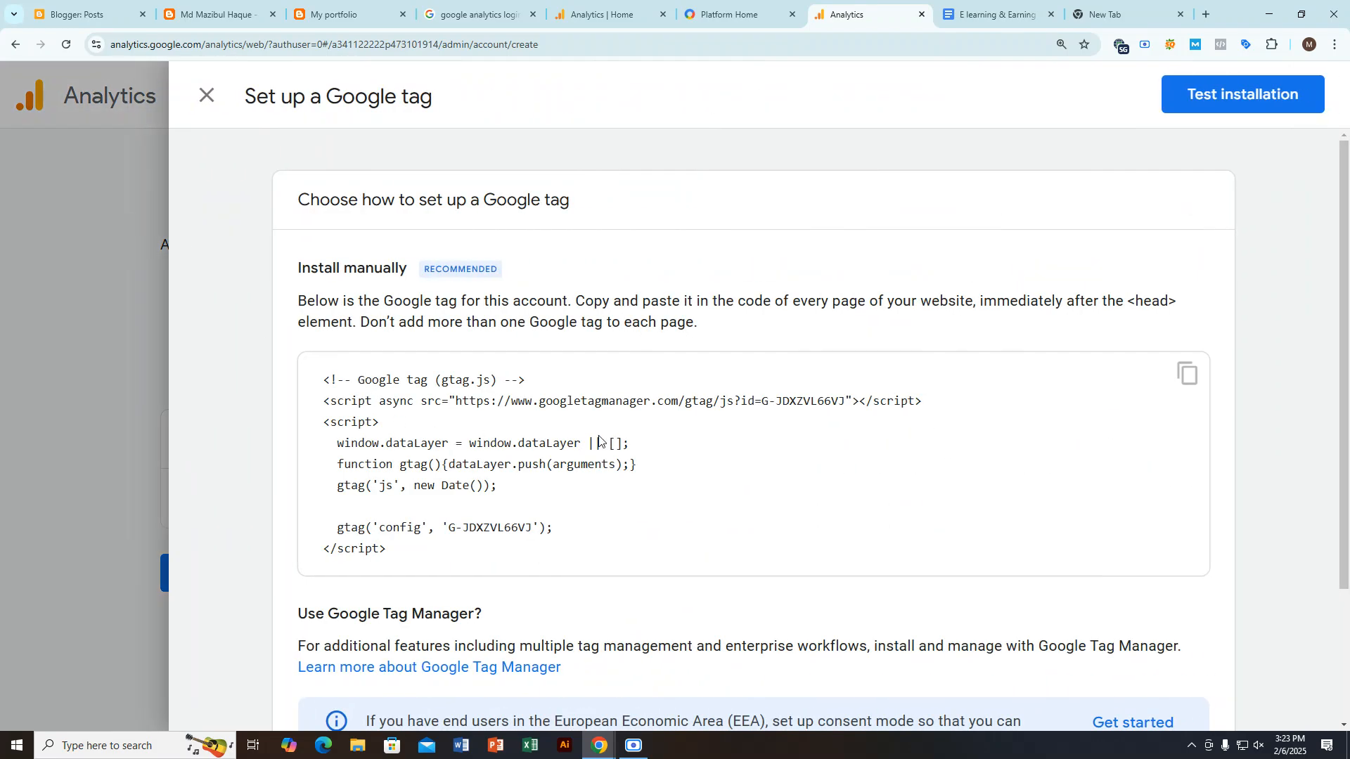
Step: Examine the Google tag setup options, highlighting Install manually and looking over the tag code and Google Tag Manager section
{"action": "scroll", "coordinate": [628, 454], "scroll_direction": "down", "scroll_amount": 2}
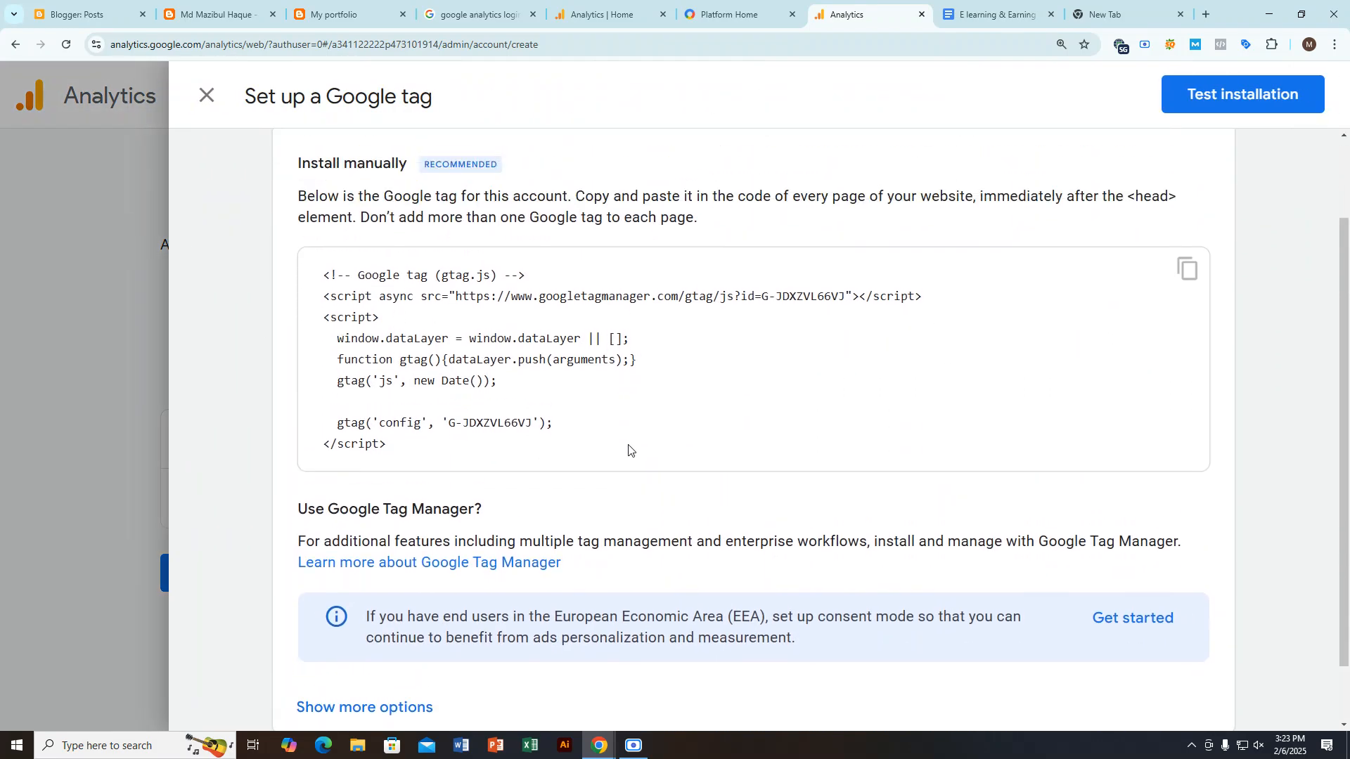
{"action": "scroll", "coordinate": [629, 450], "scroll_direction": "up", "scroll_amount": 2}
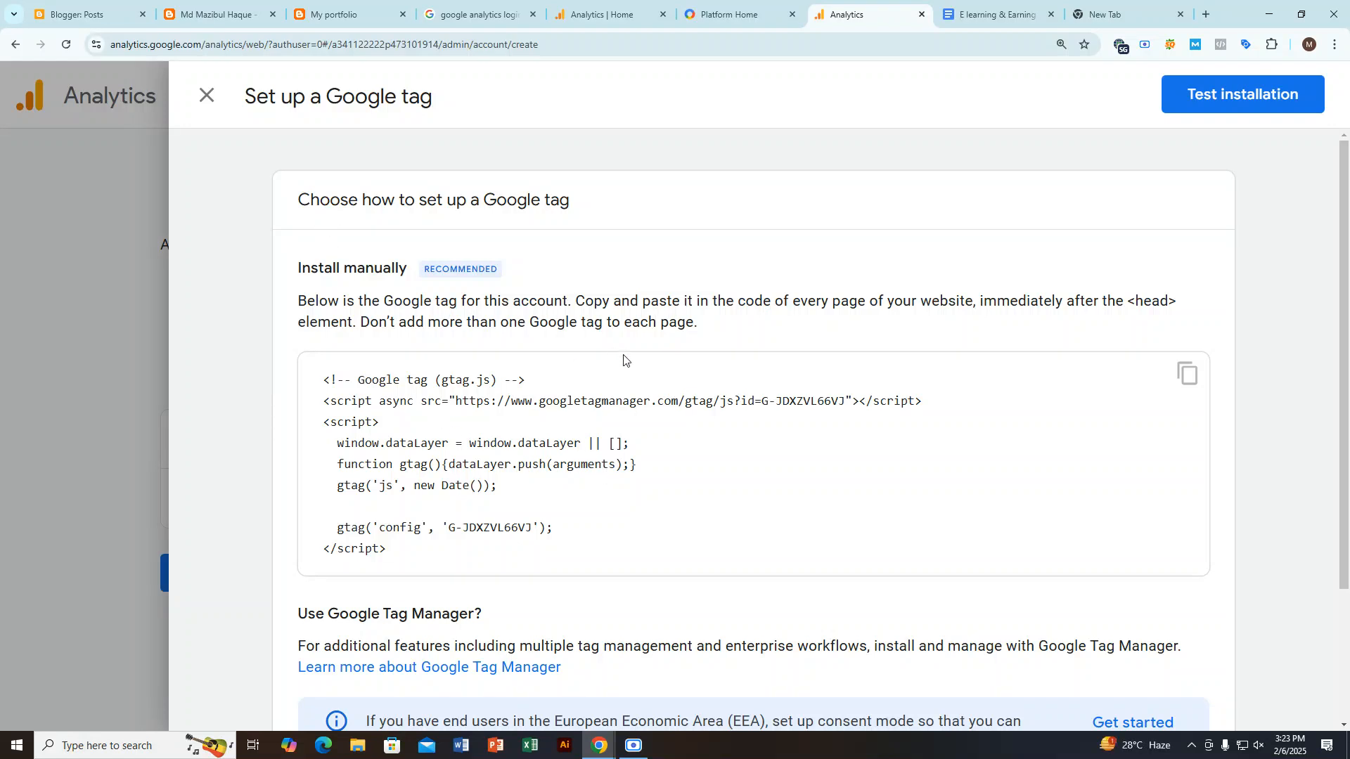
{"action": "left_click_drag", "start_coordinate": [299, 270], "coordinate": [407, 277]}
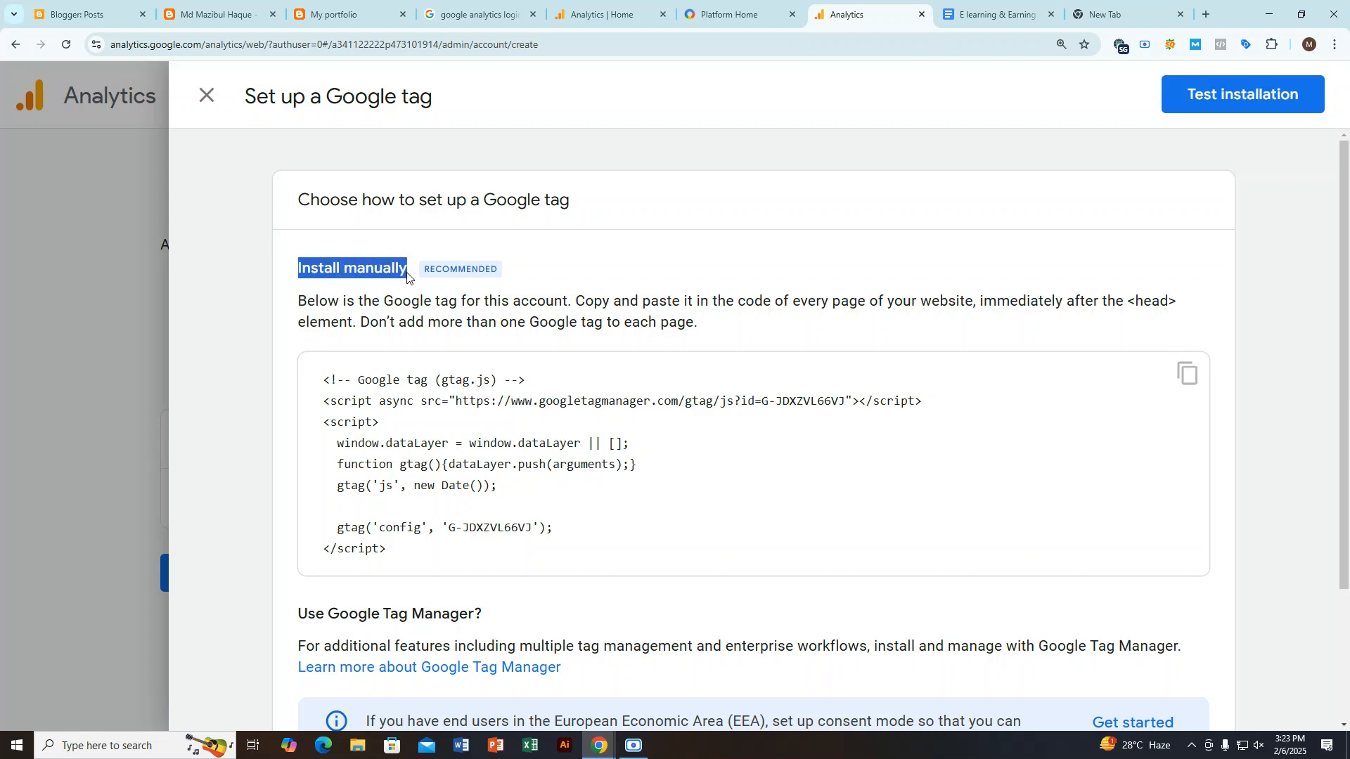
{"action": "scroll", "coordinate": [656, 404], "scroll_direction": "down", "scroll_amount": 3}
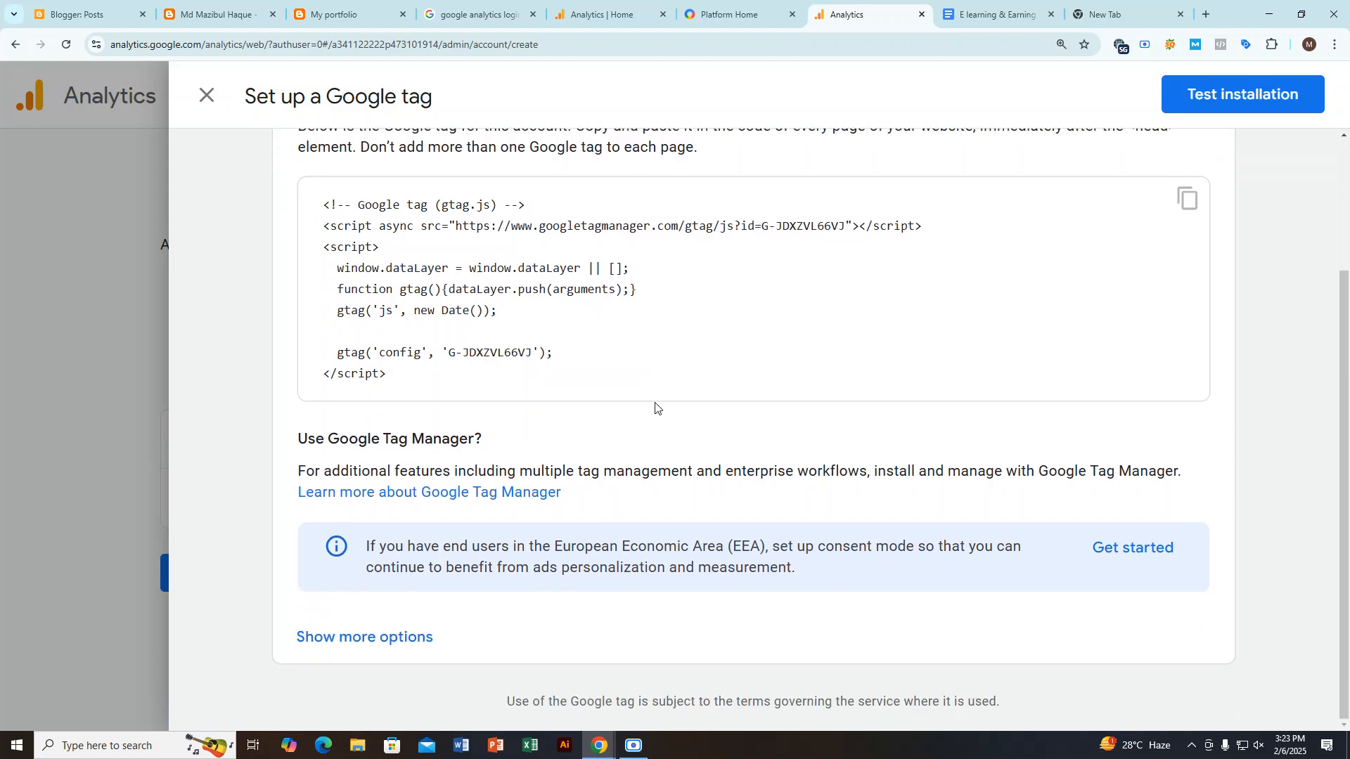
{"action": "scroll", "coordinate": [782, 448], "scroll_direction": "up", "scroll_amount": 3}
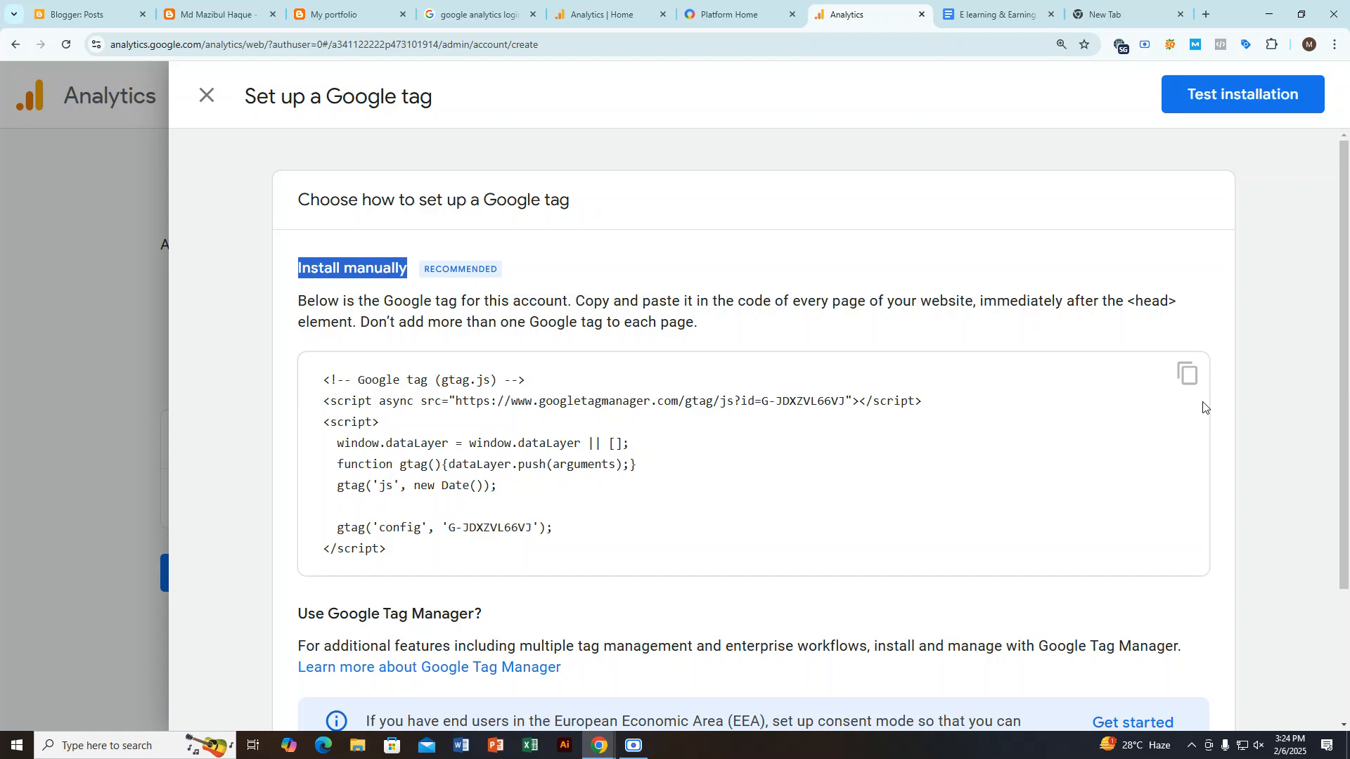
Step: Copy the Google tag code, and pick out <head> in the manual installation instruction for use as a search term
{"action": "left_click", "coordinate": [1187, 377]}
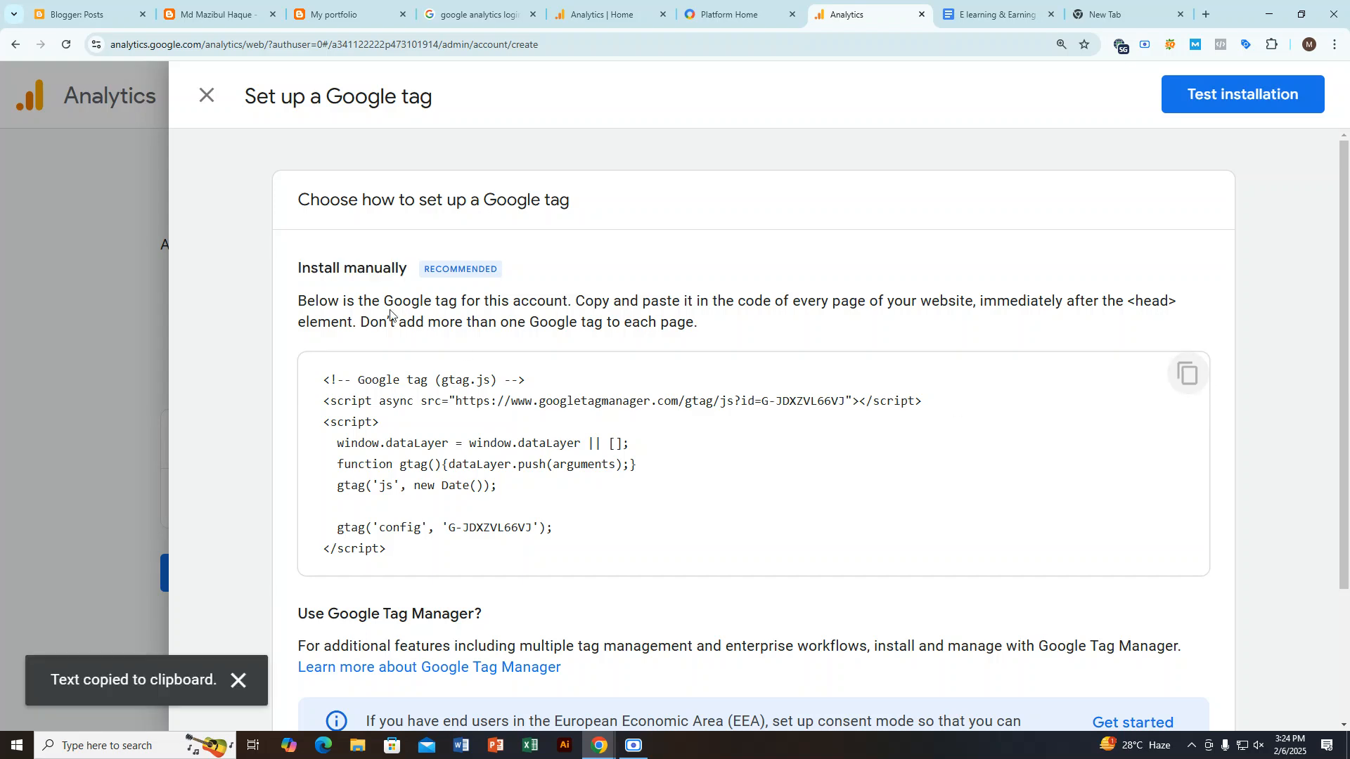
{"action": "left_click_drag", "start_coordinate": [302, 298], "coordinate": [387, 303]}
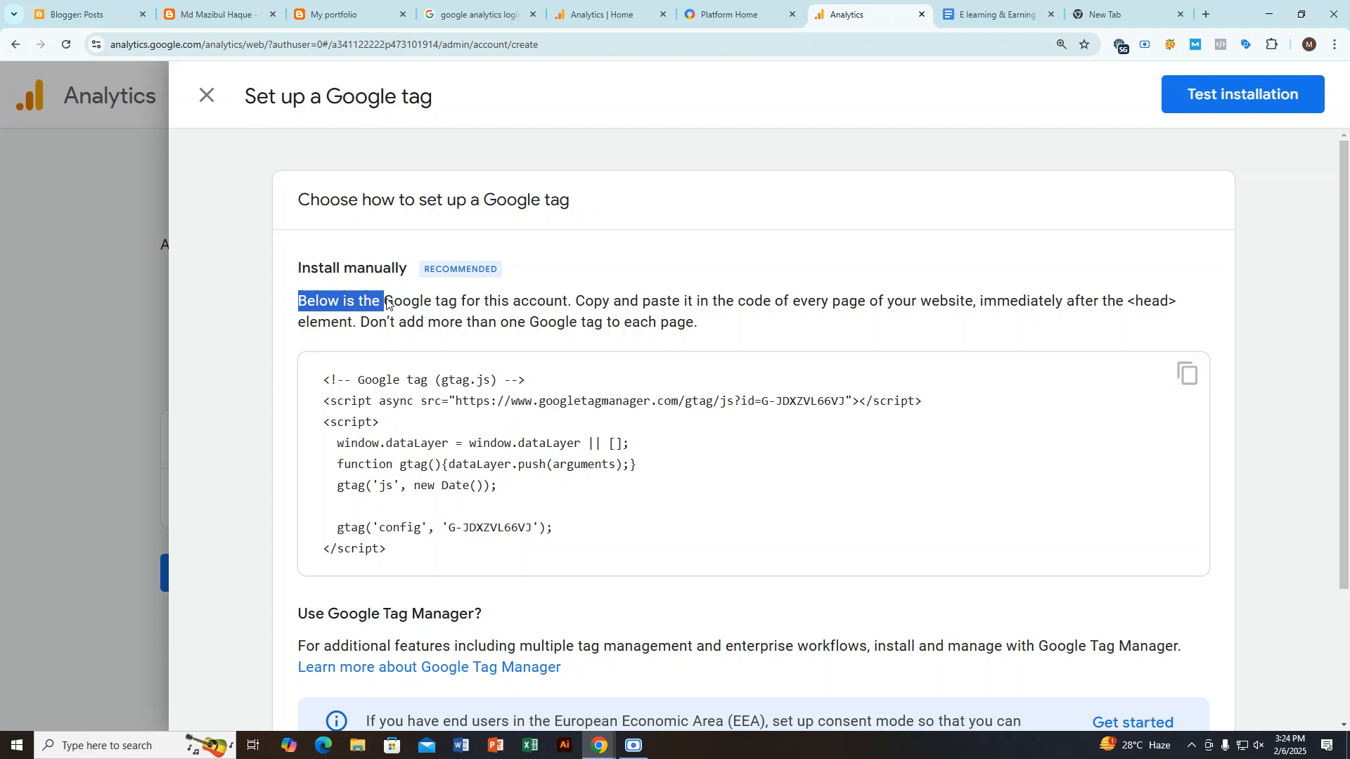
{"action": "left_click_drag", "start_coordinate": [387, 302], "coordinate": [1131, 307]}
{"action": "left_click", "coordinate": [1066, 320]}
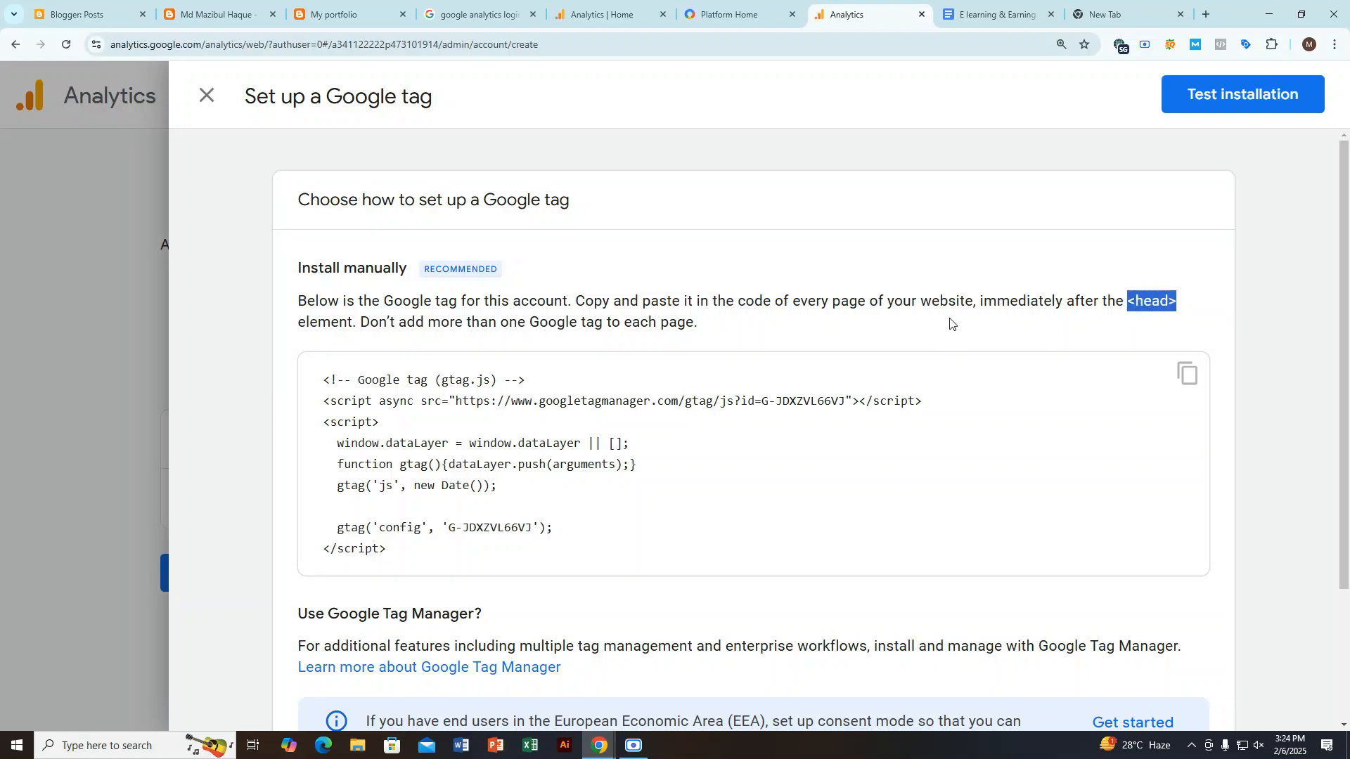
Step: Switch to the blog's Blogger dashboard and open the current theme's HTML for editing
{"action": "left_click", "coordinate": [228, 15]}
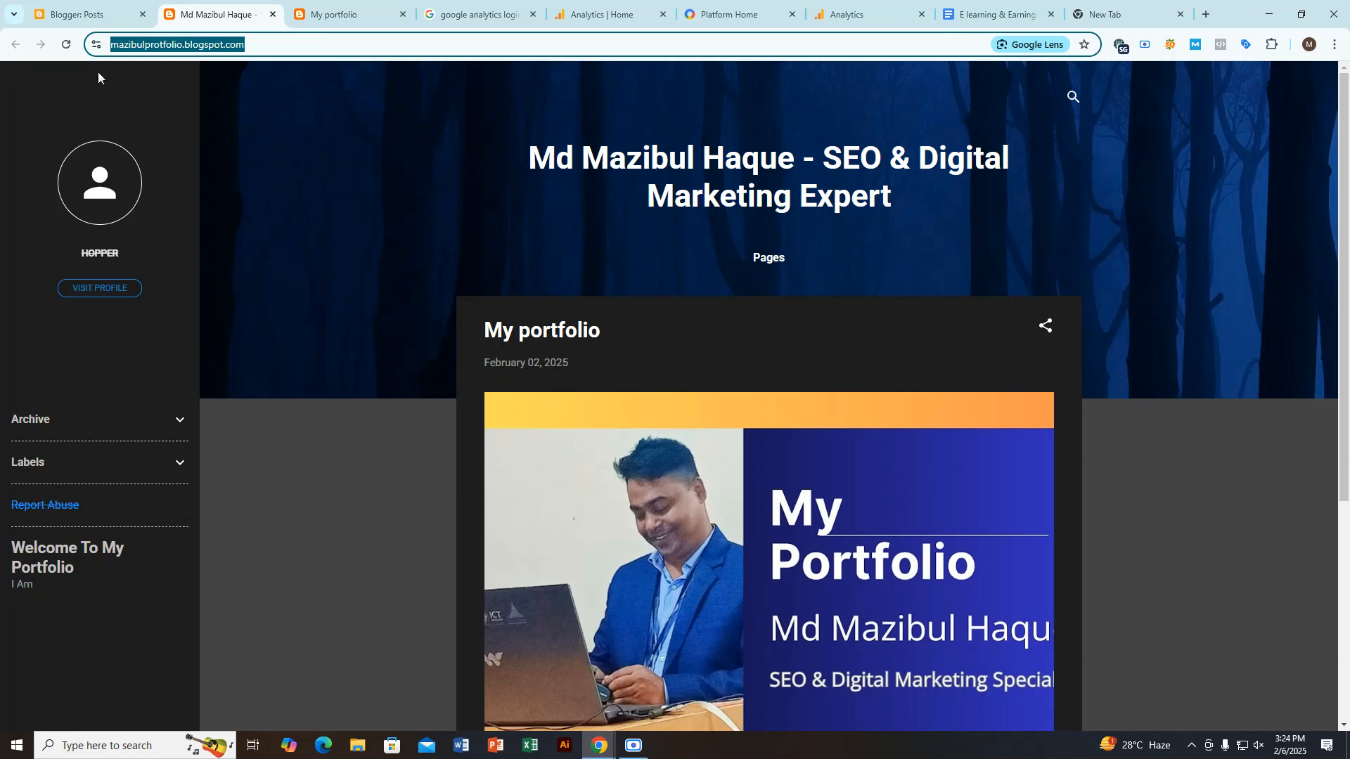
{"action": "left_click", "coordinate": [91, 10]}
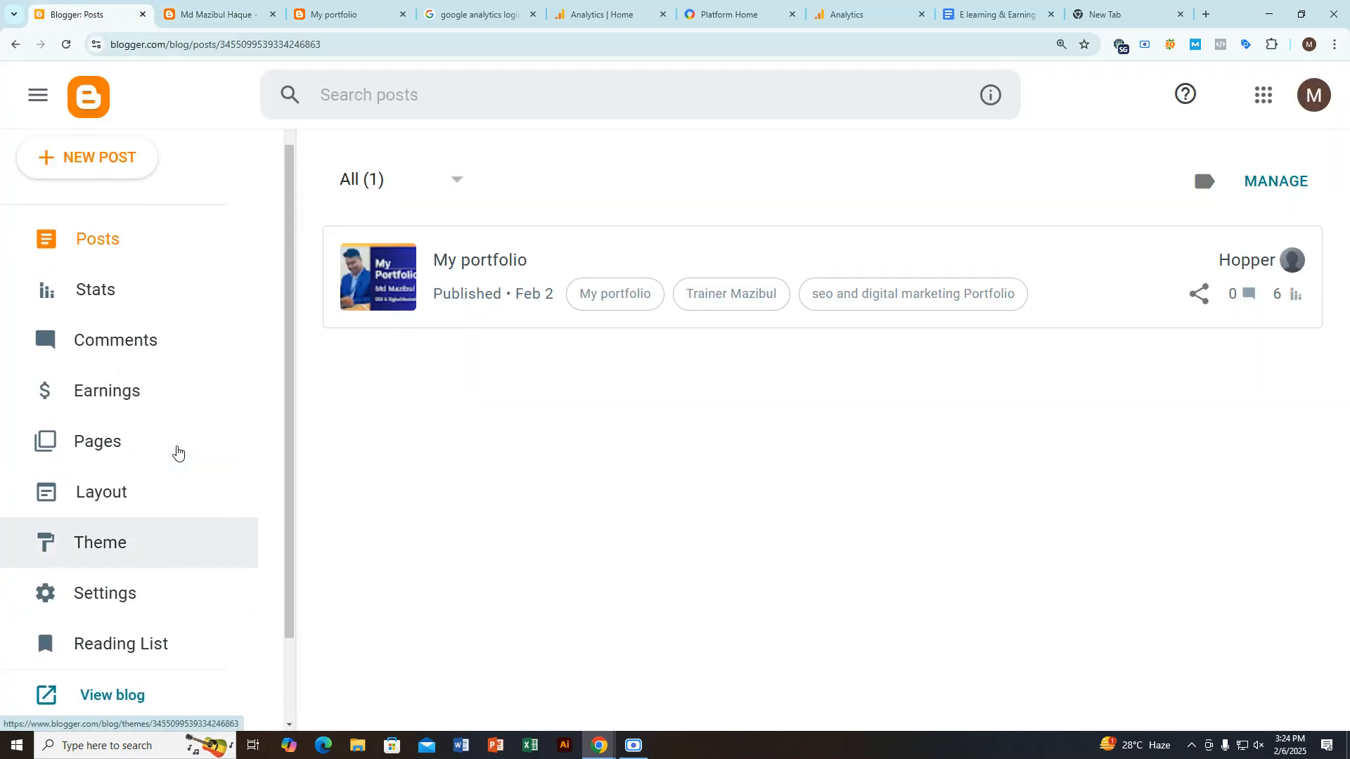
{"action": "scroll", "coordinate": [176, 464], "scroll_direction": "up", "scroll_amount": 1}
{"action": "left_click", "coordinate": [154, 583]}
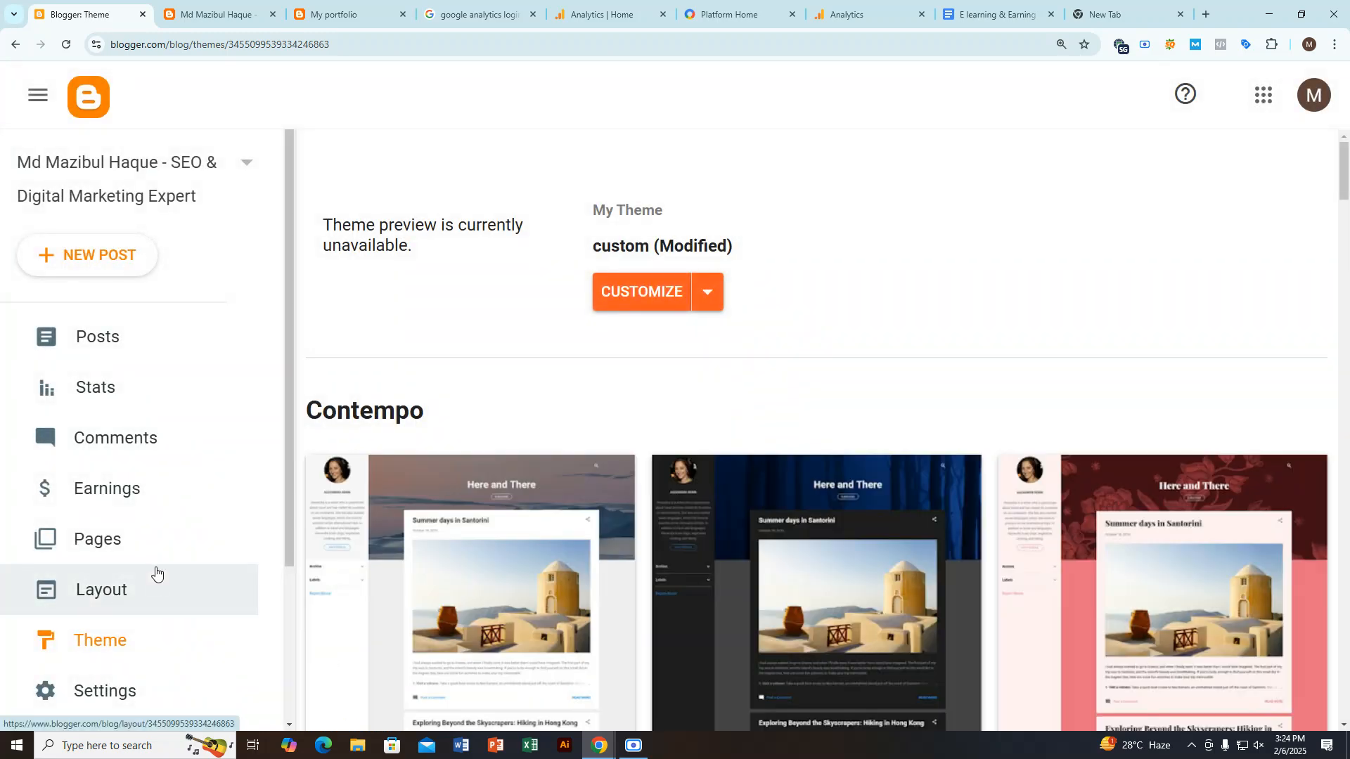
{"action": "left_click", "coordinate": [712, 301]}
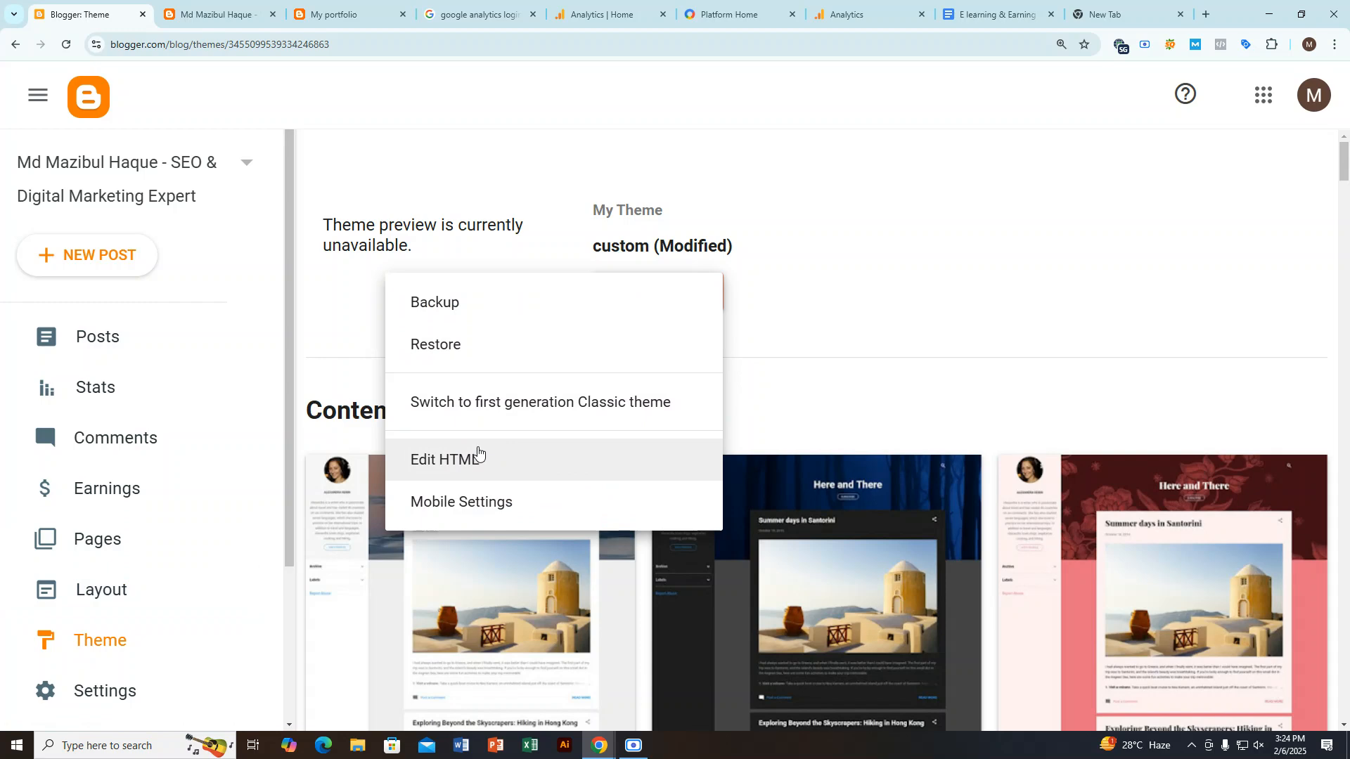
{"action": "left_click", "coordinate": [478, 457]}
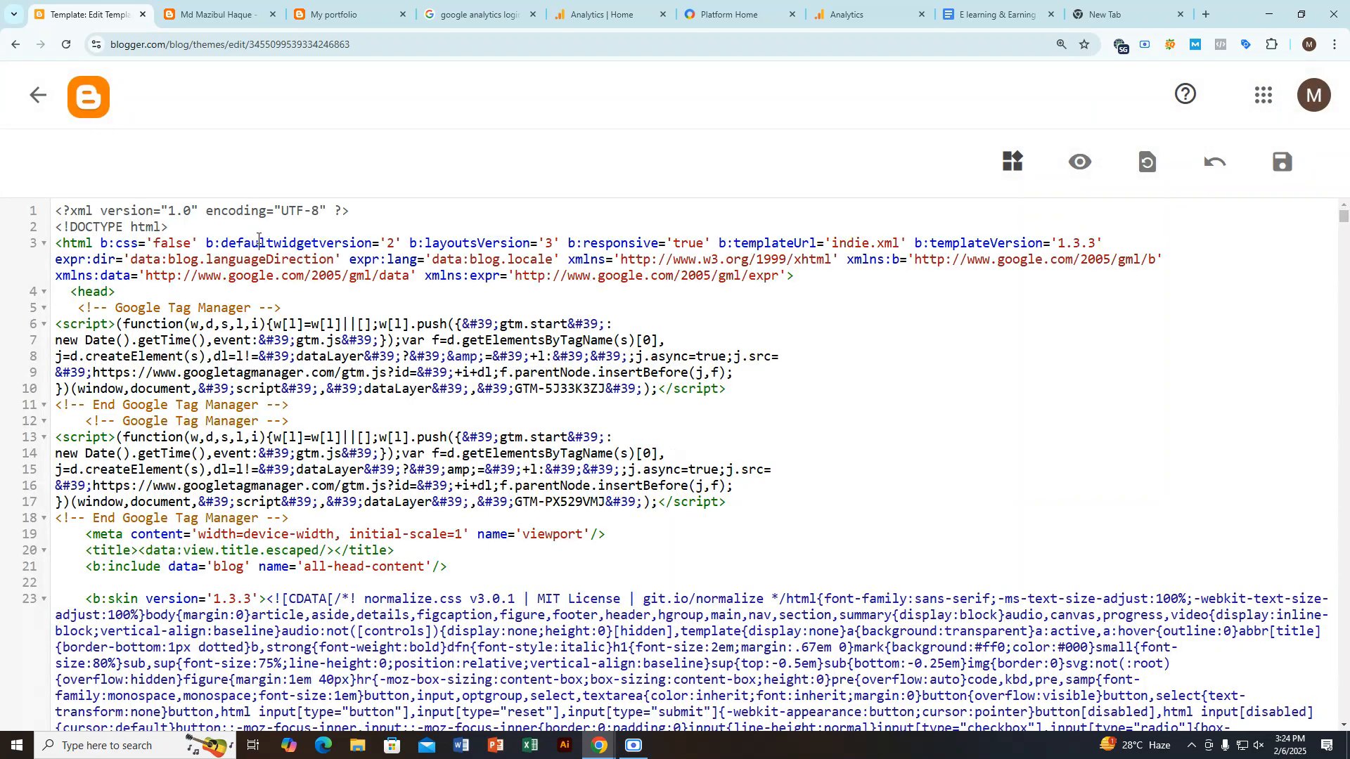
Step: Search the theme HTML for <head> and insert an empty line directly after that tag
{"action": "key", "text": "ctrl+f"}
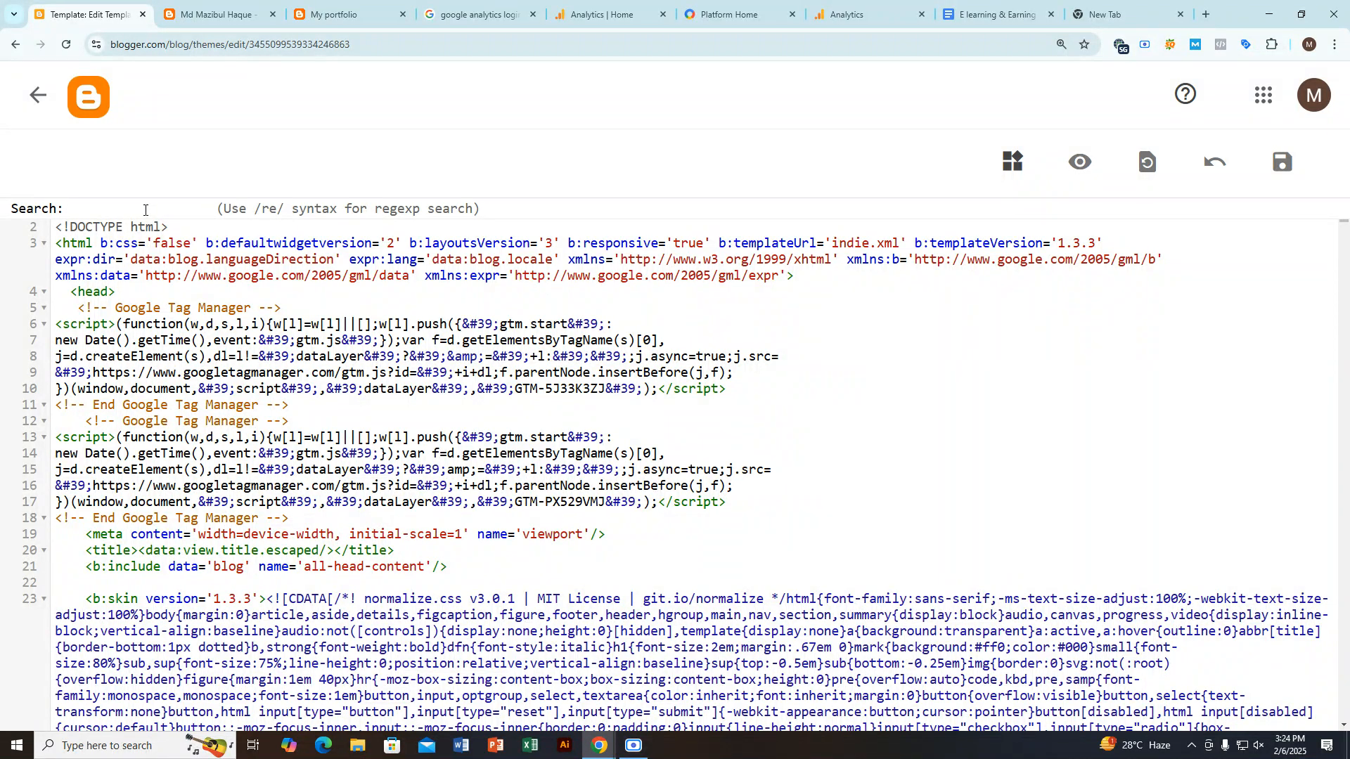
{"action": "left_click", "coordinate": [145, 210]}
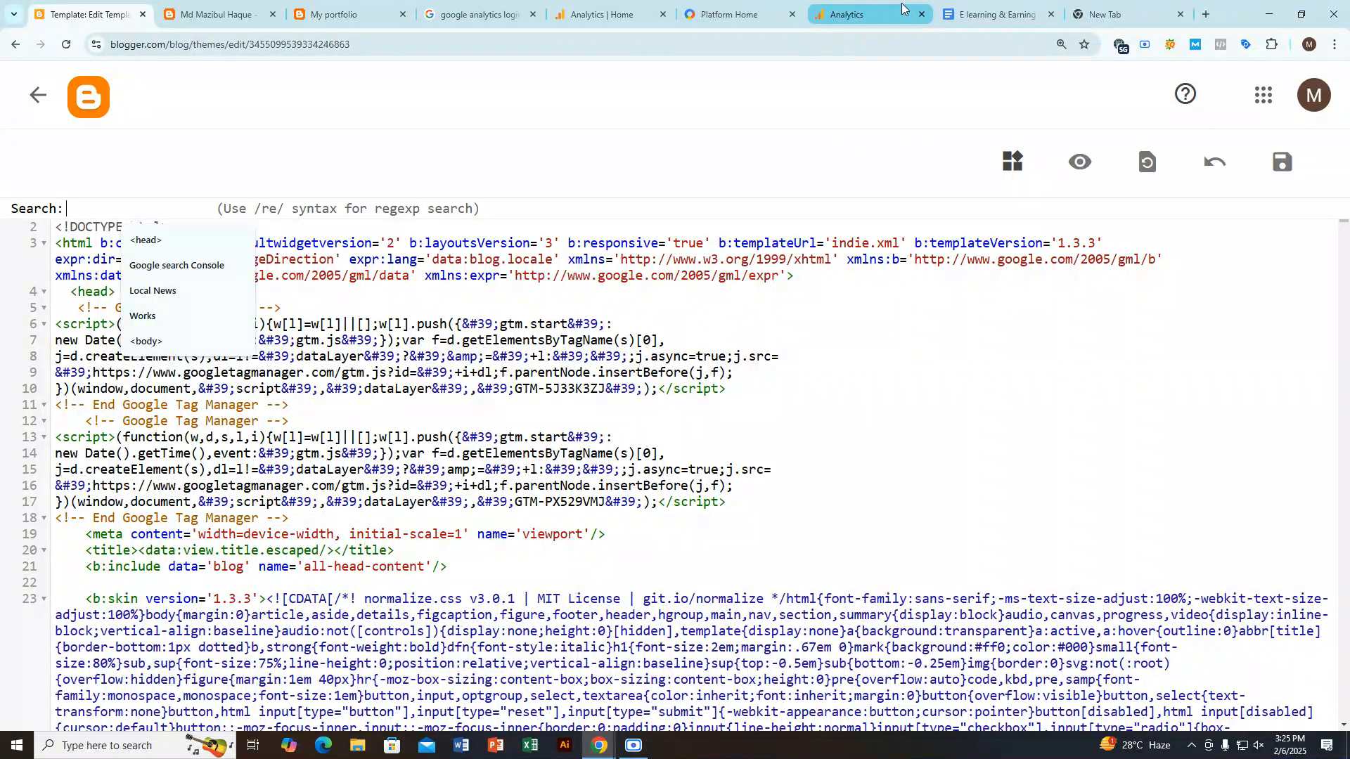
{"action": "type", "text": "<head>"}
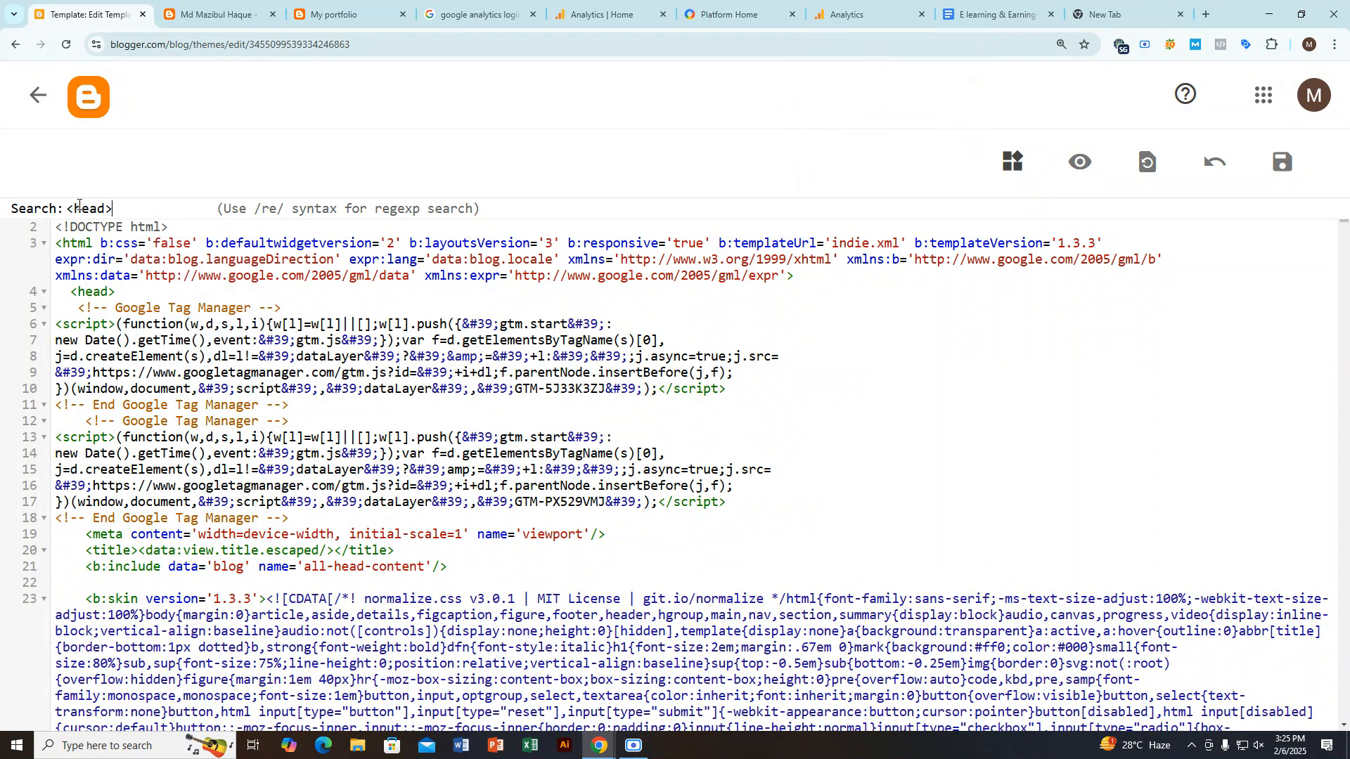
{"action": "key", "text": "Return"}
{"action": "left_click", "coordinate": [127, 293]}
{"action": "key", "text": "Return"}
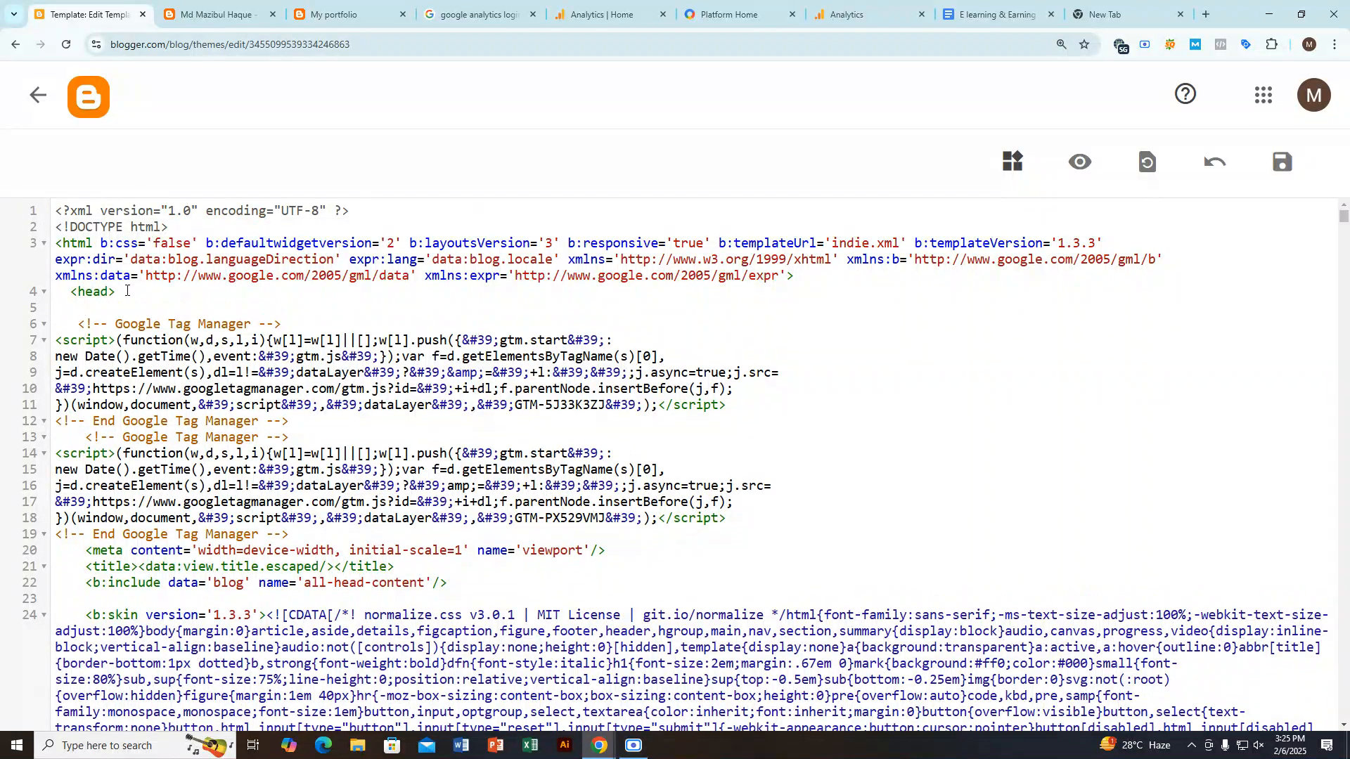
Step: Copy the Google tag code from Analytics again, paste it directly below <head> in the Blogger theme HTML, and save the theme
{"action": "left_click", "coordinate": [878, 5]}
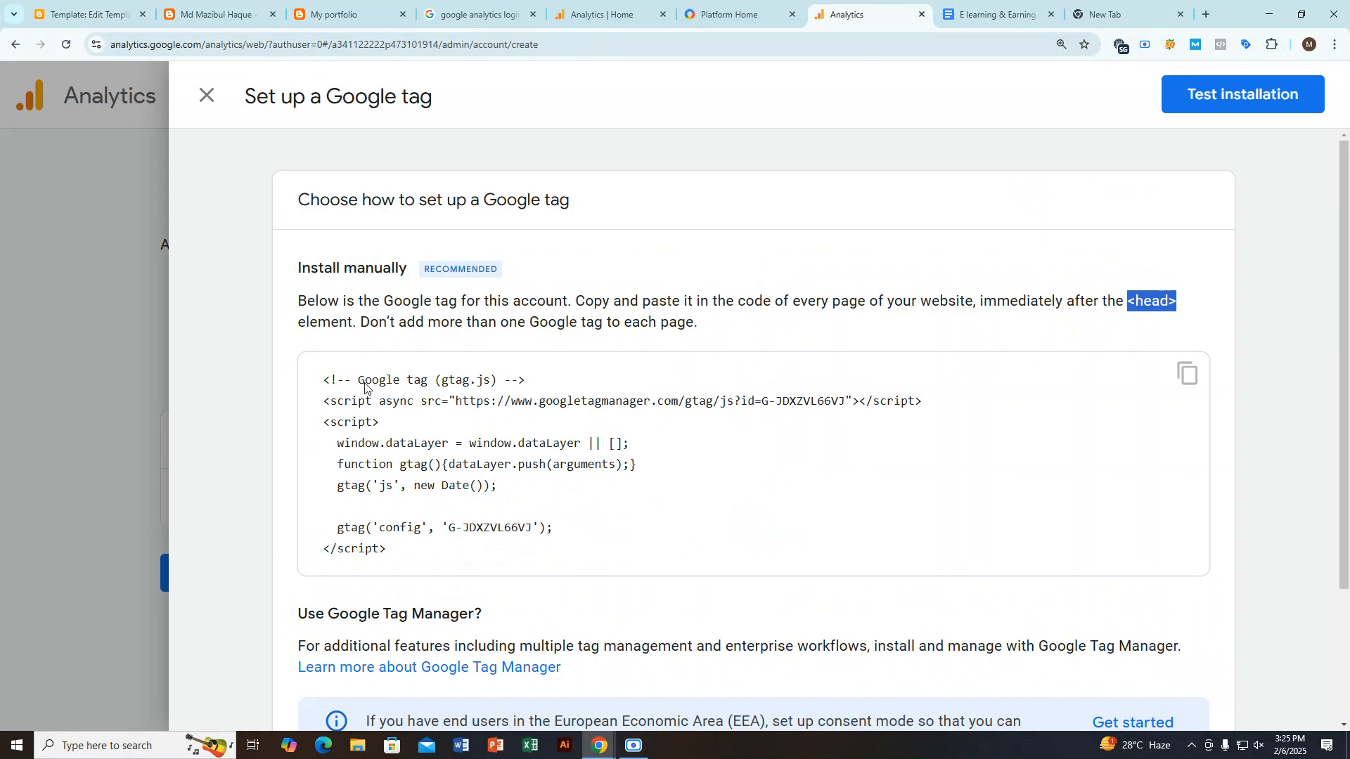
{"action": "left_click", "coordinate": [1189, 374]}
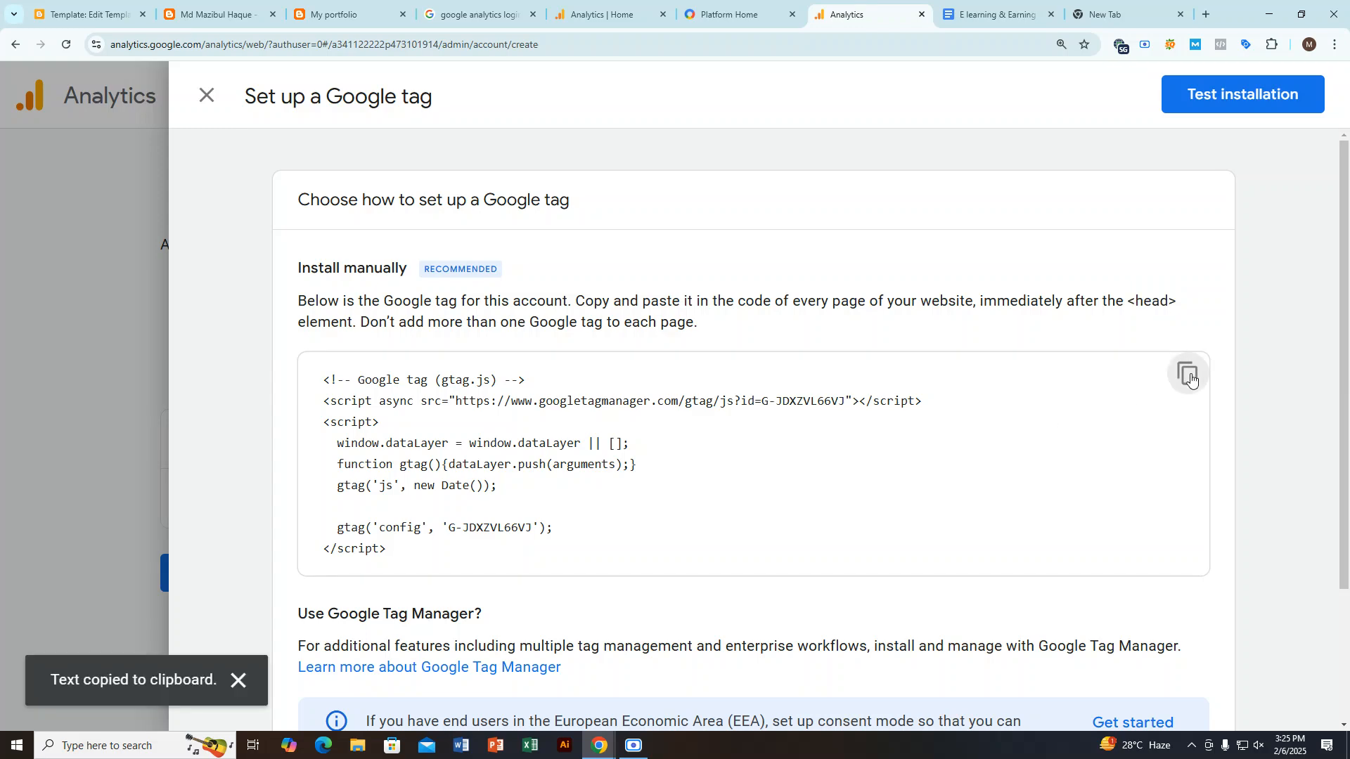
{"action": "left_click", "coordinate": [698, 8]}
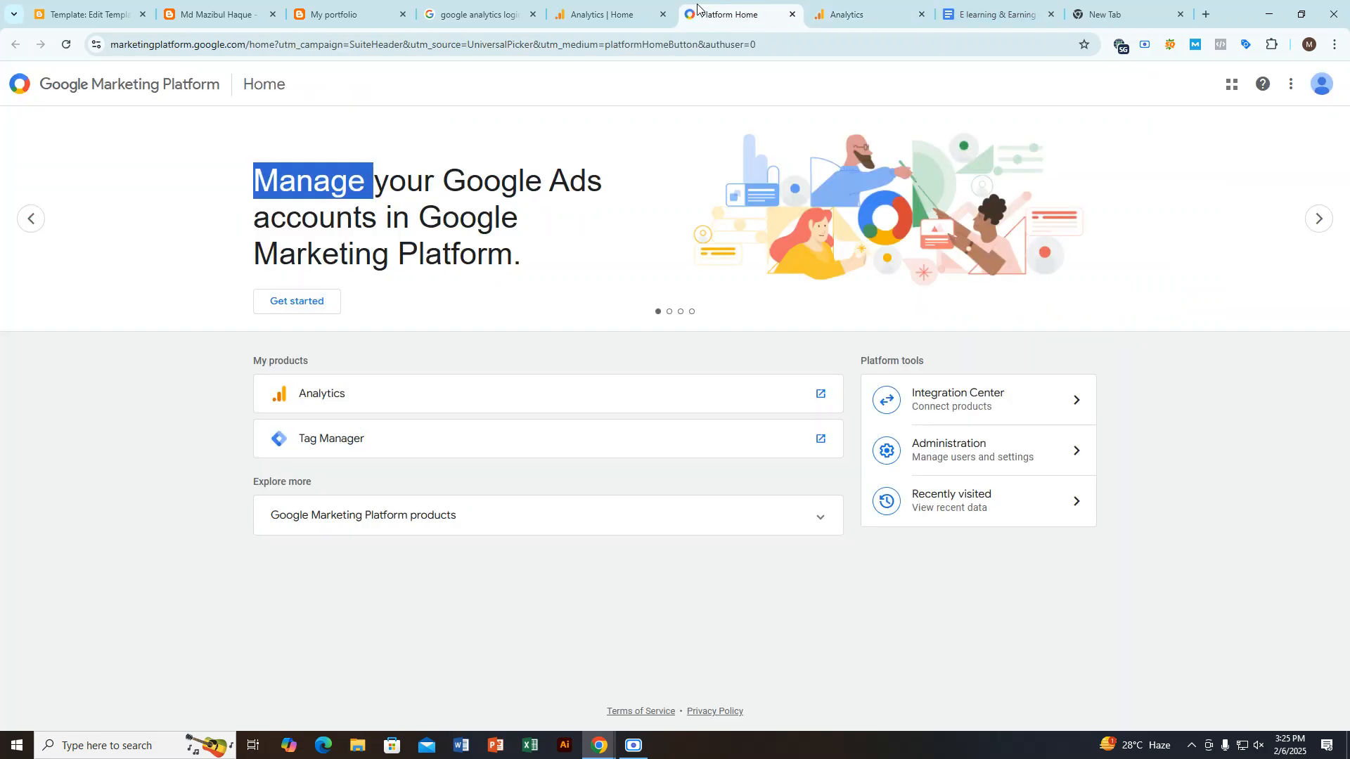
{"action": "left_click", "coordinate": [224, 13]}
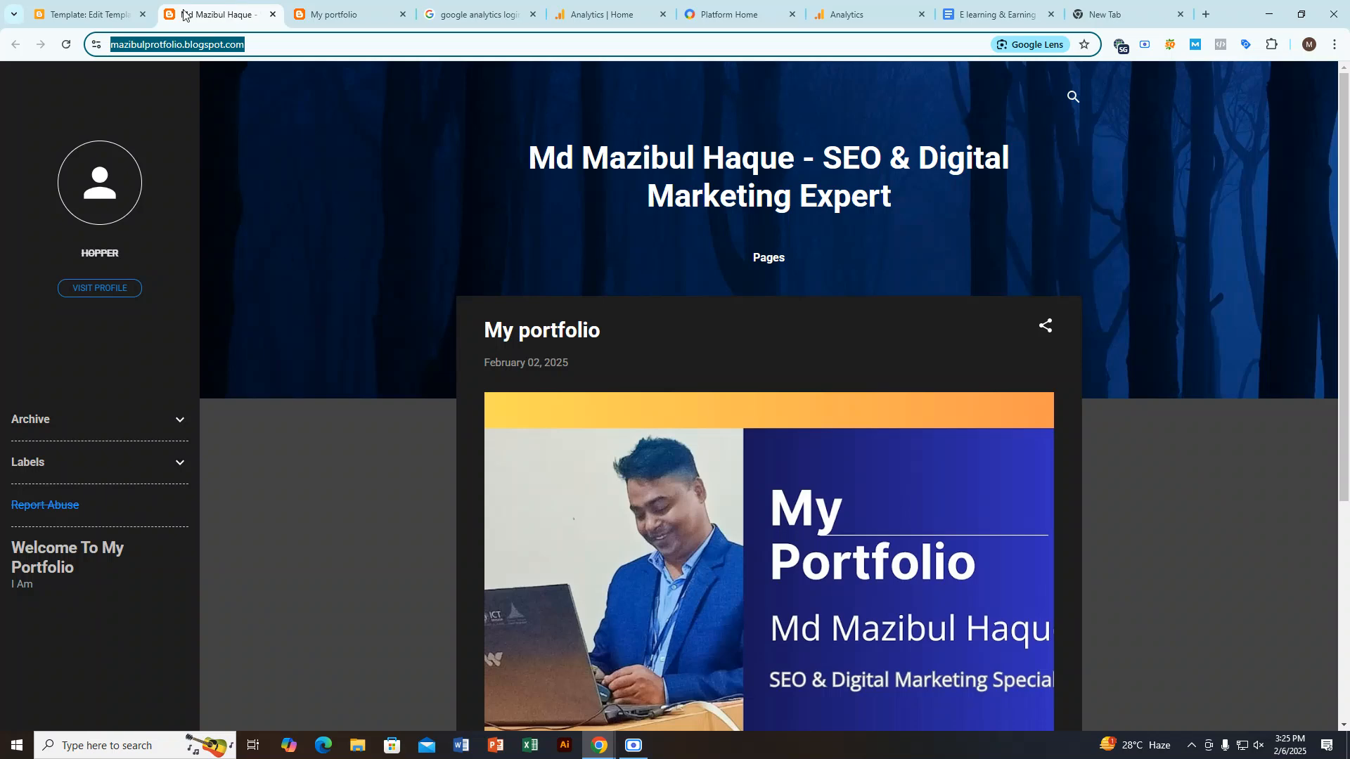
{"action": "left_click", "coordinate": [37, 7]}
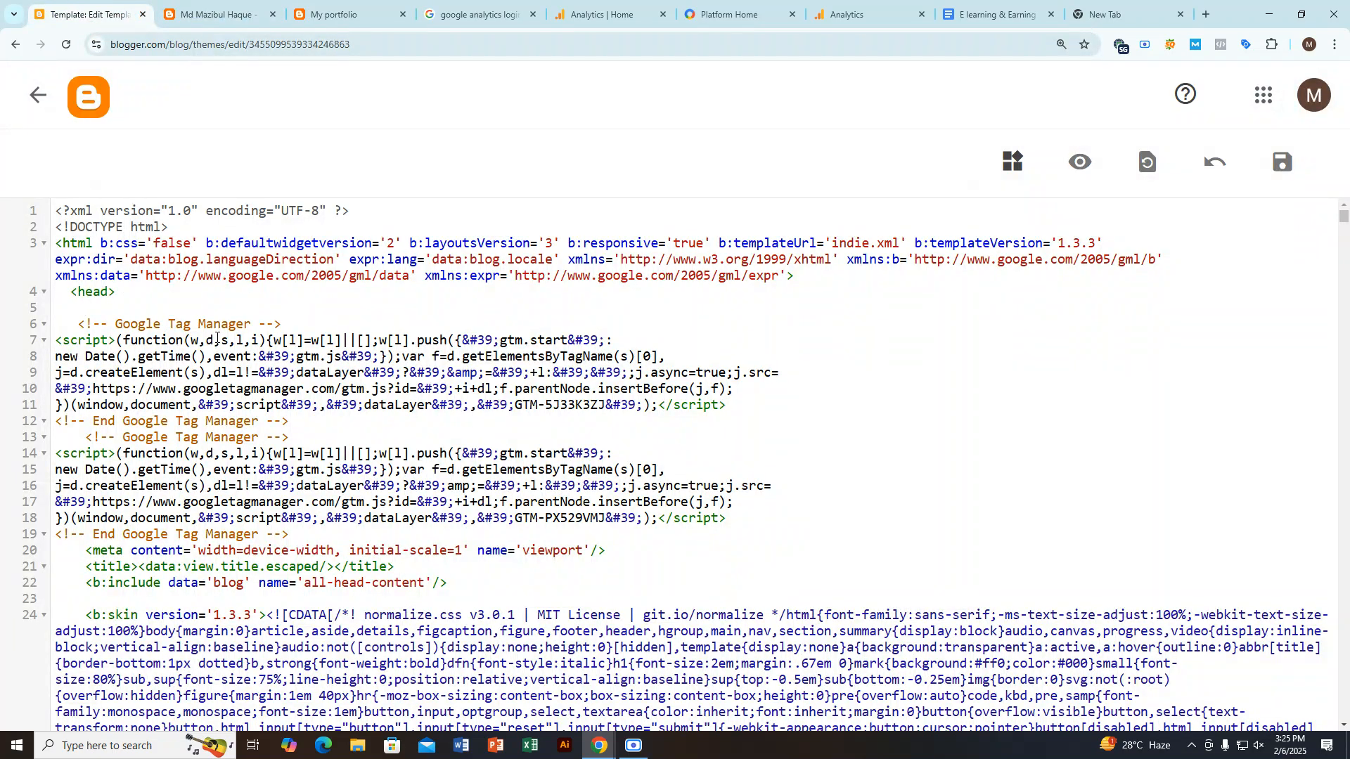
{"action": "key", "text": "ctrl+v"}
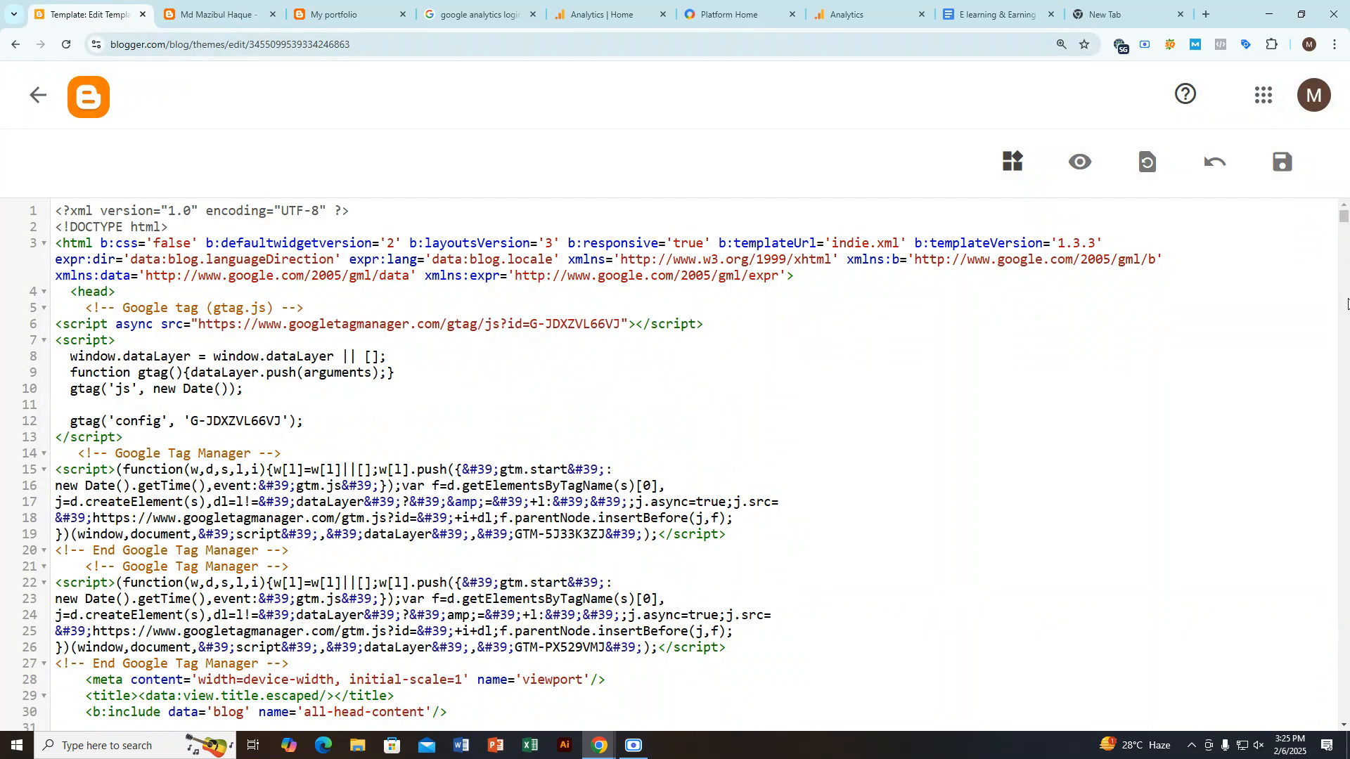
{"action": "left_click", "coordinate": [1283, 163]}
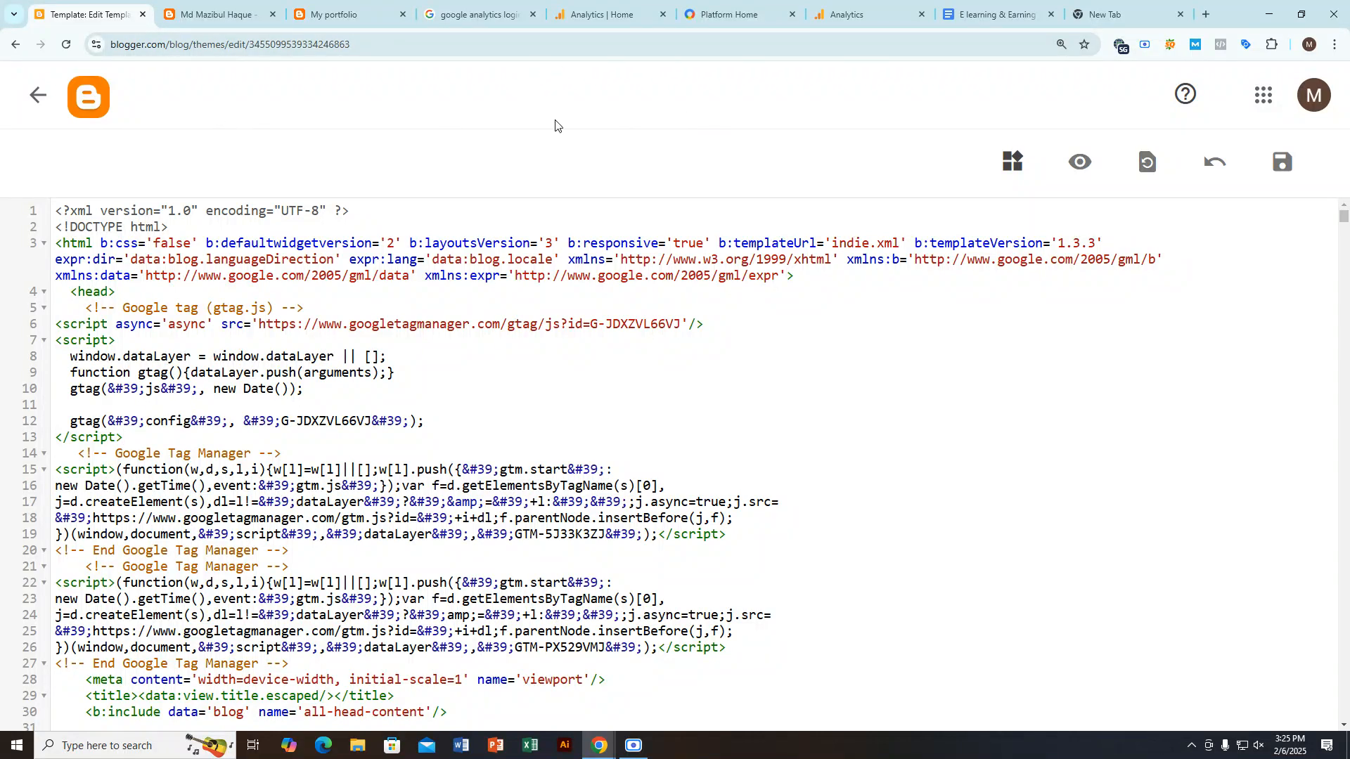
{"action": "left_click", "coordinate": [648, 751]}
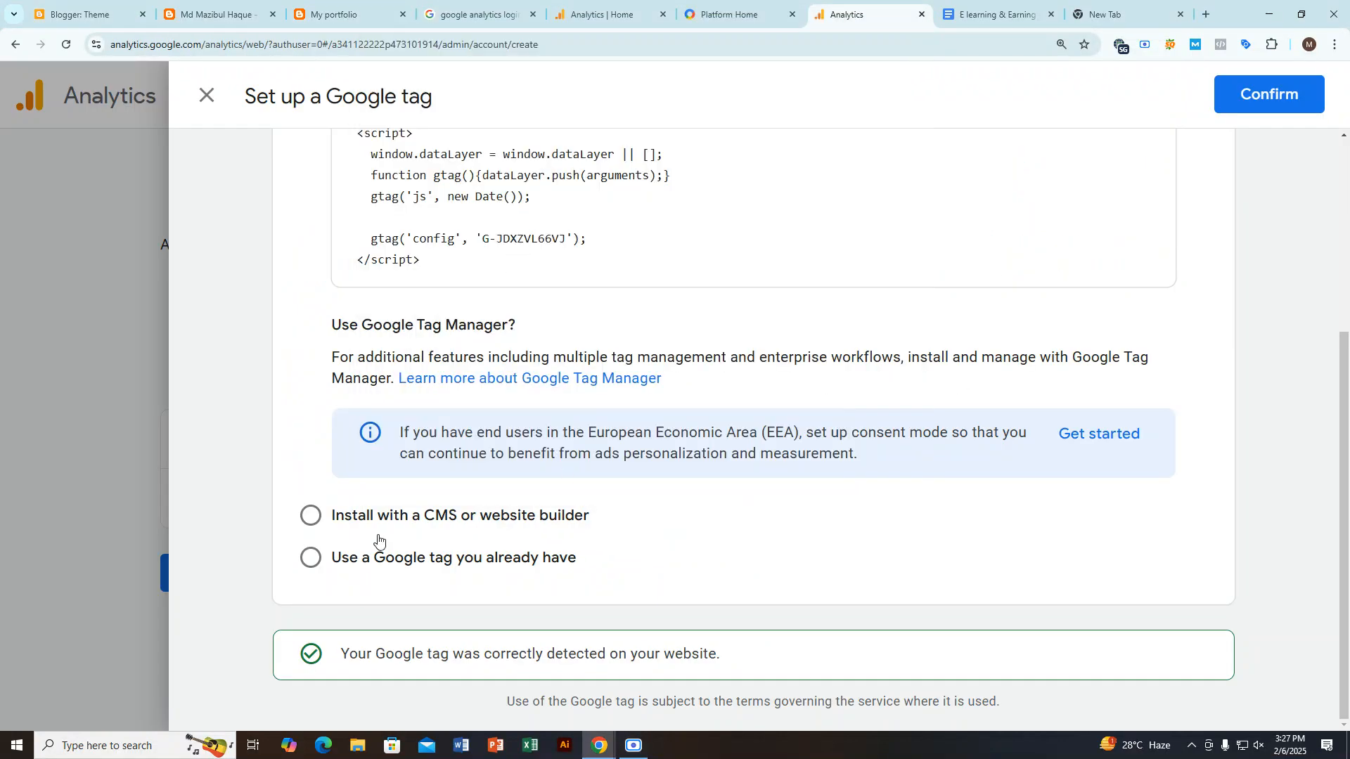
{"action": "scroll", "coordinate": [378, 540], "scroll_direction": "up", "scroll_amount": 4}
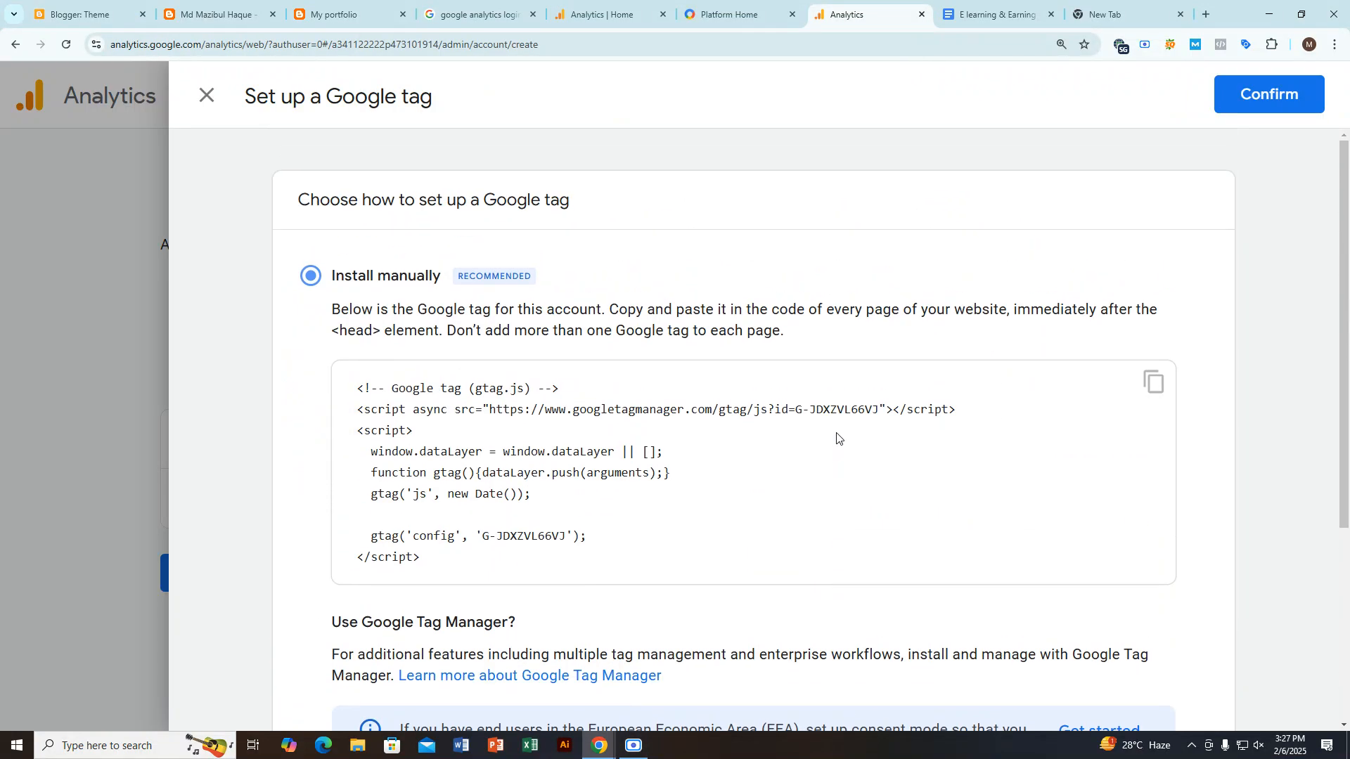
Step: Confirm the manual Google tag installation in Analytics and copy the Measurement ID from the web stream details
{"action": "left_click", "coordinate": [1269, 95]}
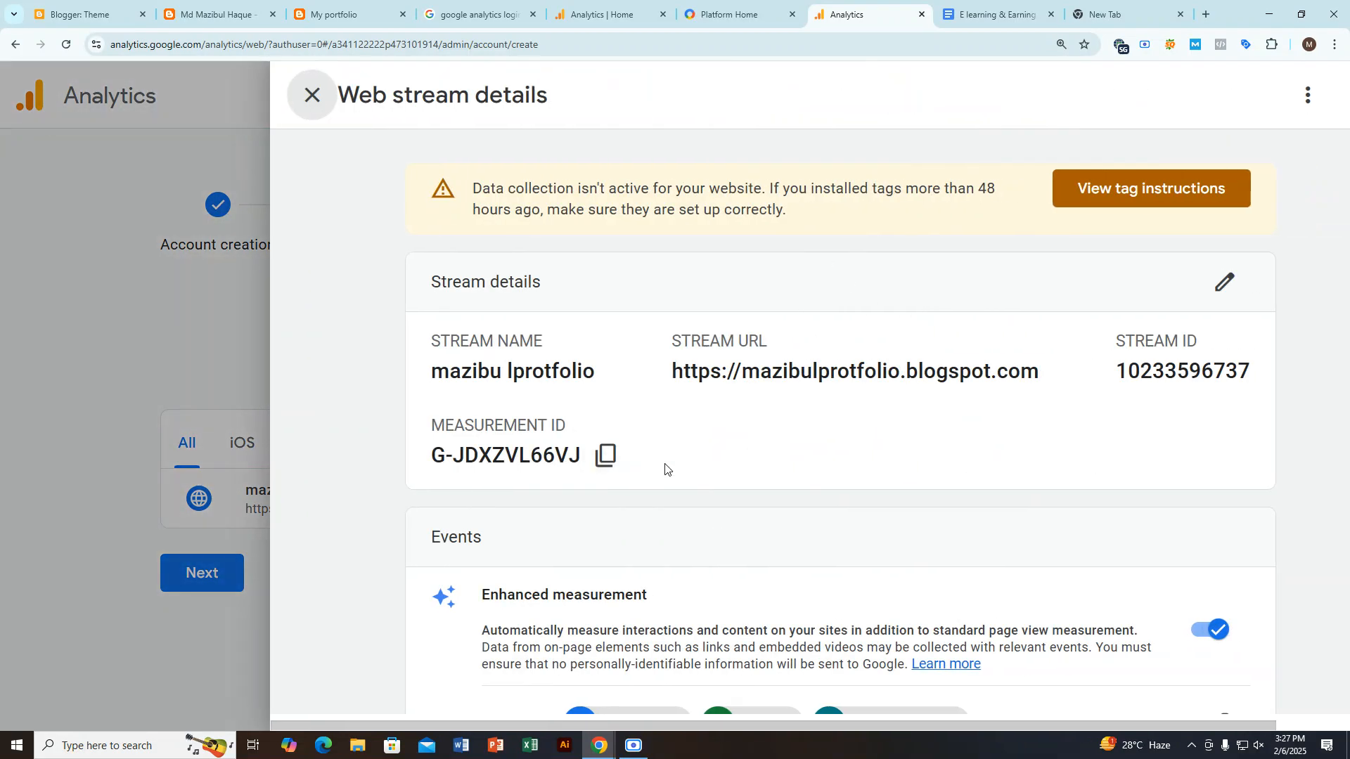
{"action": "scroll", "coordinate": [761, 454], "scroll_direction": "down", "scroll_amount": 1}
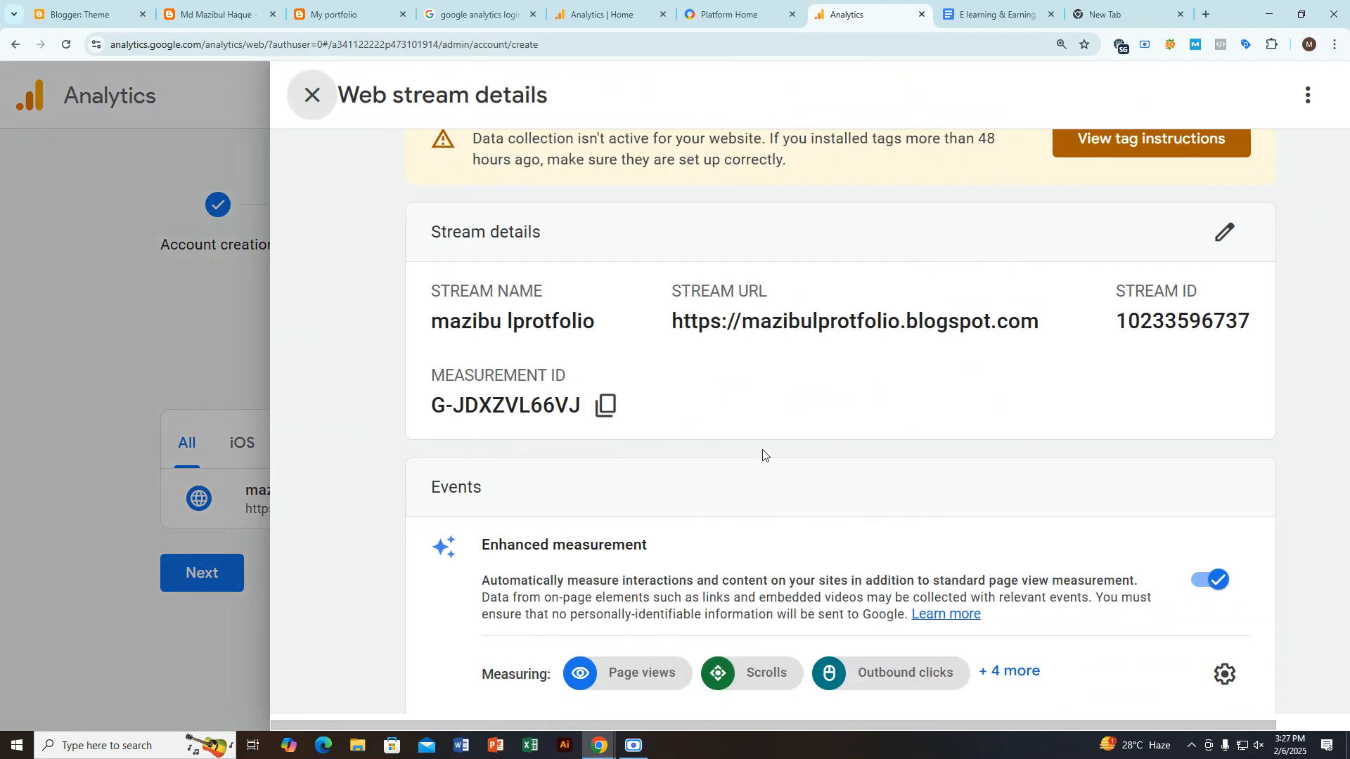
{"action": "scroll", "coordinate": [770, 461], "scroll_direction": "up", "scroll_amount": 1}
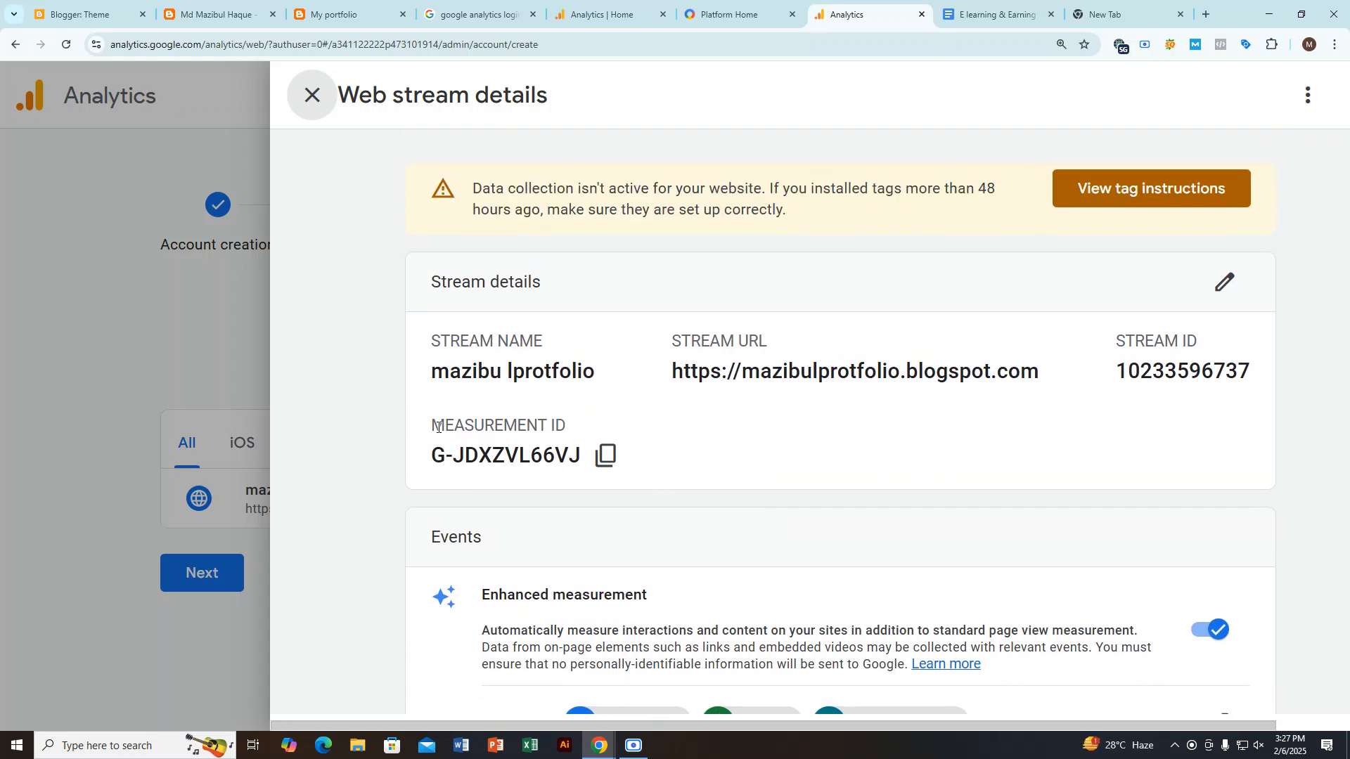
{"action": "left_click_drag", "start_coordinate": [436, 426], "coordinate": [567, 426]}
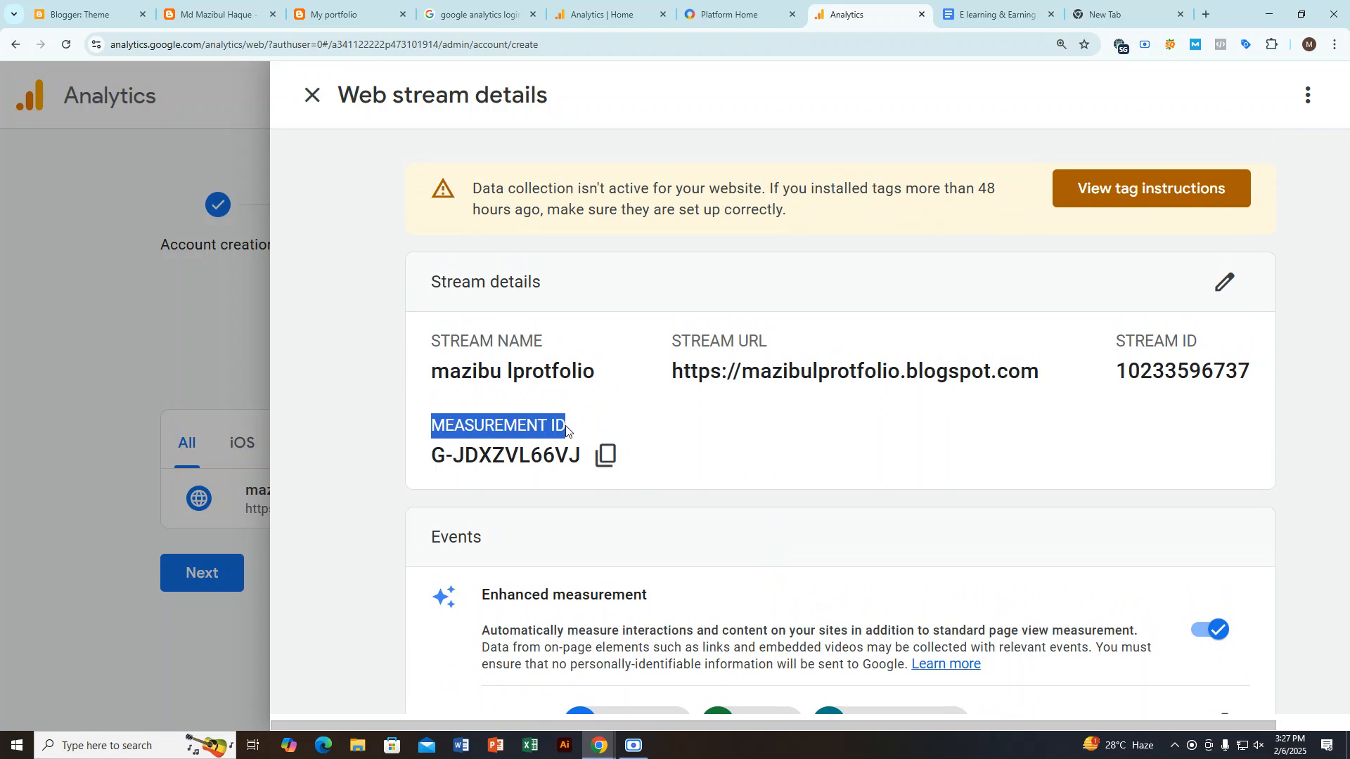
{"action": "left_click", "coordinate": [602, 457]}
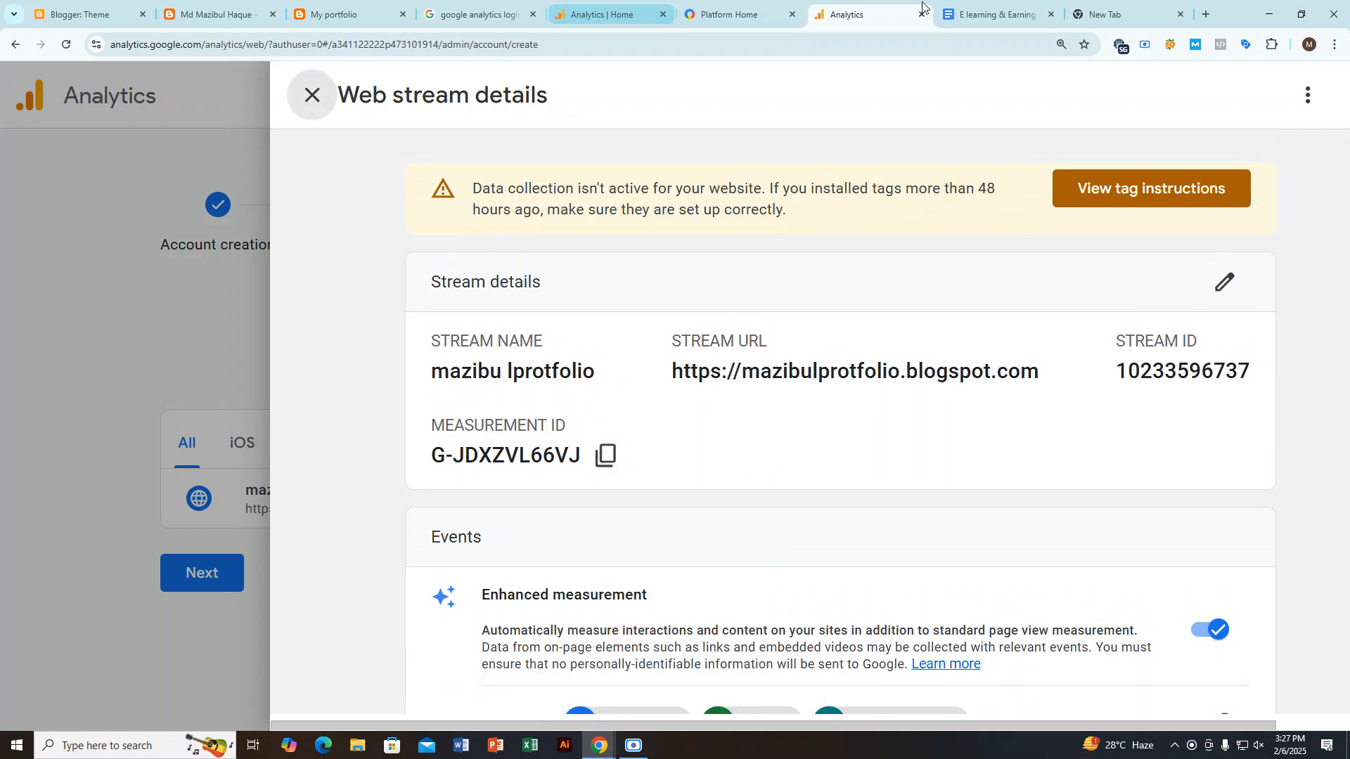
Step: Paste the copied Measurement ID into the Google Docs notes below "Others", leaving one empty line between them
{"action": "left_click", "coordinate": [982, 15]}
{"action": "scroll", "coordinate": [331, 508], "scroll_direction": "down", "scroll_amount": 3}
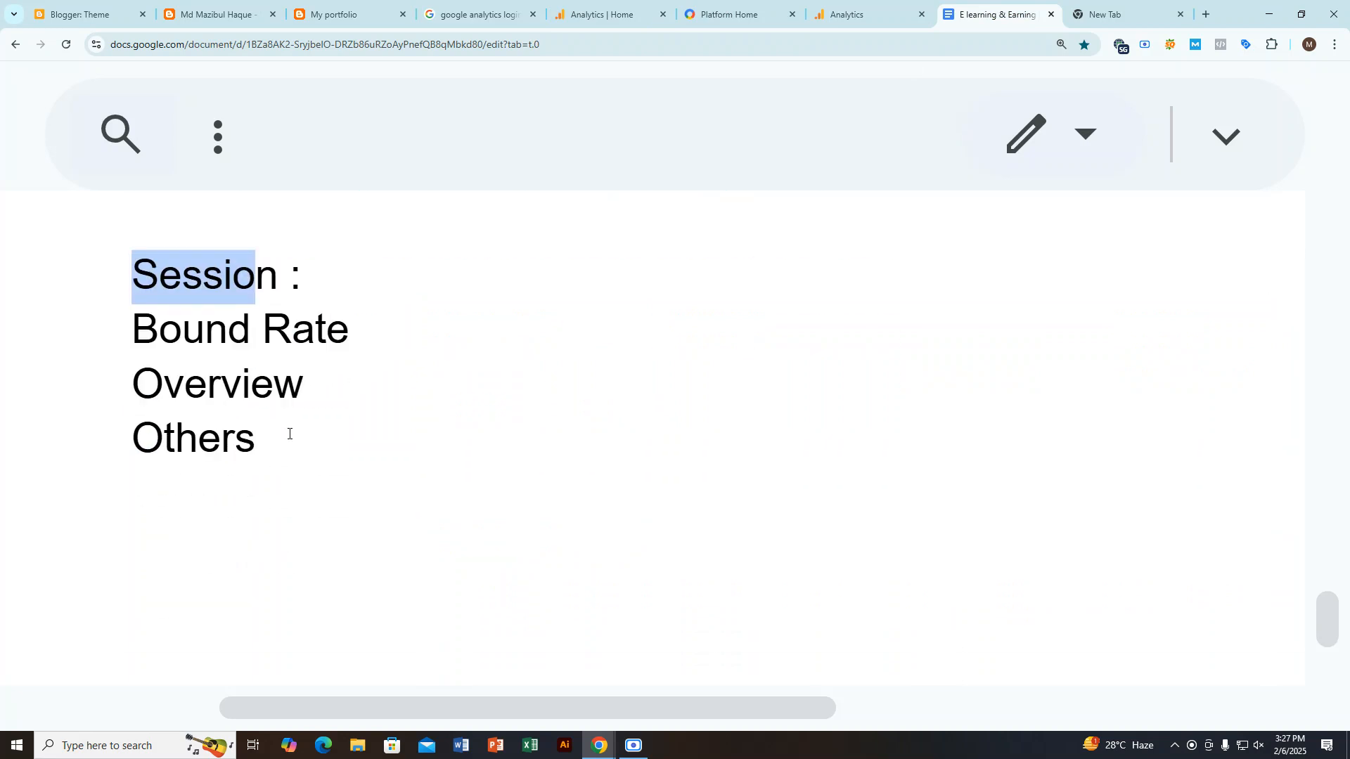
{"action": "left_click", "coordinate": [287, 450]}
{"action": "key", "text": "Return"}
{"action": "key", "text": "Return"}
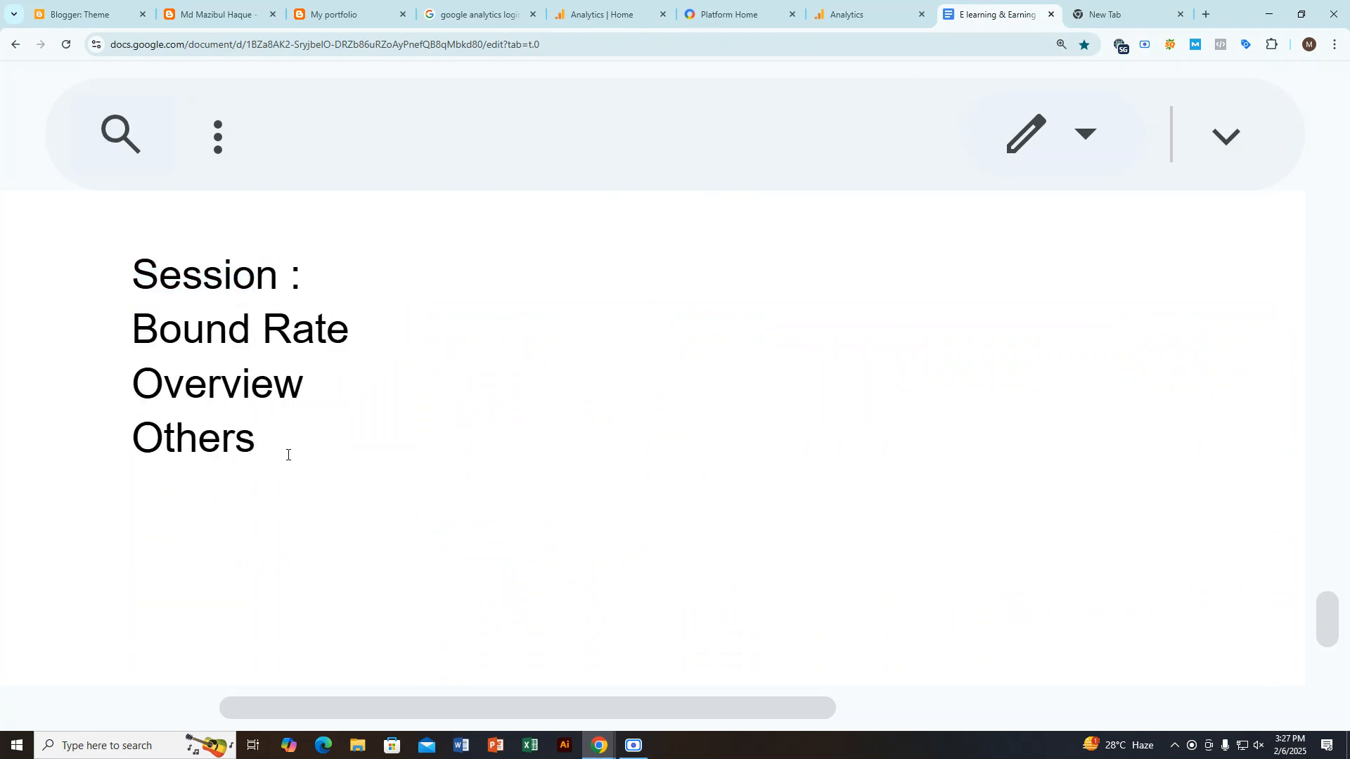
{"action": "key", "text": "ctrl+v"}
{"action": "left_click", "coordinate": [171, 498]}
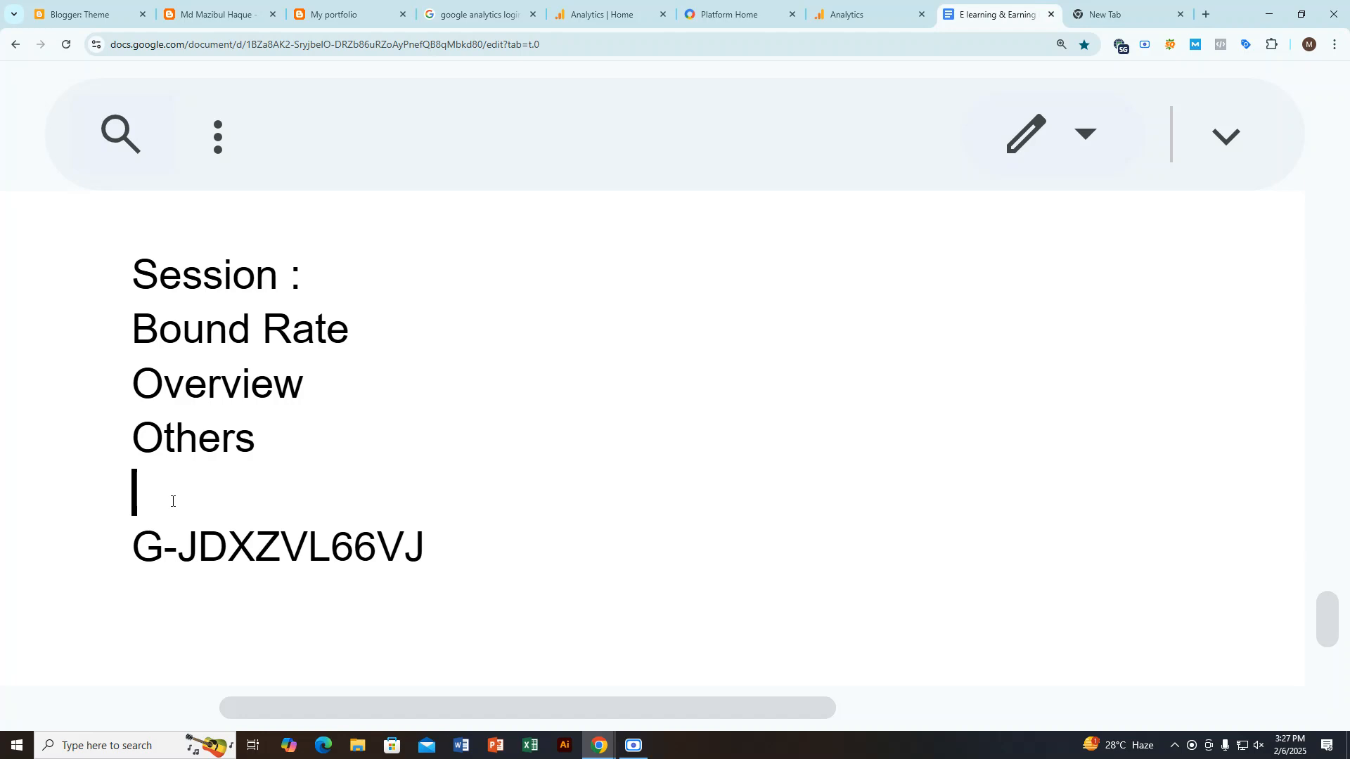
Step: Copy the Measurement ID label from the stream details into the notes above the ID, with an empty line before it
{"action": "left_click", "coordinate": [831, 27]}
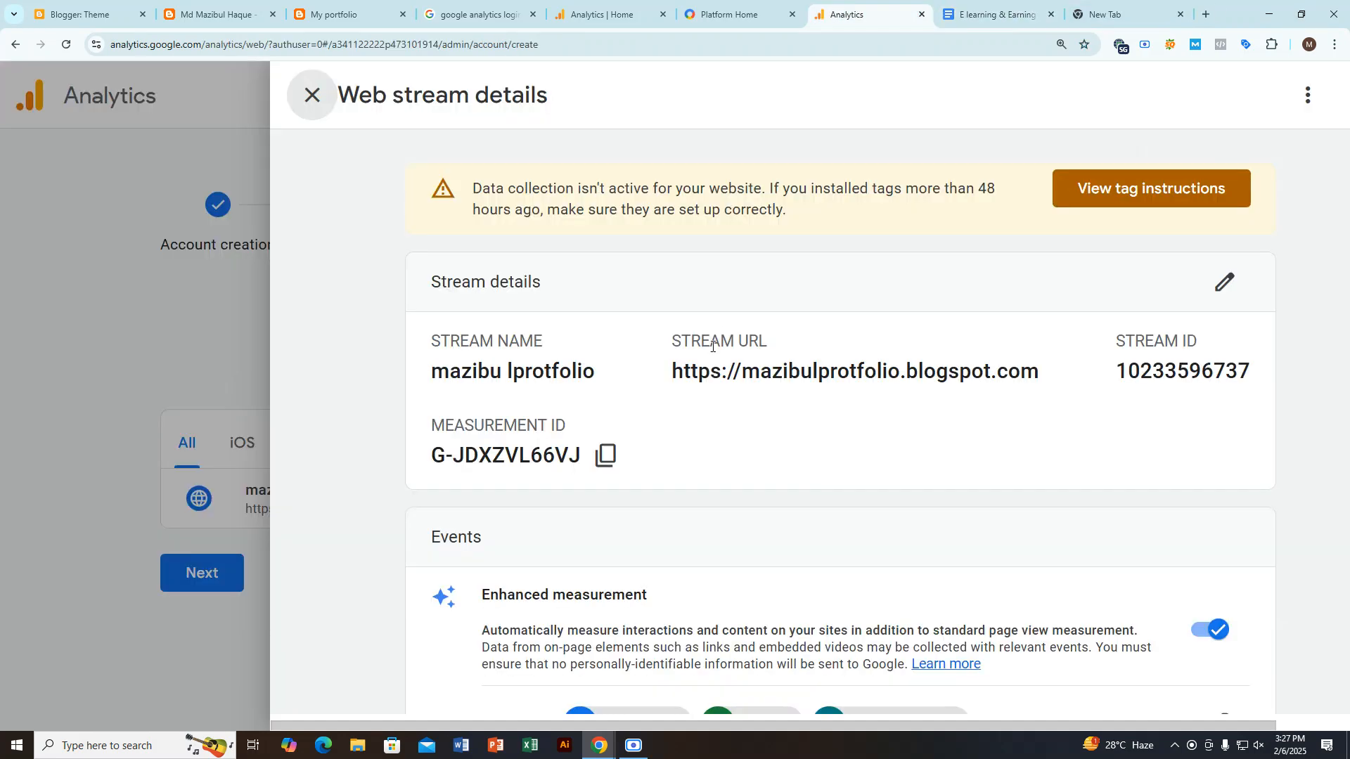
{"action": "left_click_drag", "start_coordinate": [410, 424], "coordinate": [573, 432]}
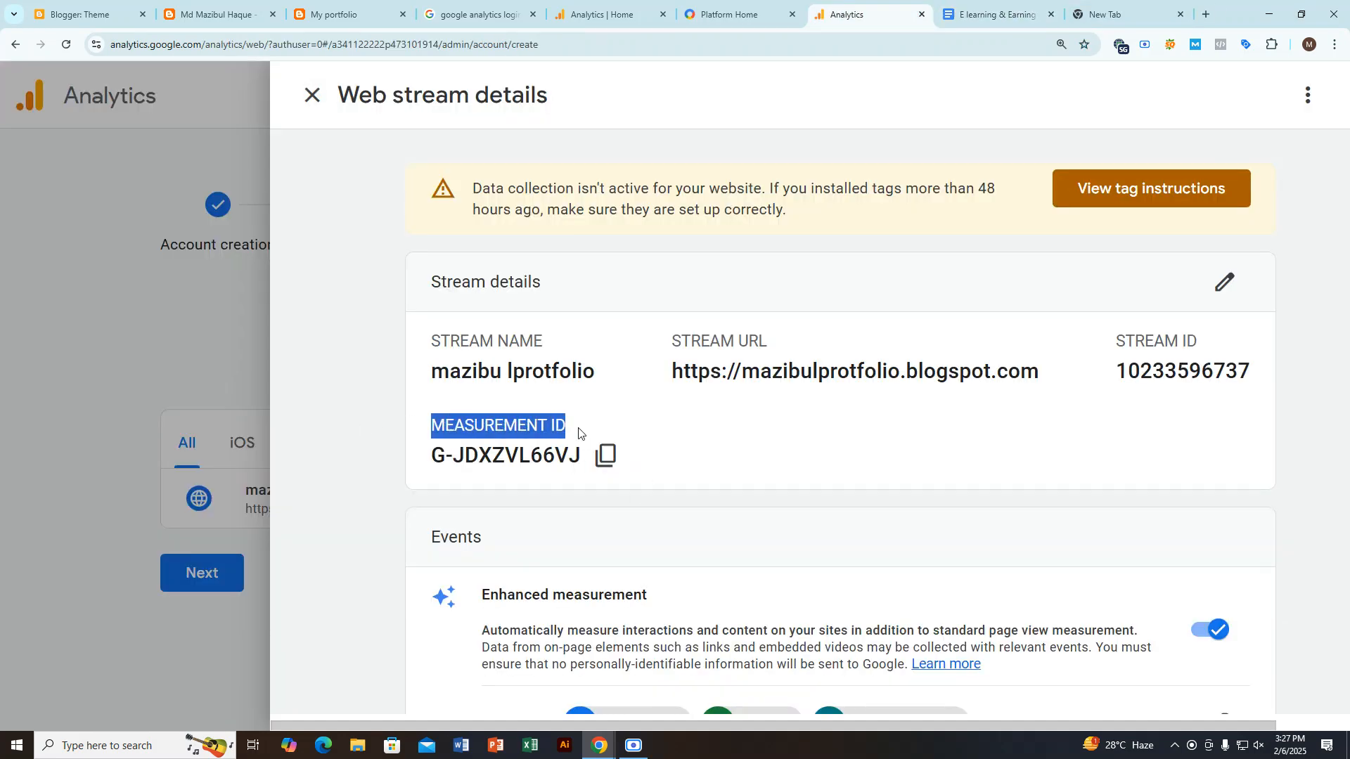
{"action": "left_click", "coordinate": [992, 14]}
{"action": "key", "text": "ctrl+v"}
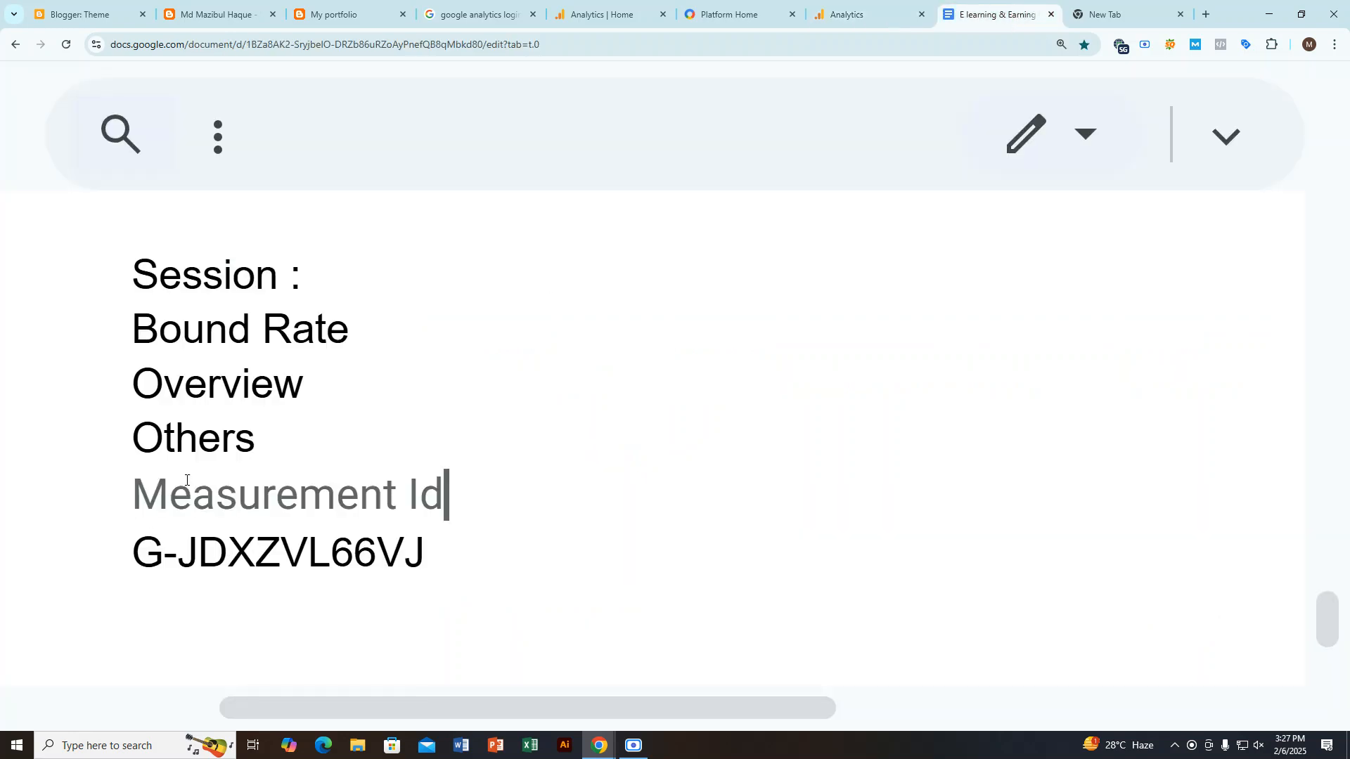
{"action": "left_click", "coordinate": [132, 491]}
{"action": "key", "text": "Return"}
{"action": "left_click", "coordinate": [188, 492]}
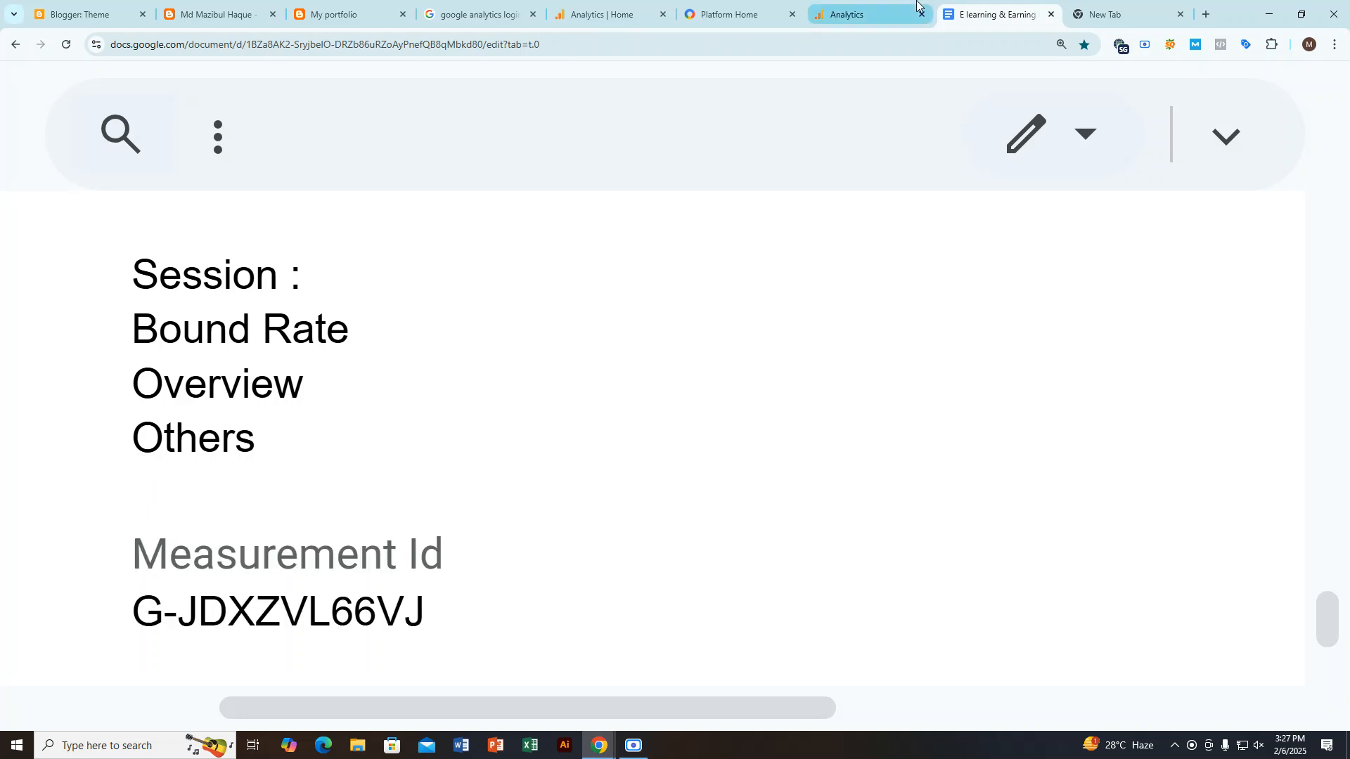
Step: Copy the Stream ID label and value from the web stream details into the notes below the Measurement ID, leaving one empty line between
{"action": "left_click", "coordinate": [872, 6]}
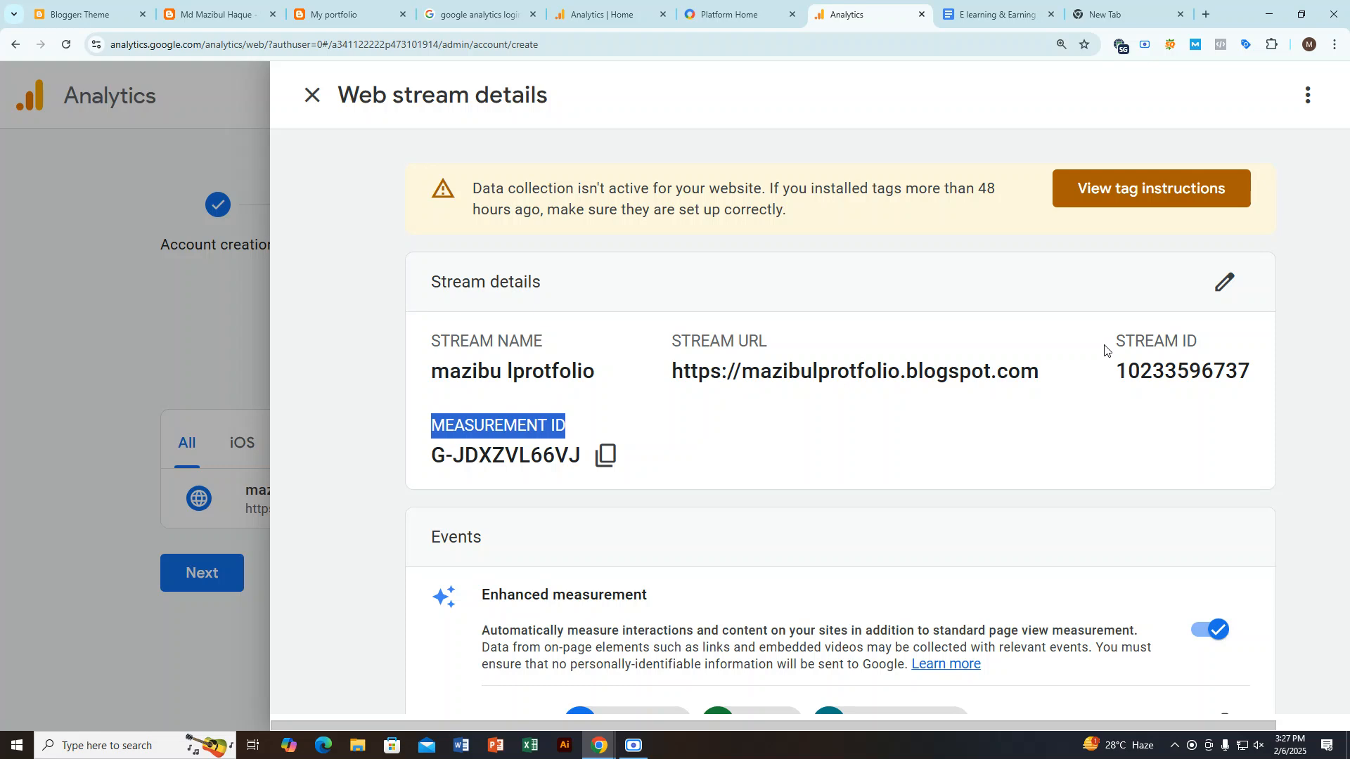
{"action": "left_click_drag", "start_coordinate": [1107, 345], "coordinate": [1257, 384]}
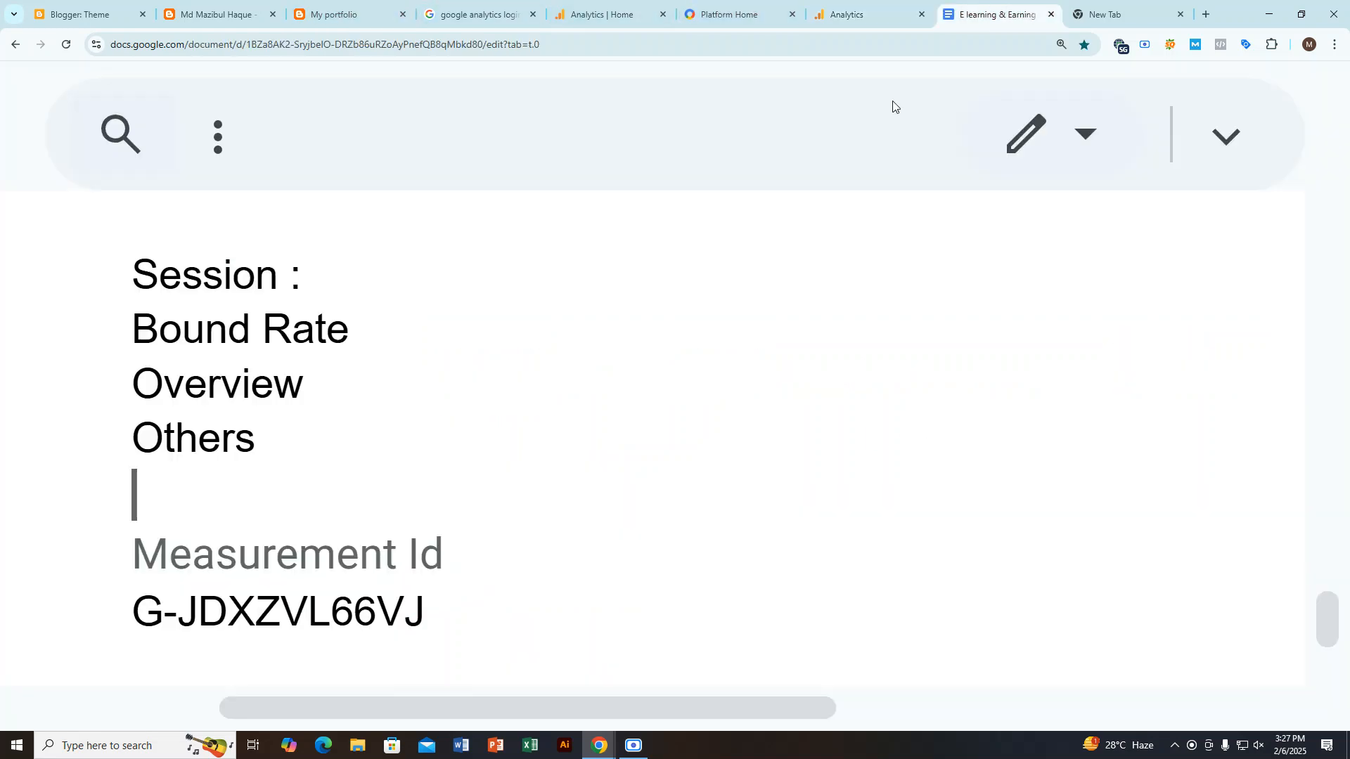
{"action": "left_click", "coordinate": [995, 14]}
{"action": "left_click", "coordinate": [430, 618]}
{"action": "key", "text": "Return"}
{"action": "key", "text": "Return"}
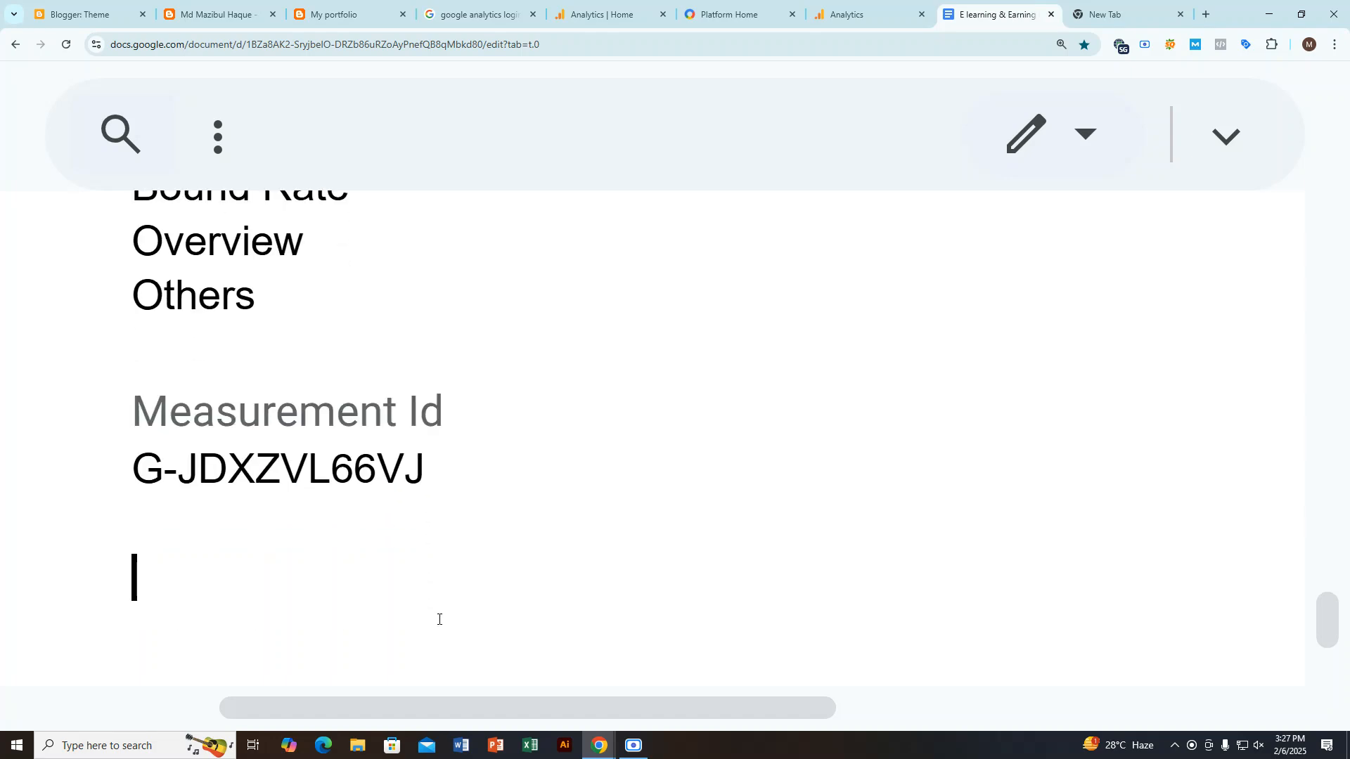
{"action": "key", "text": "ctrl+v"}
{"action": "key", "text": "Return"}
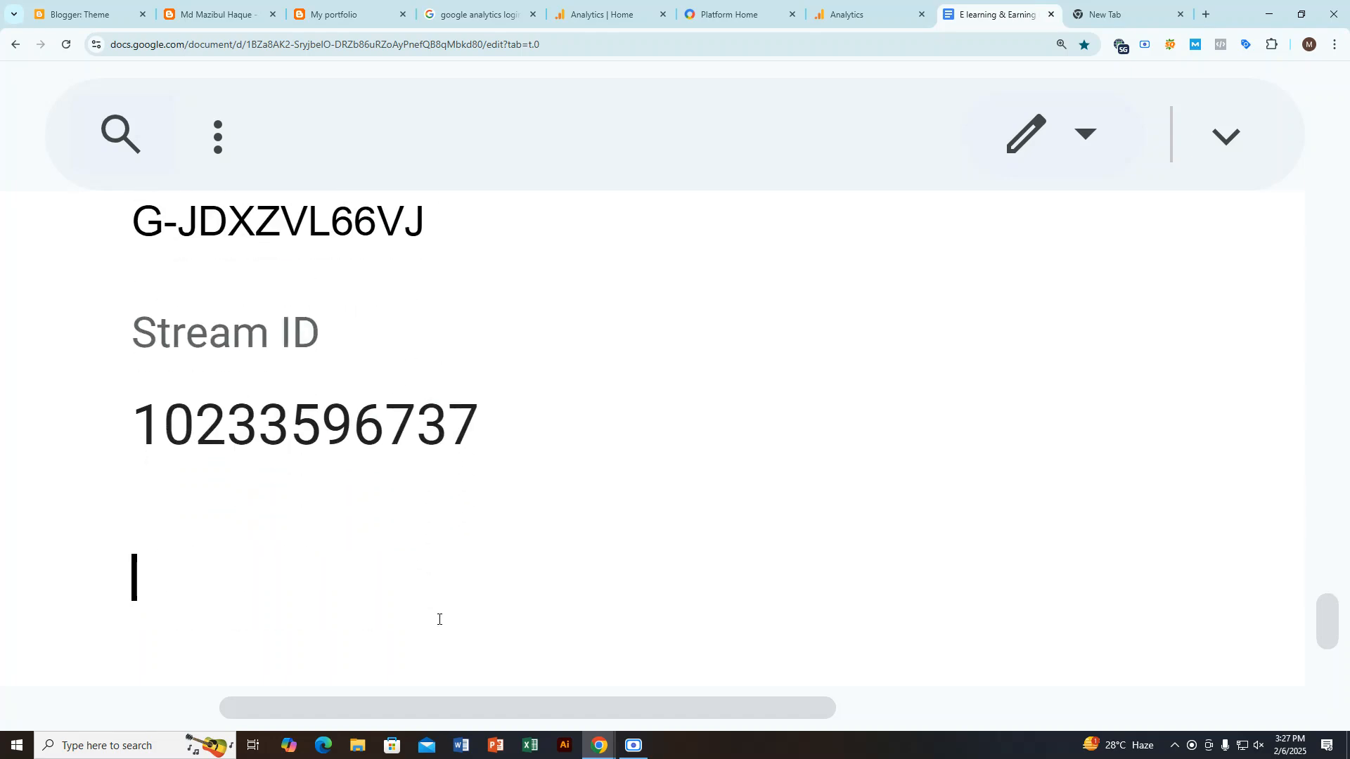
Step: Copy the Stream URL label and address from the web stream details into the notes below the Stream ID
{"action": "left_click", "coordinate": [882, 9]}
{"action": "left_click_drag", "start_coordinate": [672, 355], "coordinate": [1039, 376]}
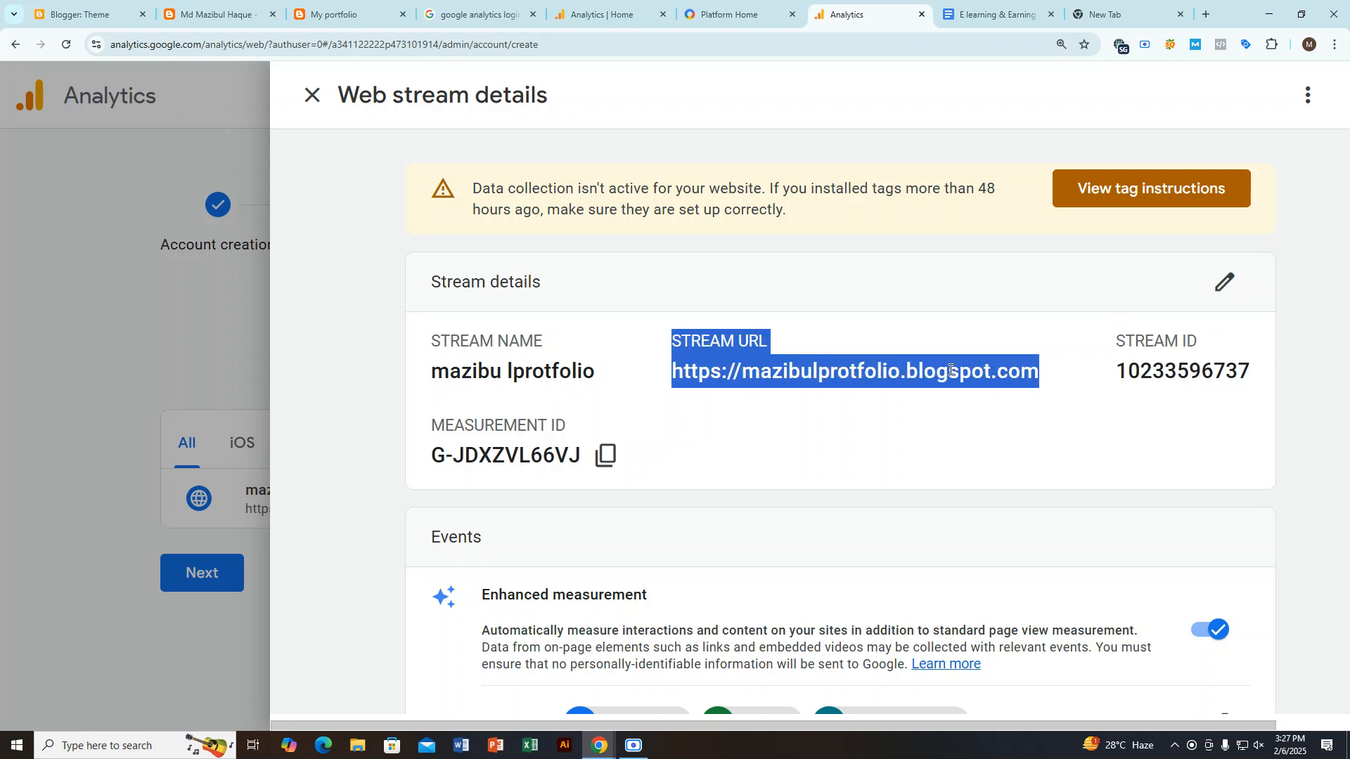
{"action": "left_click", "coordinate": [992, 14]}
{"action": "scroll", "coordinate": [265, 573], "scroll_direction": "down", "scroll_amount": 2}
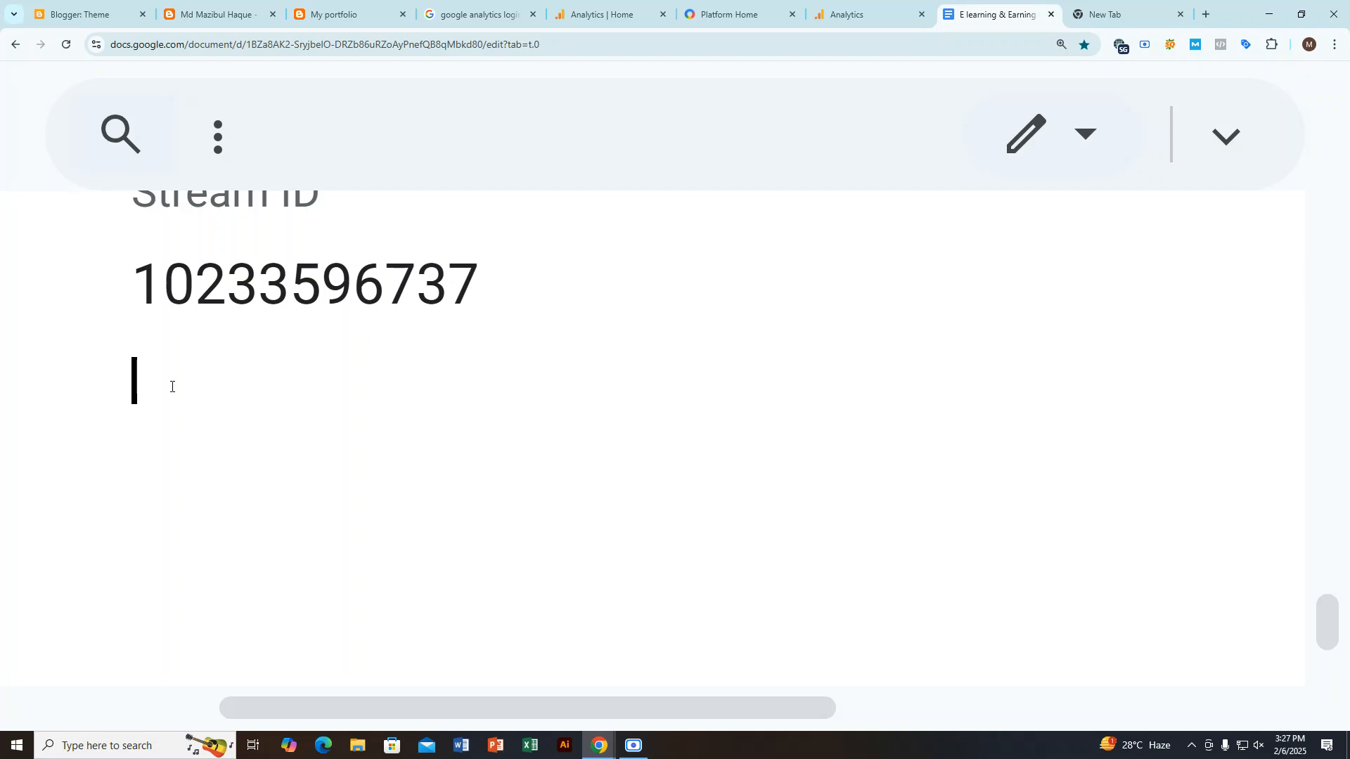
{"action": "key", "text": "ctrl+v"}
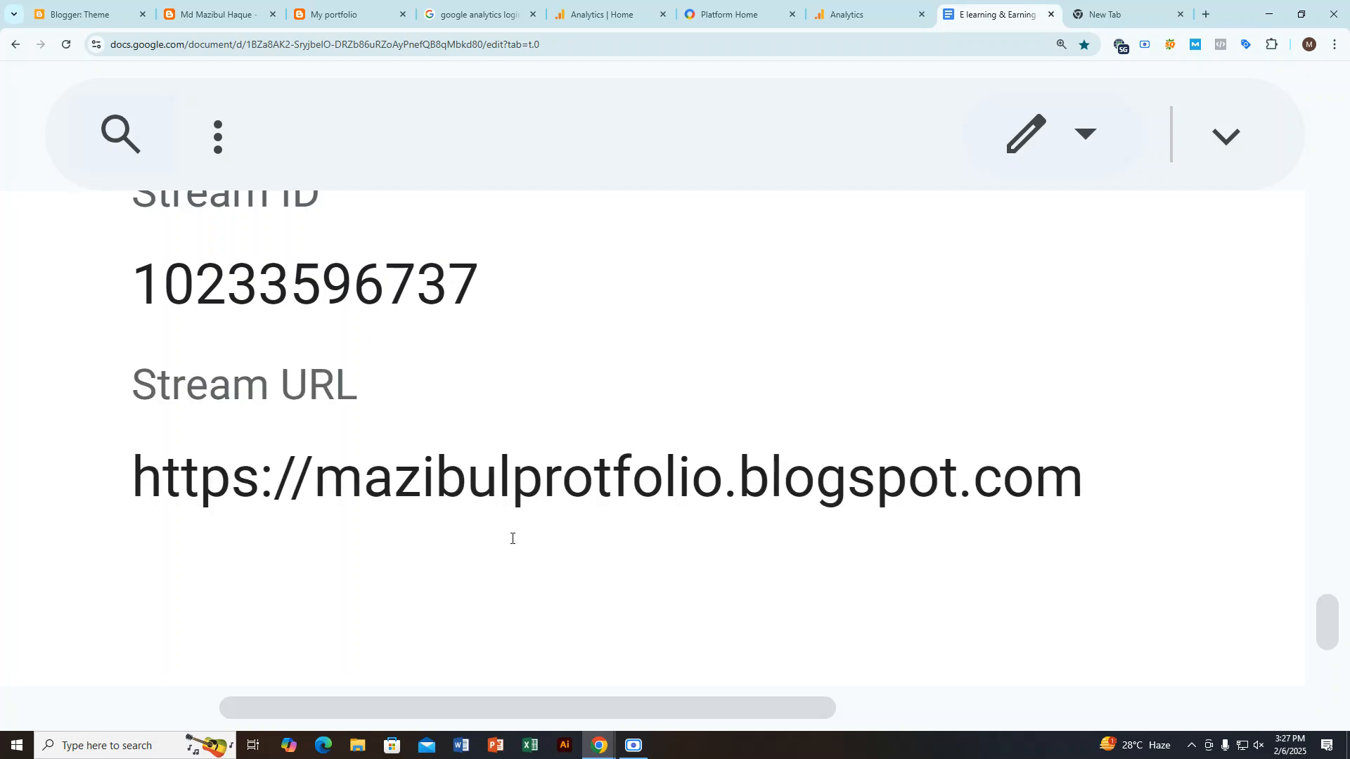
Step: Open the web stream's tag instructions in Analytics and copy the Google tag code from the manual installation option
{"action": "left_click", "coordinate": [819, 8]}
{"action": "scroll", "coordinate": [796, 539], "scroll_direction": "down", "scroll_amount": 8}
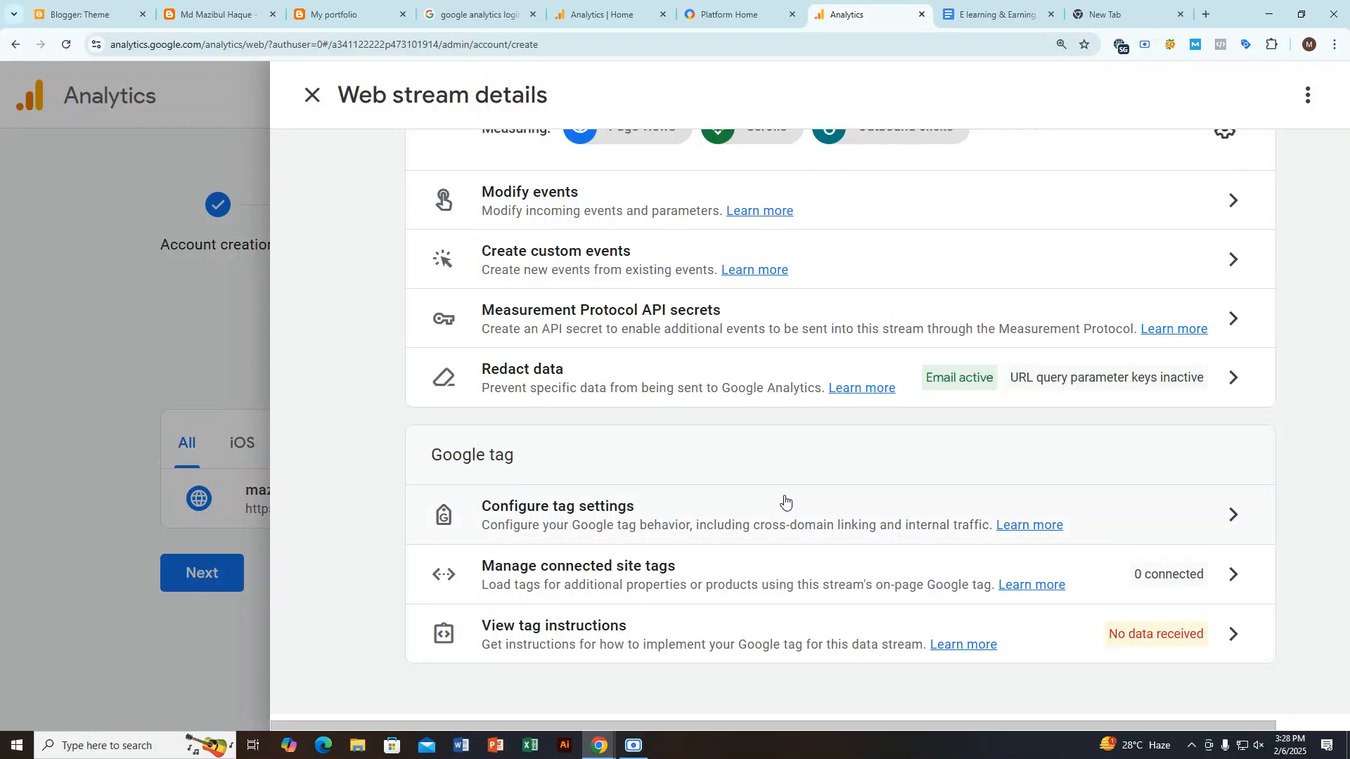
{"action": "scroll", "coordinate": [785, 501], "scroll_direction": "up", "scroll_amount": 8}
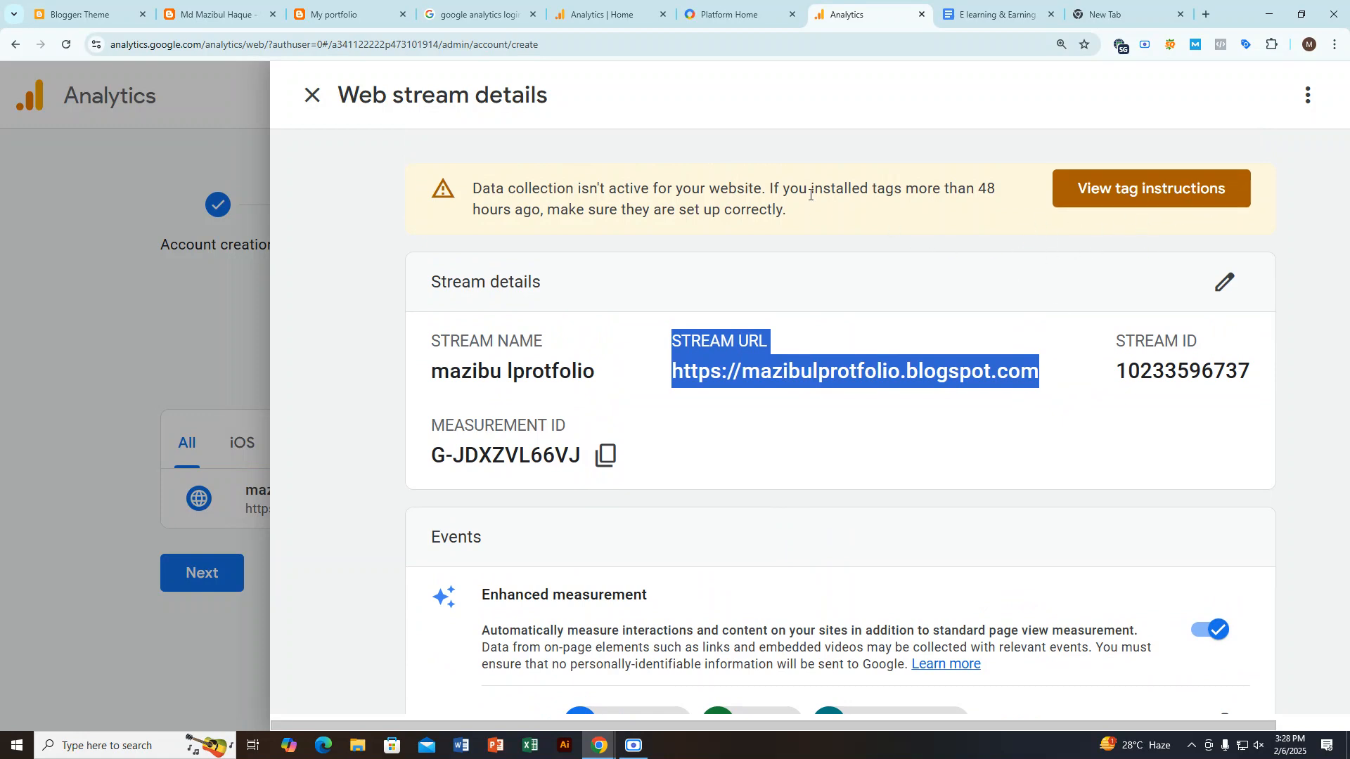
{"action": "left_click", "coordinate": [915, 189]}
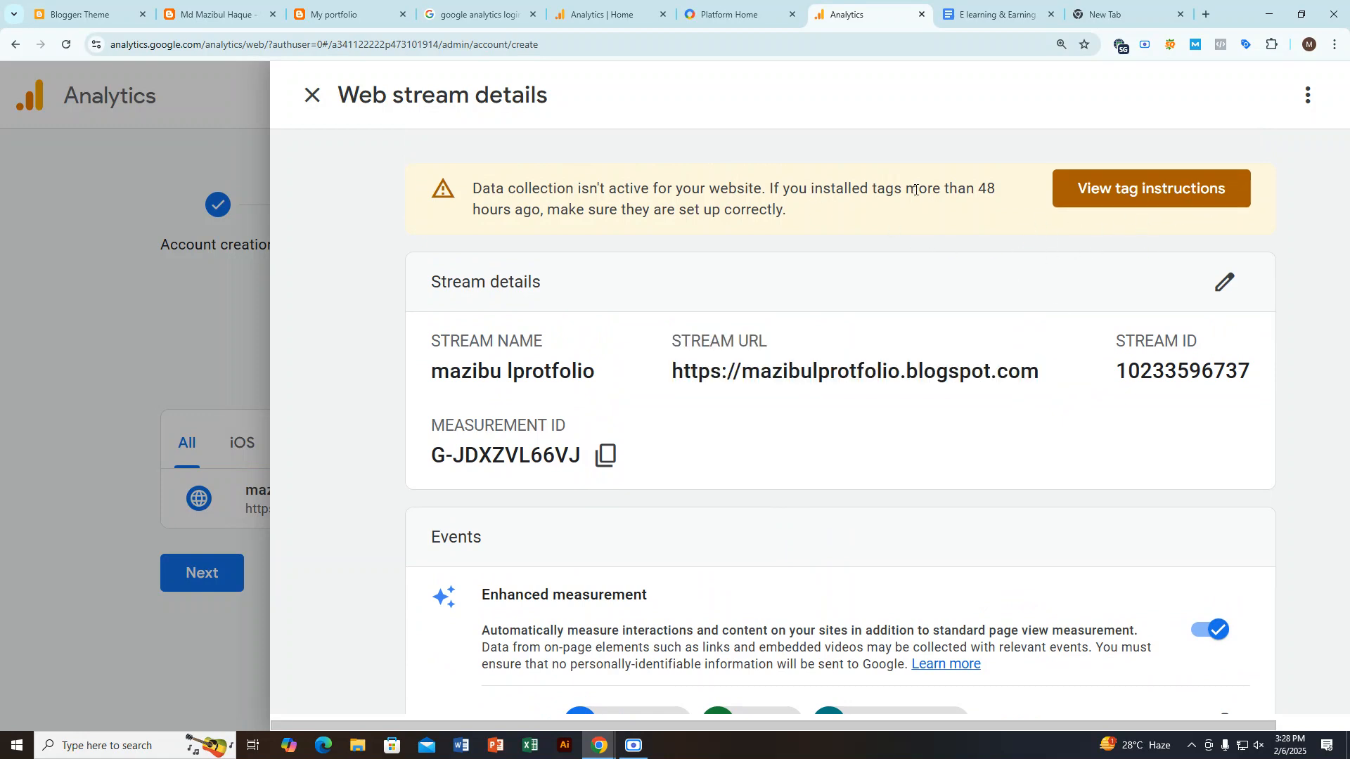
{"action": "left_click", "coordinate": [1094, 204]}
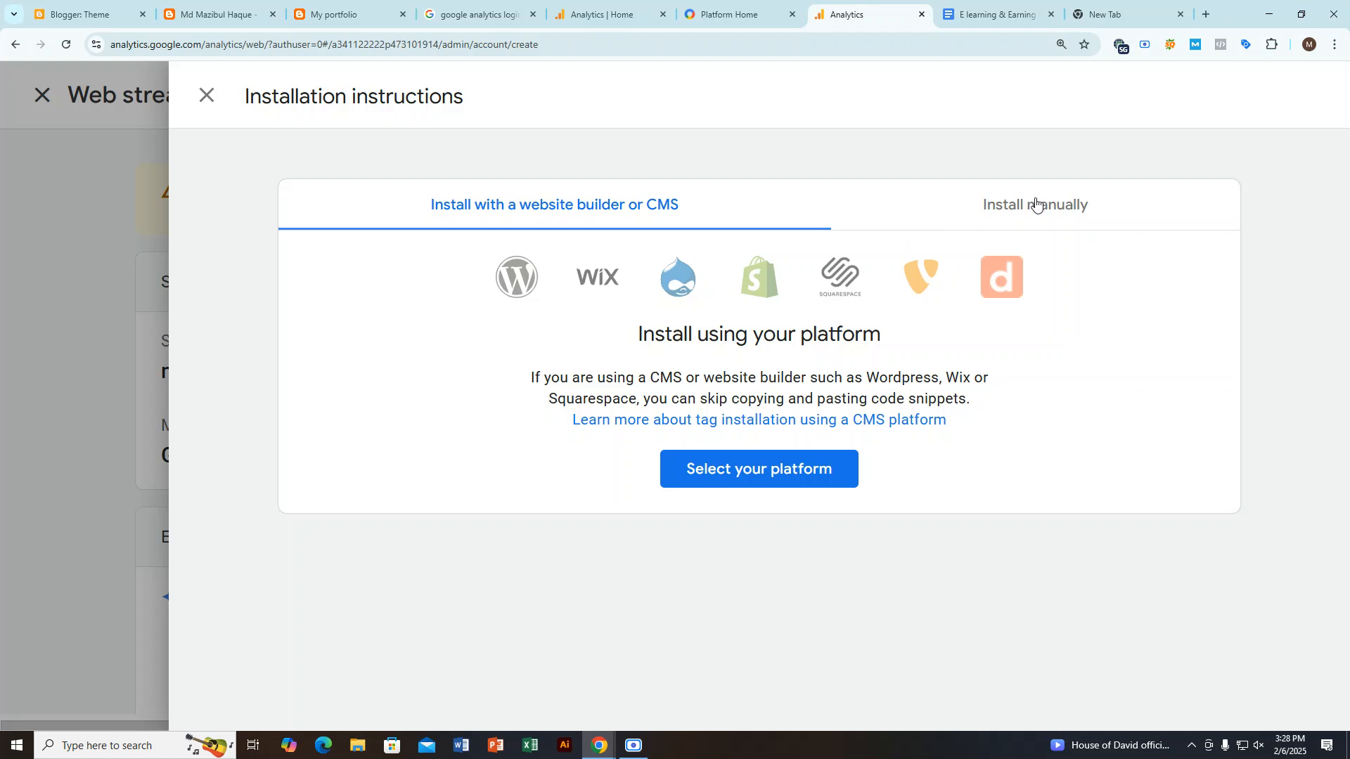
{"action": "left_click_drag", "start_coordinate": [604, 378], "coordinate": [473, 361]}
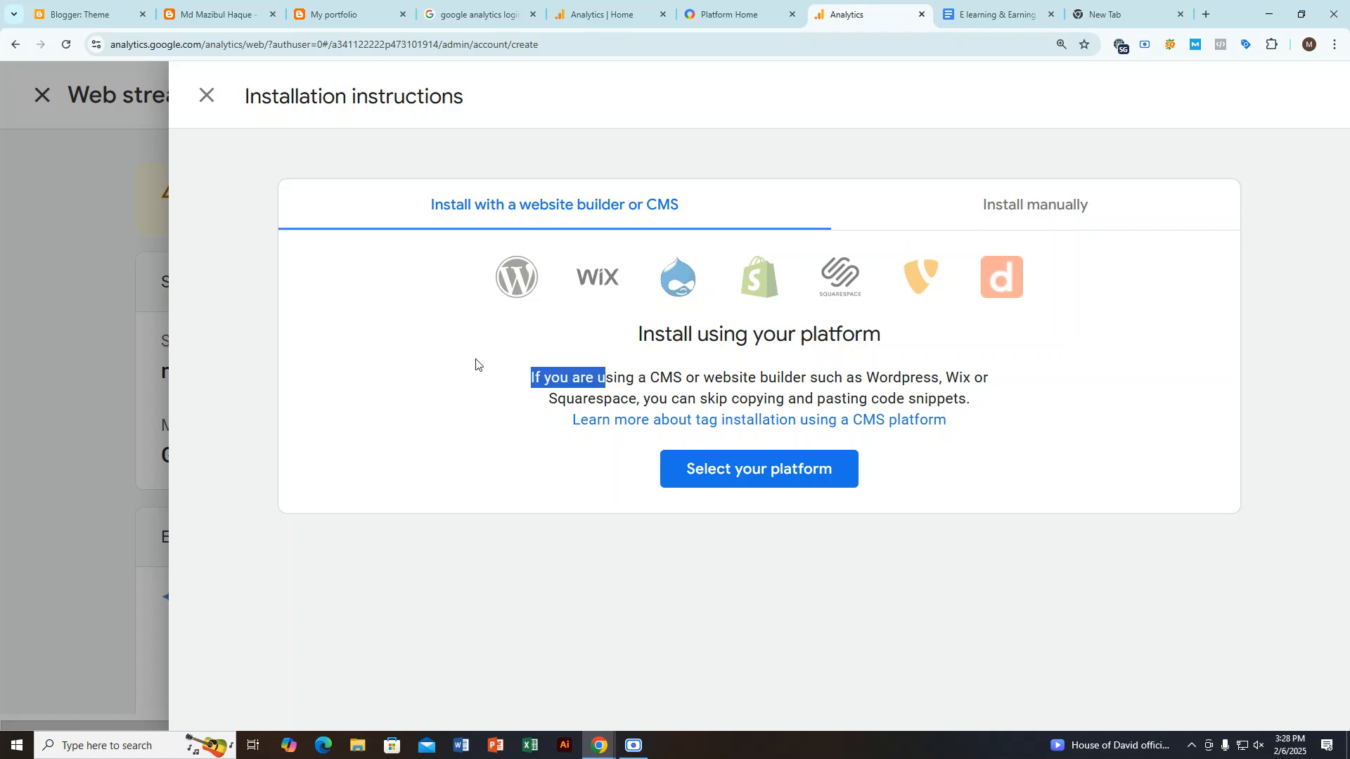
{"action": "left_click", "coordinate": [1031, 211]}
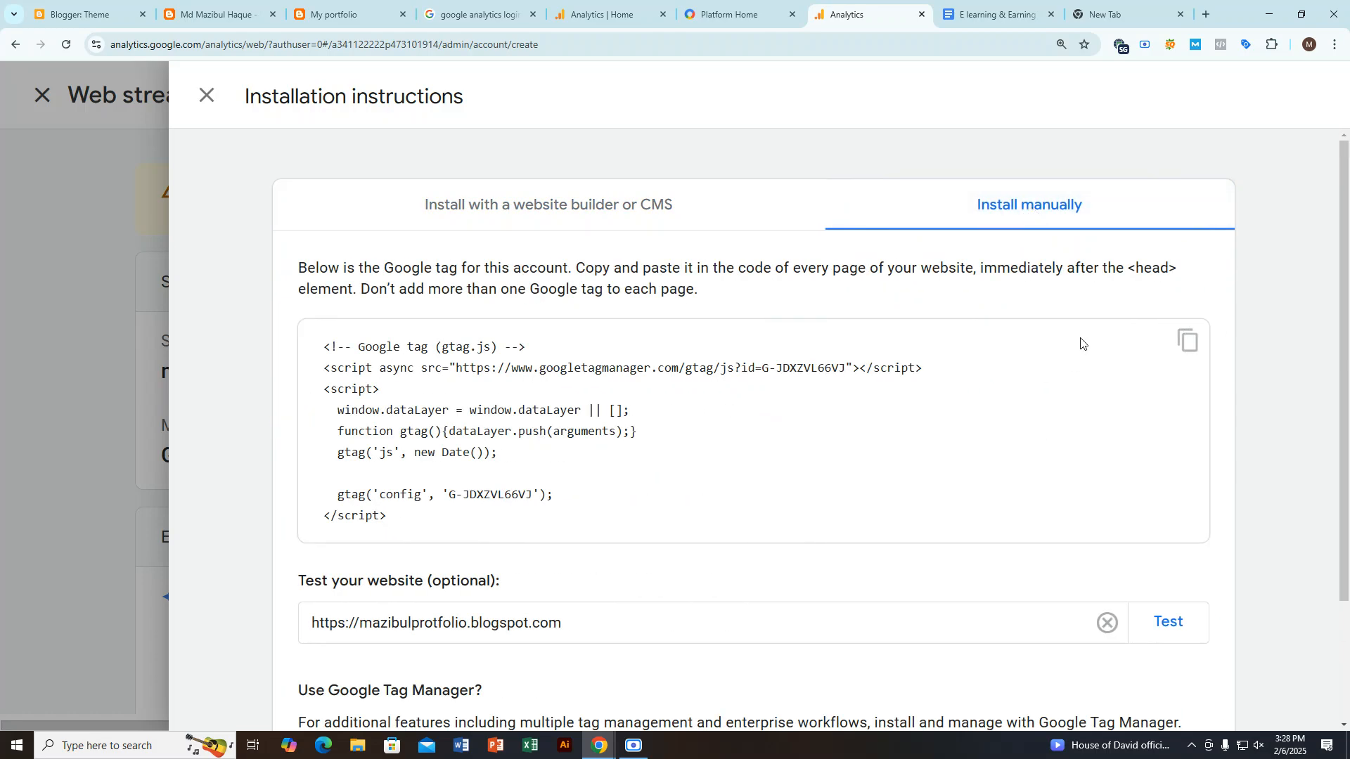
{"action": "left_click", "coordinate": [1189, 341]}
Step: Choose Wordpress as the platform in the website builder installation instructions and copy the tag ID
{"action": "left_click", "coordinate": [461, 211]}
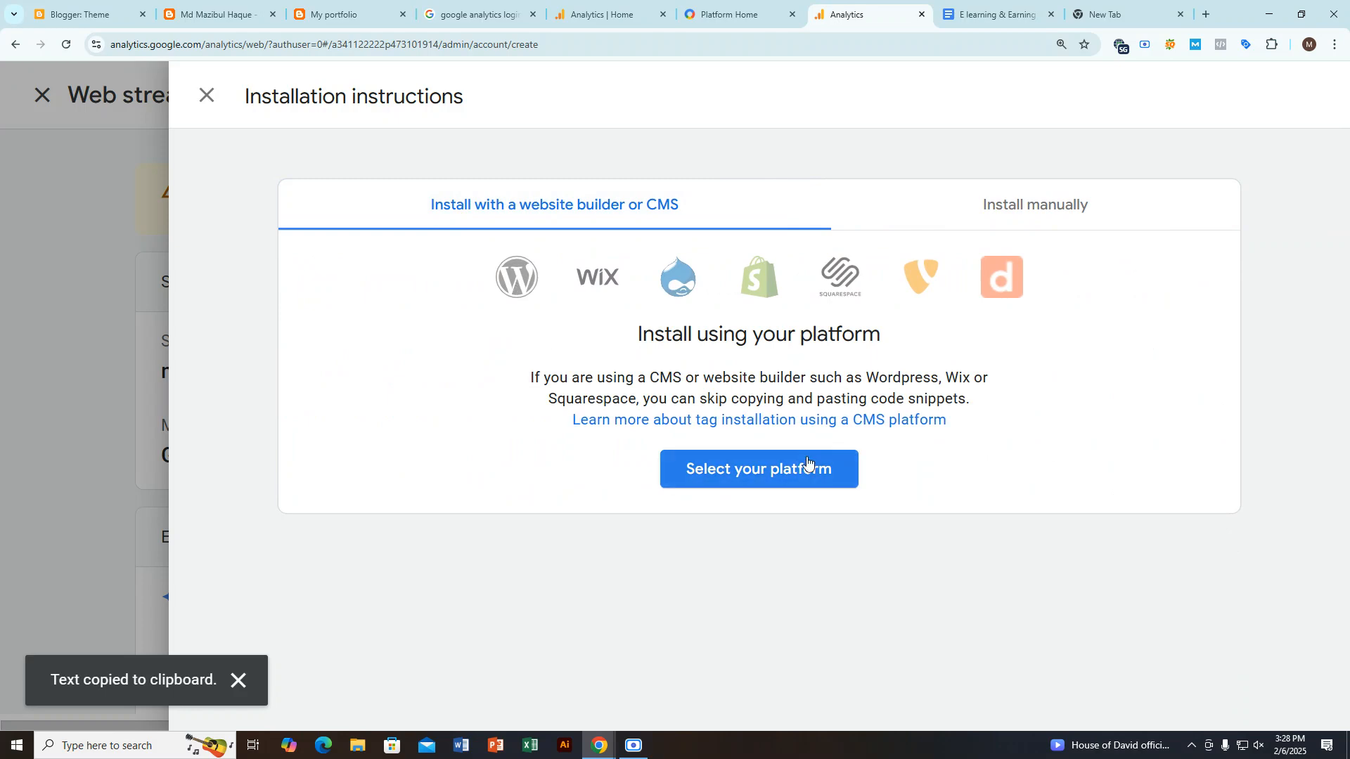
{"action": "left_click", "coordinate": [779, 470]}
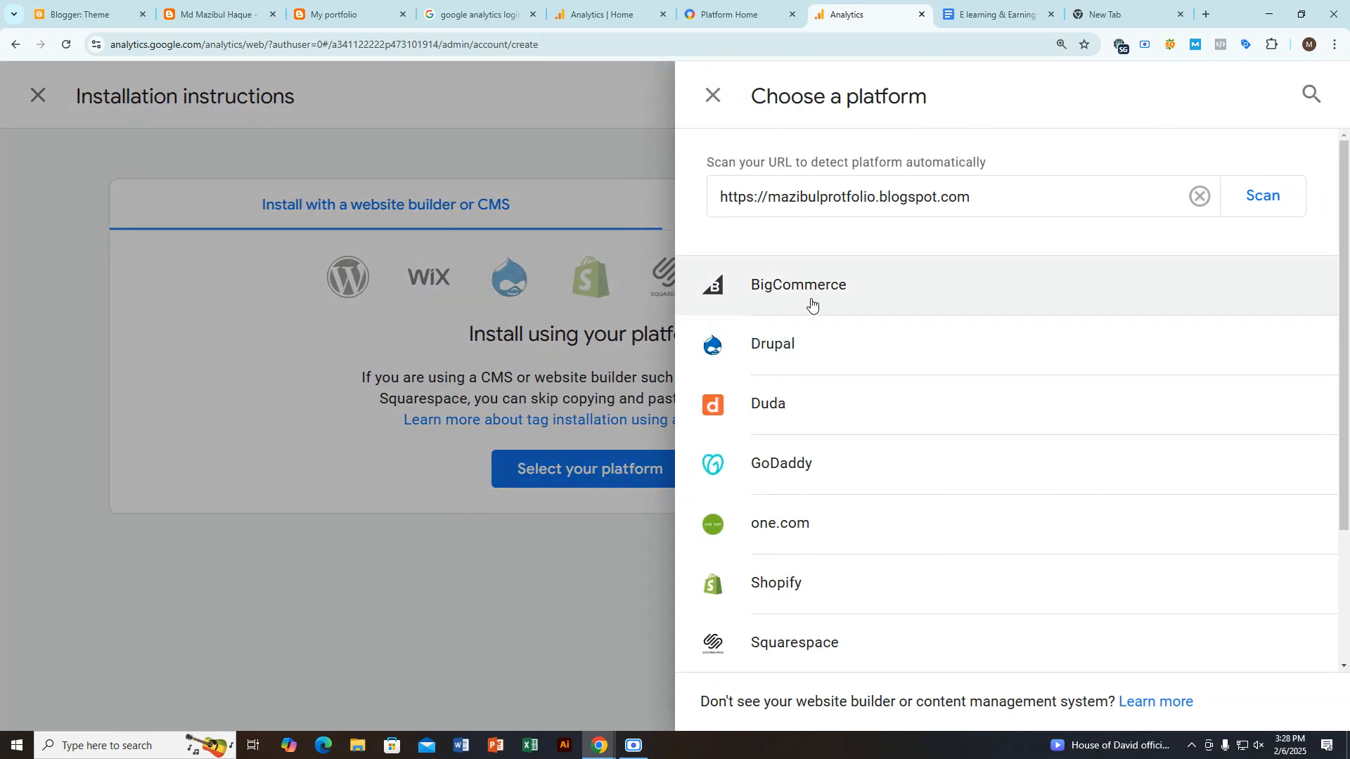
{"action": "scroll", "coordinate": [805, 365], "scroll_direction": "down", "scroll_amount": 3}
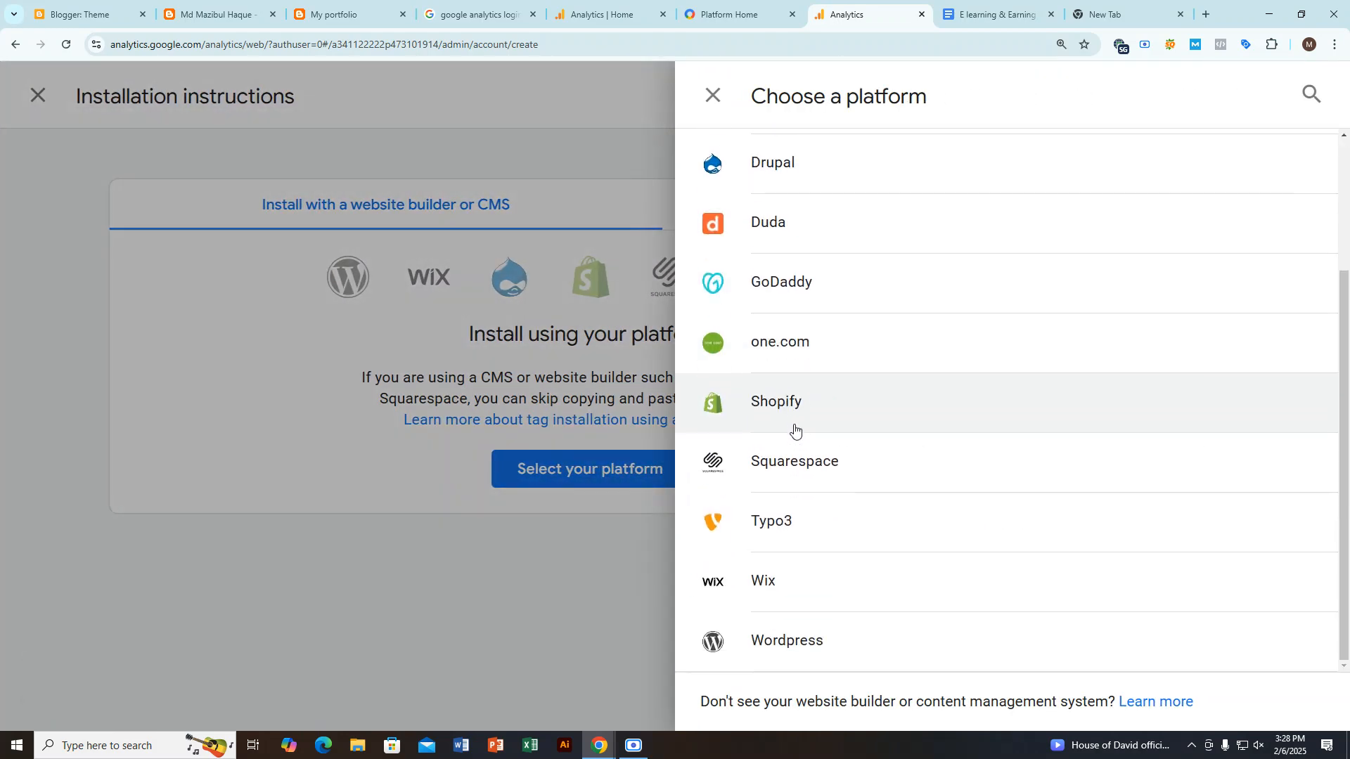
{"action": "left_click", "coordinate": [795, 638]}
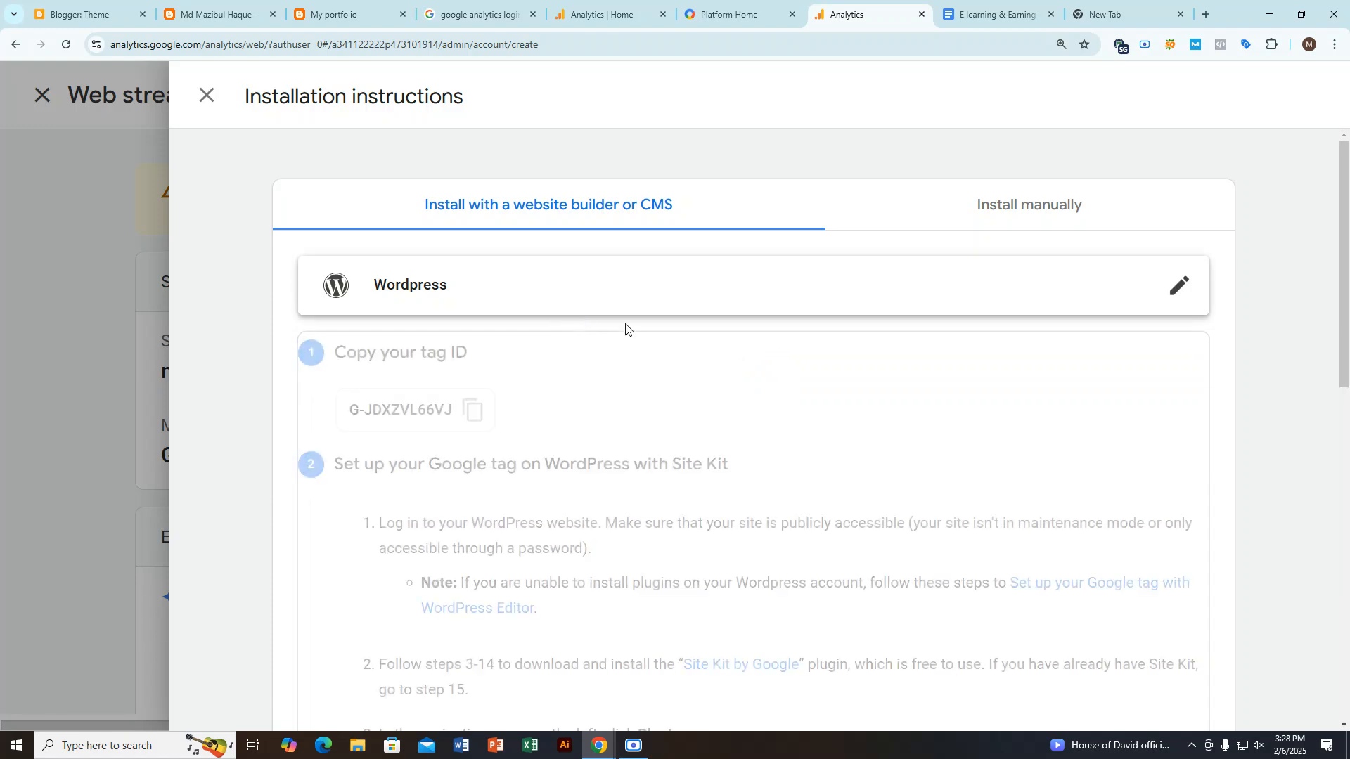
{"action": "scroll", "coordinate": [345, 245], "scroll_direction": "down", "scroll_amount": 2}
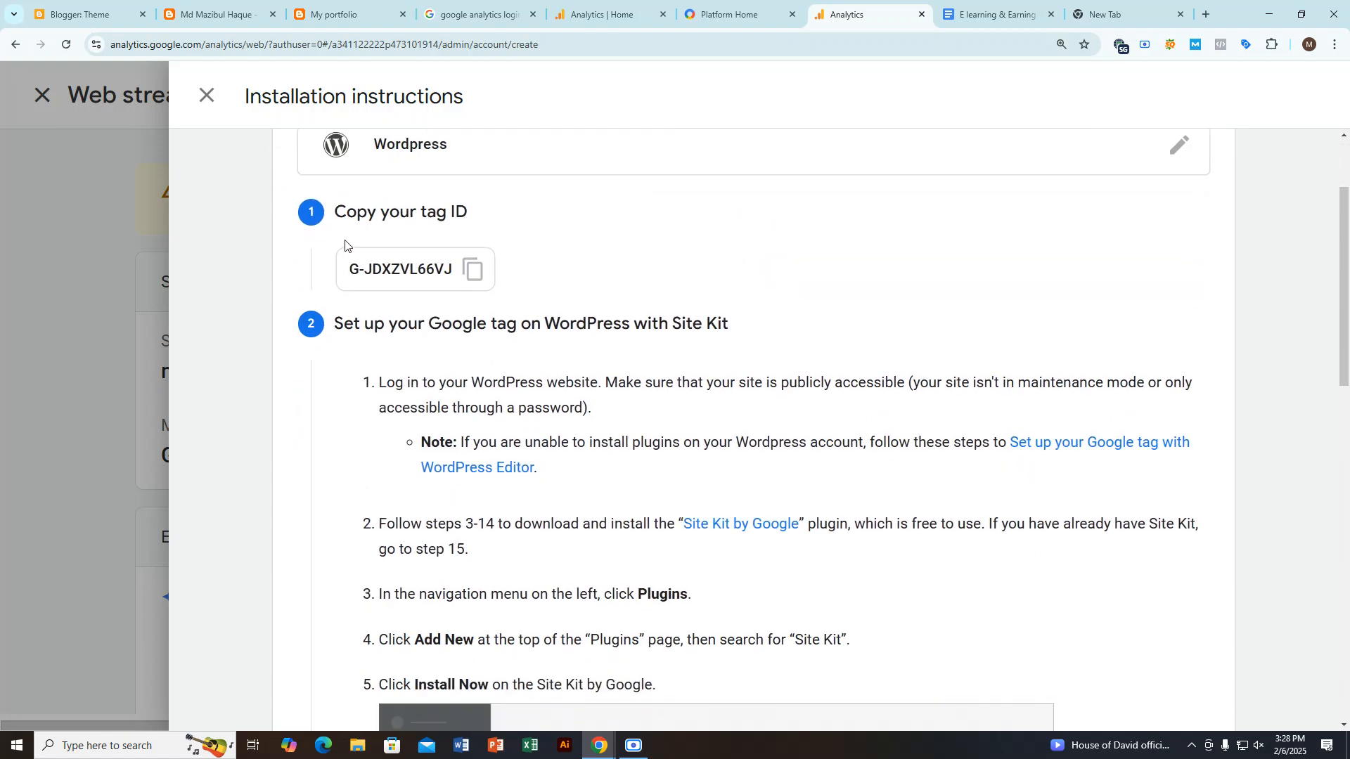
{"action": "left_click_drag", "start_coordinate": [332, 215], "coordinate": [464, 215]}
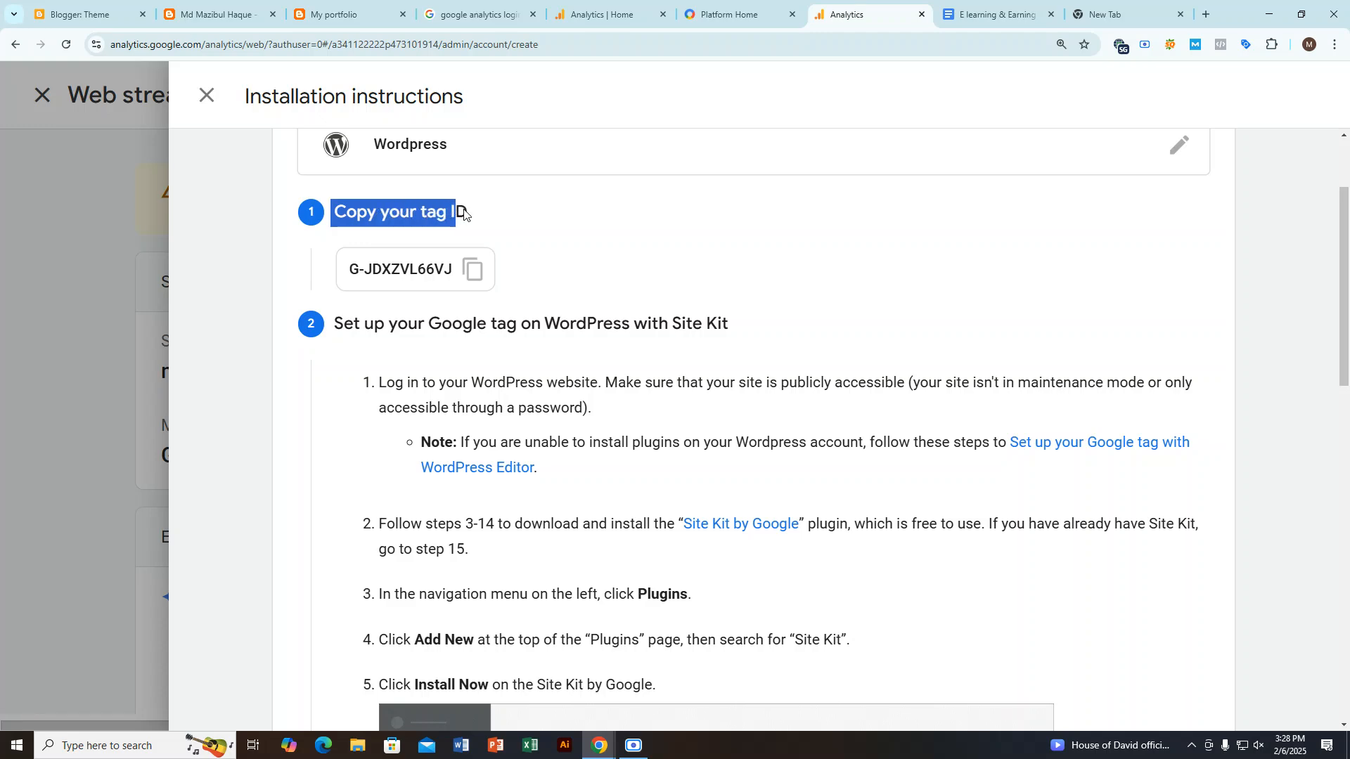
{"action": "left_click", "coordinate": [468, 275]}
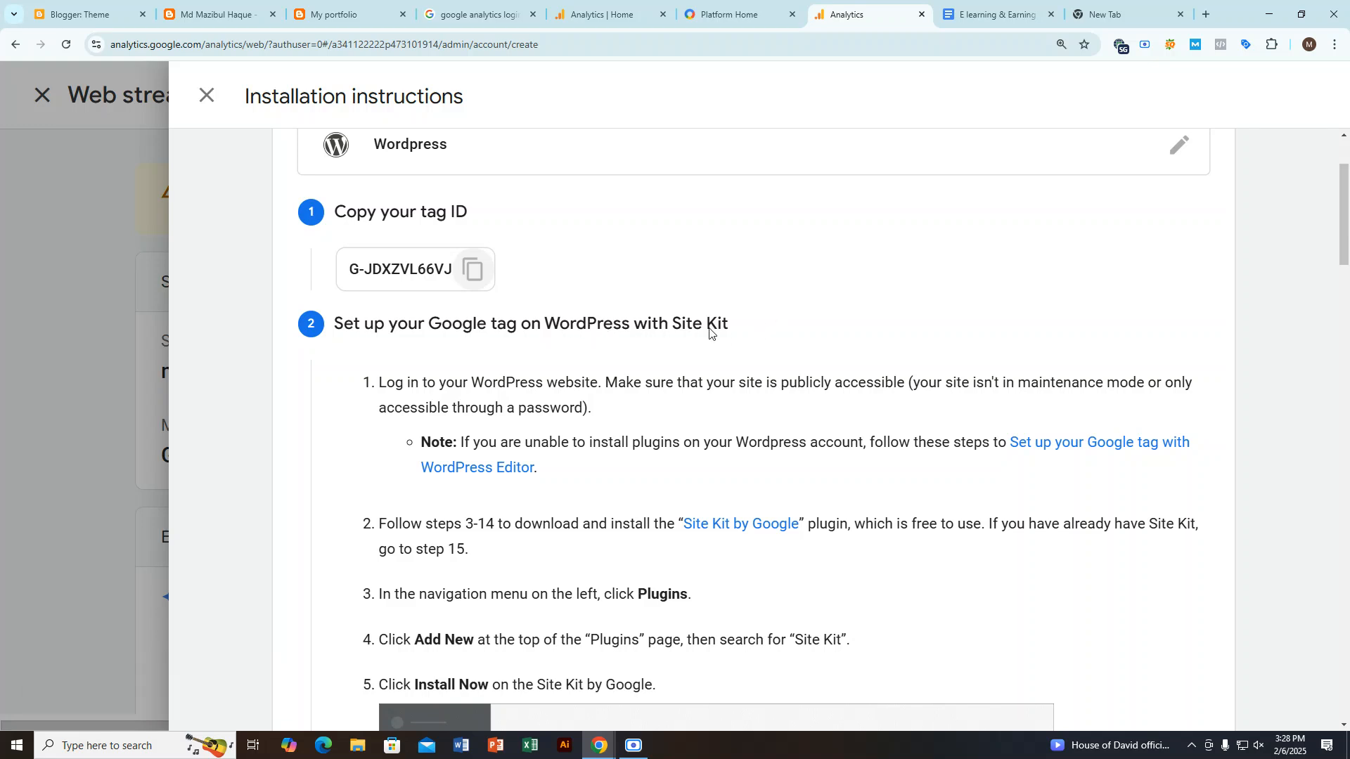
Step: Examine the WordPress Site Kit setup instructions through to the optional website test
{"action": "scroll", "coordinate": [710, 331], "scroll_direction": "down", "scroll_amount": 4}
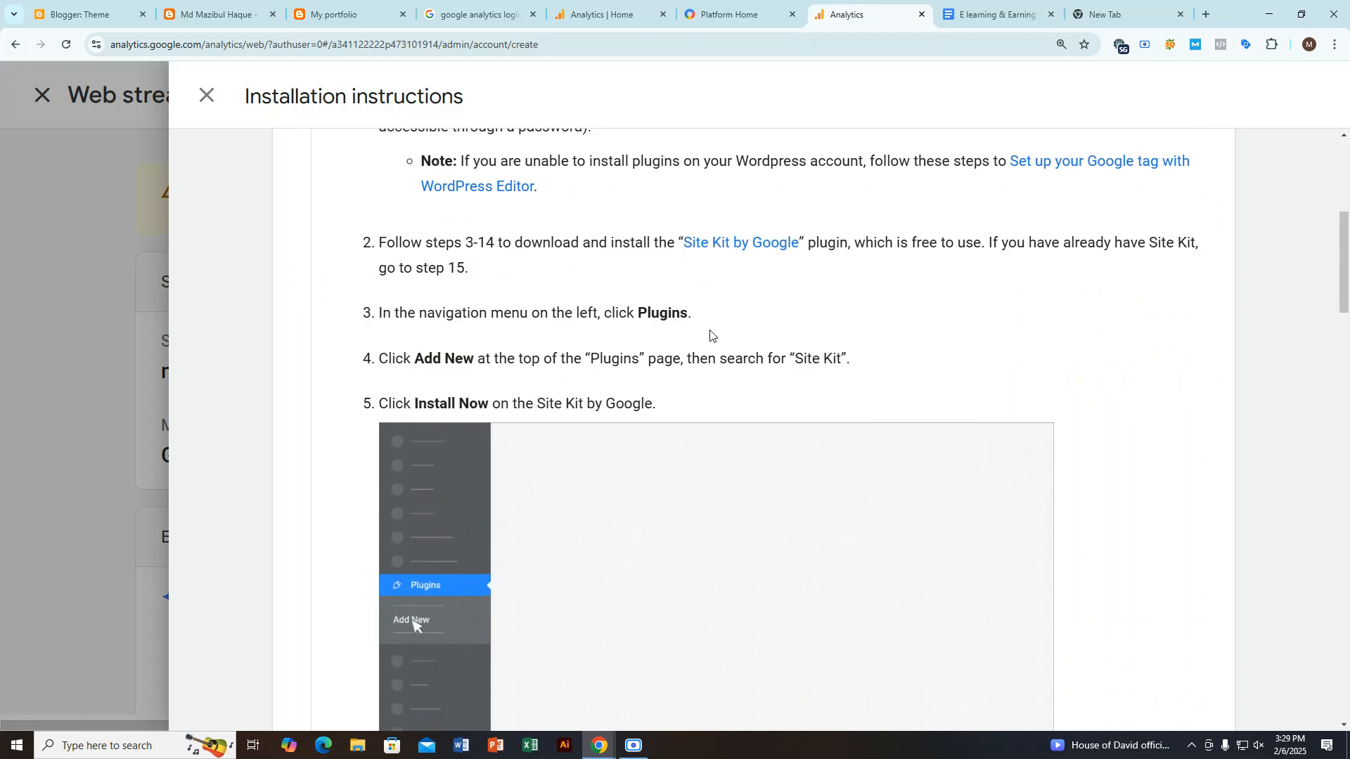
{"action": "scroll", "coordinate": [710, 331], "scroll_direction": "down", "scroll_amount": 5}
{"action": "scroll", "coordinate": [710, 330], "scroll_direction": "down", "scroll_amount": 3}
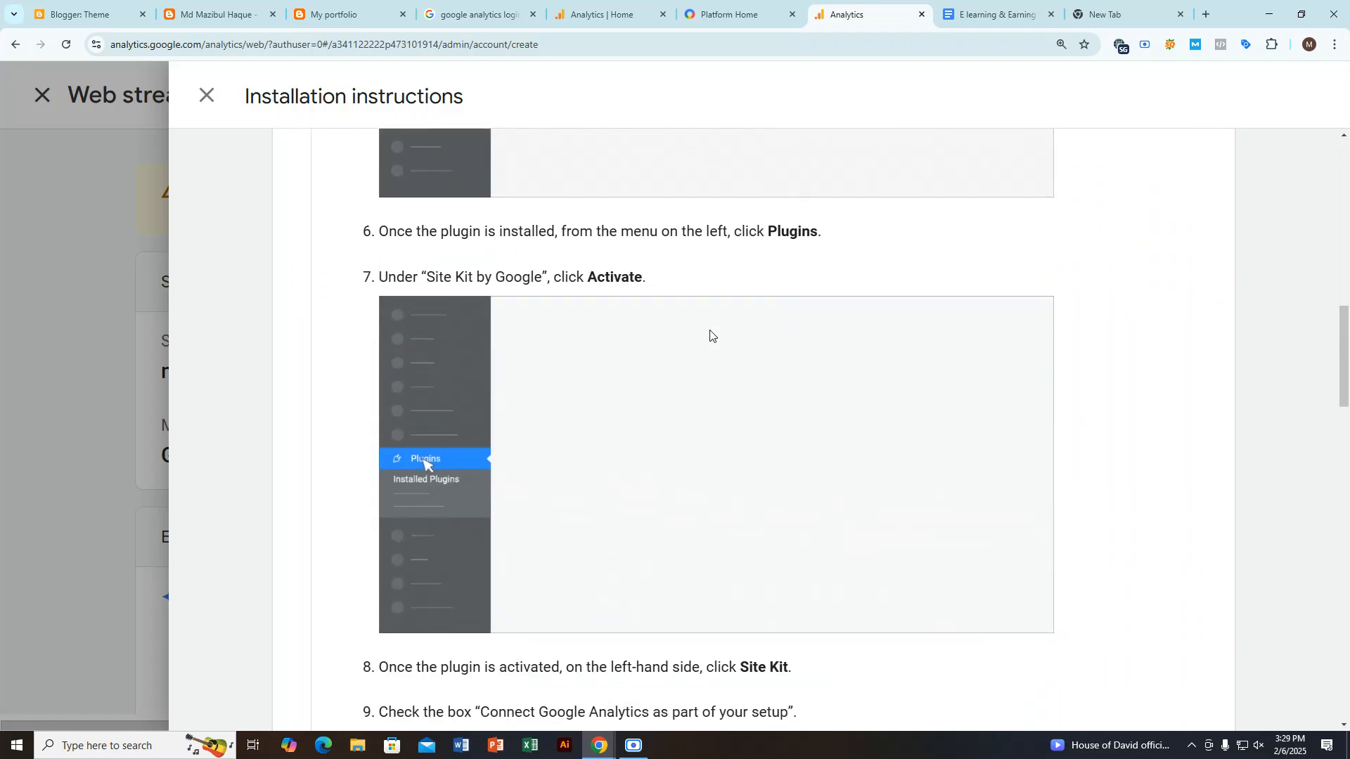
{"action": "scroll", "coordinate": [710, 336], "scroll_direction": "down", "scroll_amount": 6}
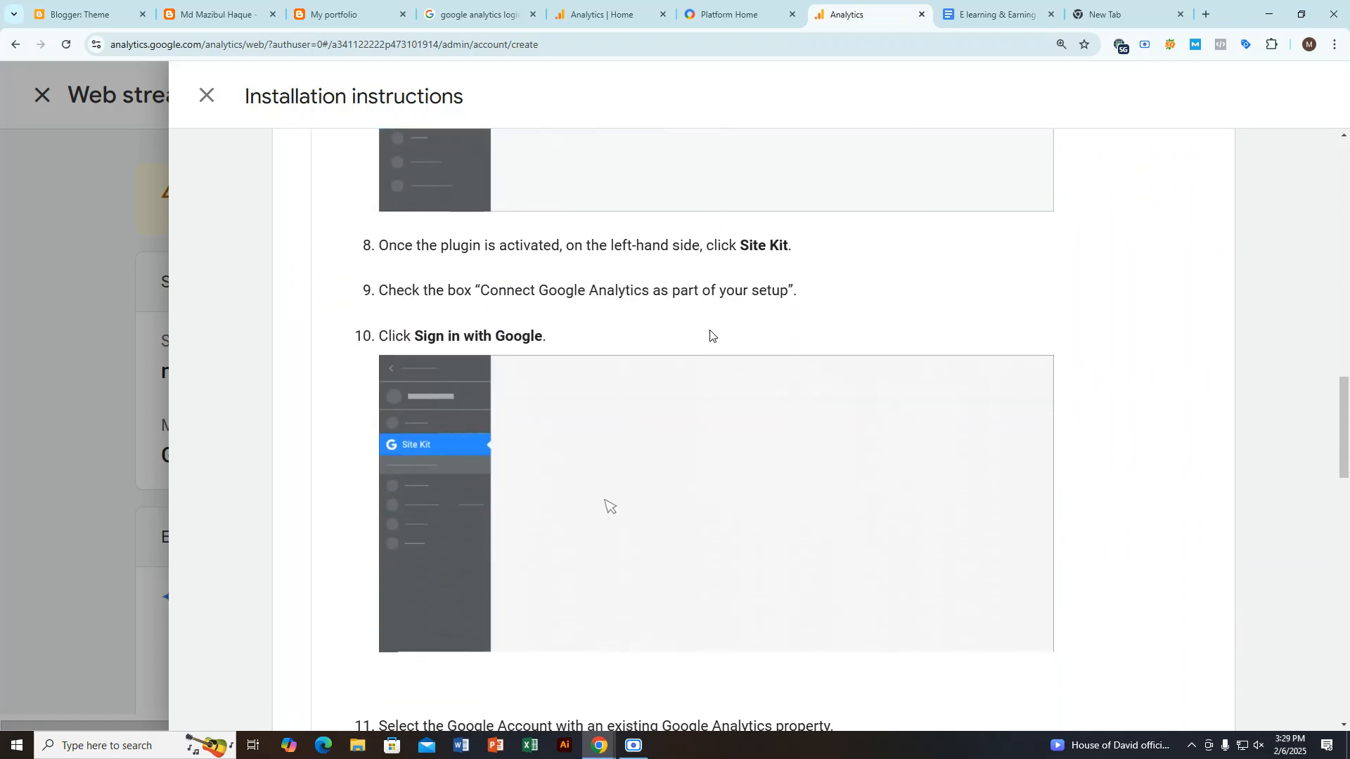
{"action": "scroll", "coordinate": [710, 335], "scroll_direction": "down", "scroll_amount": 3}
{"action": "scroll", "coordinate": [710, 335], "scroll_direction": "down", "scroll_amount": 6}
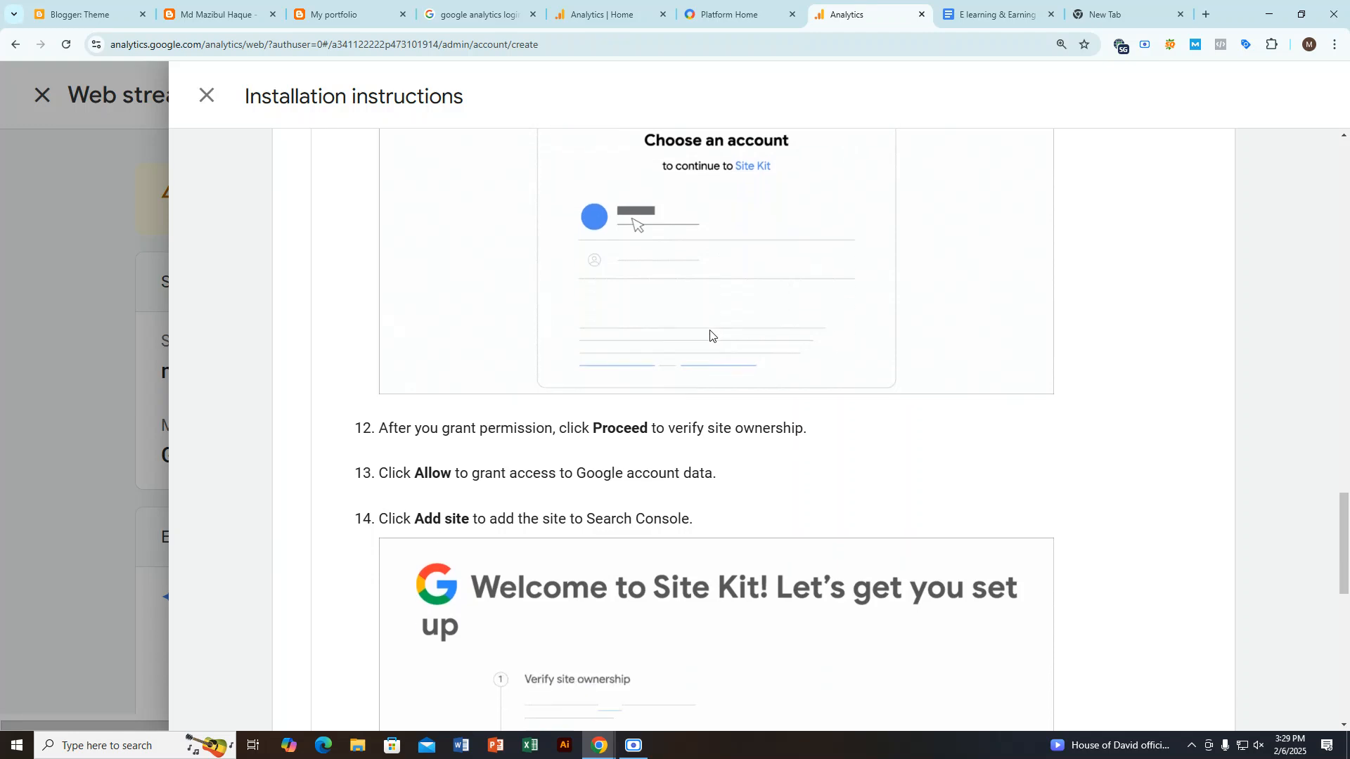
{"action": "scroll", "coordinate": [710, 335], "scroll_direction": "down", "scroll_amount": 2}
{"action": "scroll", "coordinate": [710, 335], "scroll_direction": "down", "scroll_amount": 3}
{"action": "scroll", "coordinate": [711, 336], "scroll_direction": "down", "scroll_amount": 5}
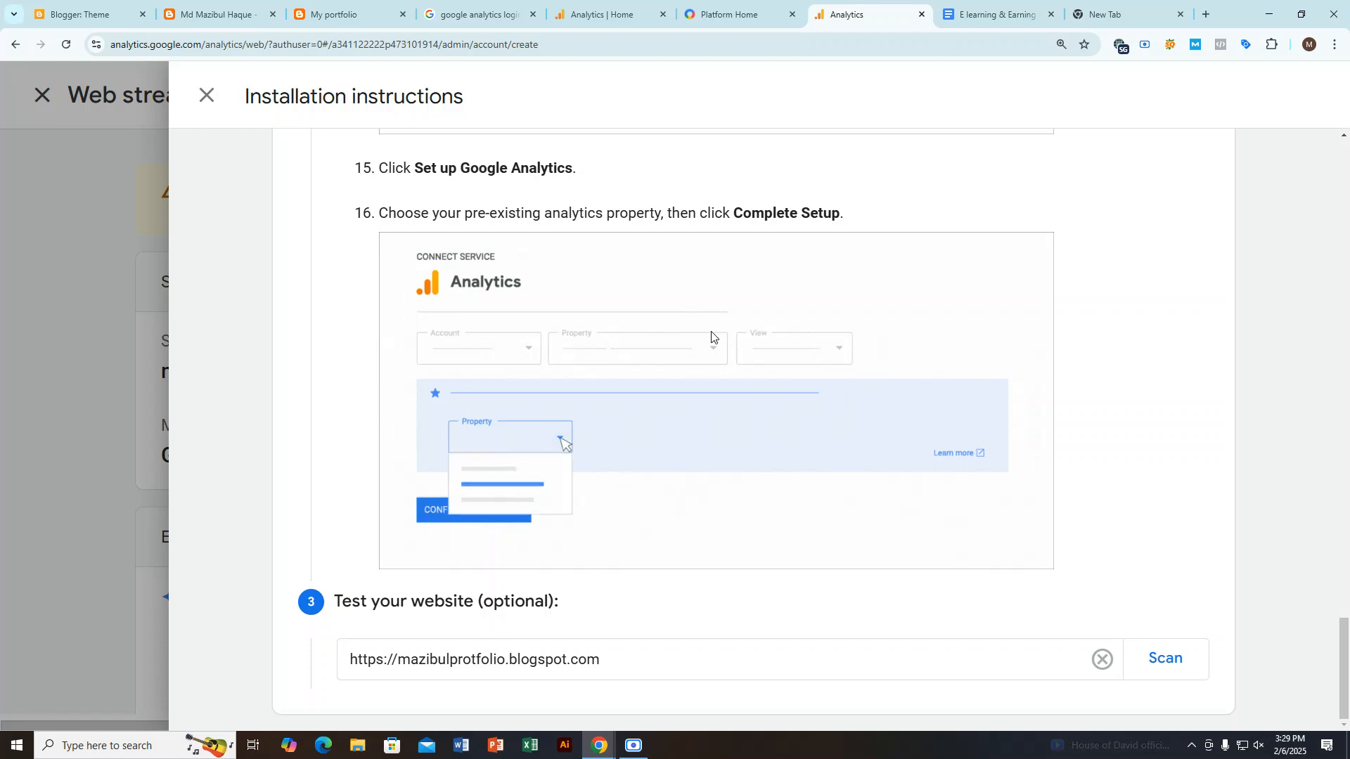
Step: Scan the blog's URL to test the Google tag, and close the installation instructions and web stream details
{"action": "left_click", "coordinate": [1169, 674]}
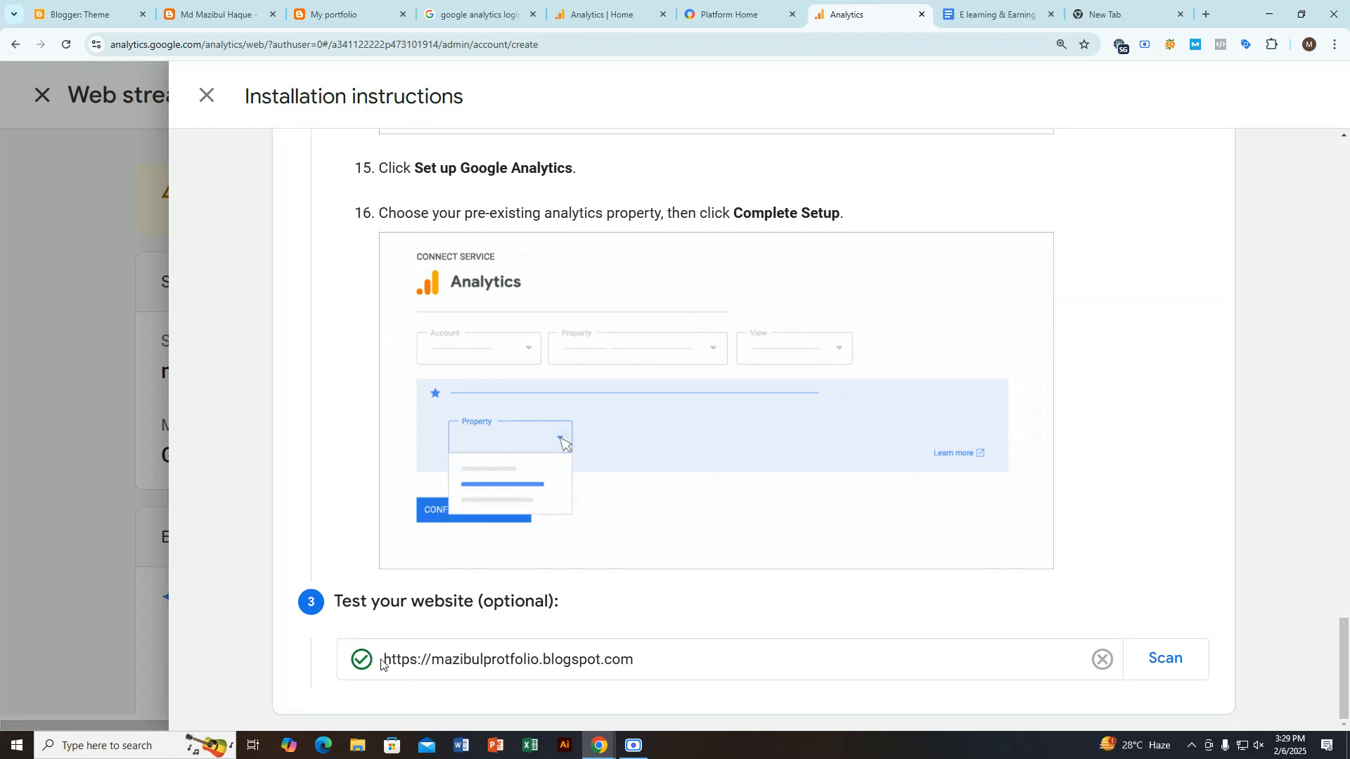
{"action": "left_click_drag", "start_coordinate": [335, 602], "coordinate": [525, 604]}
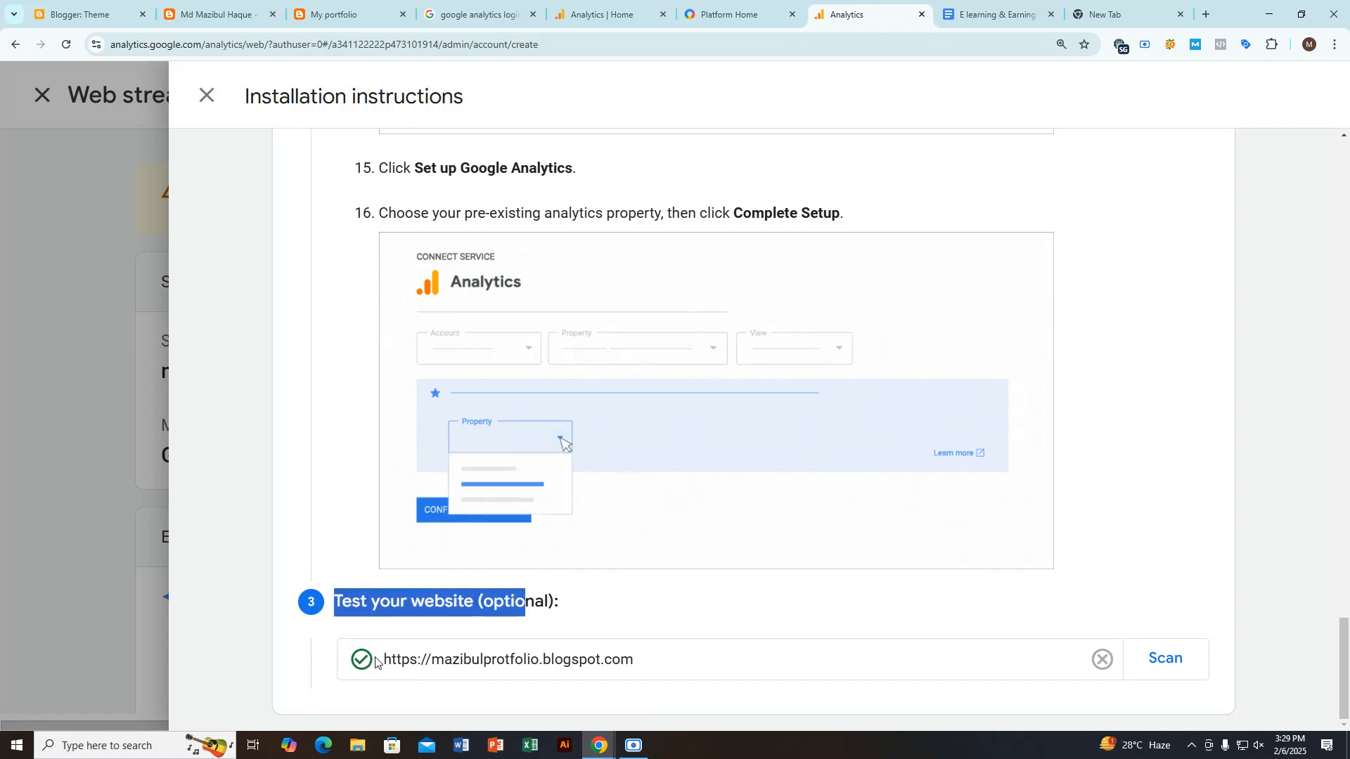
{"action": "scroll", "coordinate": [580, 449], "scroll_direction": "up", "scroll_amount": 15}
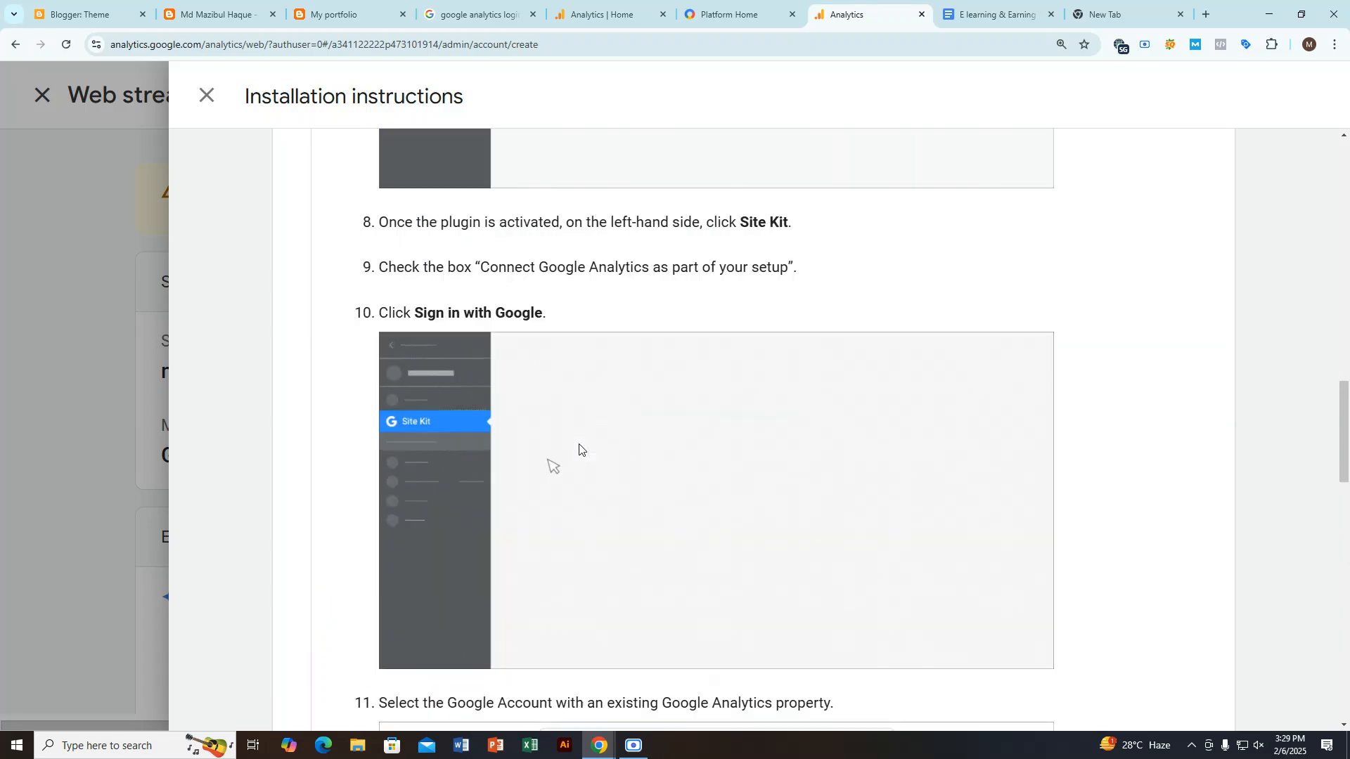
{"action": "scroll", "coordinate": [579, 448], "scroll_direction": "up", "scroll_amount": 12}
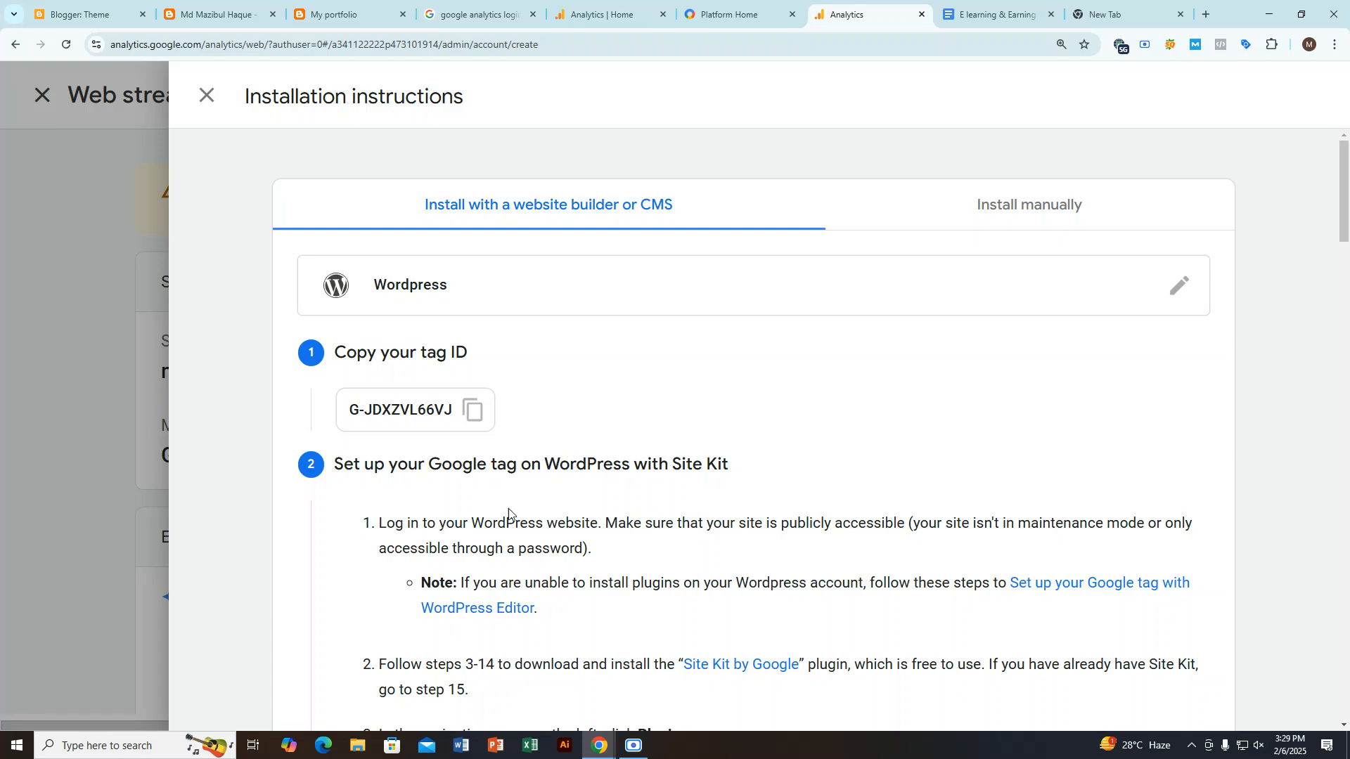
{"action": "left_click", "coordinate": [206, 95]}
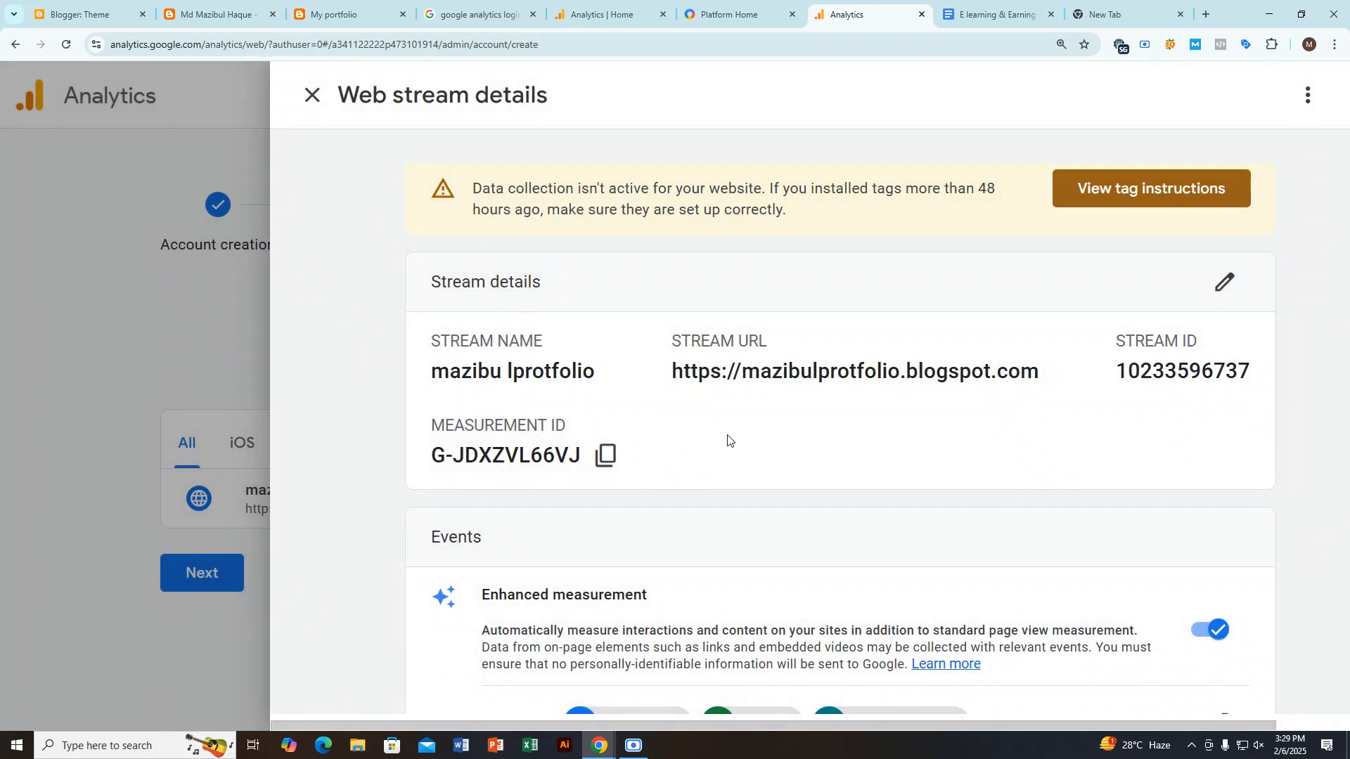
{"action": "left_click", "coordinate": [313, 97]}
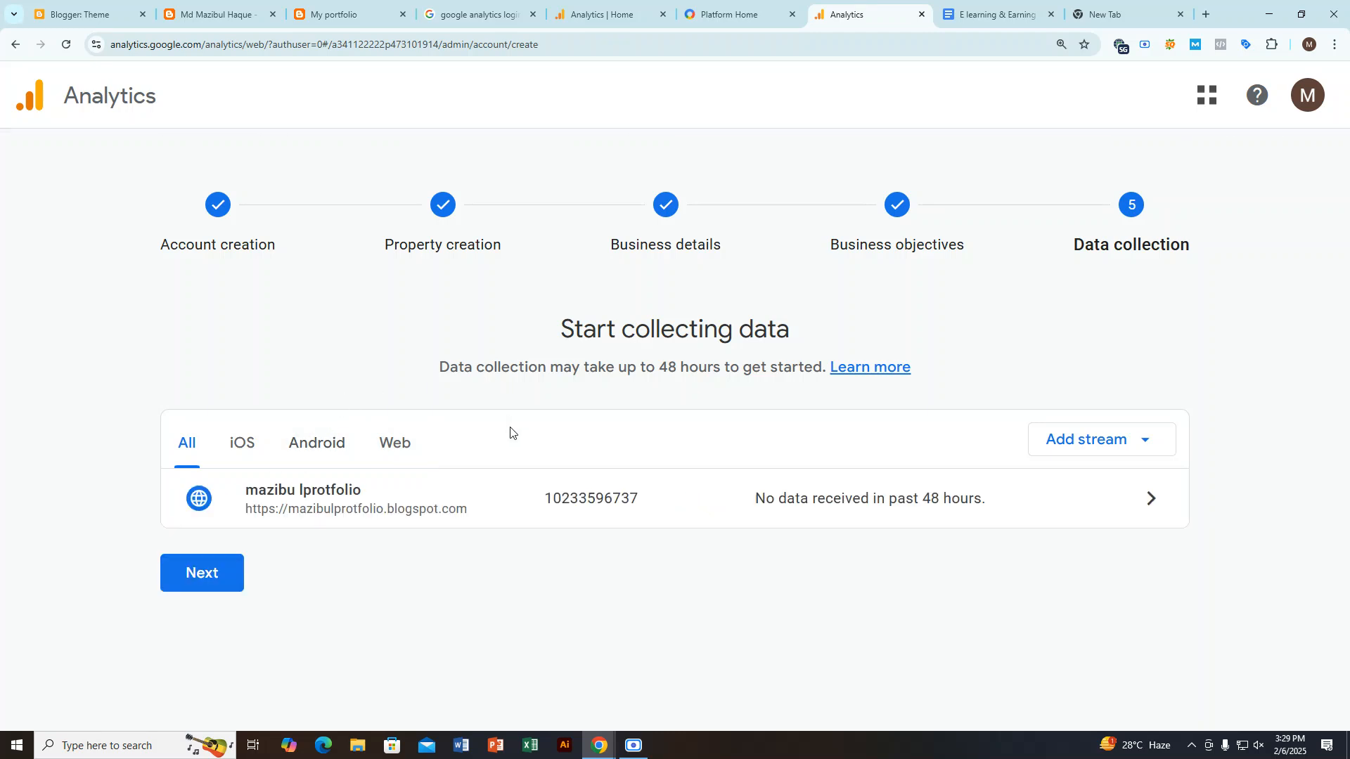
Step: Reopen the web stream's details, review its event and Google tag settings, and close them
{"action": "left_click", "coordinate": [956, 511]}
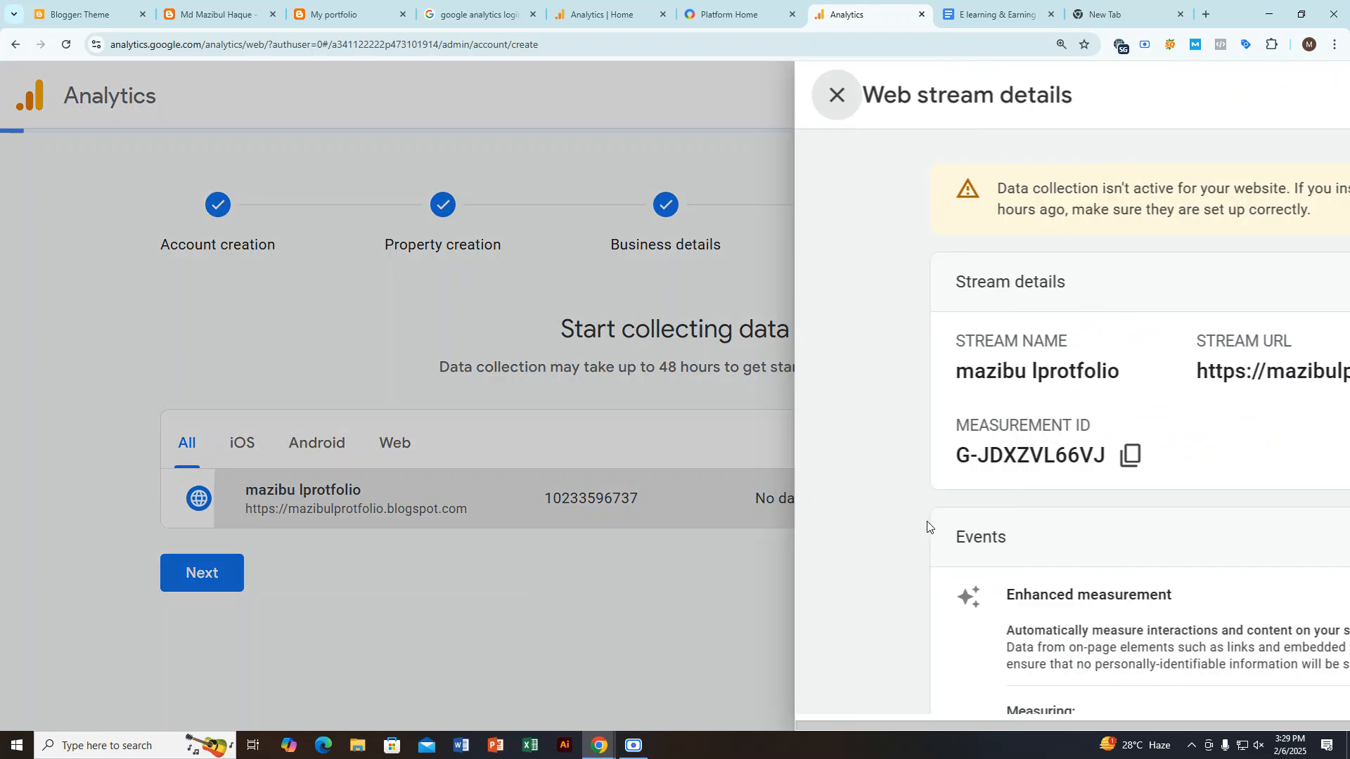
{"action": "scroll", "coordinate": [927, 526], "scroll_direction": "down", "scroll_amount": 6}
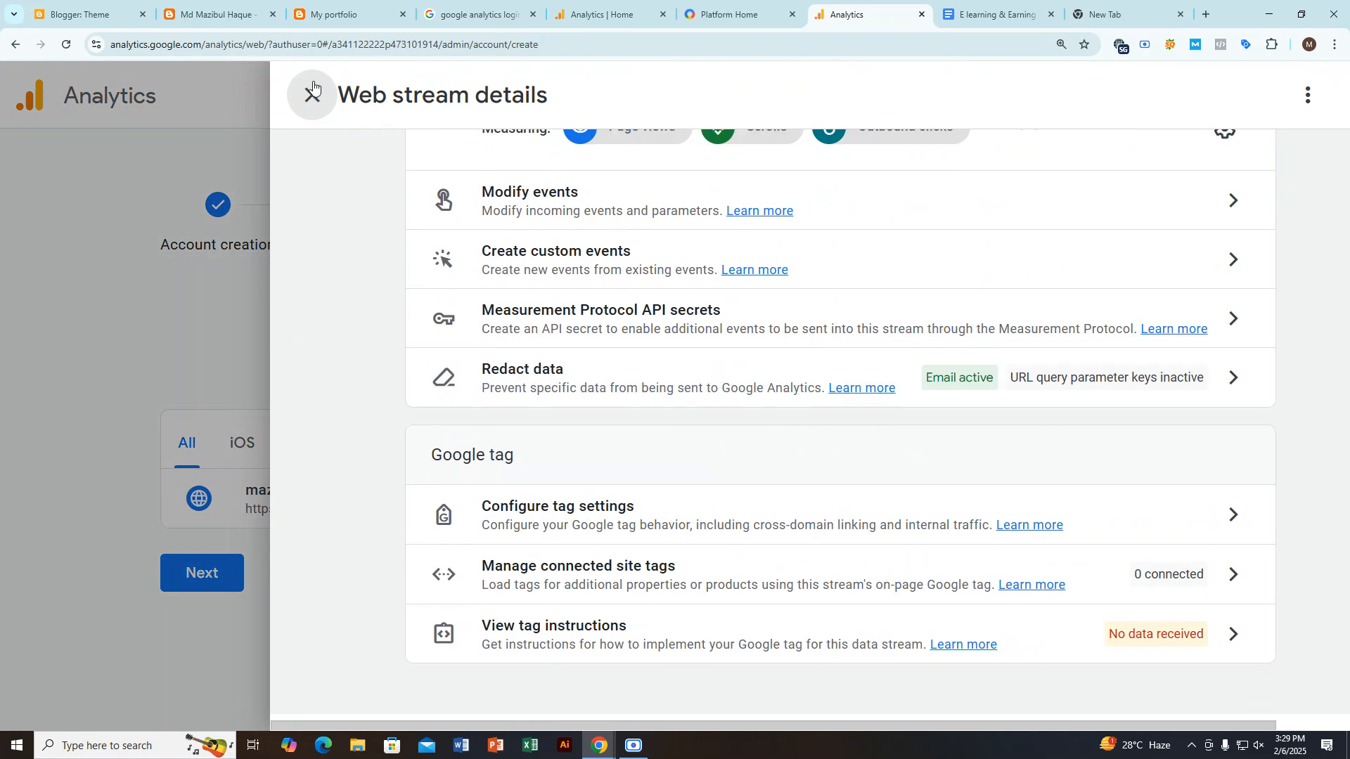
{"action": "left_click", "coordinate": [313, 93]}
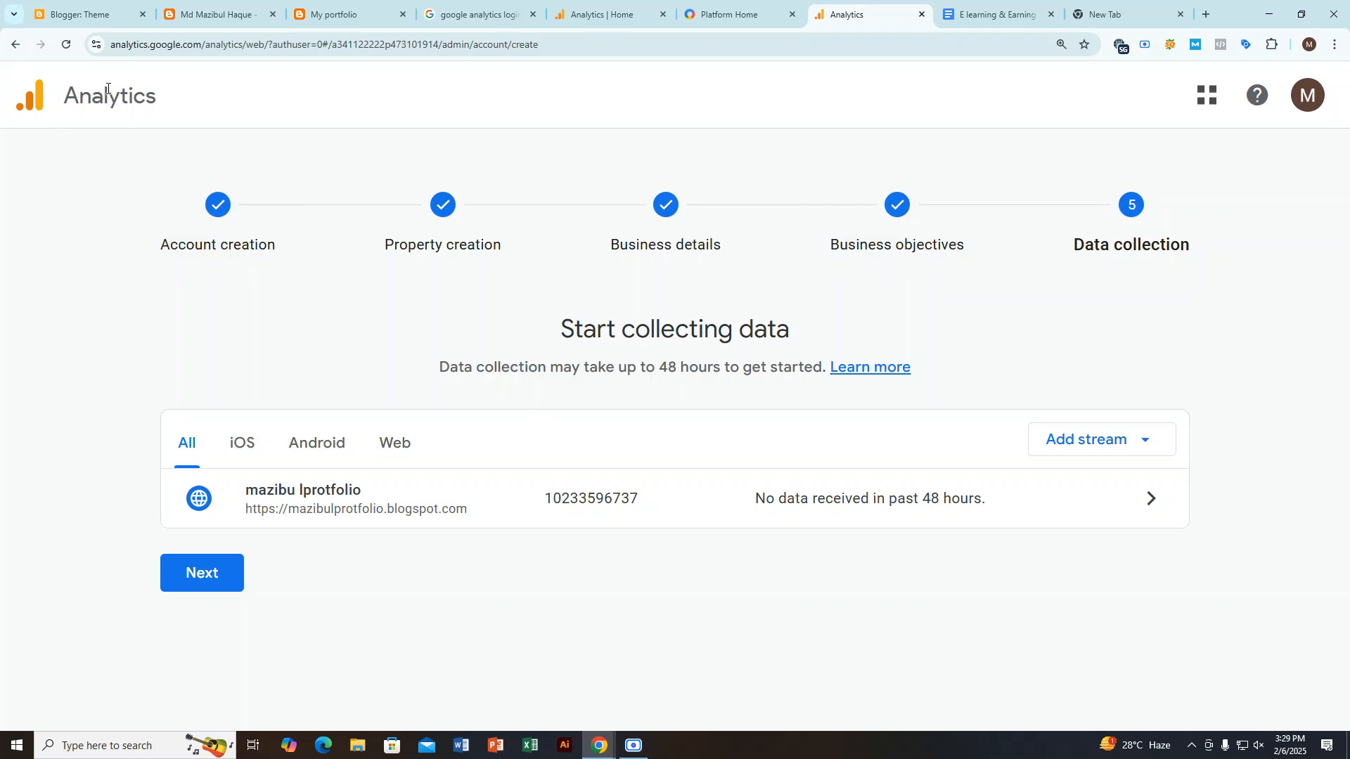
Step: Check the iOS and Web data streams, examine the web stream's events and Google tag options, and close its details
{"action": "left_click", "coordinate": [241, 441]}
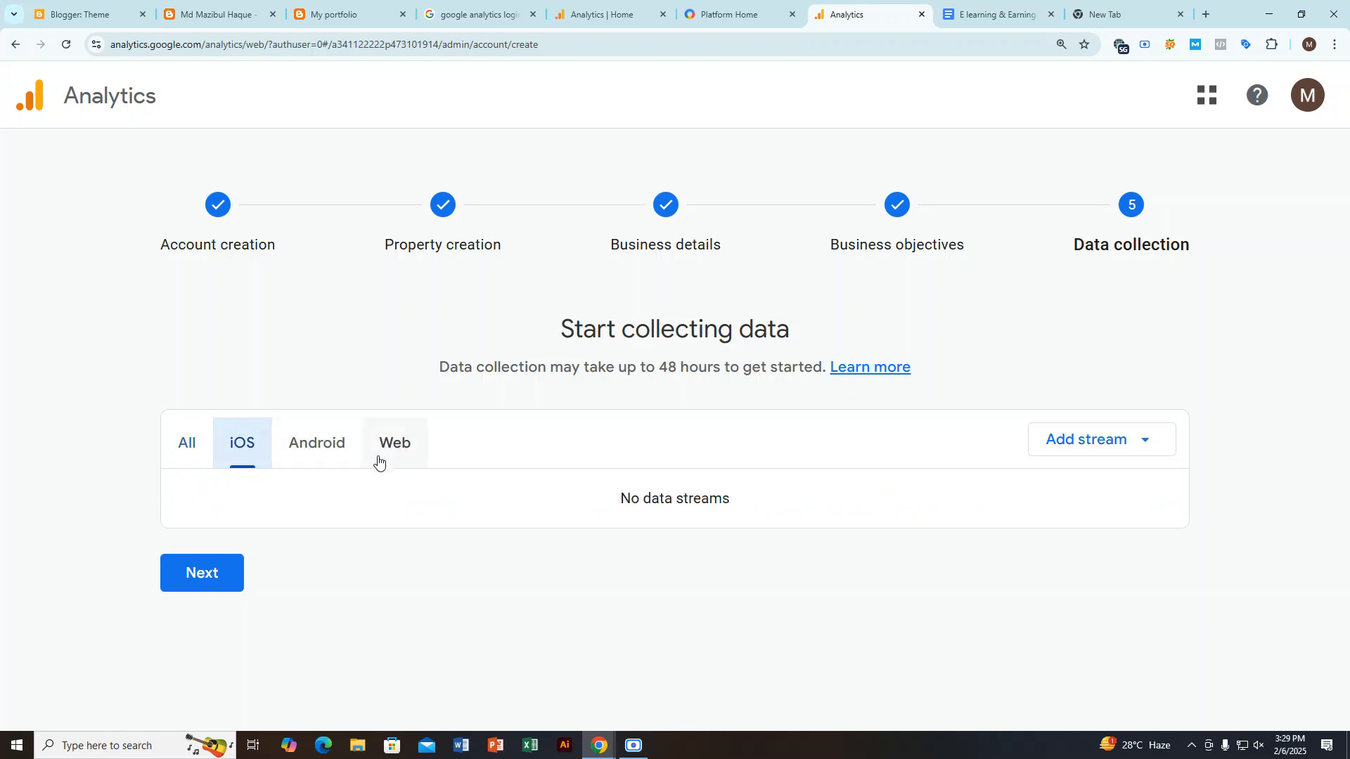
{"action": "left_click", "coordinate": [378, 462]}
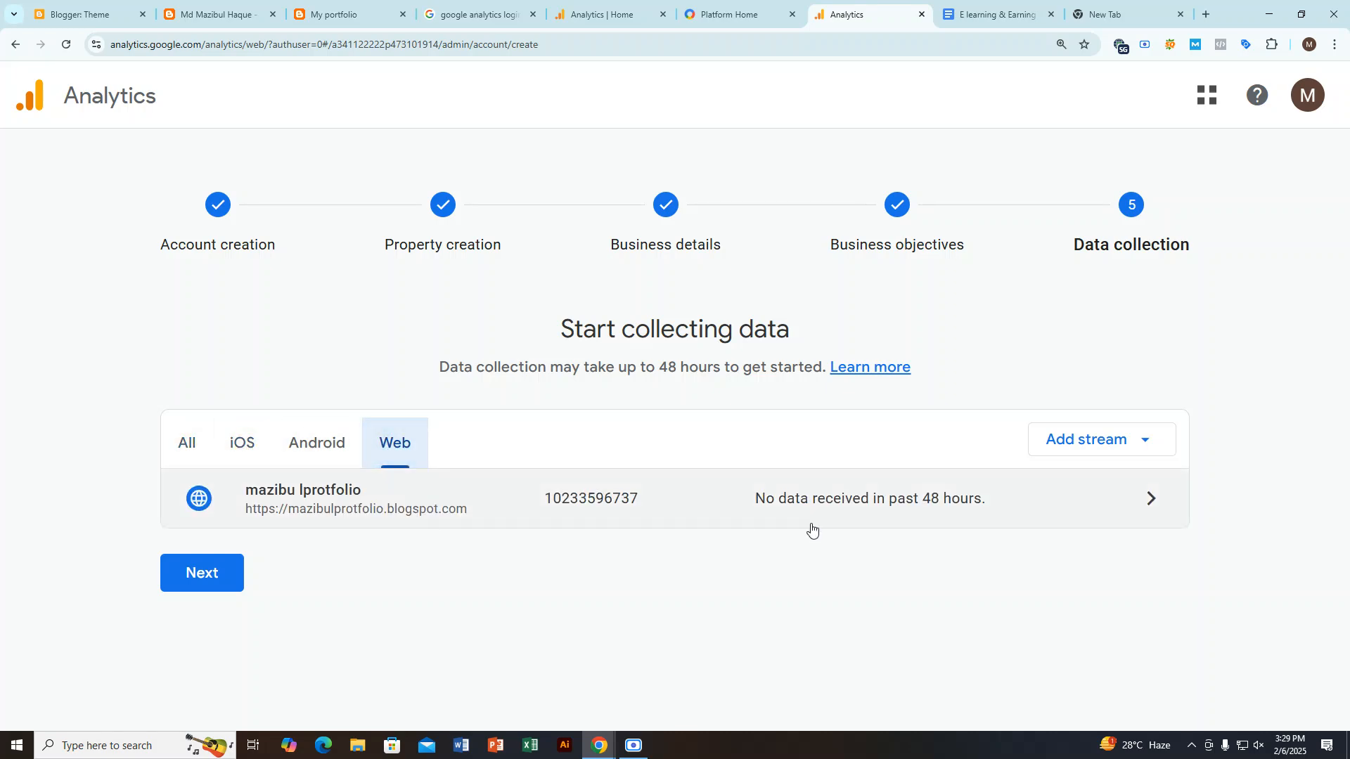
{"action": "left_click", "coordinate": [1087, 496]}
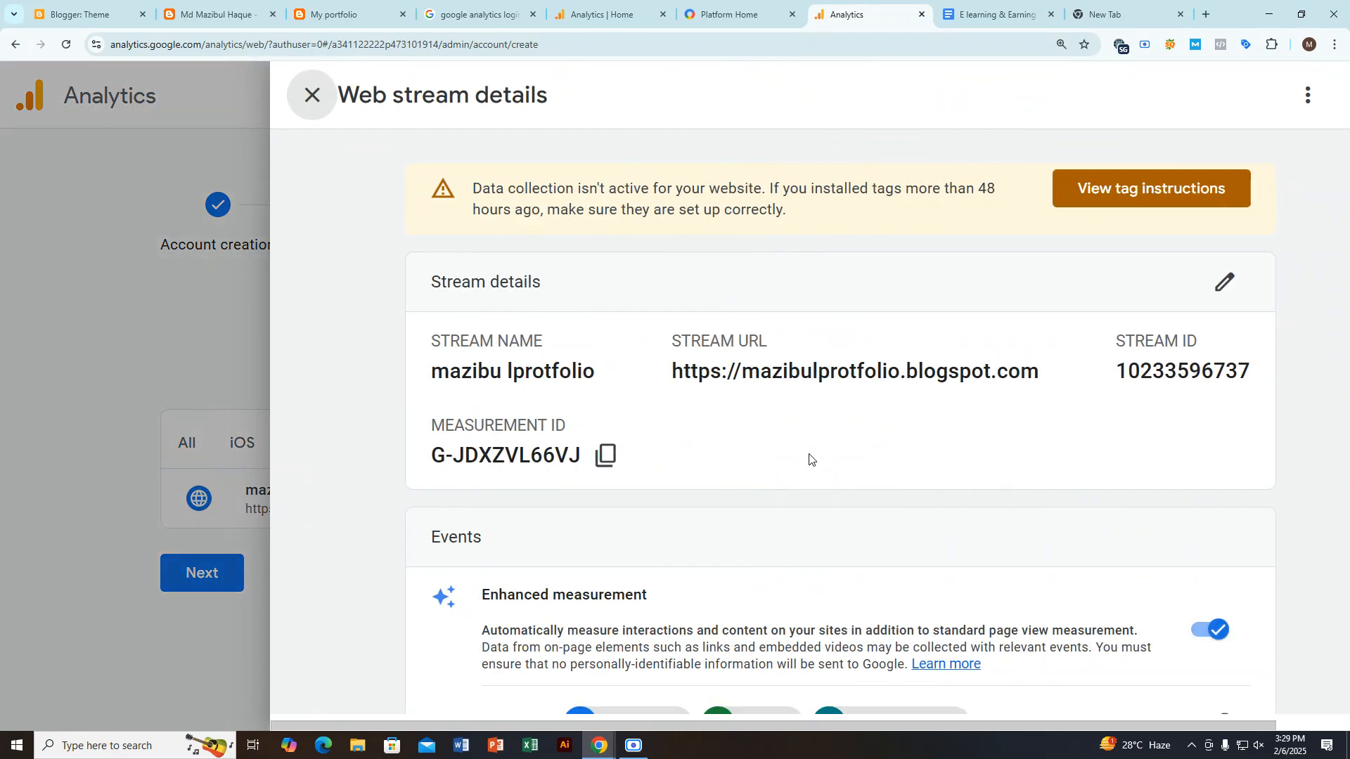
{"action": "scroll", "coordinate": [807, 464], "scroll_direction": "down", "scroll_amount": 5}
{"action": "scroll", "coordinate": [808, 487], "scroll_direction": "down", "scroll_amount": 3}
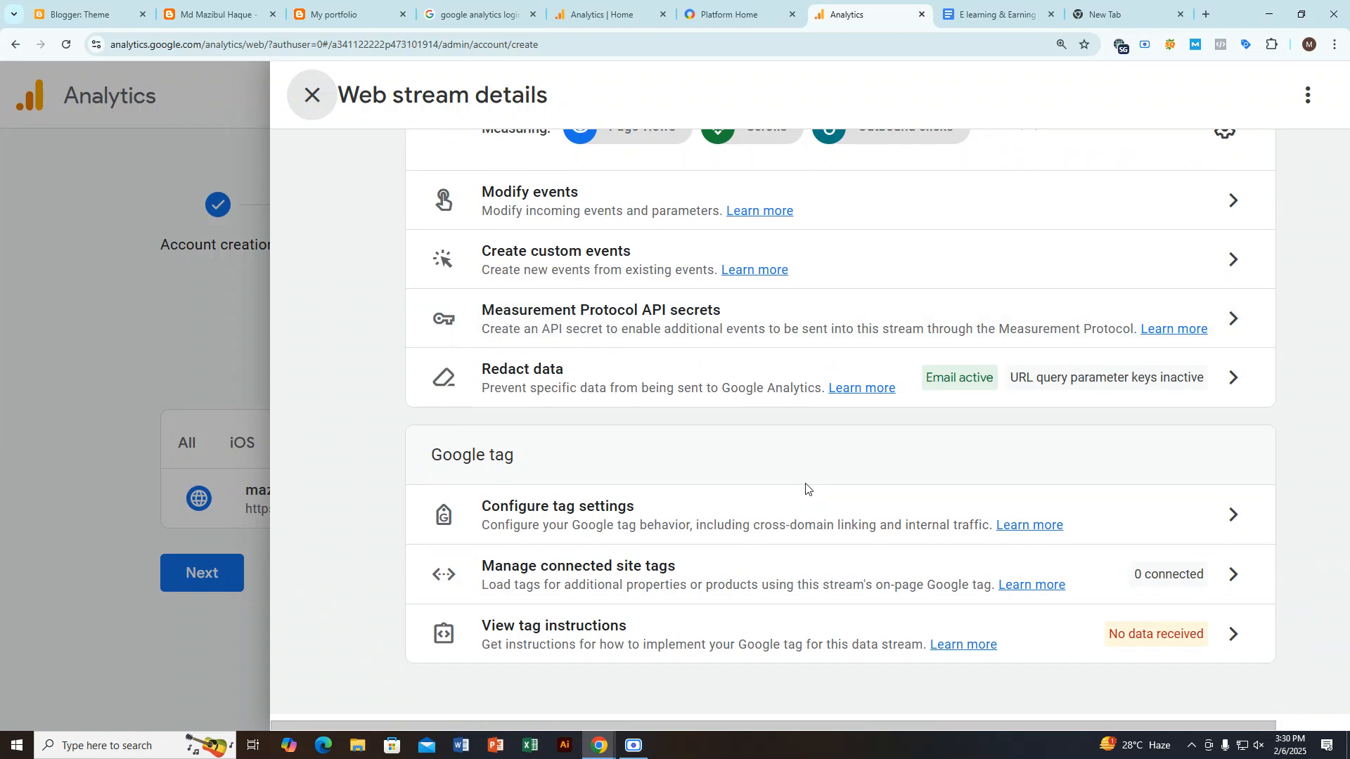
{"action": "scroll", "coordinate": [805, 488], "scroll_direction": "up", "scroll_amount": 3}
{"action": "scroll", "coordinate": [805, 489], "scroll_direction": "down", "scroll_amount": 3}
{"action": "left_click", "coordinate": [63, 325]}
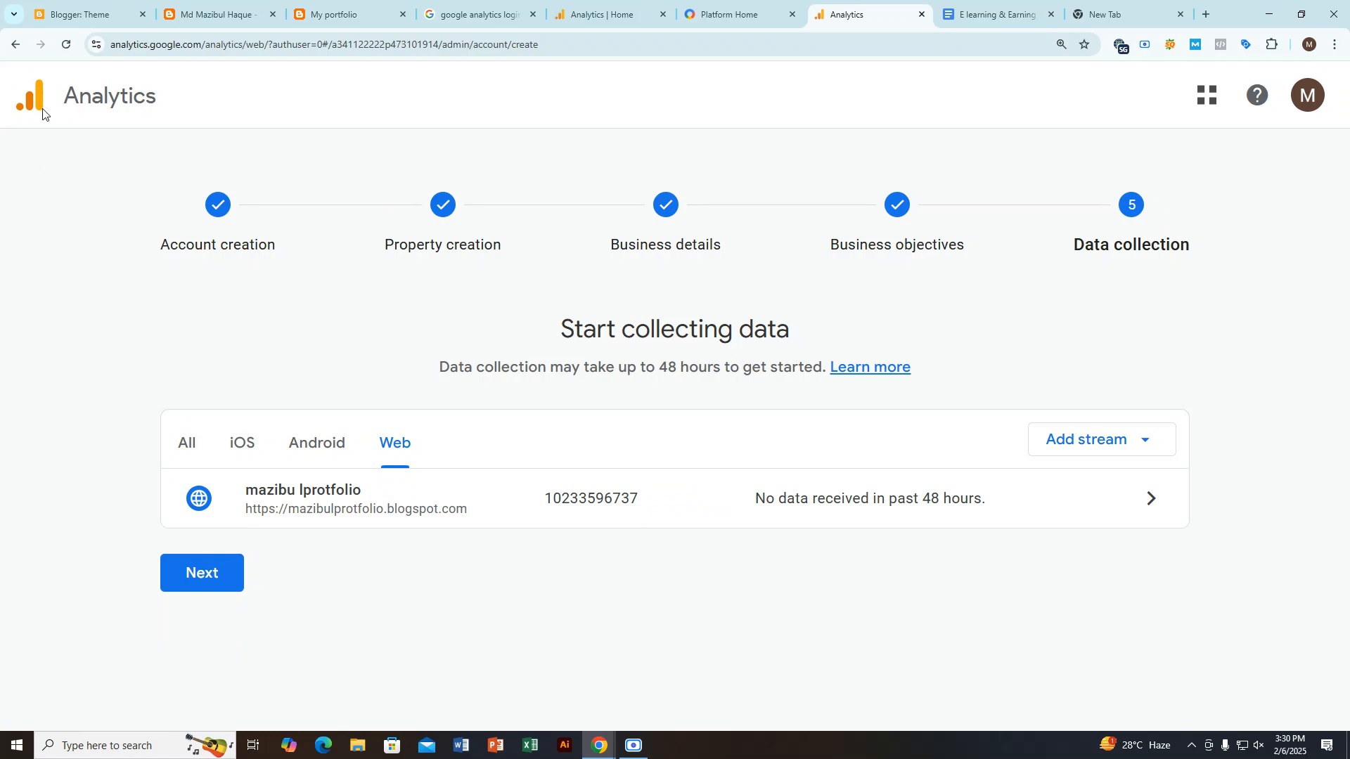
Step: Leave the data collection setup page and open Analytics from the Google Marketing Platform products
{"action": "left_click", "coordinate": [15, 43]}
{"action": "left_click", "coordinate": [1207, 95]}
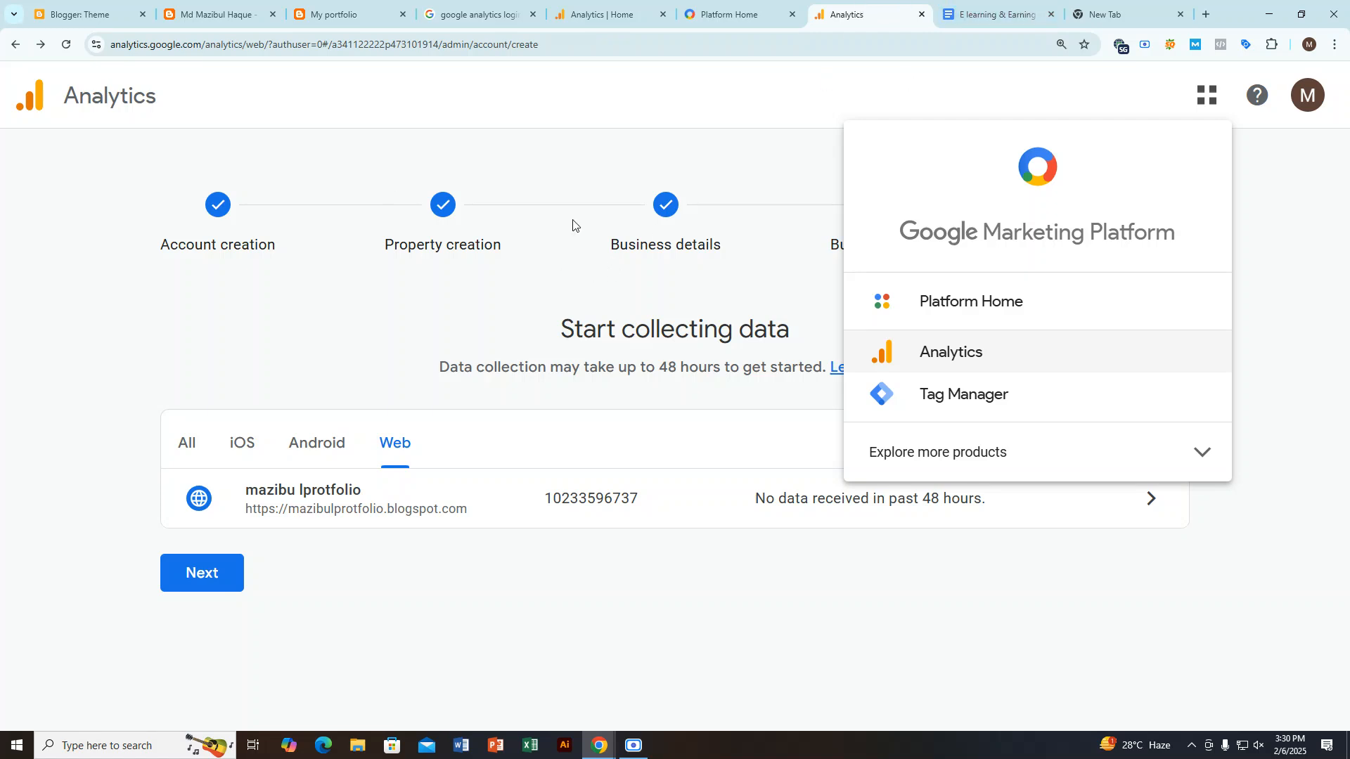
{"action": "left_click", "coordinate": [977, 370]}
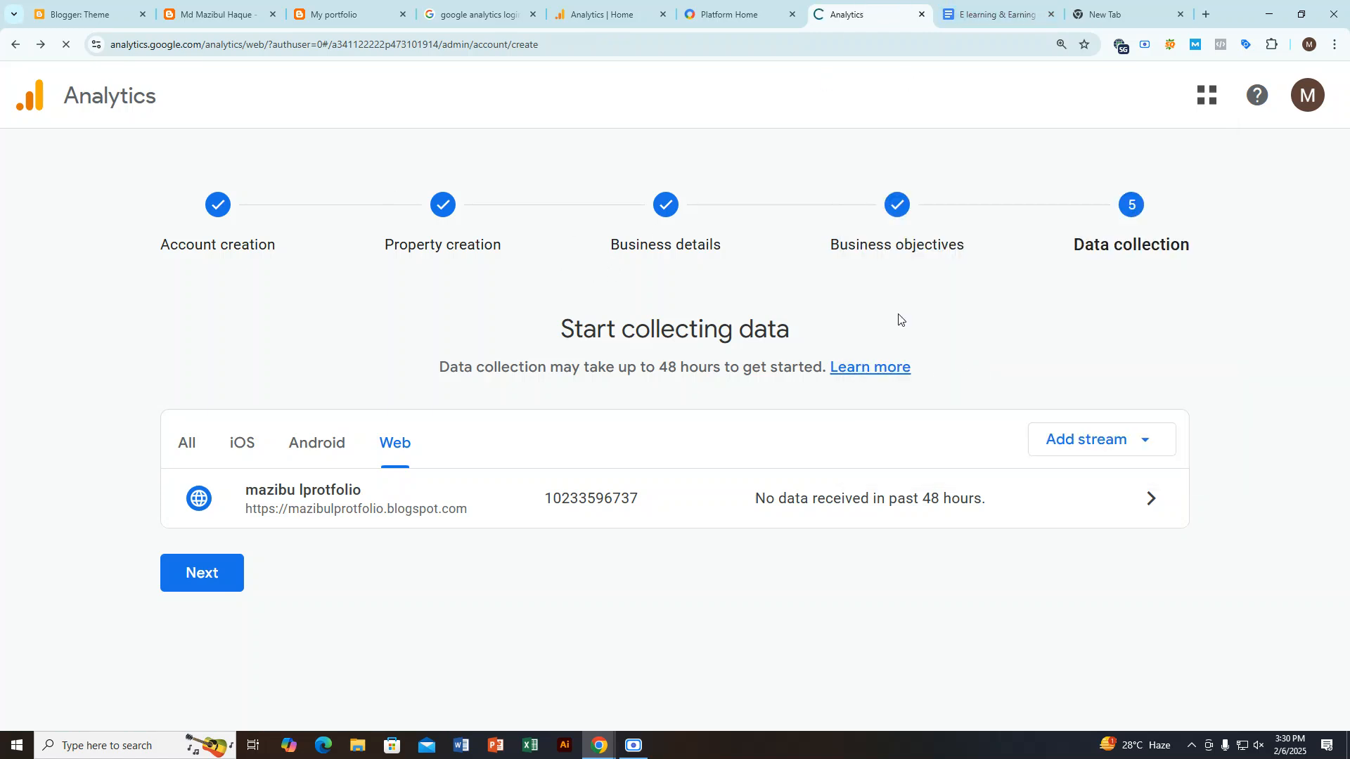